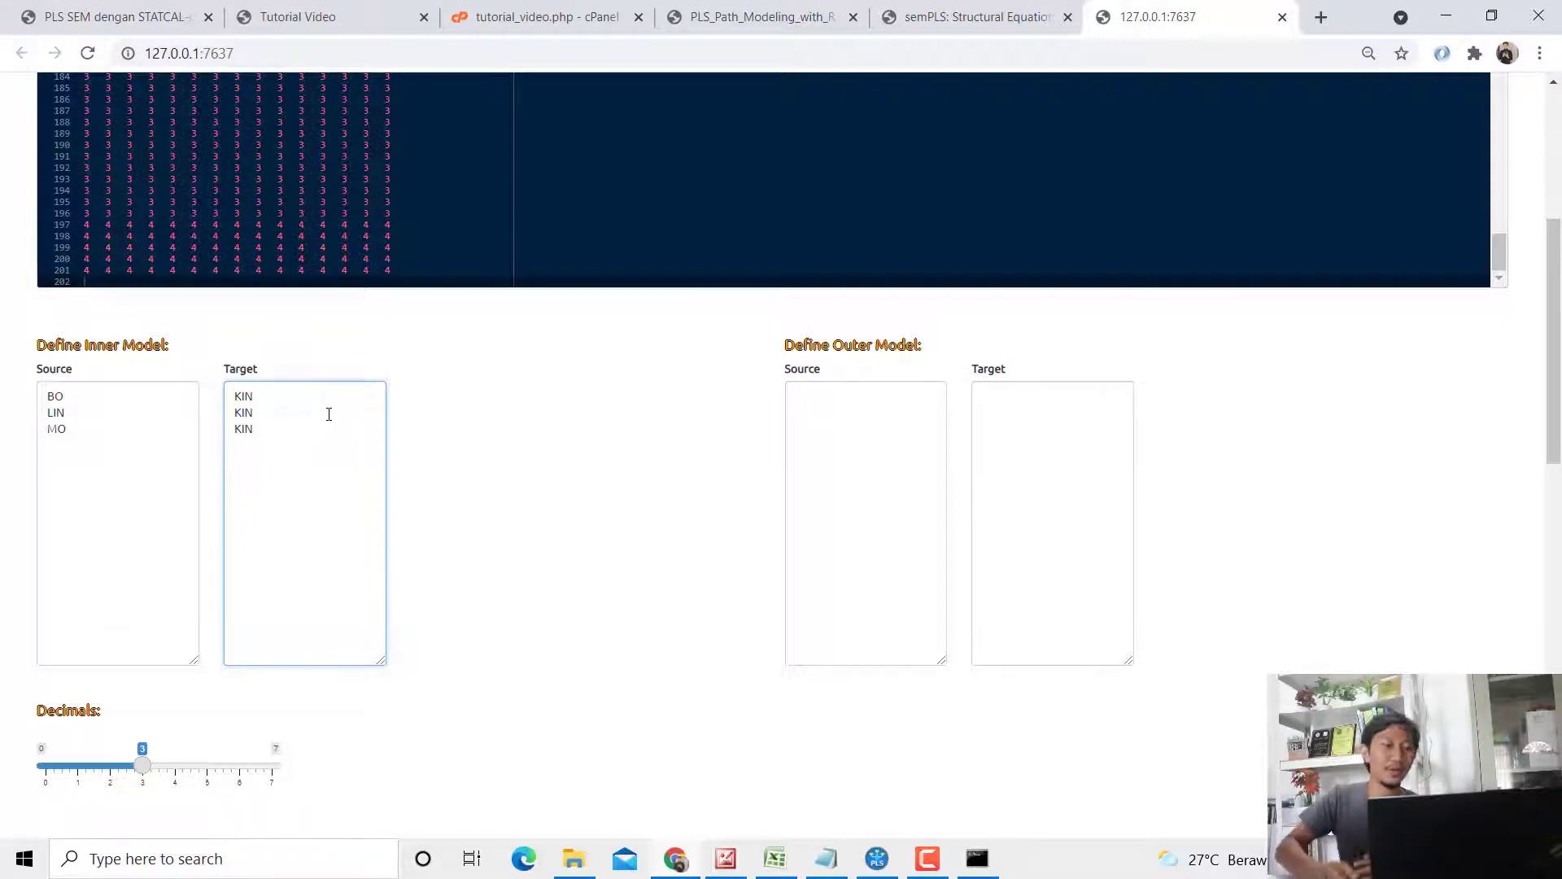
Step: Consult the PDF's model diagram, switch to the Excel workbook, and merge and center M4:N4 with the heading "Outer Model"
{"action": "left_click", "coordinate": [114, 17]}
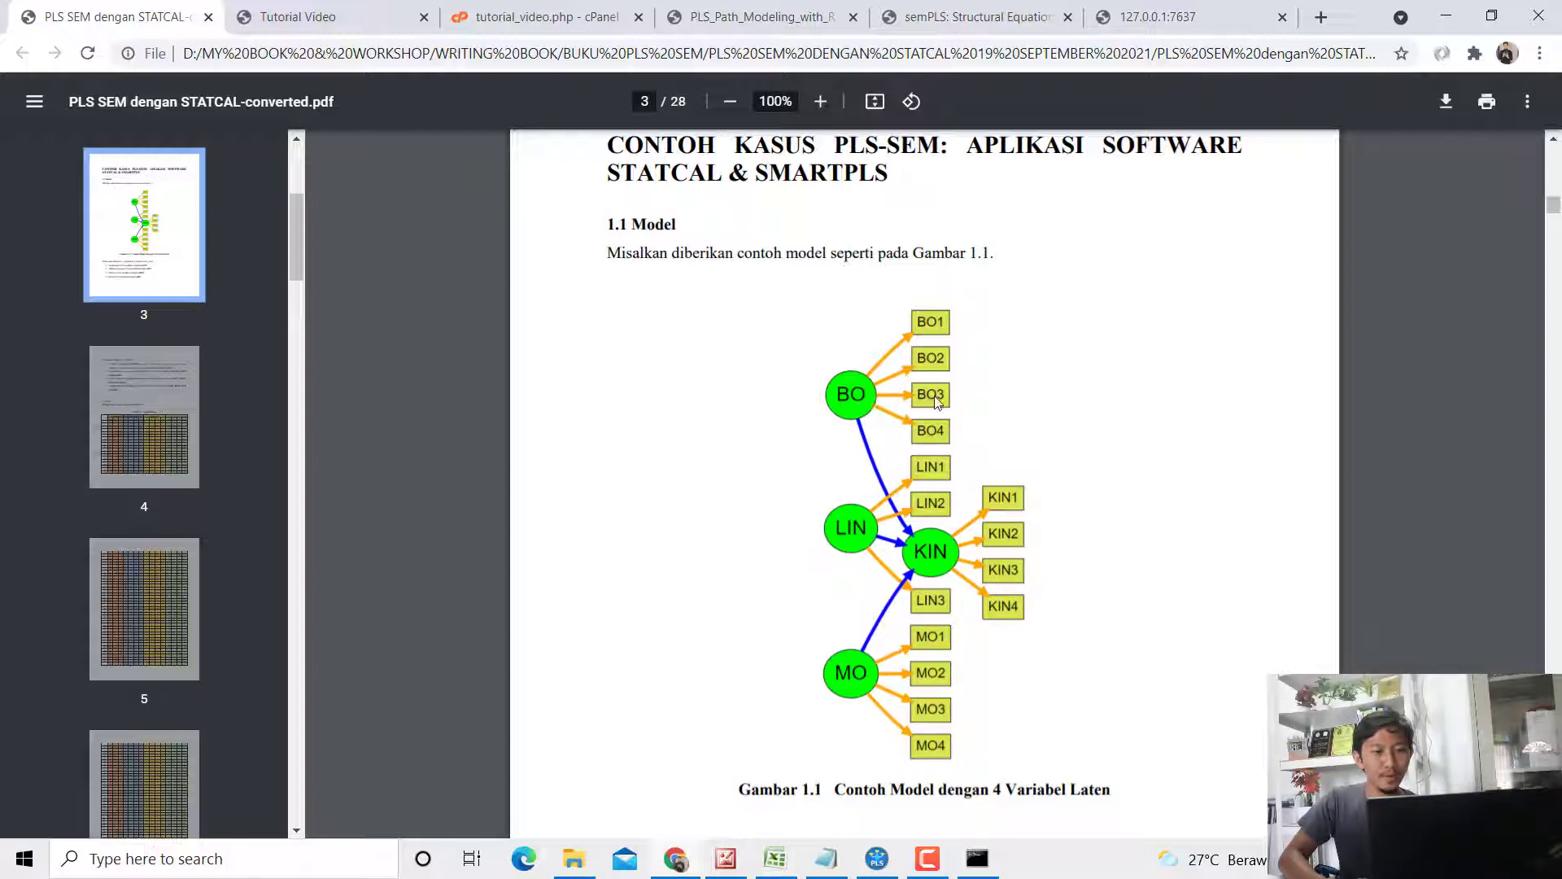
{"action": "left_click", "coordinate": [777, 861]}
{"action": "left_click", "coordinate": [870, 331]}
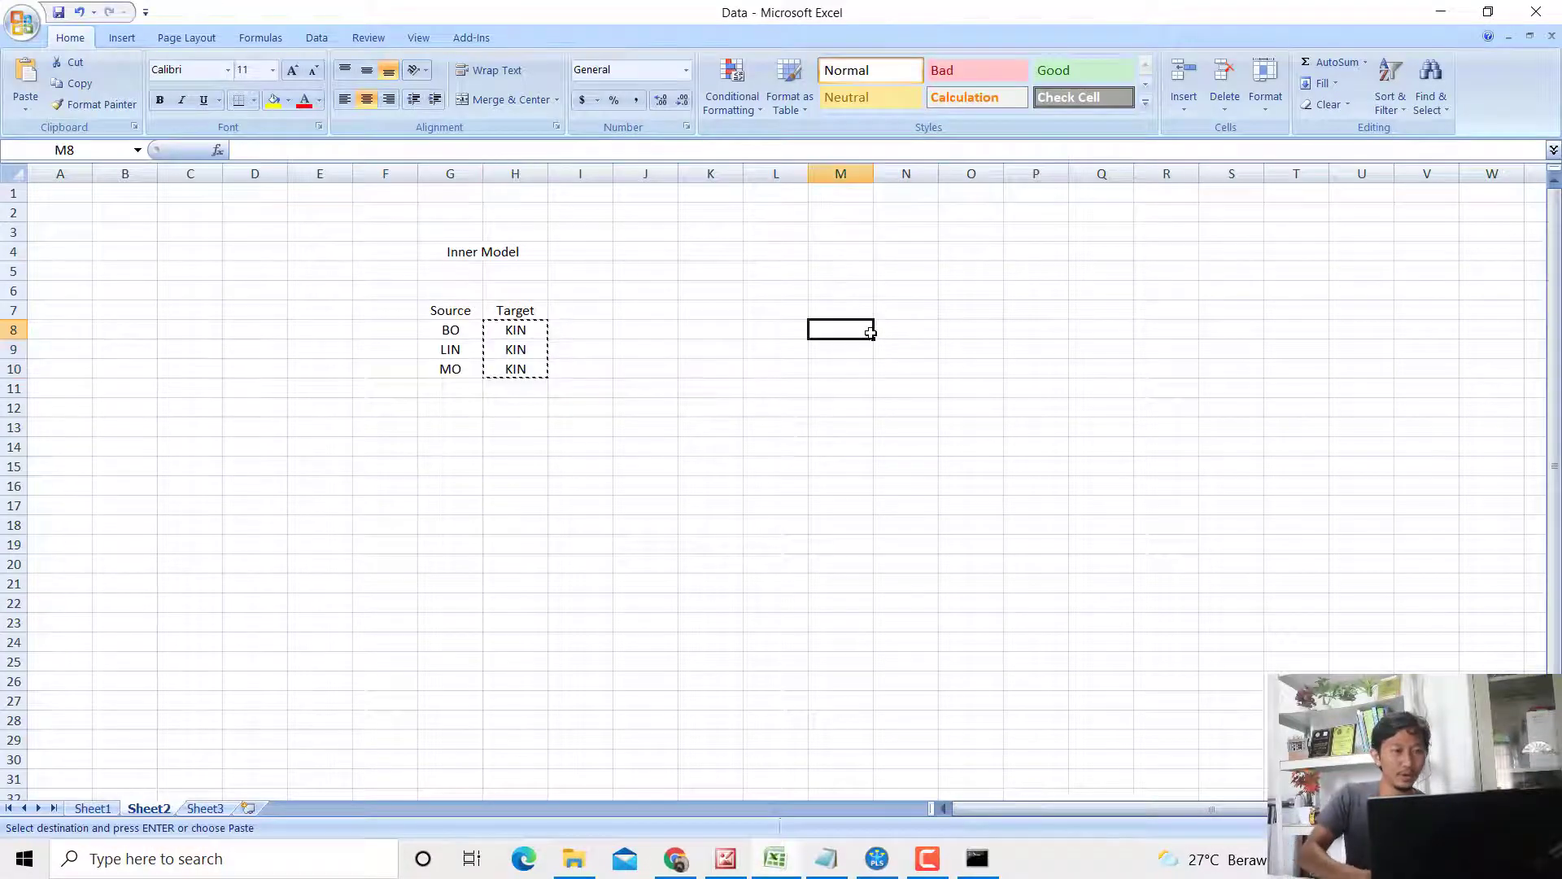
{"action": "left_click_drag", "start_coordinate": [870, 331], "coordinate": [879, 331]}
{"action": "left_click_drag", "start_coordinate": [847, 254], "coordinate": [891, 251]}
{"action": "left_click", "coordinate": [532, 104]}
{"action": "type", "text": "O"}
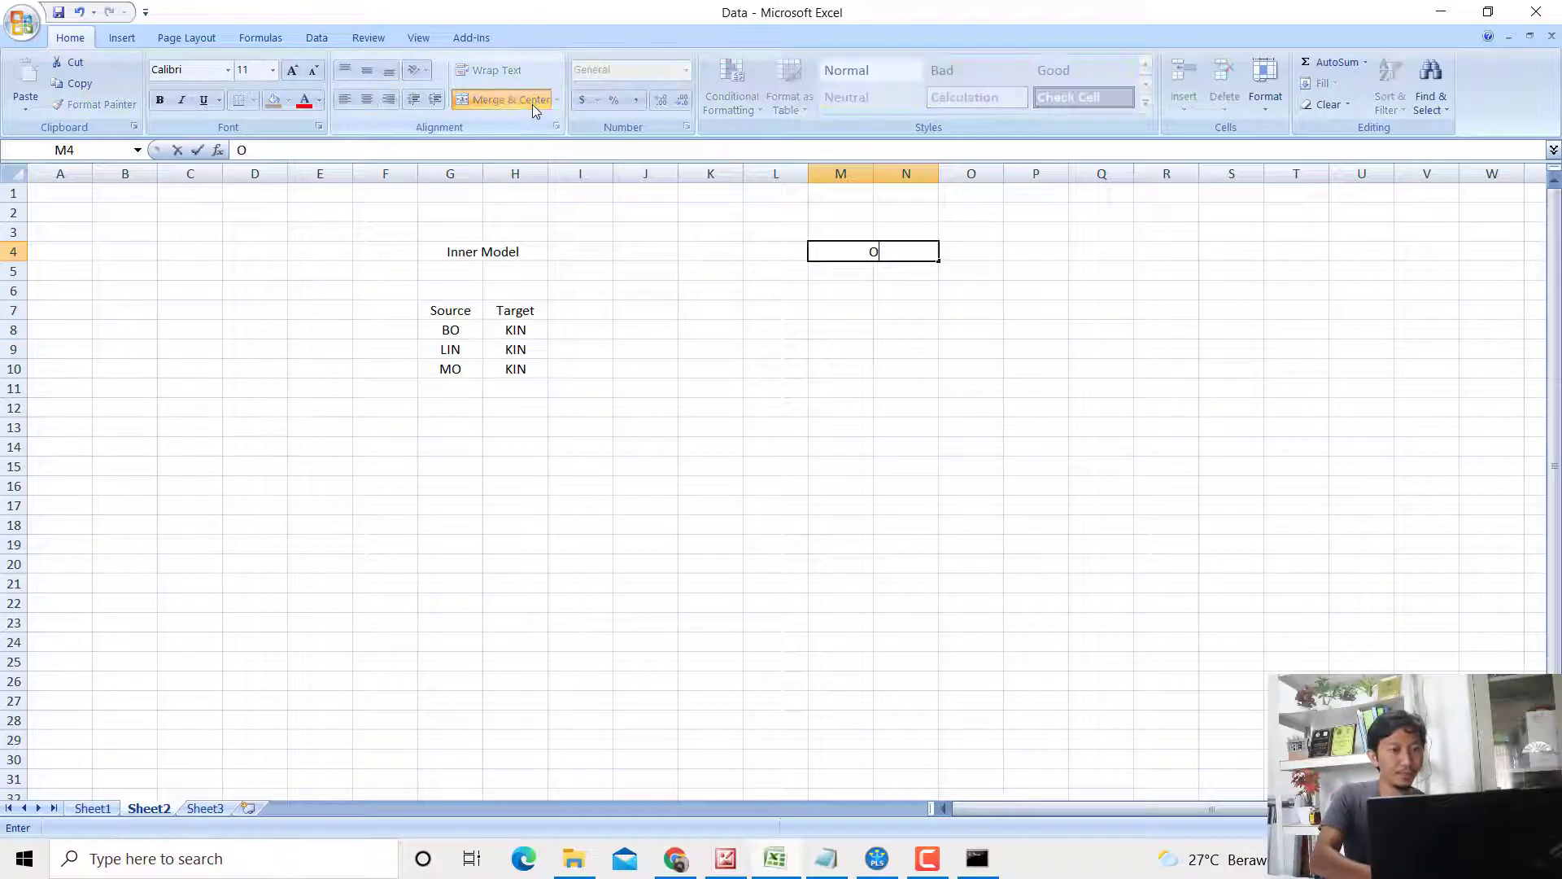
{"action": "type", "text": "uter Model"}
{"action": "key", "text": "Return"}
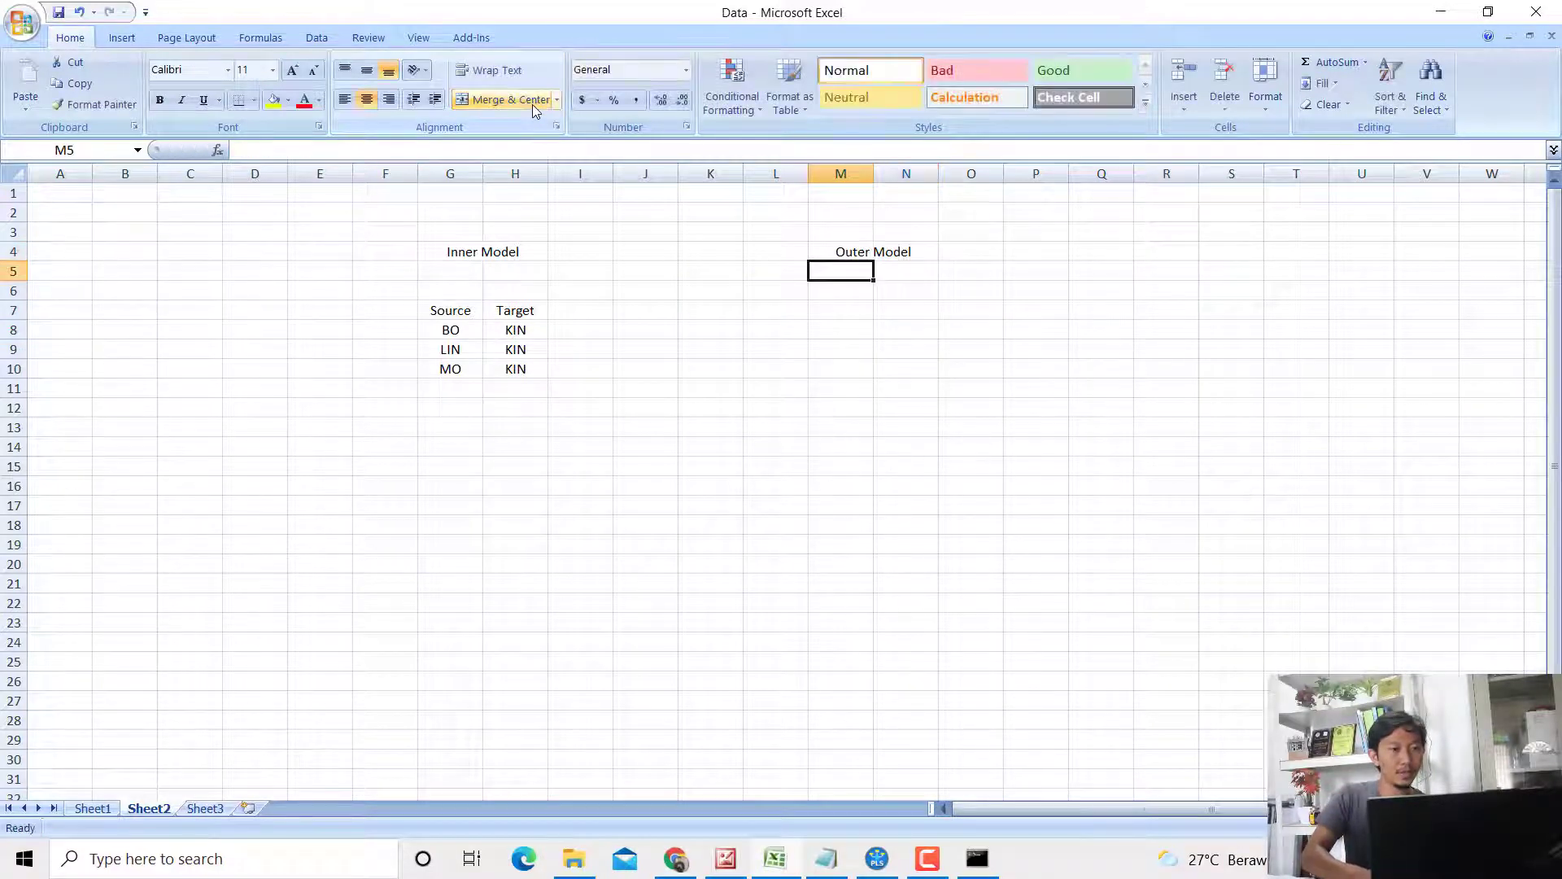
Step: Add the column headers "Source" in M7 and "Target" in N7 under the Outer Model heading
{"action": "key", "text": "Down"}
{"action": "key", "text": "Left"}
{"action": "key", "text": "Down"}
{"action": "type", "text": "Sou"}
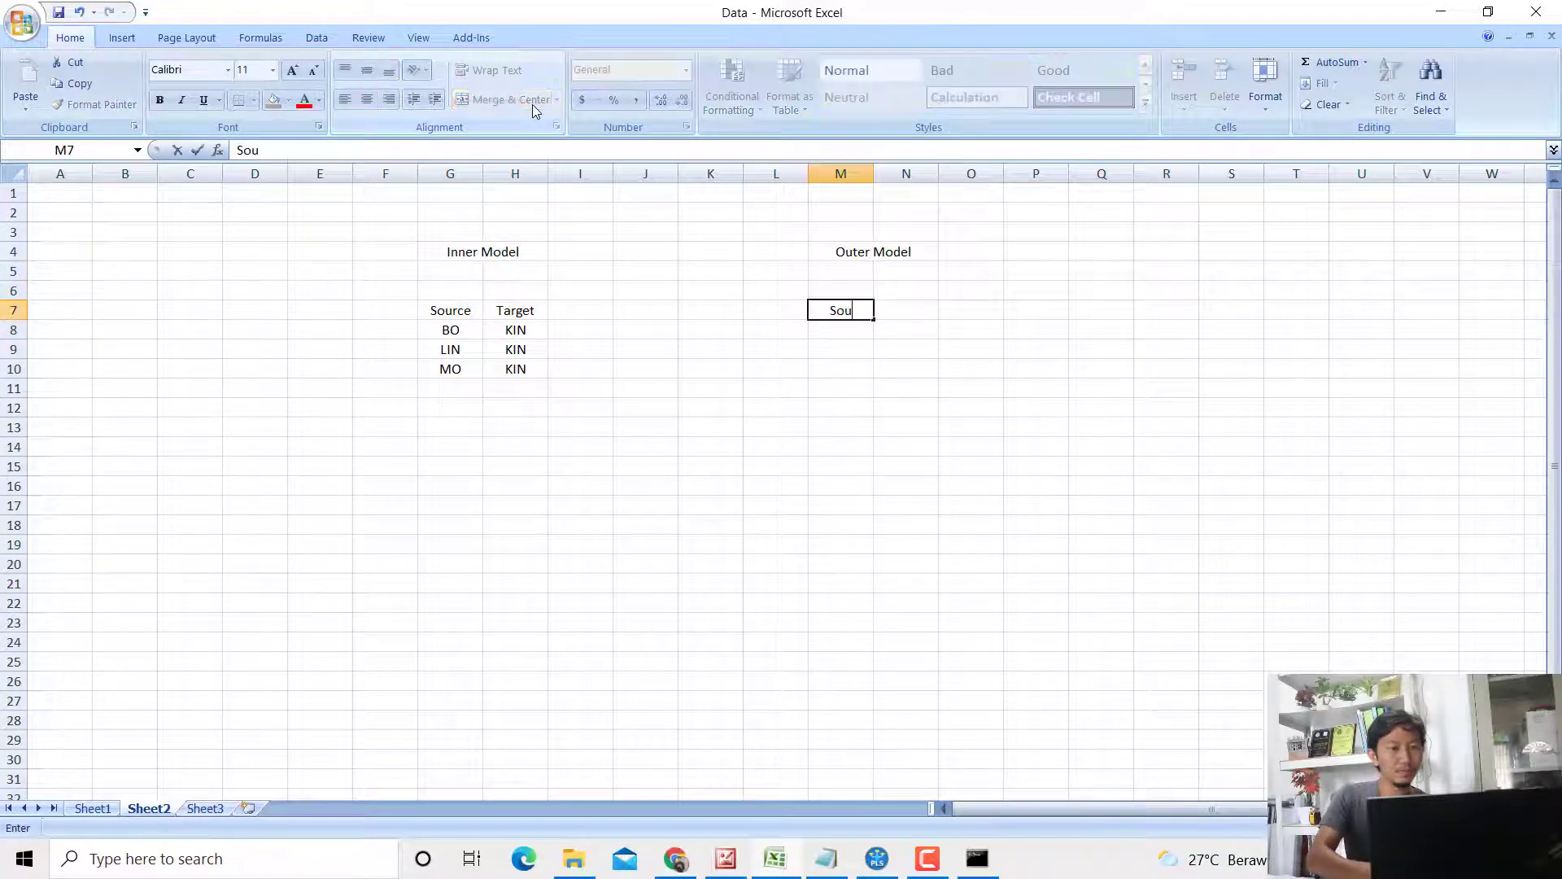
{"action": "type", "text": "rce"}
{"action": "key", "text": "Tab"}
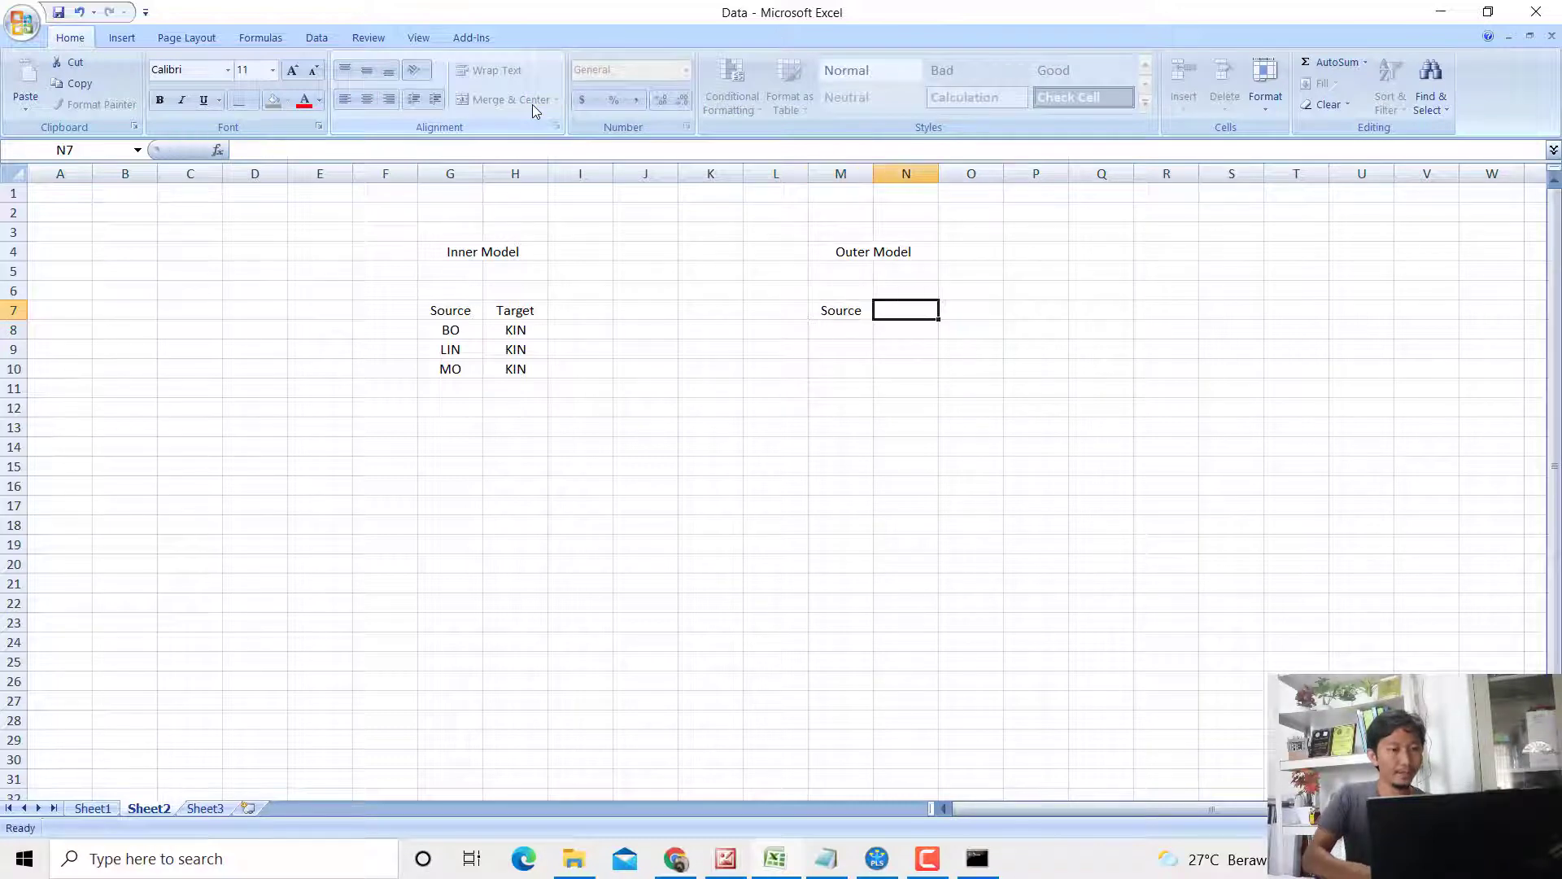
{"action": "type", "text": "Target"}
{"action": "key", "text": "Return"}
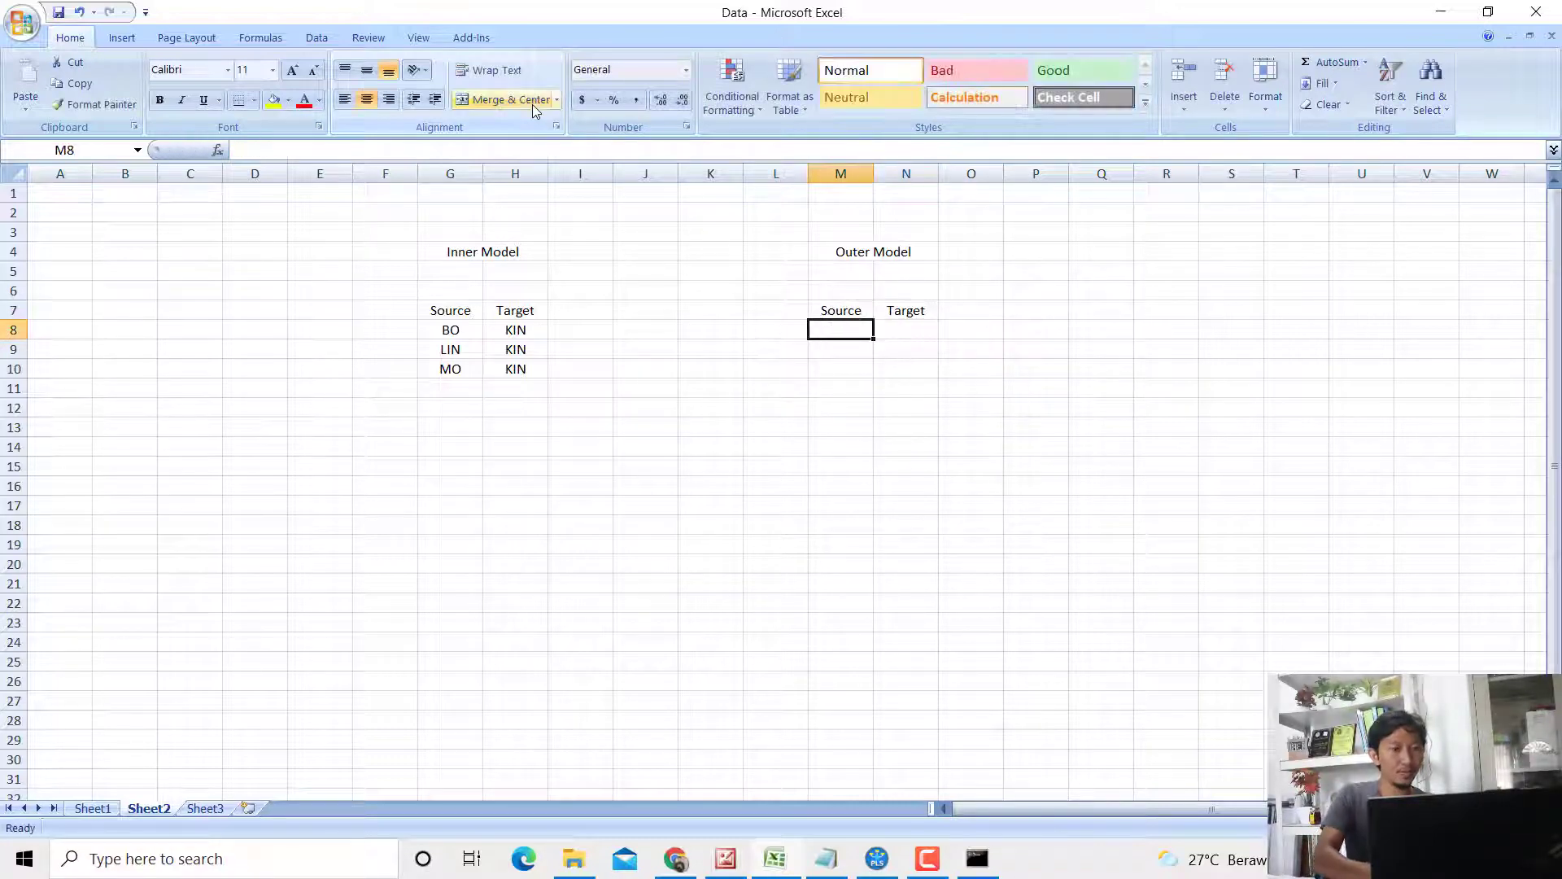
Step: Enter BO as the outer model source in each of the cells M8 to M11
{"action": "type", "text": "BO"}
{"action": "key", "text": "Return"}
{"action": "type", "text": "BO"}
{"action": "key", "text": "Return"}
{"action": "type", "text": "BO"}
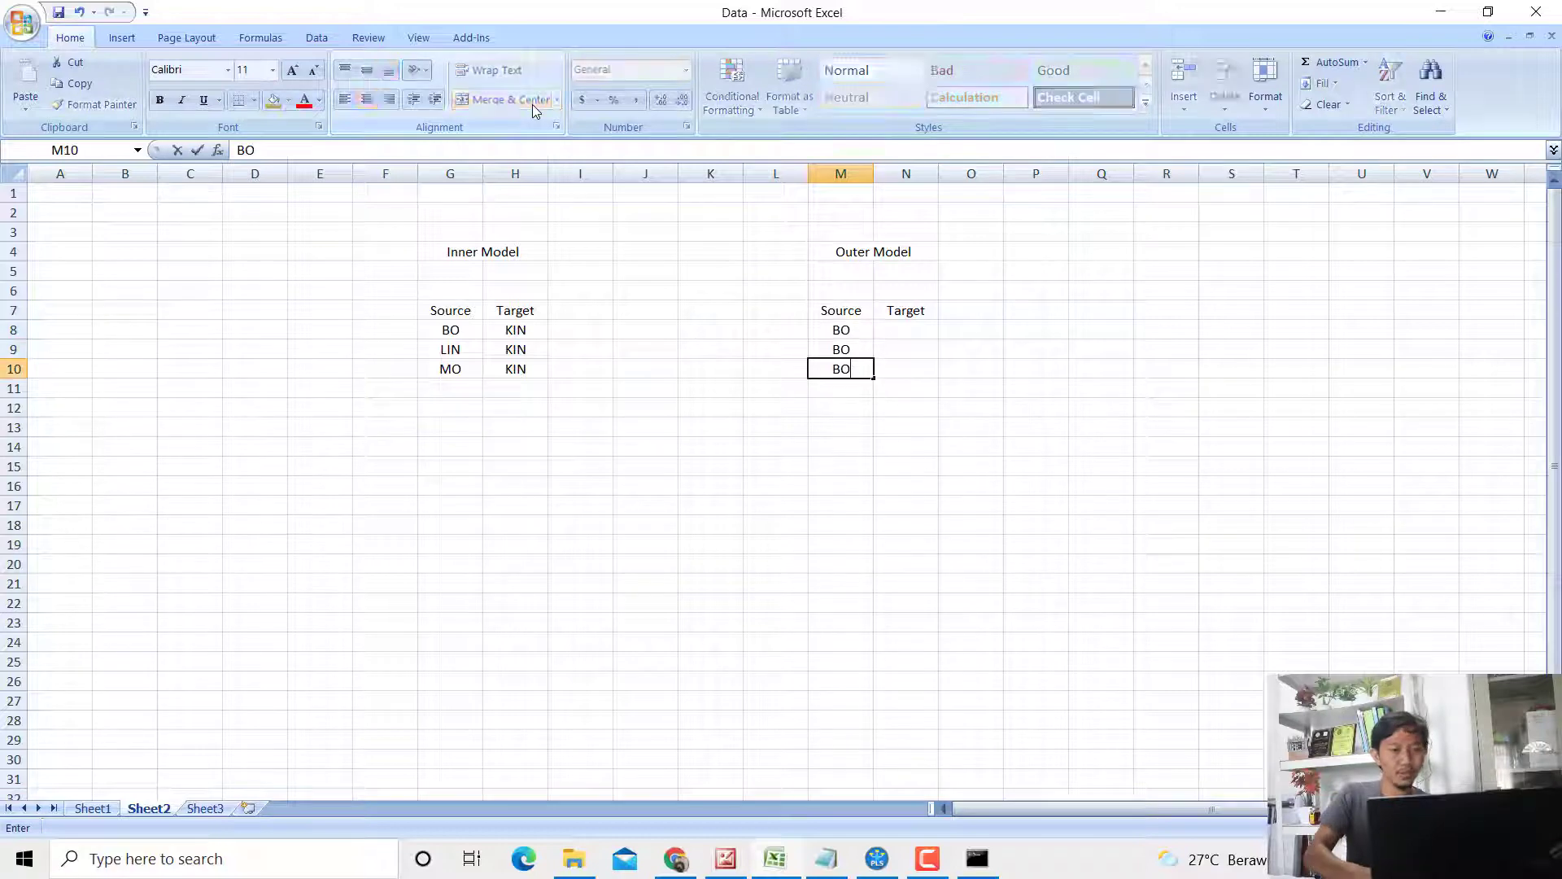
{"action": "key", "text": "Return"}
{"action": "type", "text": "BO"}
Step: Fill the BO rows' Target cells N8 to N11 with BO1, BO2, BO3 and BO4
{"action": "key", "text": "Tab"}
{"action": "key", "text": "Up"}
{"action": "key", "text": "Up"}
{"action": "key", "text": "Up"}
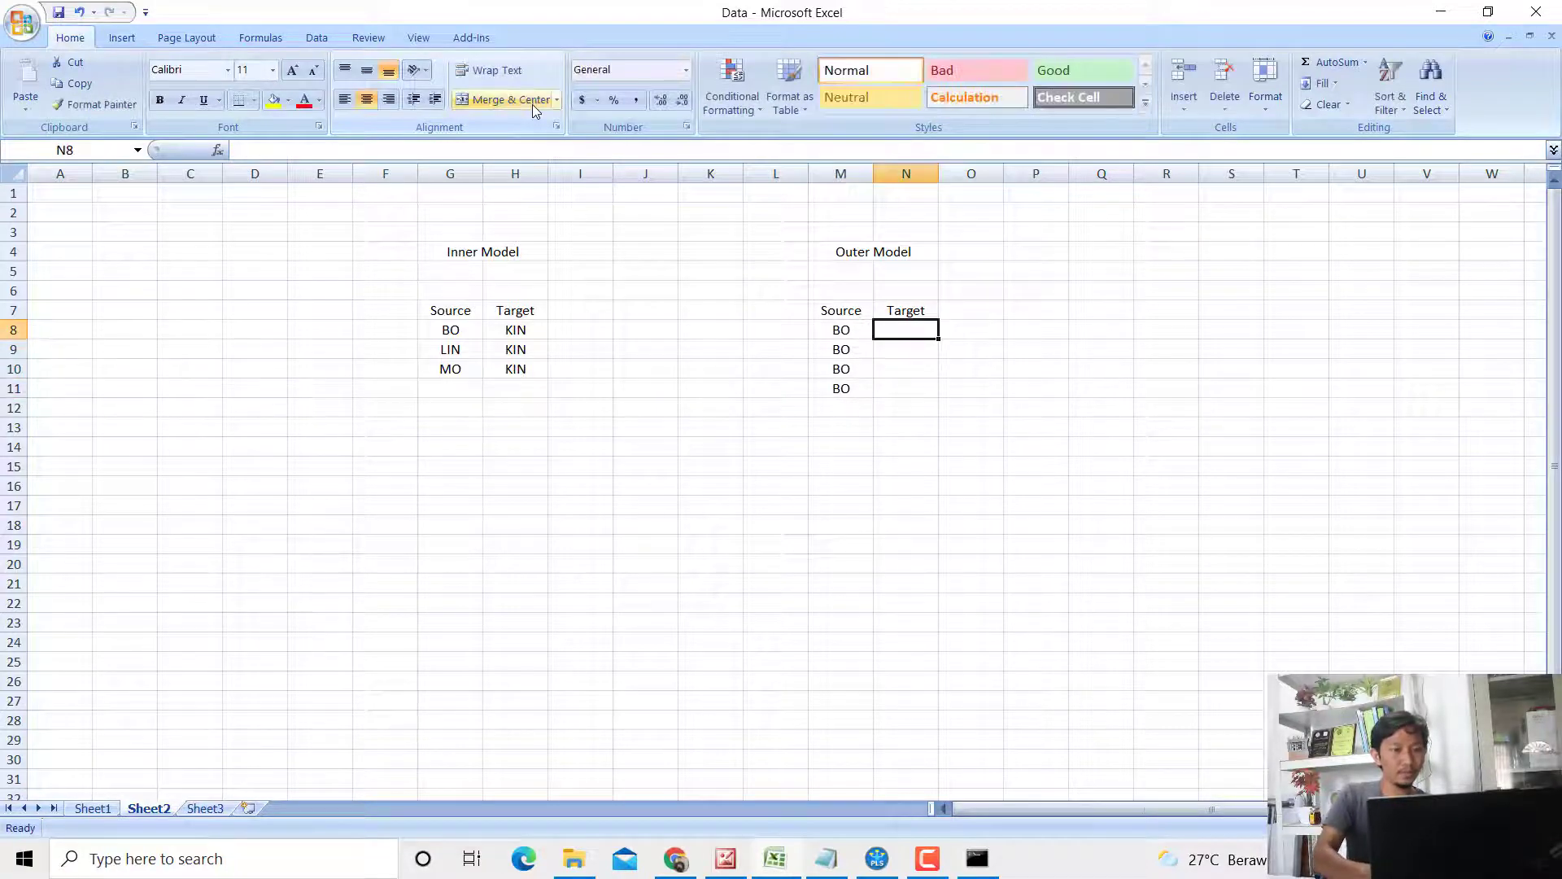
{"action": "type", "text": "BO1"}
{"action": "key", "text": "Return"}
{"action": "type", "text": "BO2"}
{"action": "key", "text": "Return"}
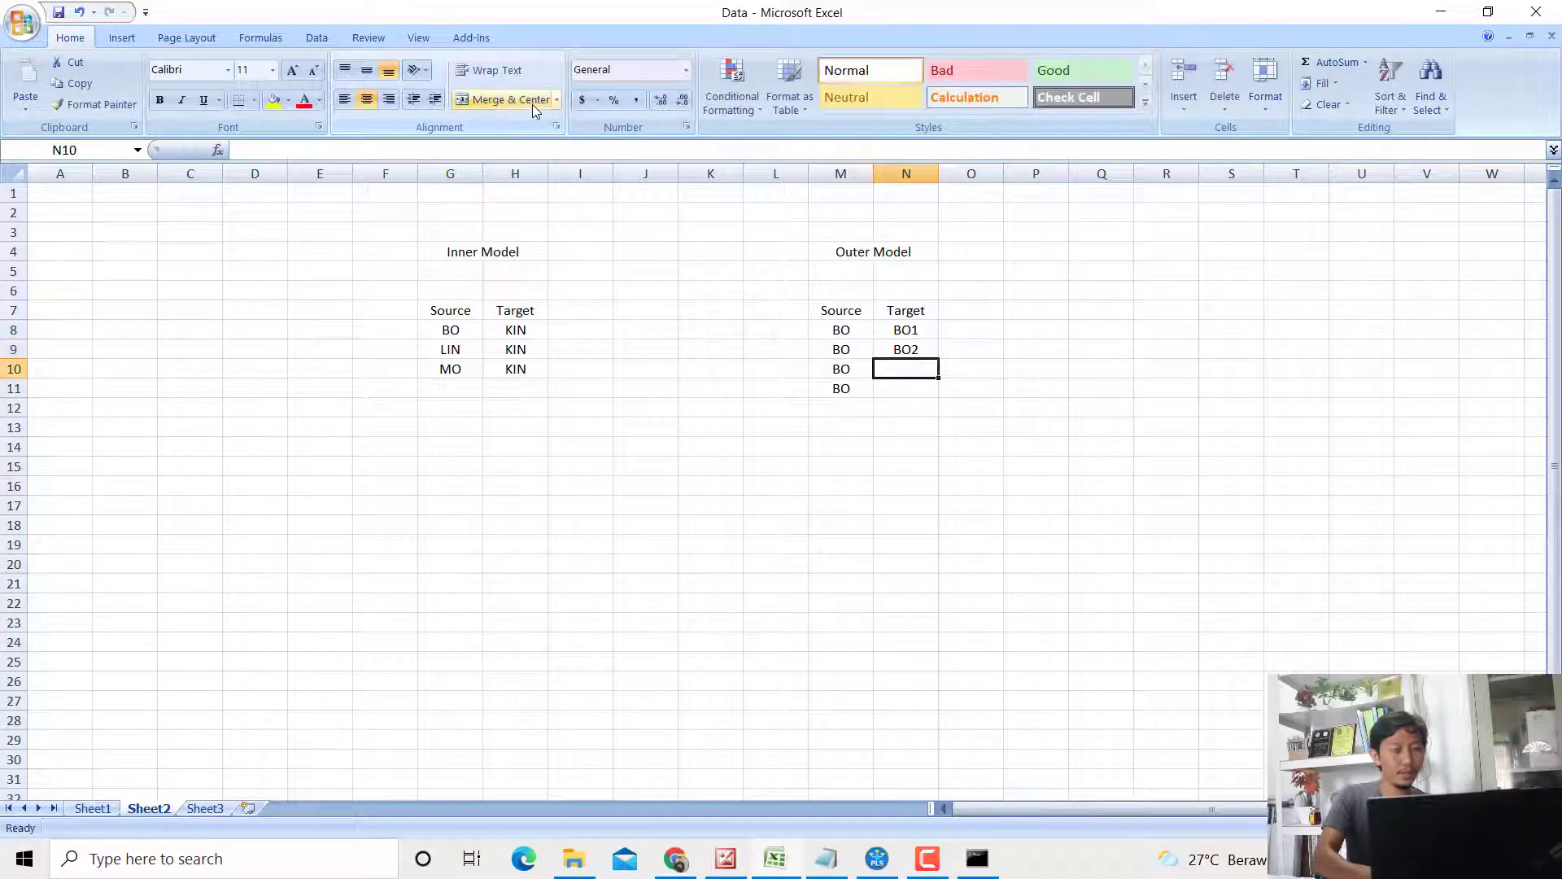
{"action": "type", "text": "BO3"}
{"action": "key", "text": "Return"}
{"action": "type", "text": "BO4"}
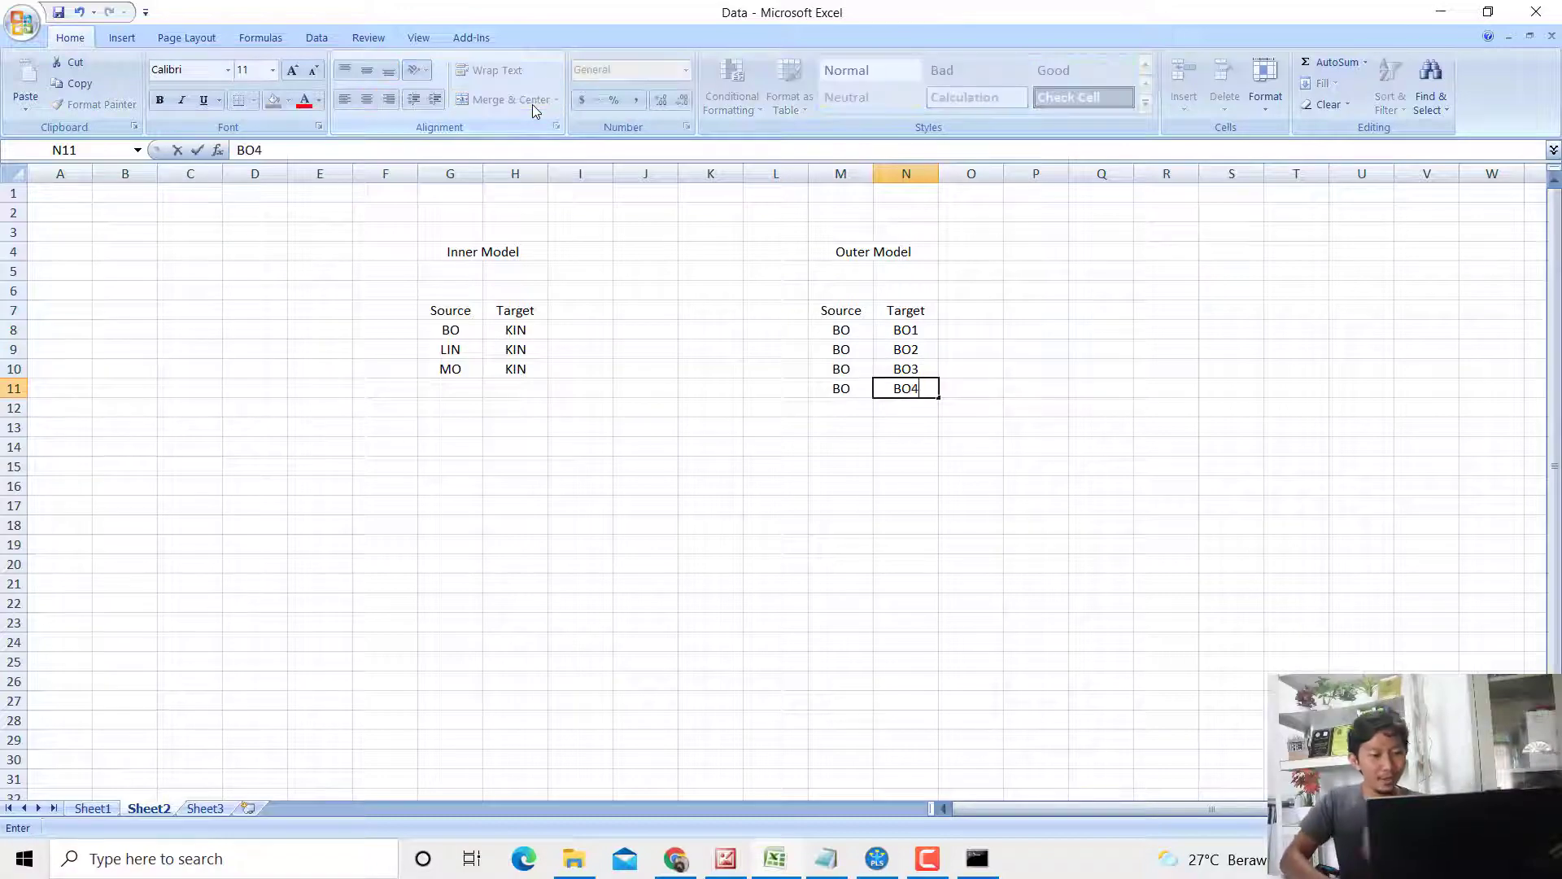
{"action": "key", "text": "Return"}
Step: Check the LIN indicators in the browser's model diagram, and enter LIN as source in Excel cells M12 to M14
{"action": "left_click", "coordinate": [698, 860]}
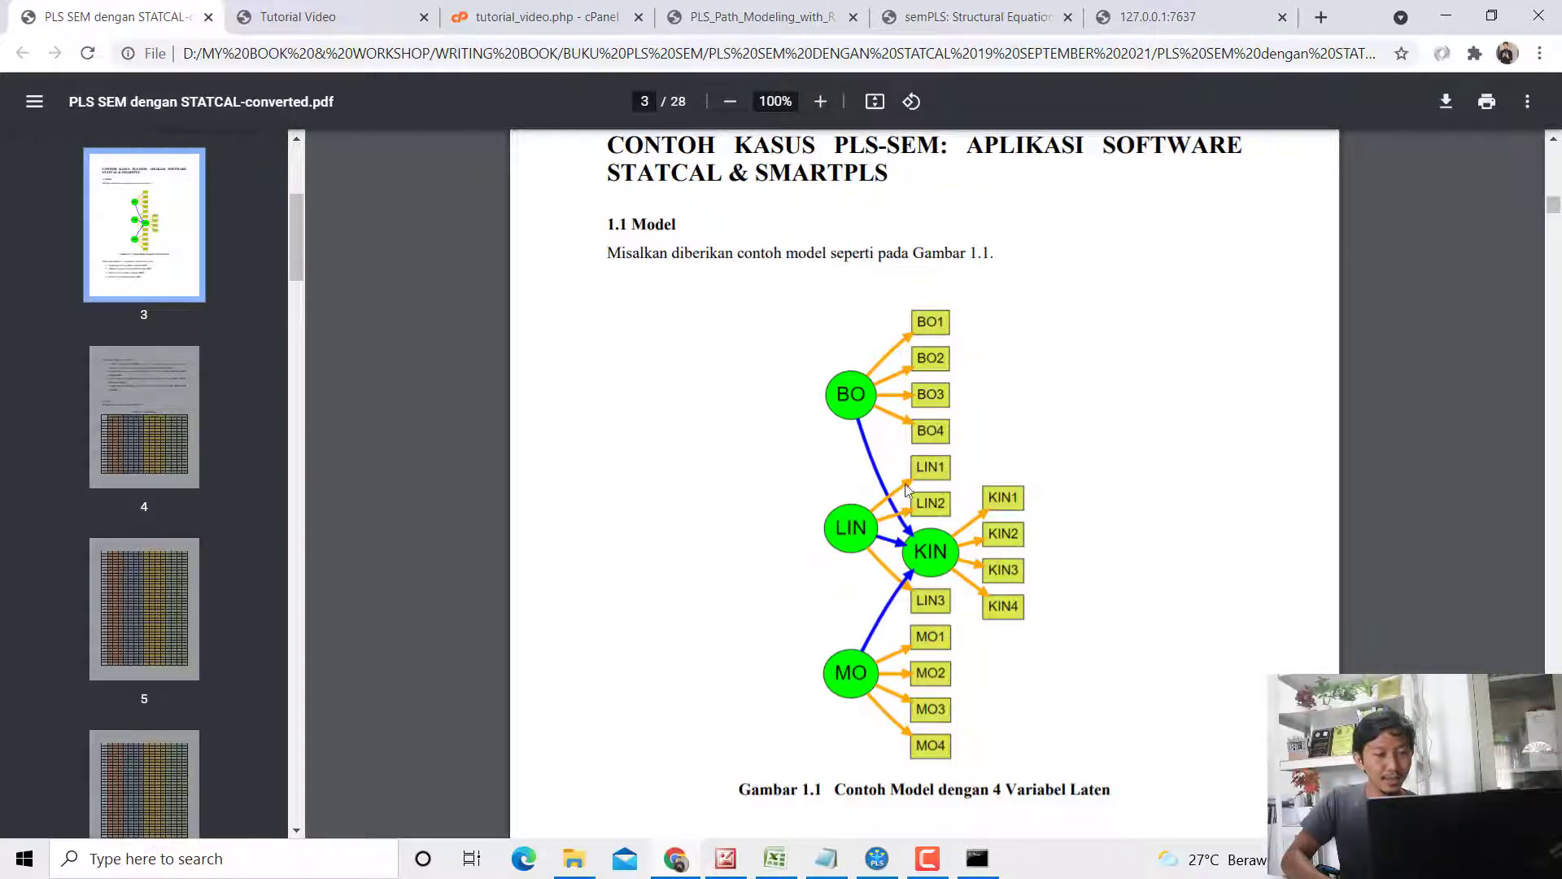
{"action": "left_click", "coordinate": [775, 858]}
{"action": "key", "text": "Left"}
{"action": "type", "text": "LIN"}
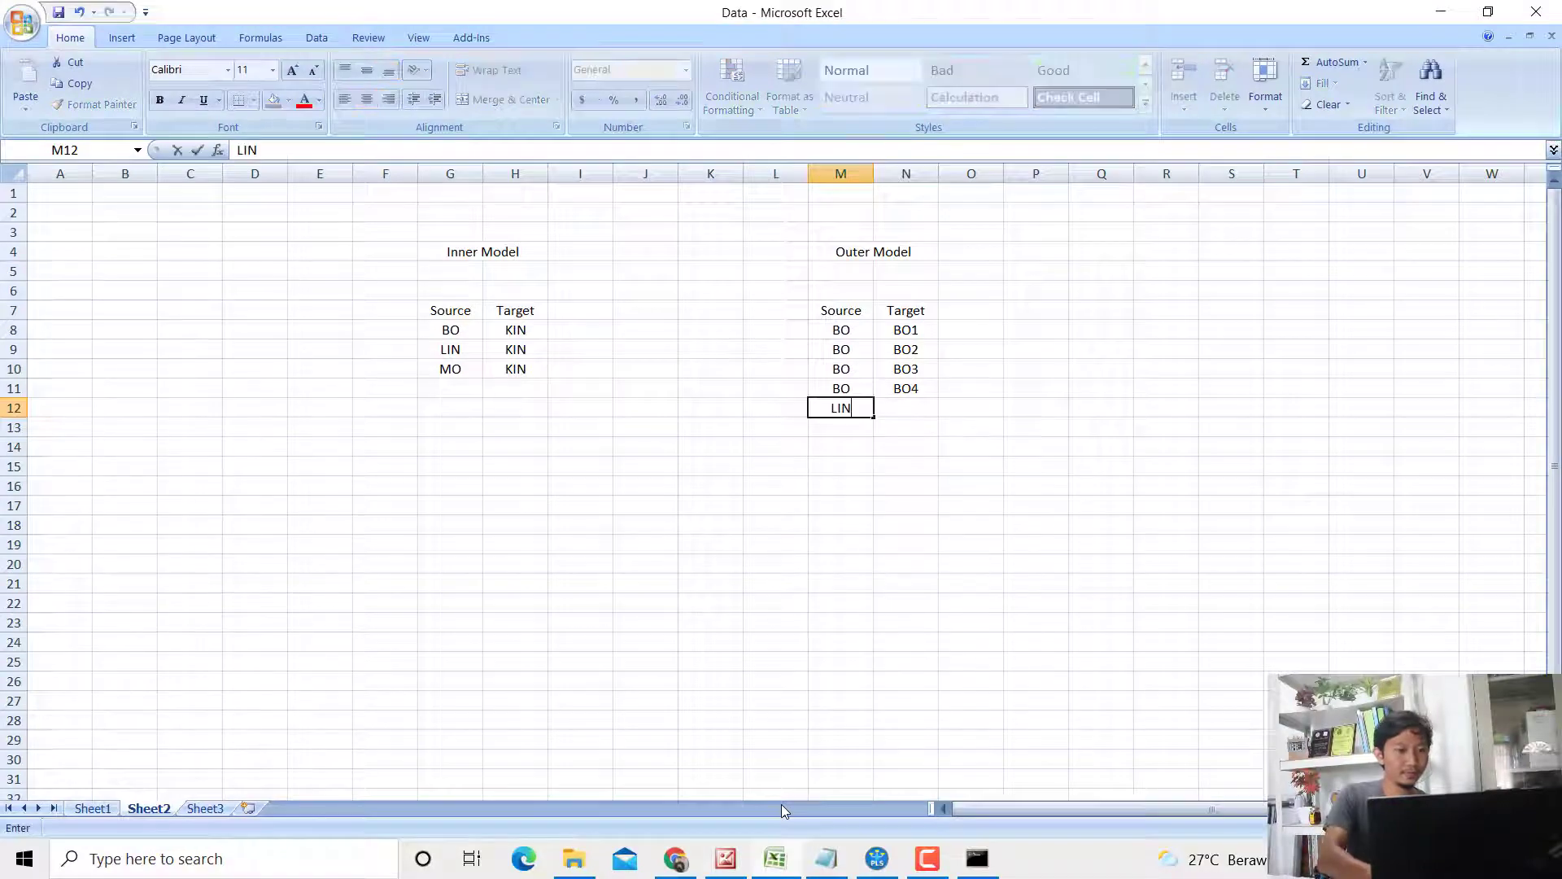
{"action": "key", "text": "Return"}
{"action": "type", "text": "LIN"}
{"action": "key", "text": "Return"}
{"action": "type", "text": "LIN"}
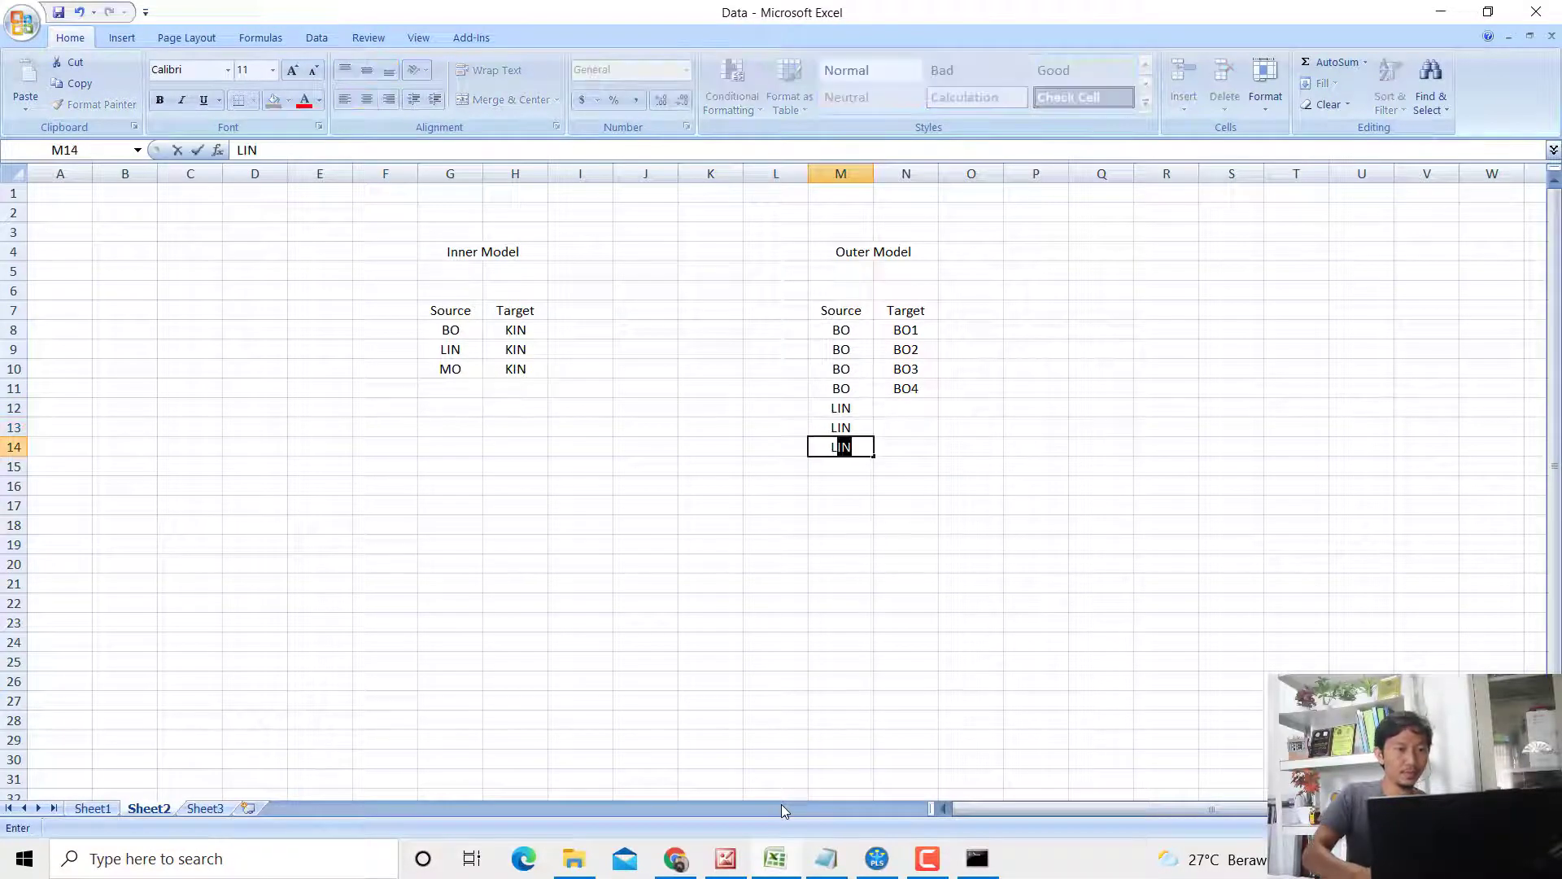
Step: Fill the LIN rows' Target cells N12 to N14 with LIN1, LIN2 and LIN3
{"action": "key", "text": "Up"}
{"action": "key", "text": "Up"}
{"action": "key", "text": "Right"}
{"action": "type", "text": "LIN1"}
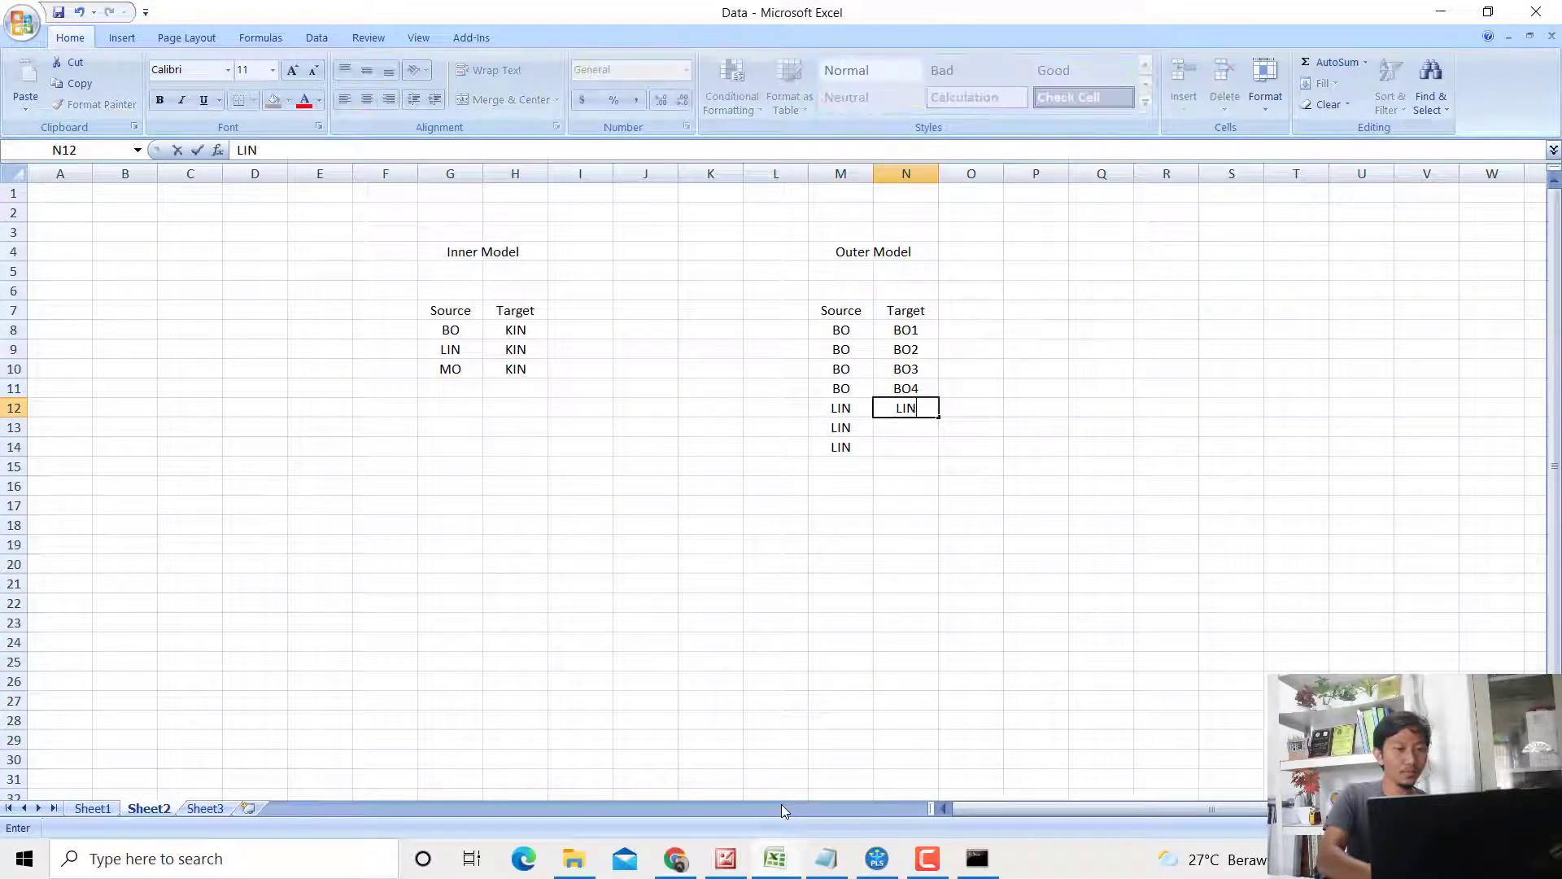
{"action": "key", "text": "Return"}
{"action": "type", "text": "LIN2"}
{"action": "key", "text": "Return"}
{"action": "type", "text": "LIN3"}
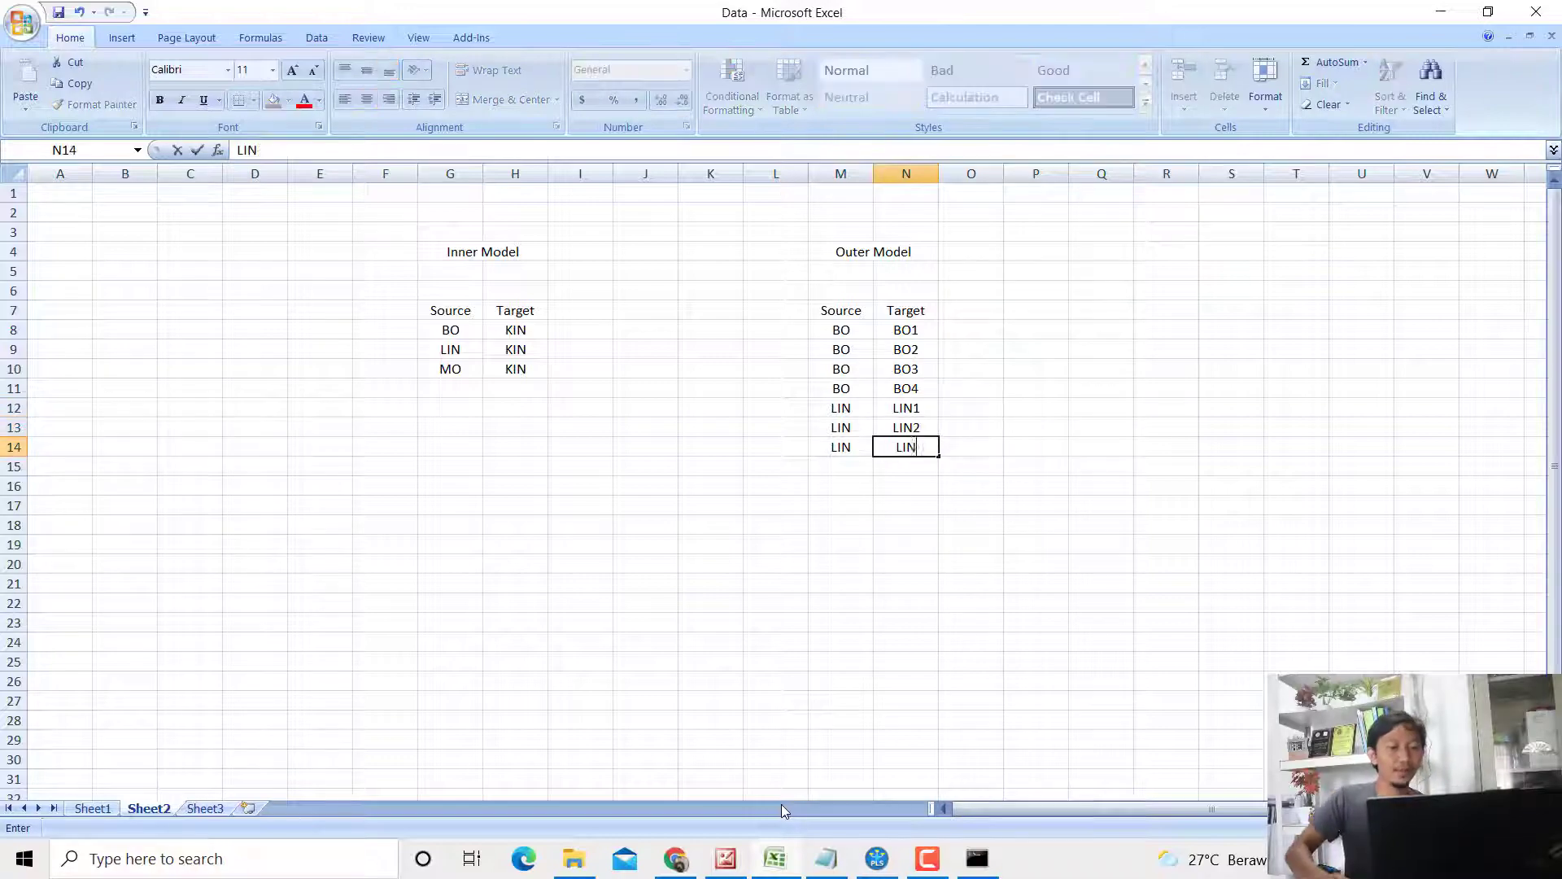
{"action": "key", "text": "Return"}
Step: Check the MO indicators in the browser's model diagram, and enter MO as source in Excel cells M15 to M18
{"action": "left_click", "coordinate": [674, 859]}
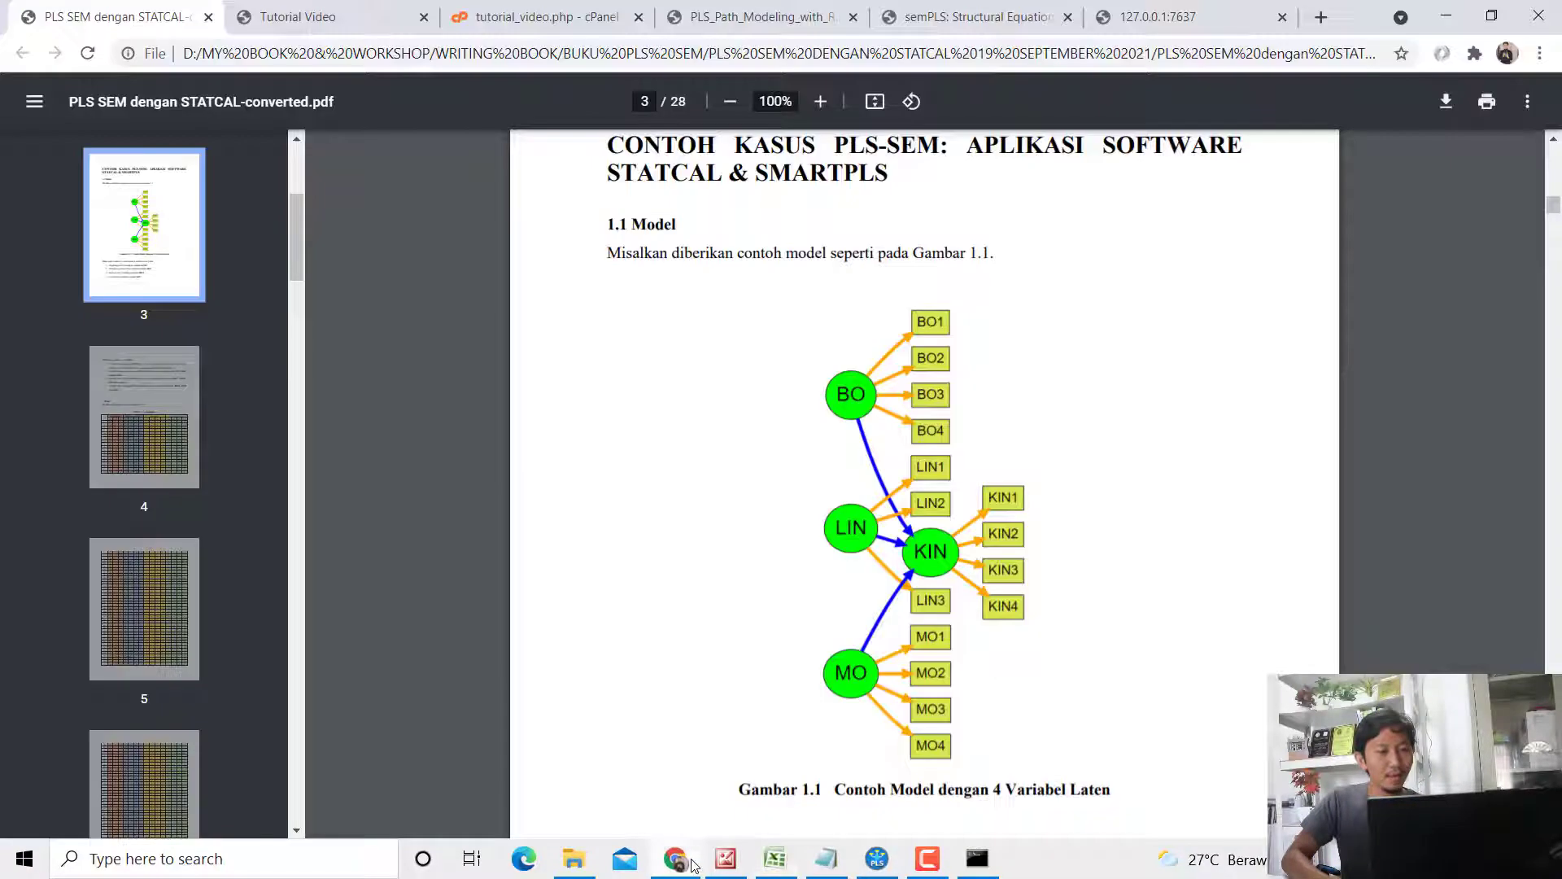
{"action": "left_click", "coordinate": [691, 861]}
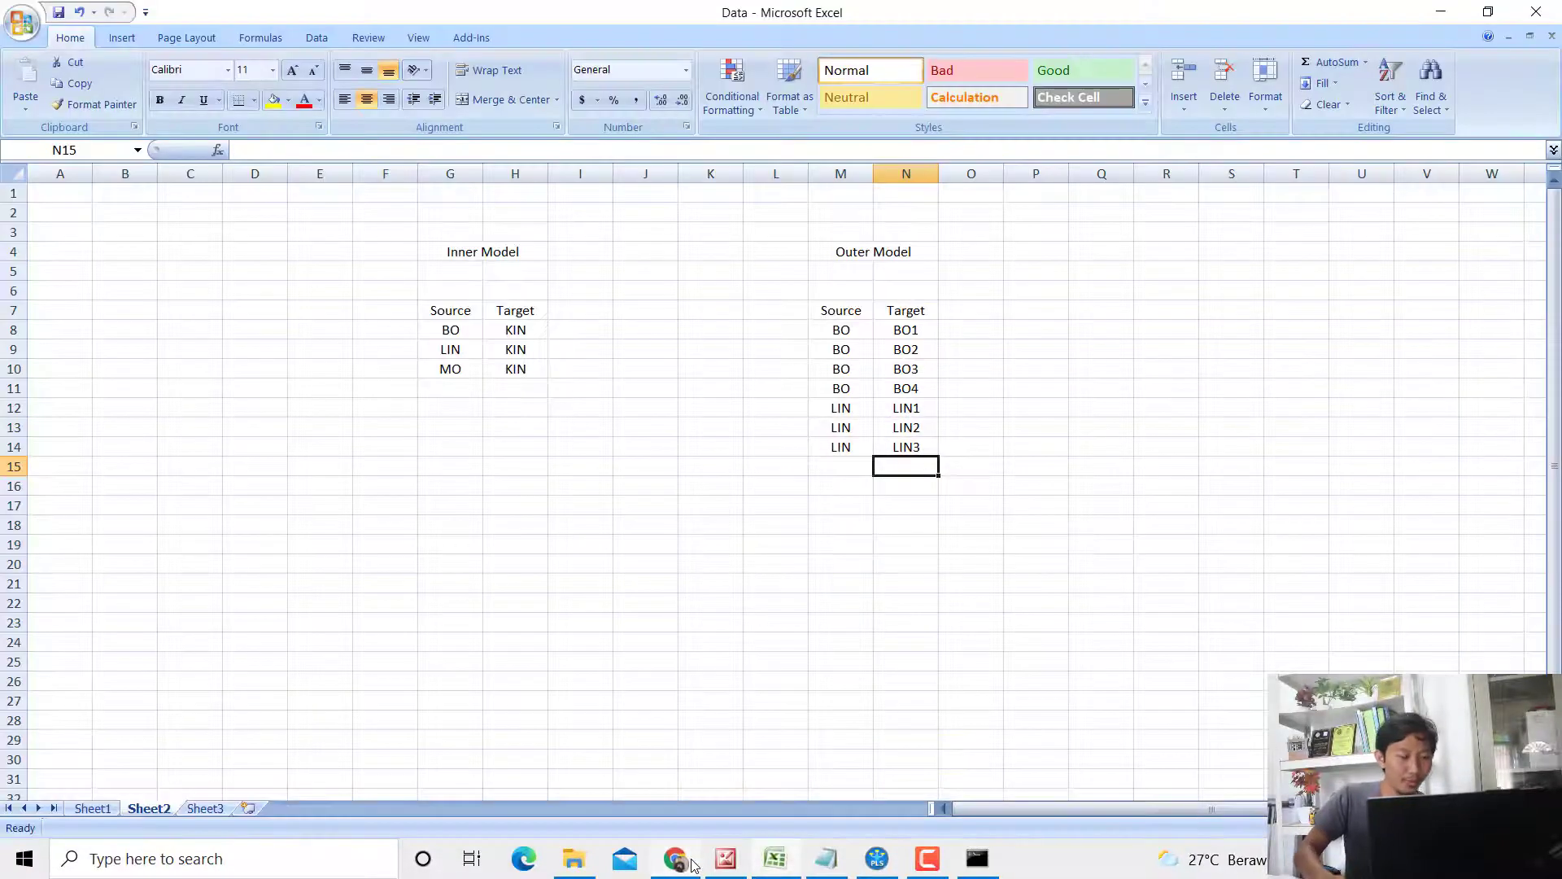
{"action": "left_click", "coordinate": [692, 861]}
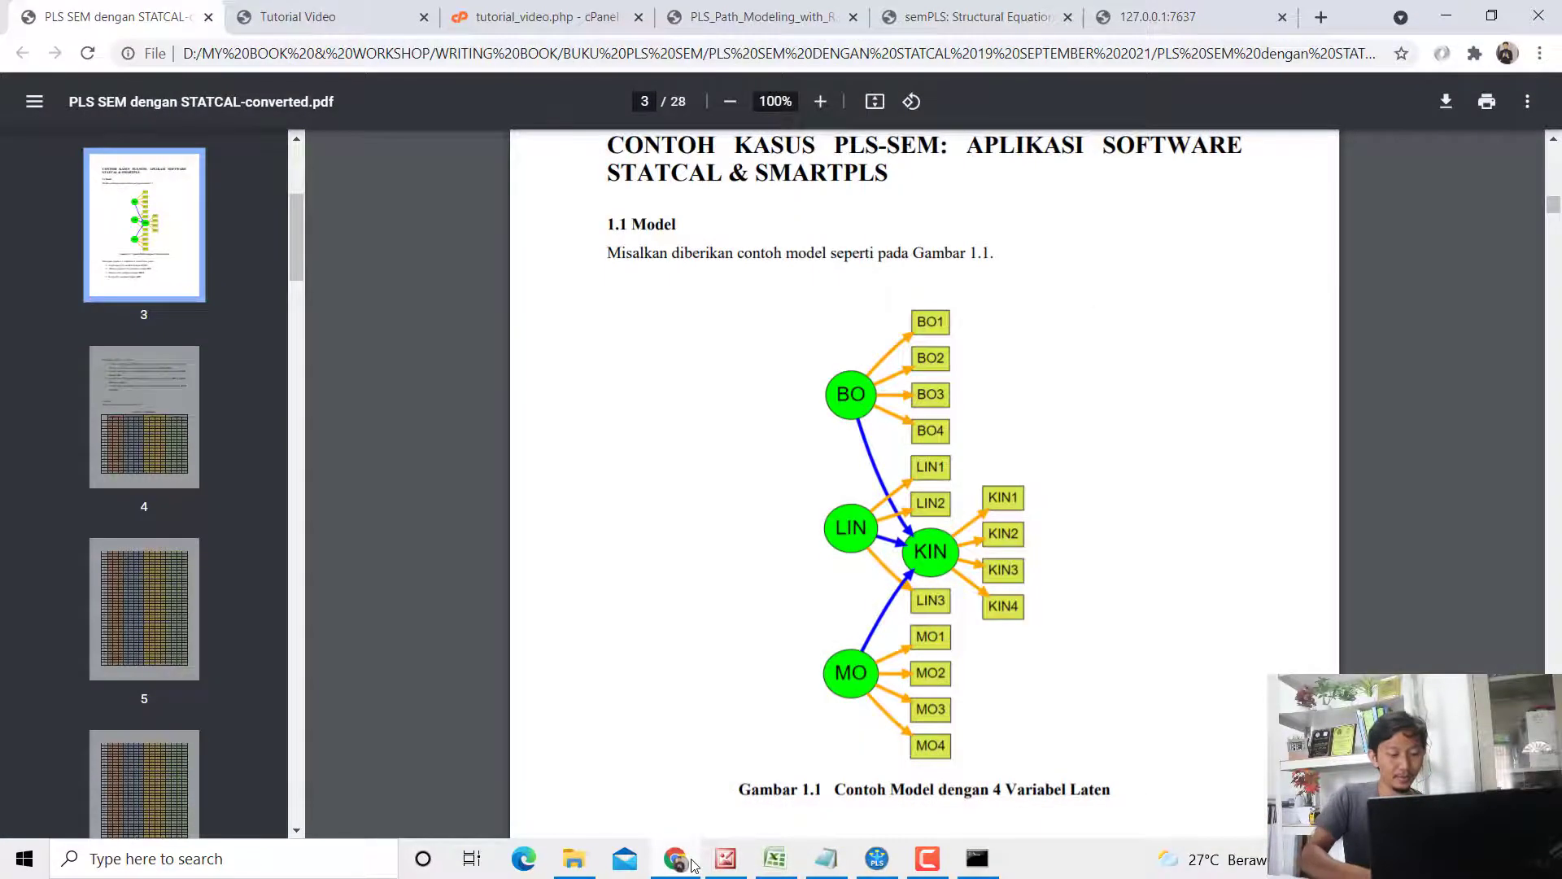
{"action": "left_click", "coordinate": [691, 861]}
{"action": "key", "text": "Left"}
{"action": "type", "text": "MO"}
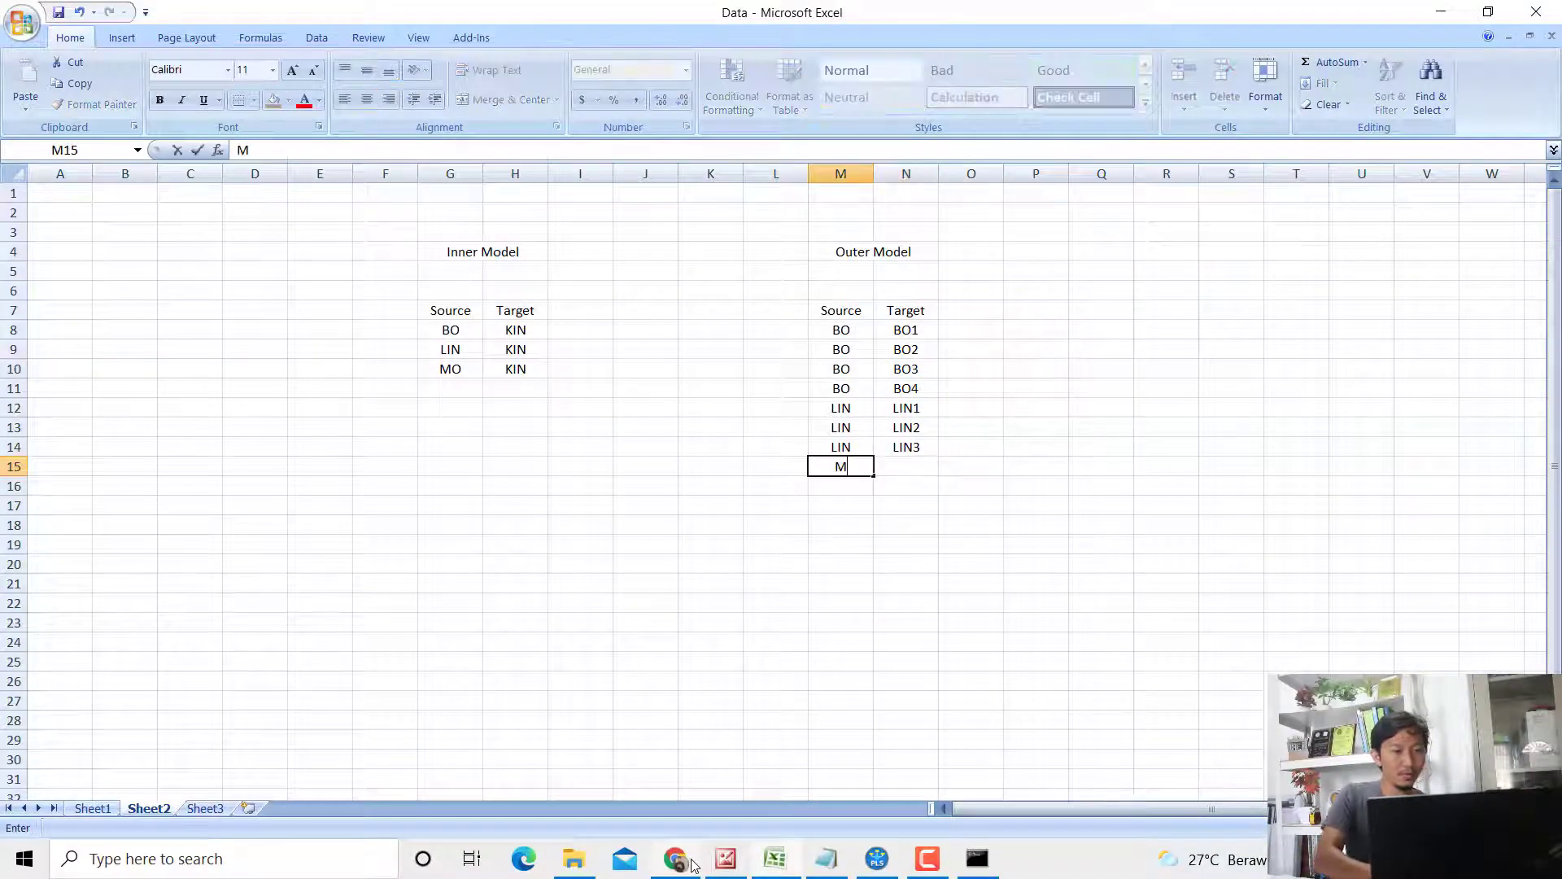
{"action": "key", "text": "Return"}
{"action": "type", "text": "MO"}
{"action": "key", "text": "Return"}
{"action": "type", "text": "M"}
{"action": "key", "text": "Return"}
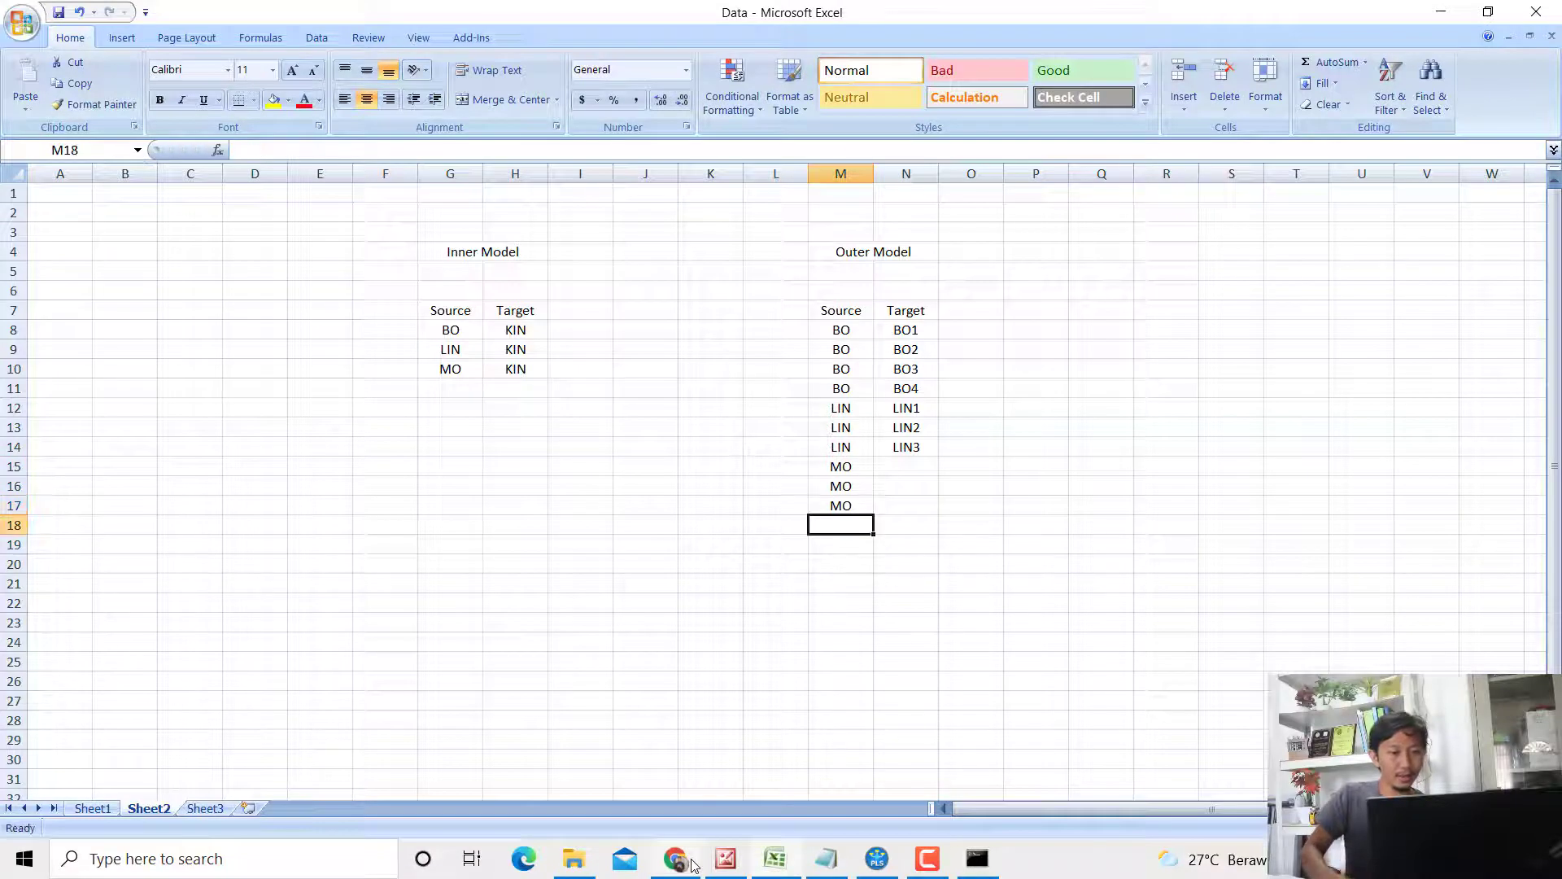
{"action": "type", "text": "M"}
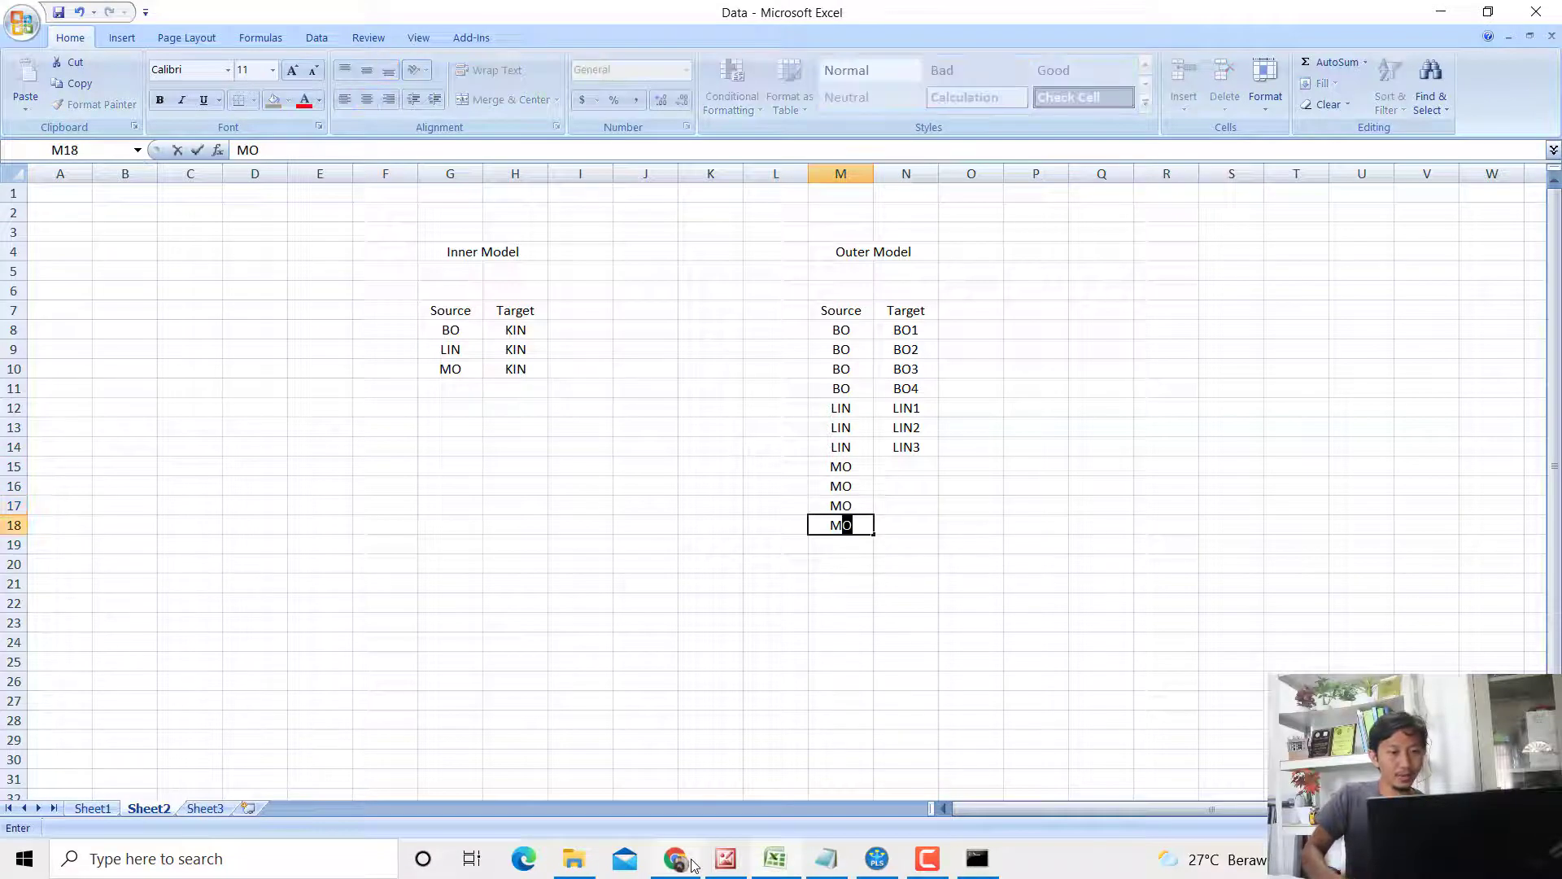
Step: Fill the MO rows' Target cells N15 to N18 with MO1, MO2, MO3 and MO4
{"action": "left_click", "coordinate": [907, 472]}
{"action": "type", "text": "MO1"}
{"action": "key", "text": "Return"}
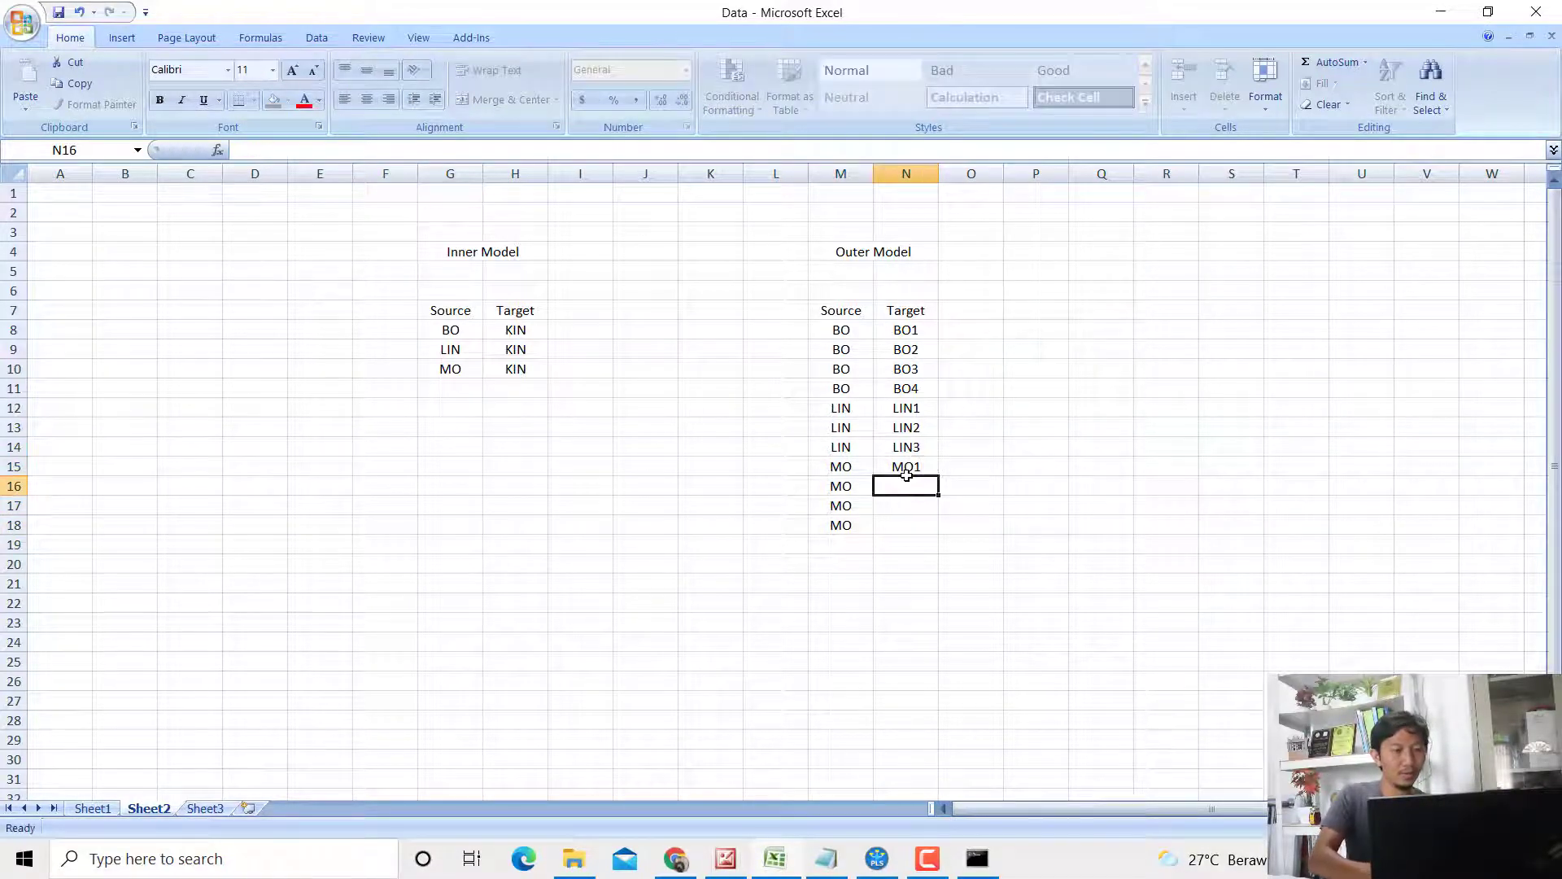
{"action": "type", "text": "MO2"}
{"action": "key", "text": "Return"}
{"action": "type", "text": "MO3"}
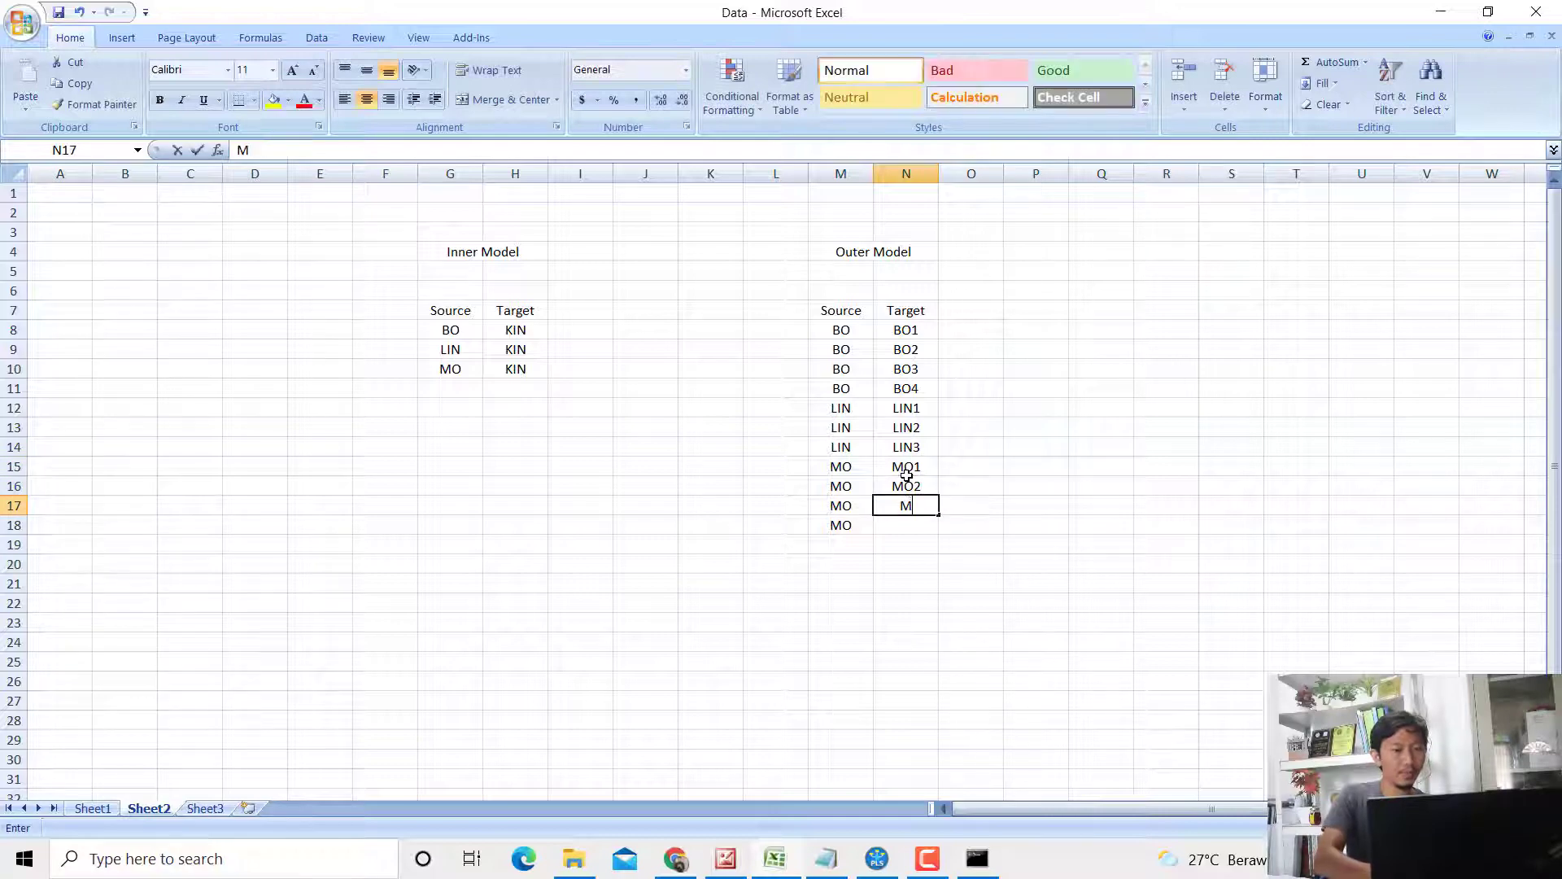
{"action": "key", "text": "Return"}
{"action": "type", "text": "MO4"}
{"action": "key", "text": "Return"}
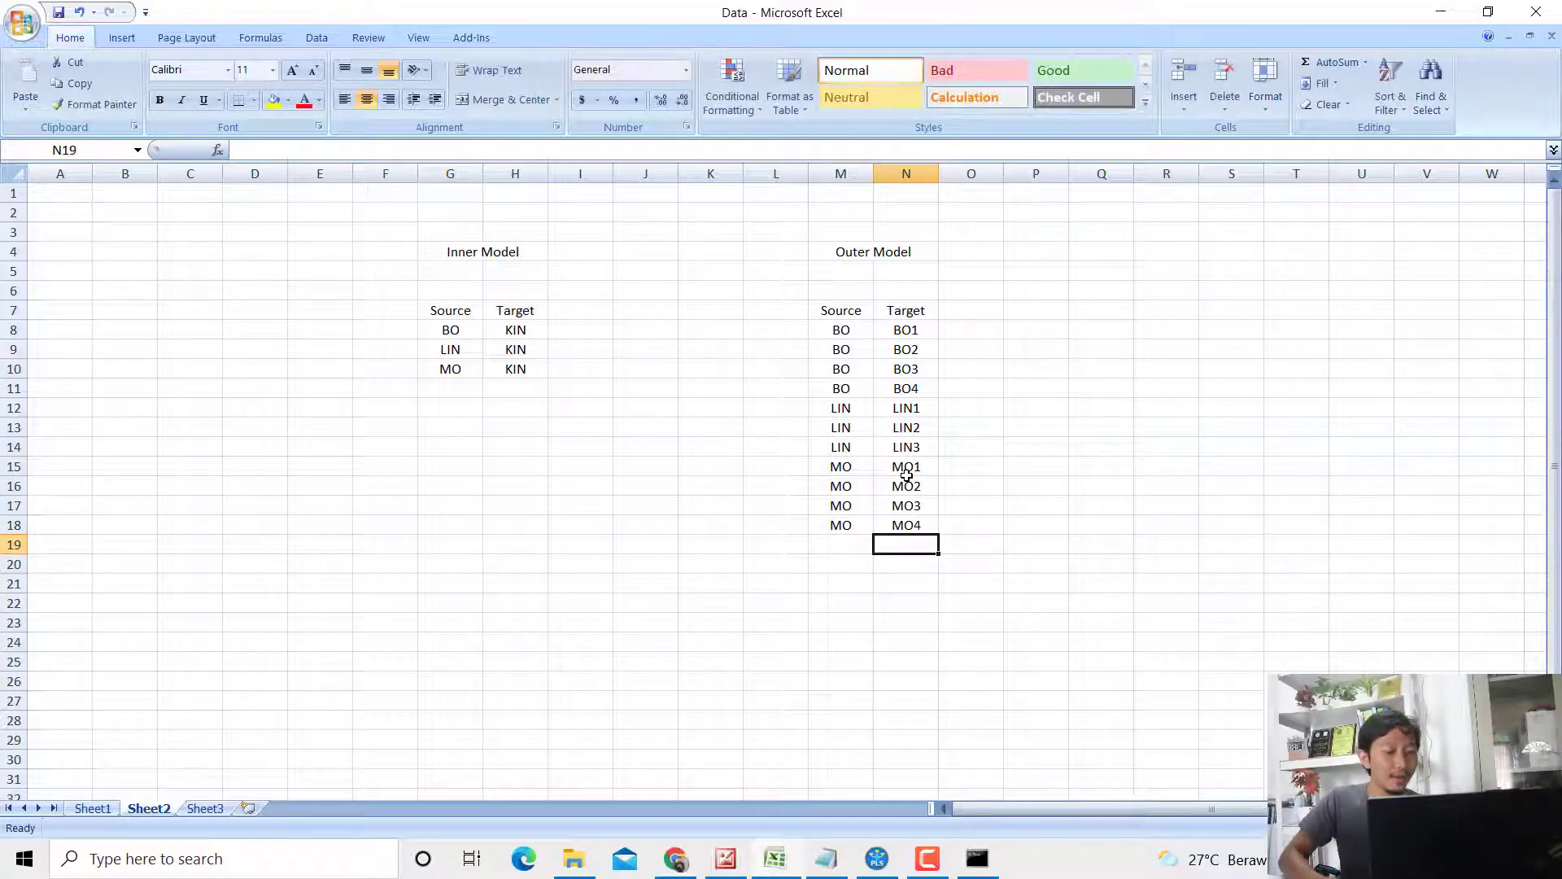
Step: Check the KIN indicators in the browser's model diagram, and enter KIN as source in Excel cells M19 to M22
{"action": "left_click", "coordinate": [686, 867]}
{"action": "left_click", "coordinate": [686, 867]}
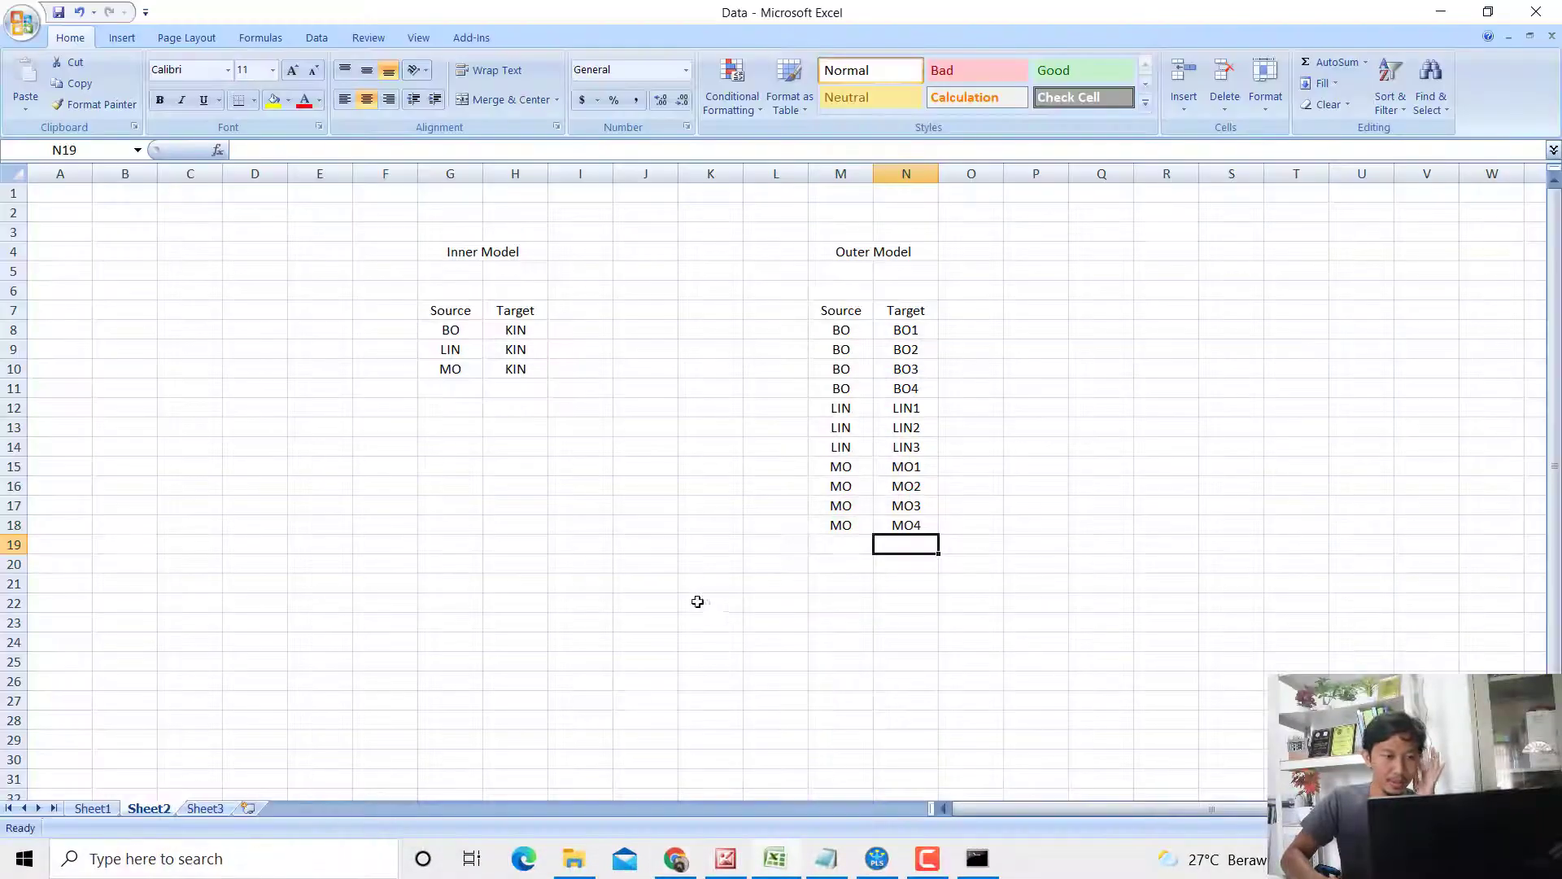
{"action": "left_click", "coordinate": [821, 545]}
{"action": "type", "text": "KIN"}
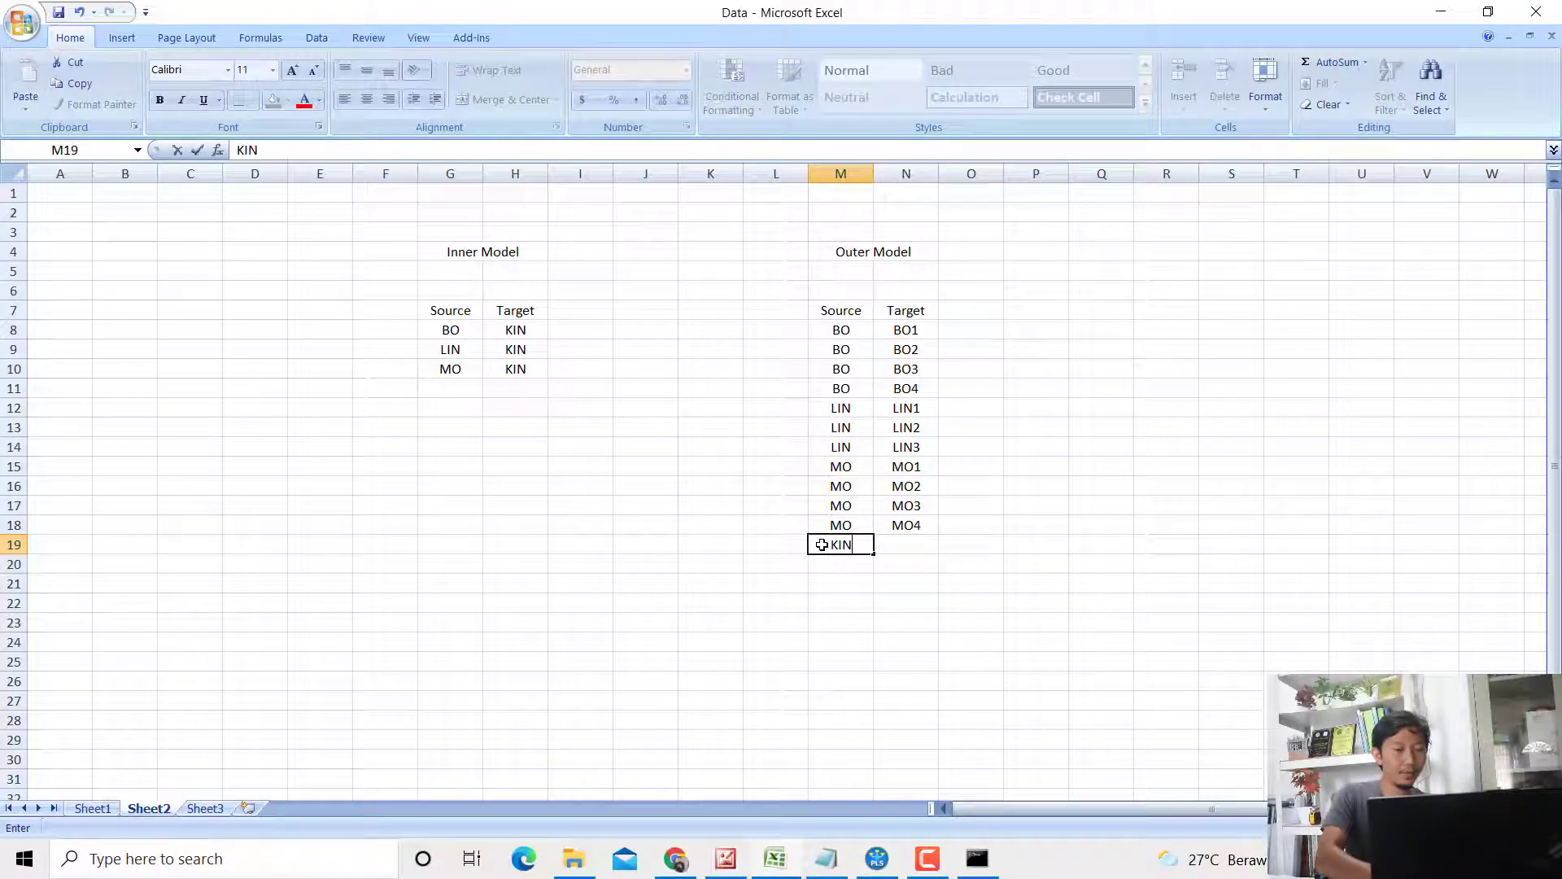
{"action": "key", "text": "Return"}
{"action": "type", "text": "KIN"}
{"action": "key", "text": "Return"}
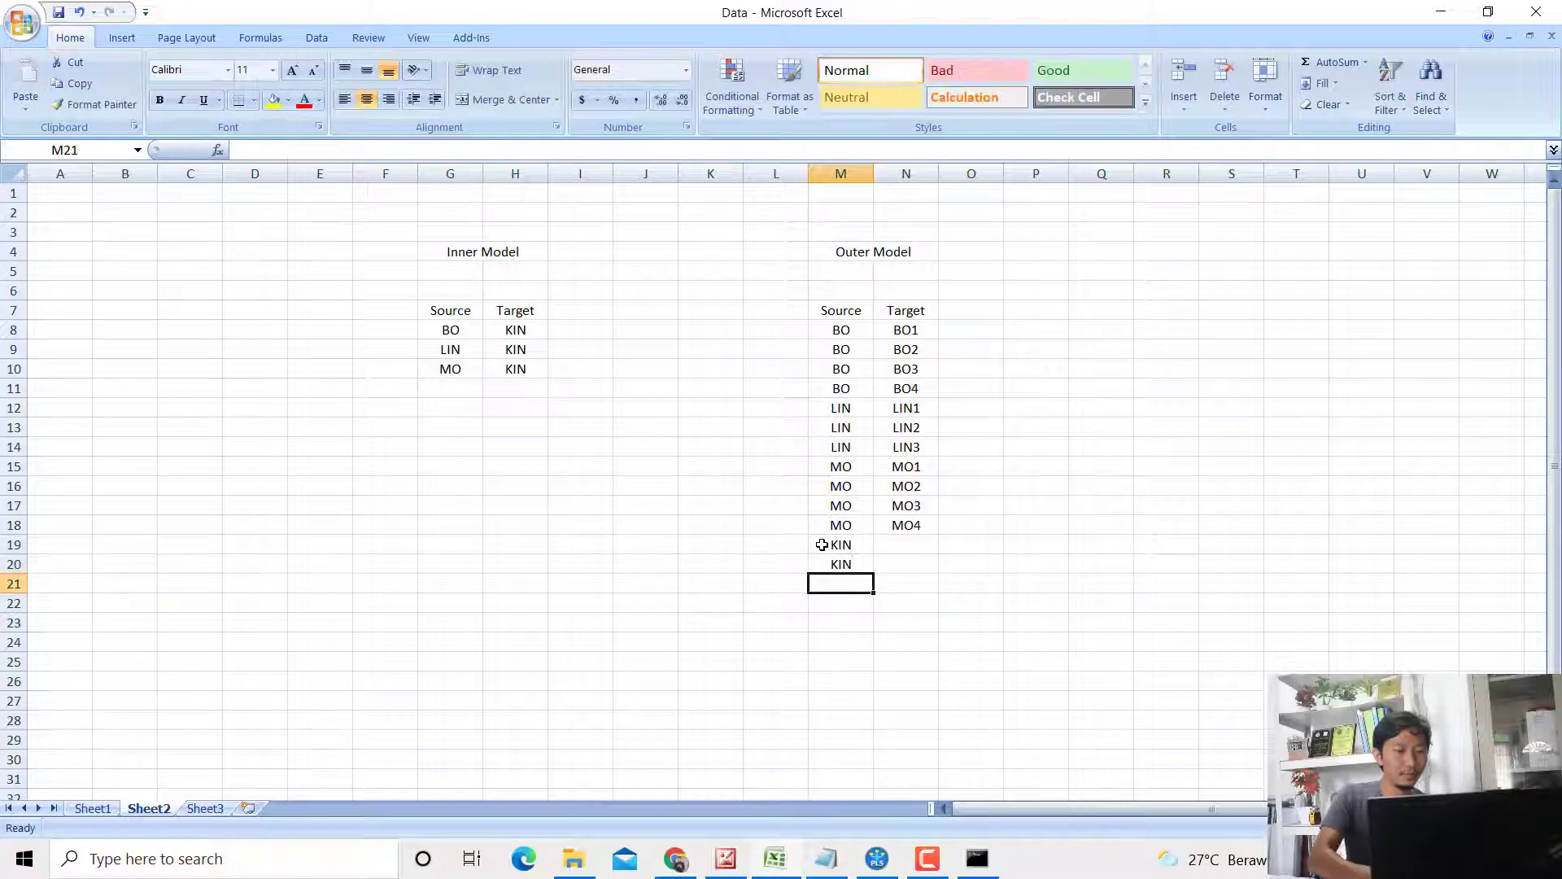
{"action": "type", "text": "KI"}
{"action": "key", "text": "Return"}
{"action": "type", "text": "K"}
Step: Fill the KIN rows' Target cells N19 to N22 with KIN1, KIN2, KIN3 and KIN4
{"action": "key", "text": "Right"}
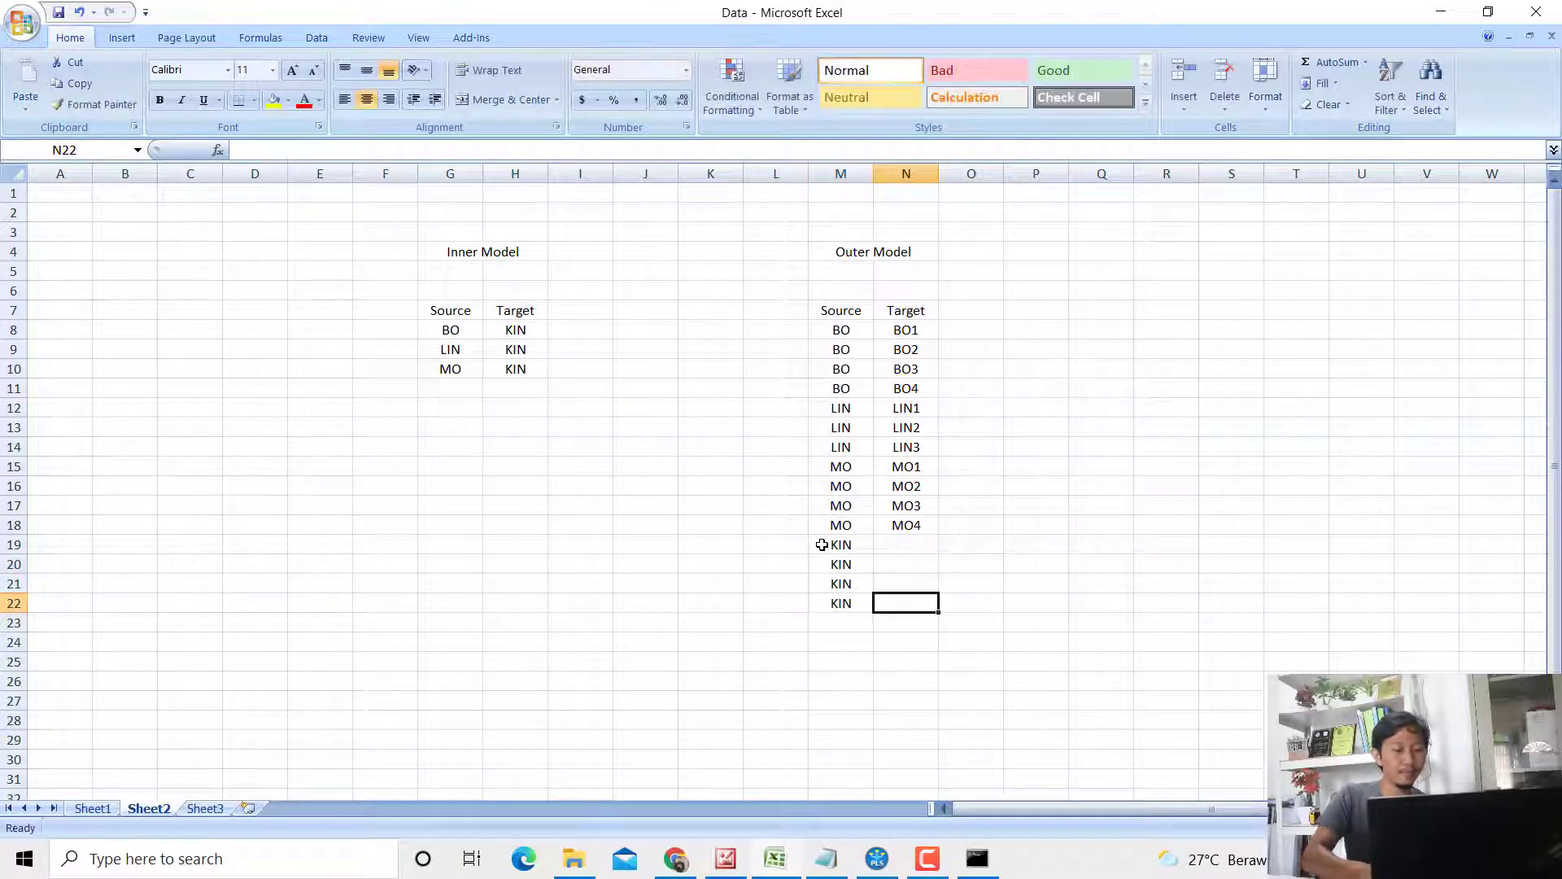
{"action": "key", "text": "Up"}
{"action": "key", "text": "Up"}
{"action": "key", "text": "Up"}
{"action": "type", "text": "KIN1"}
{"action": "key", "text": "Return"}
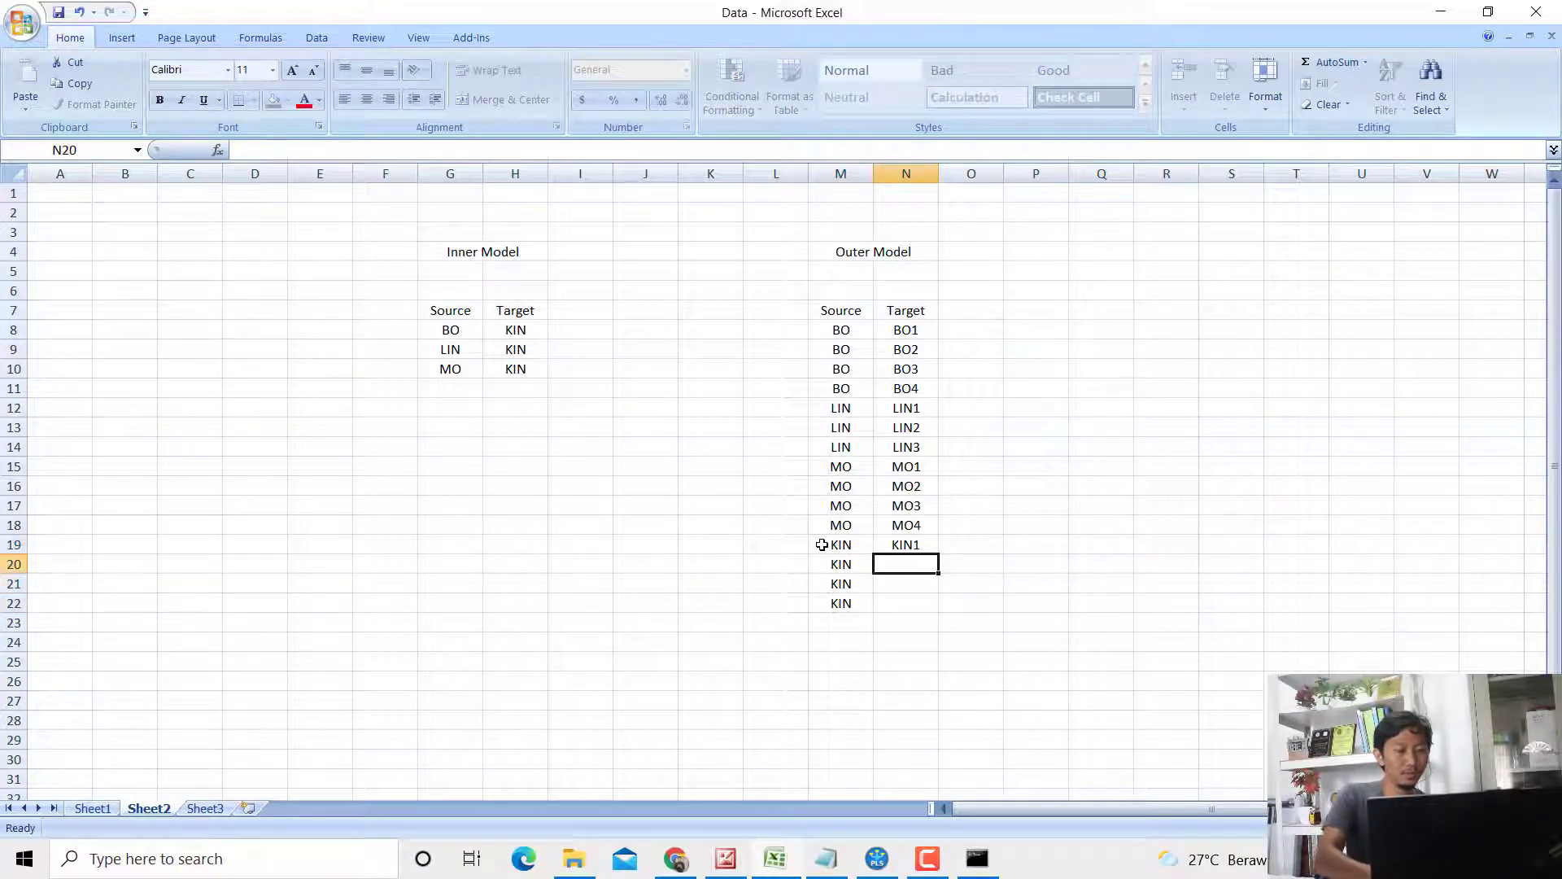
{"action": "type", "text": "KIN2"}
{"action": "key", "text": "Return"}
{"action": "type", "text": "KIN3"}
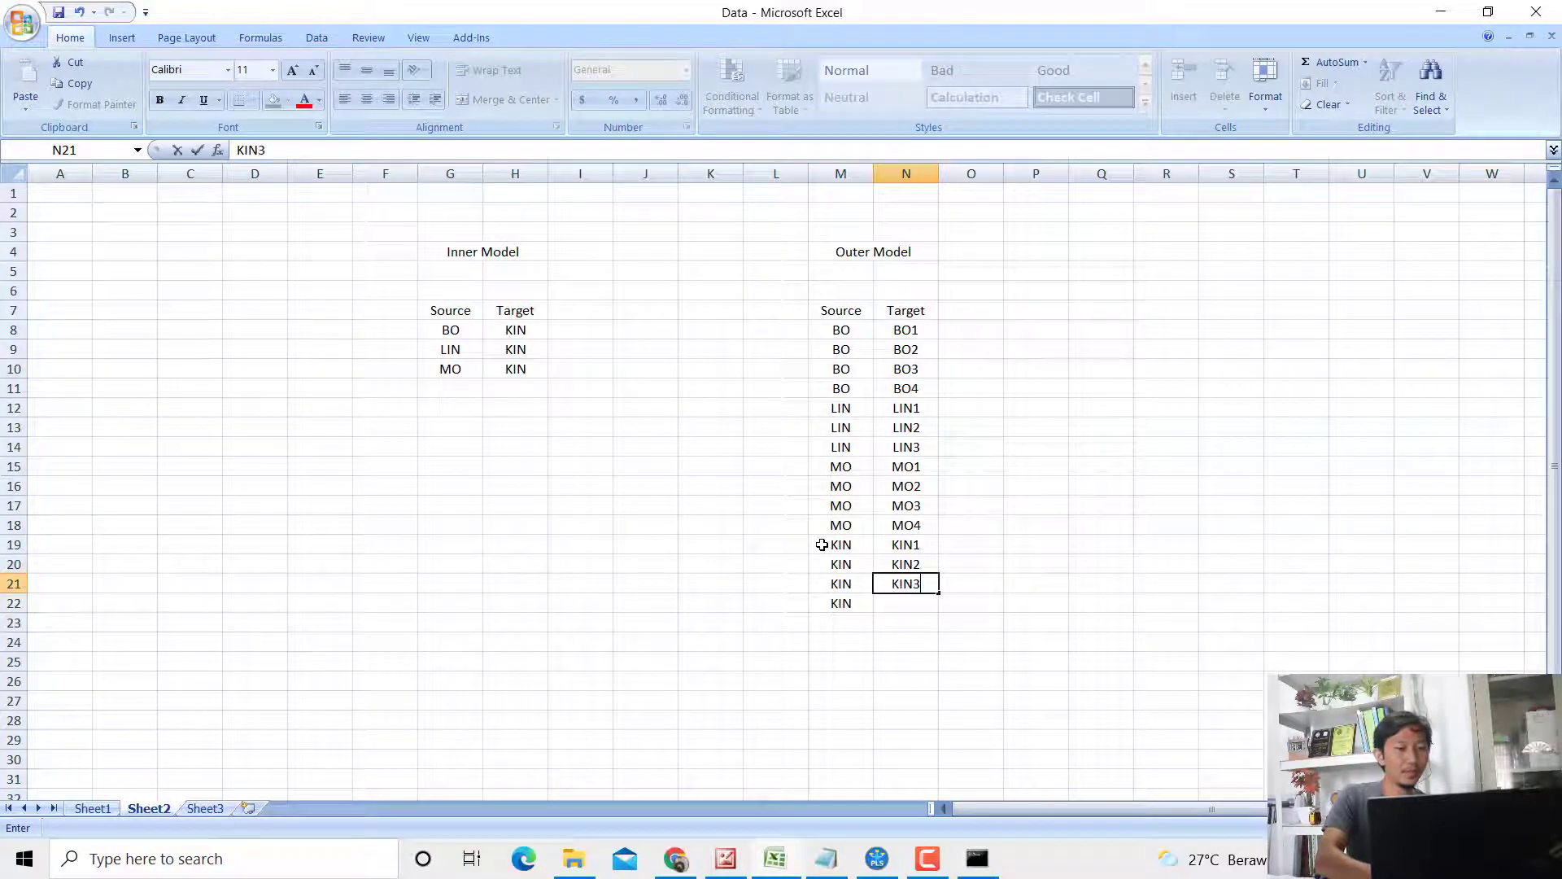
{"action": "key", "text": "Return"}
{"action": "type", "text": "KIN"}
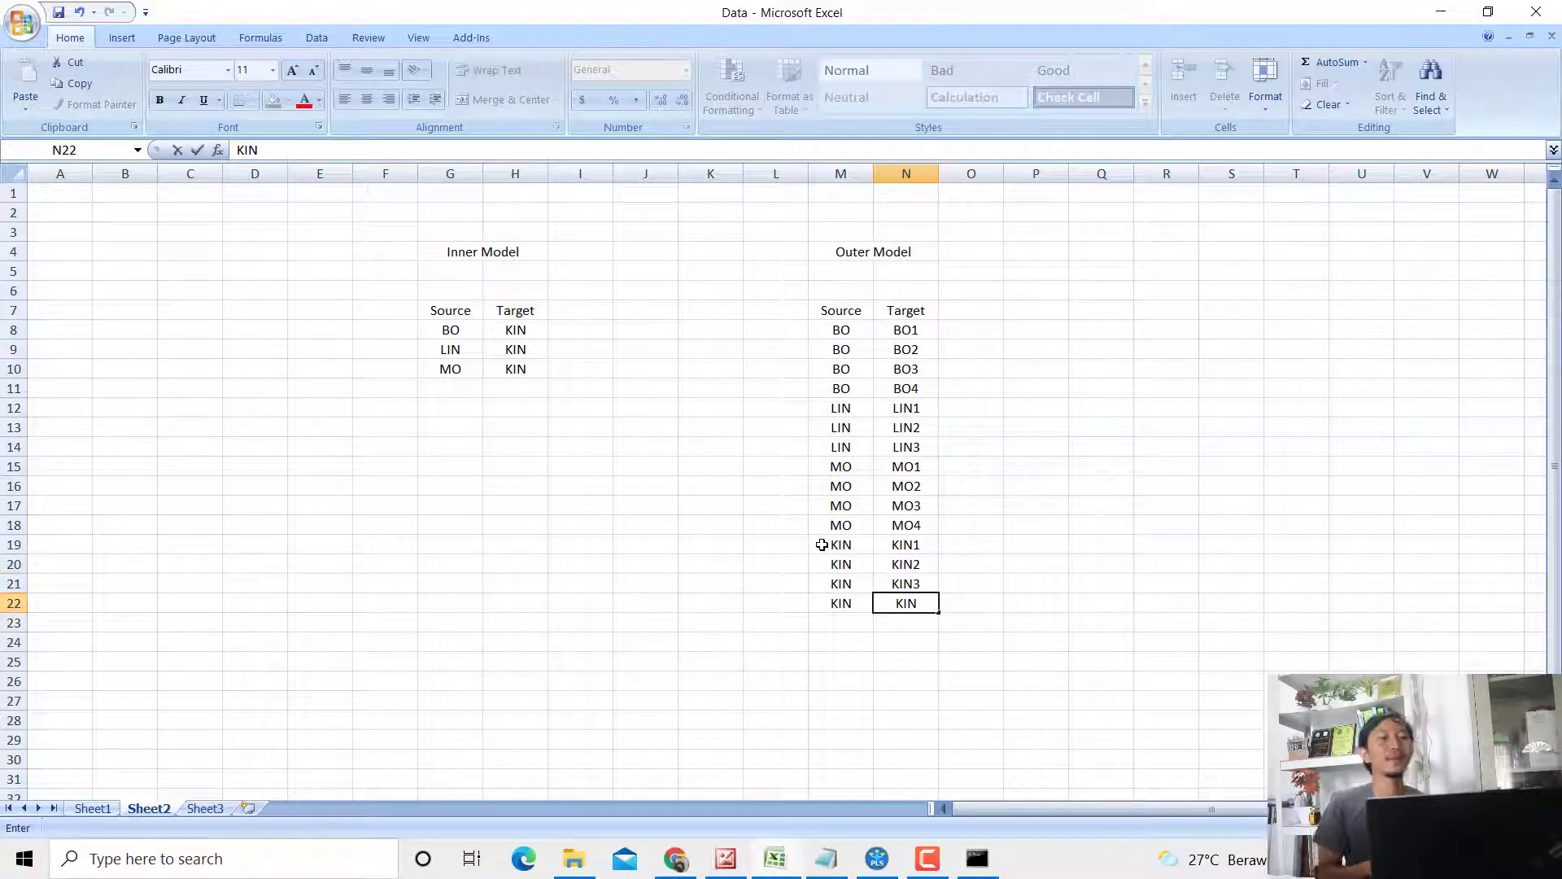
{"action": "type", "text": "4"}
{"action": "key", "text": "Return"}
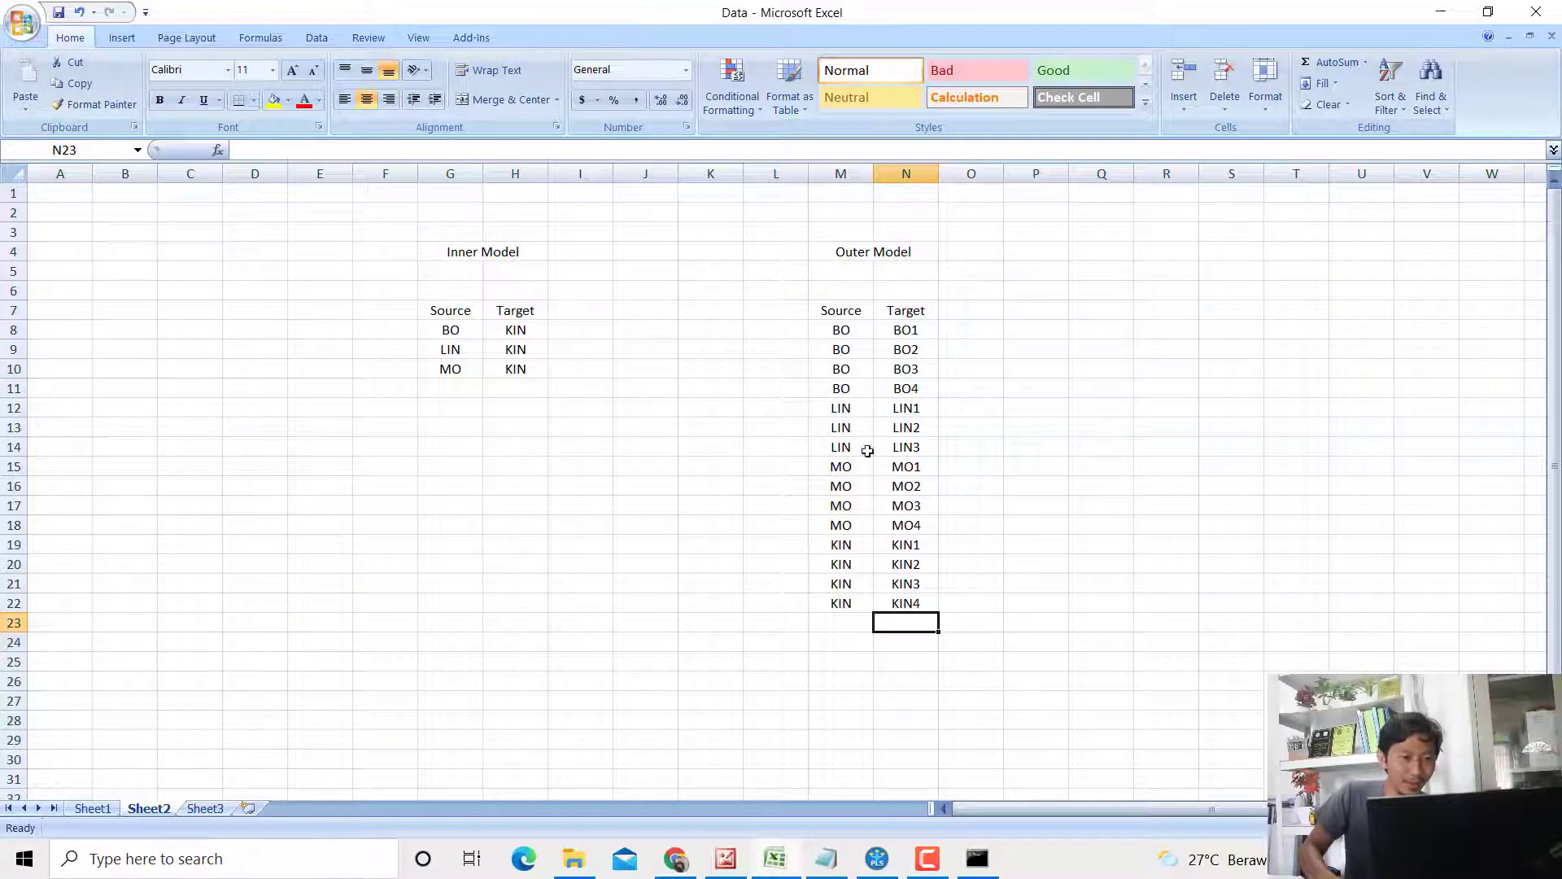
Step: Copy the outer model's Source entries from Excel cells M8 to M22 into STATCAL's outer model Source box
{"action": "left_click_drag", "start_coordinate": [830, 331], "coordinate": [849, 601]}
{"action": "key", "text": "ctrl+c"}
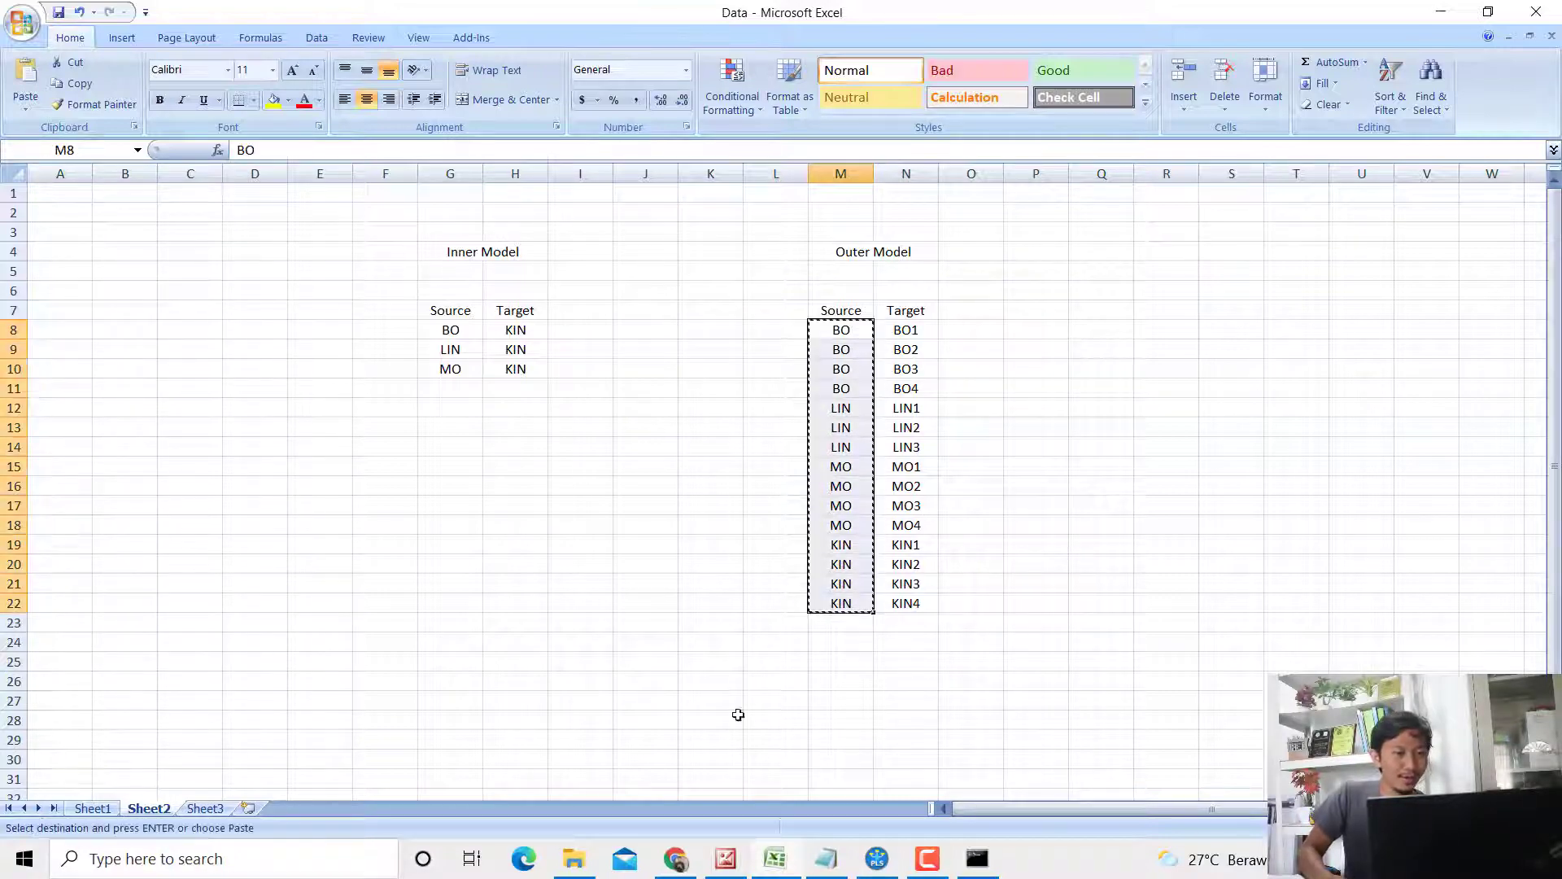
{"action": "key", "text": "alt+Tab"}
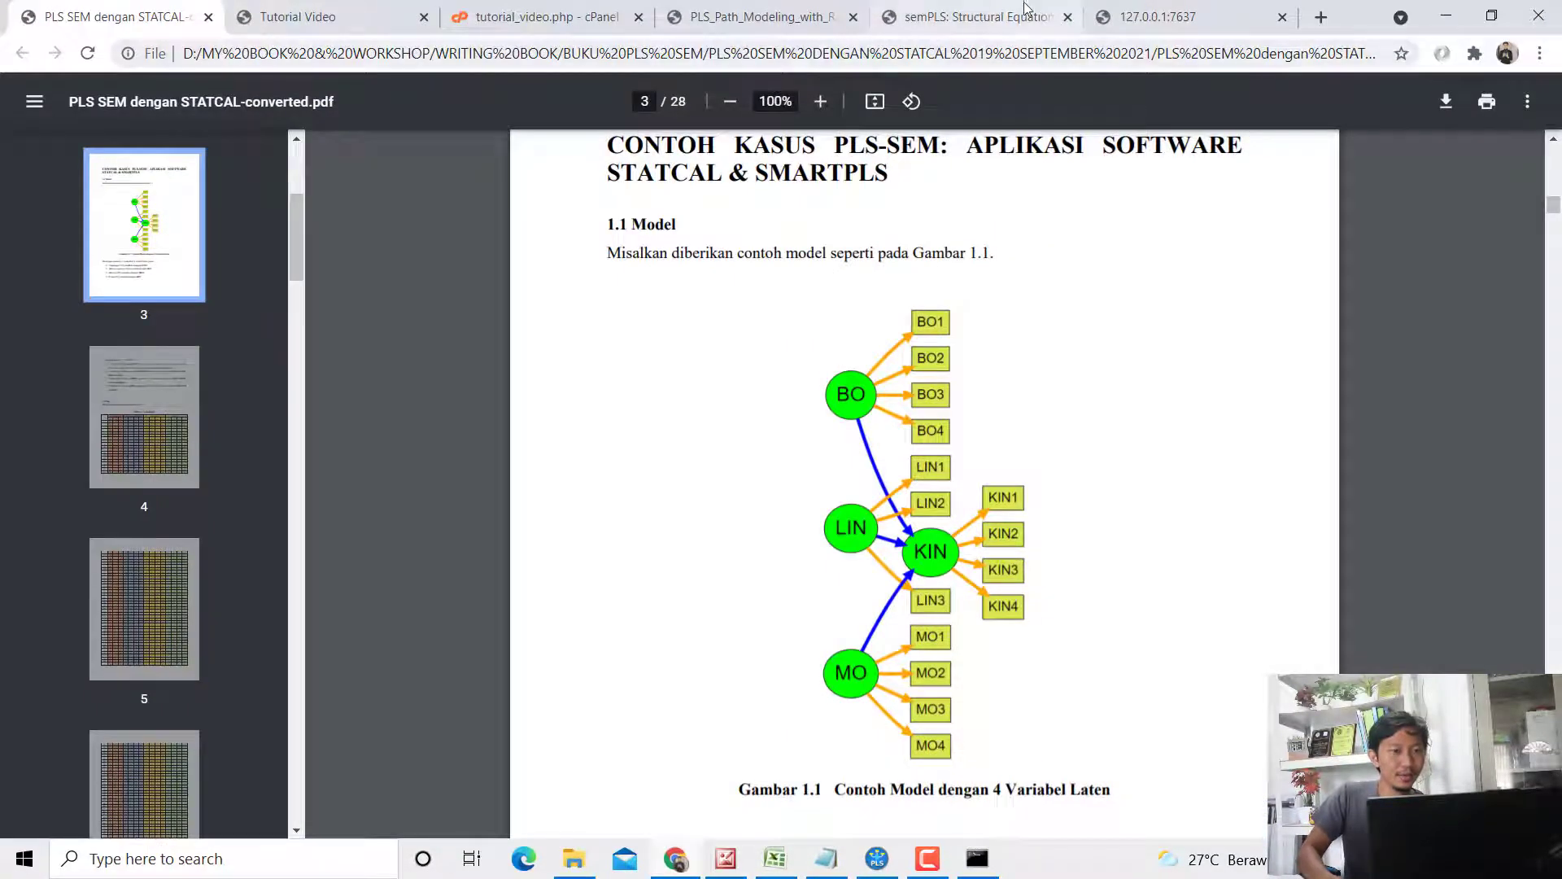
{"action": "left_click", "coordinate": [1156, 17]}
{"action": "left_click", "coordinate": [862, 472]}
{"action": "key", "text": "ctrl+v"}
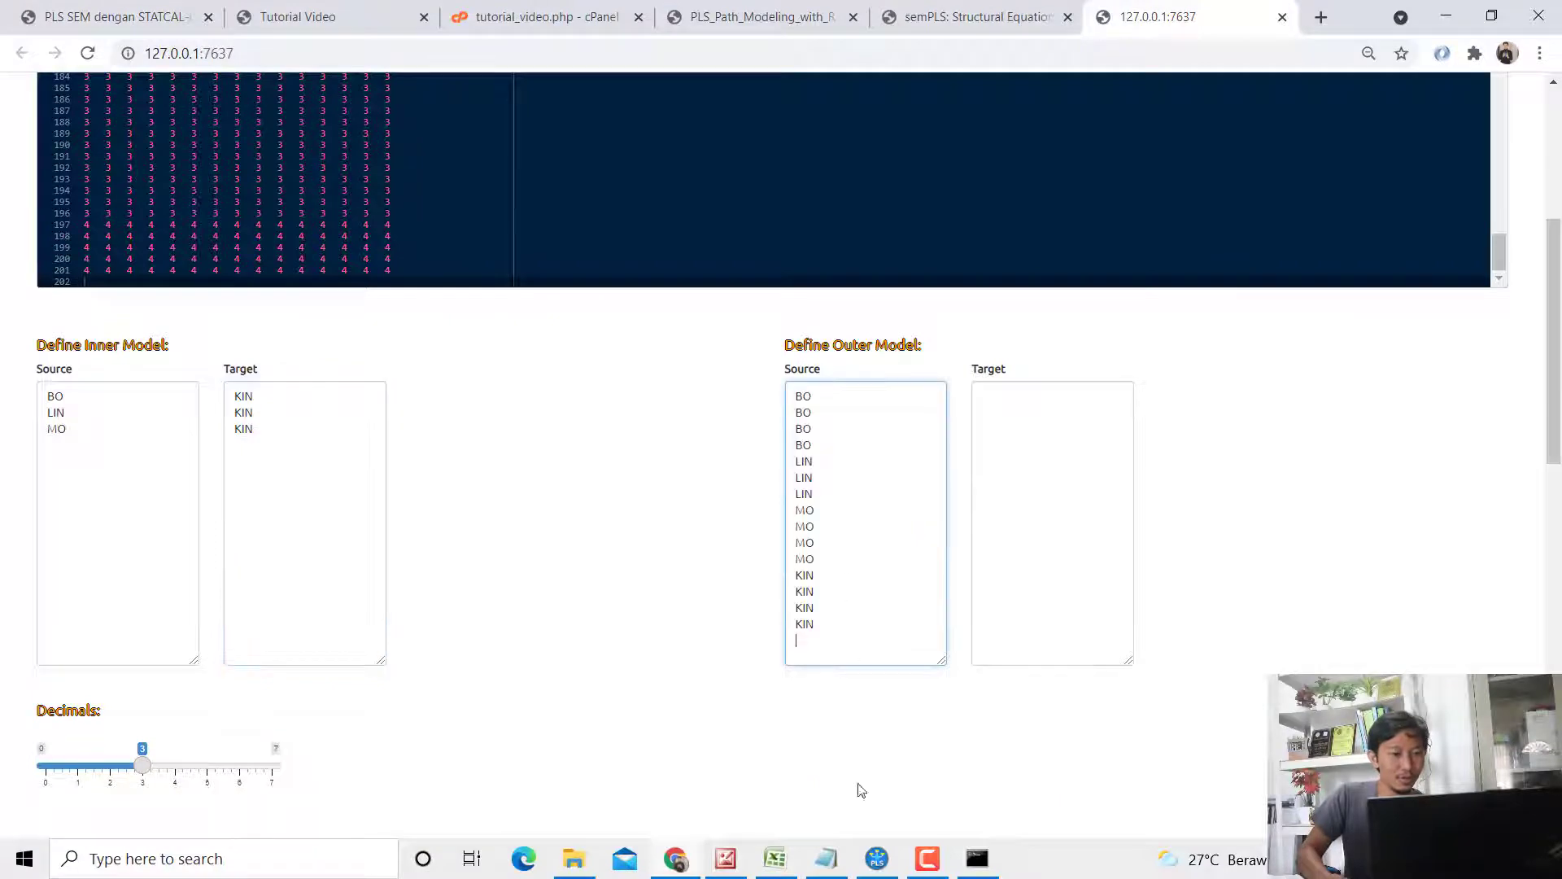
Step: Copy the outer model's Target entries from Excel cells N8 to N22 into STATCAL's outer model Target box
{"action": "left_click", "coordinate": [793, 856]}
{"action": "left_click_drag", "start_coordinate": [914, 332], "coordinate": [916, 602]}
{"action": "key", "text": "ctrl+v"}
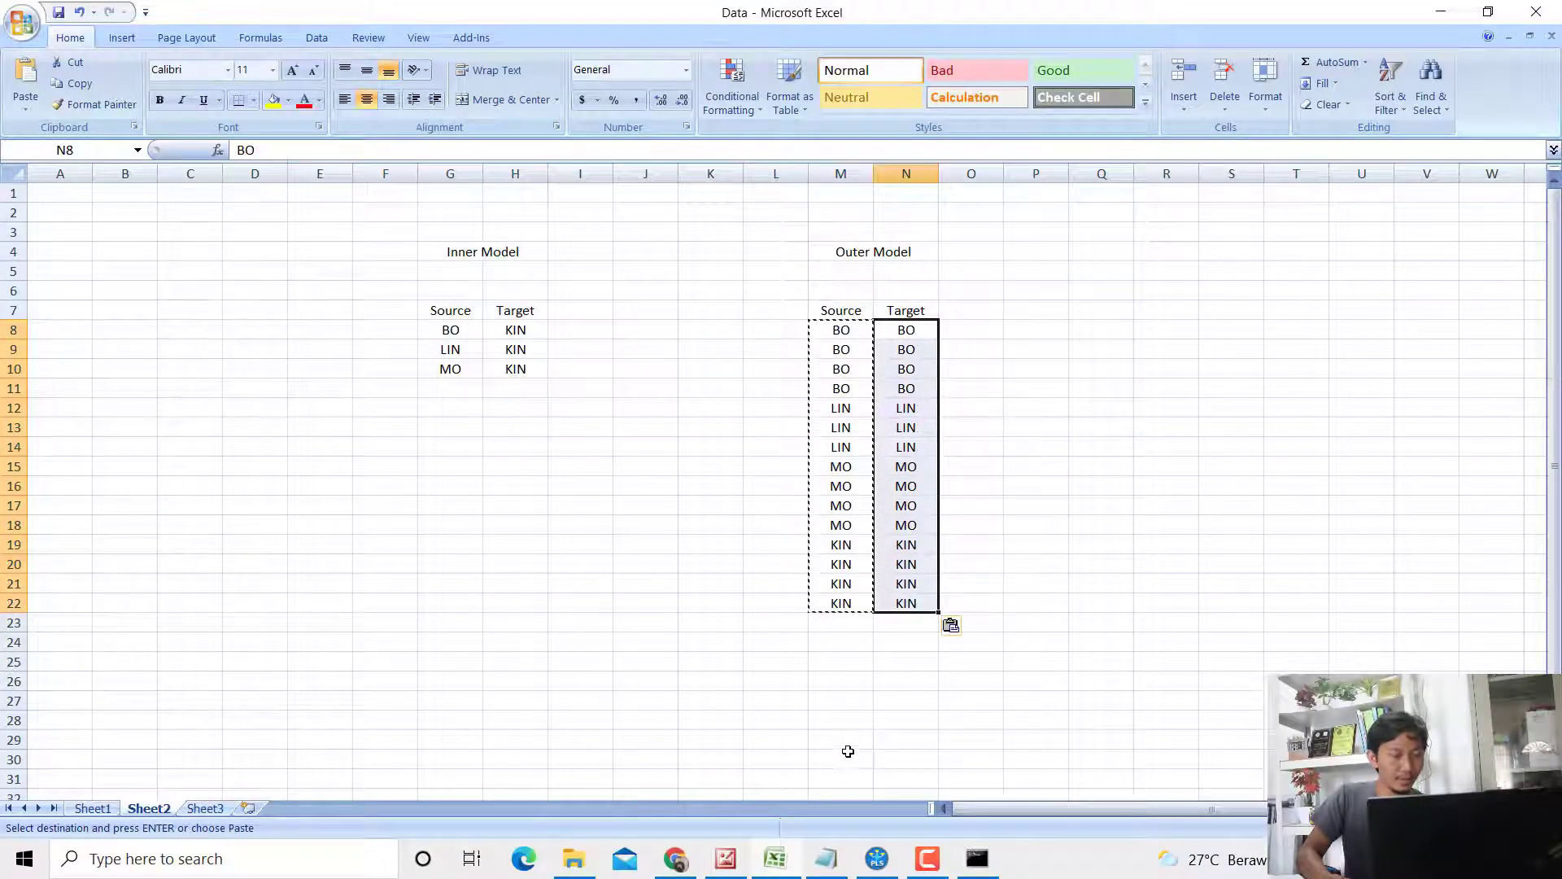
{"action": "key", "text": "ctrl+z"}
{"action": "key", "text": "ctrl+c"}
{"action": "left_click", "coordinate": [675, 859]}
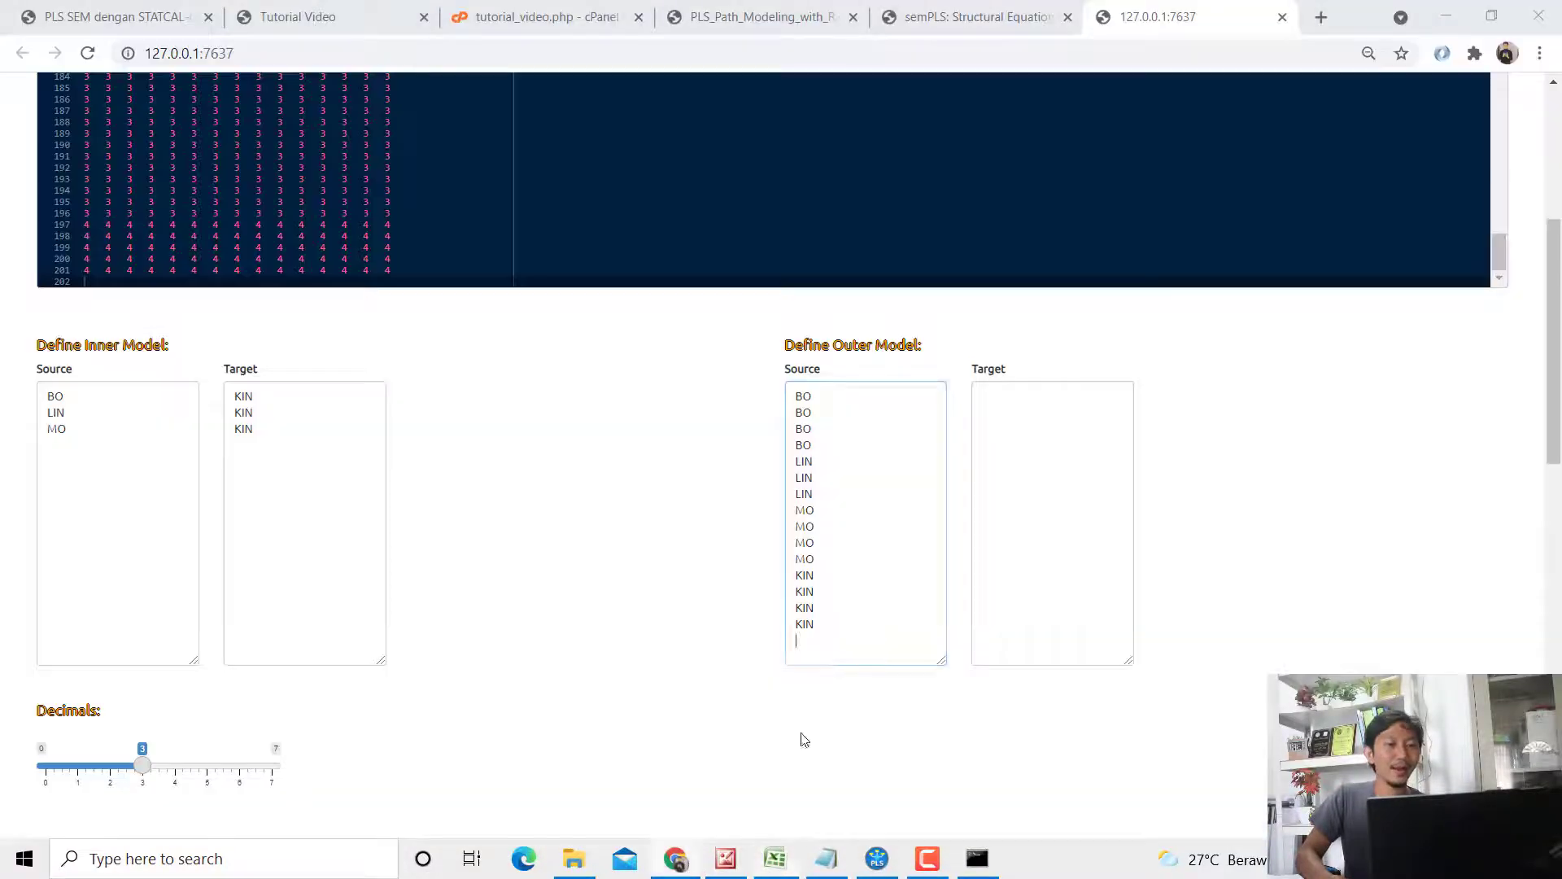
{"action": "left_click", "coordinate": [1009, 523]}
{"action": "key", "text": "ctrl+v"}
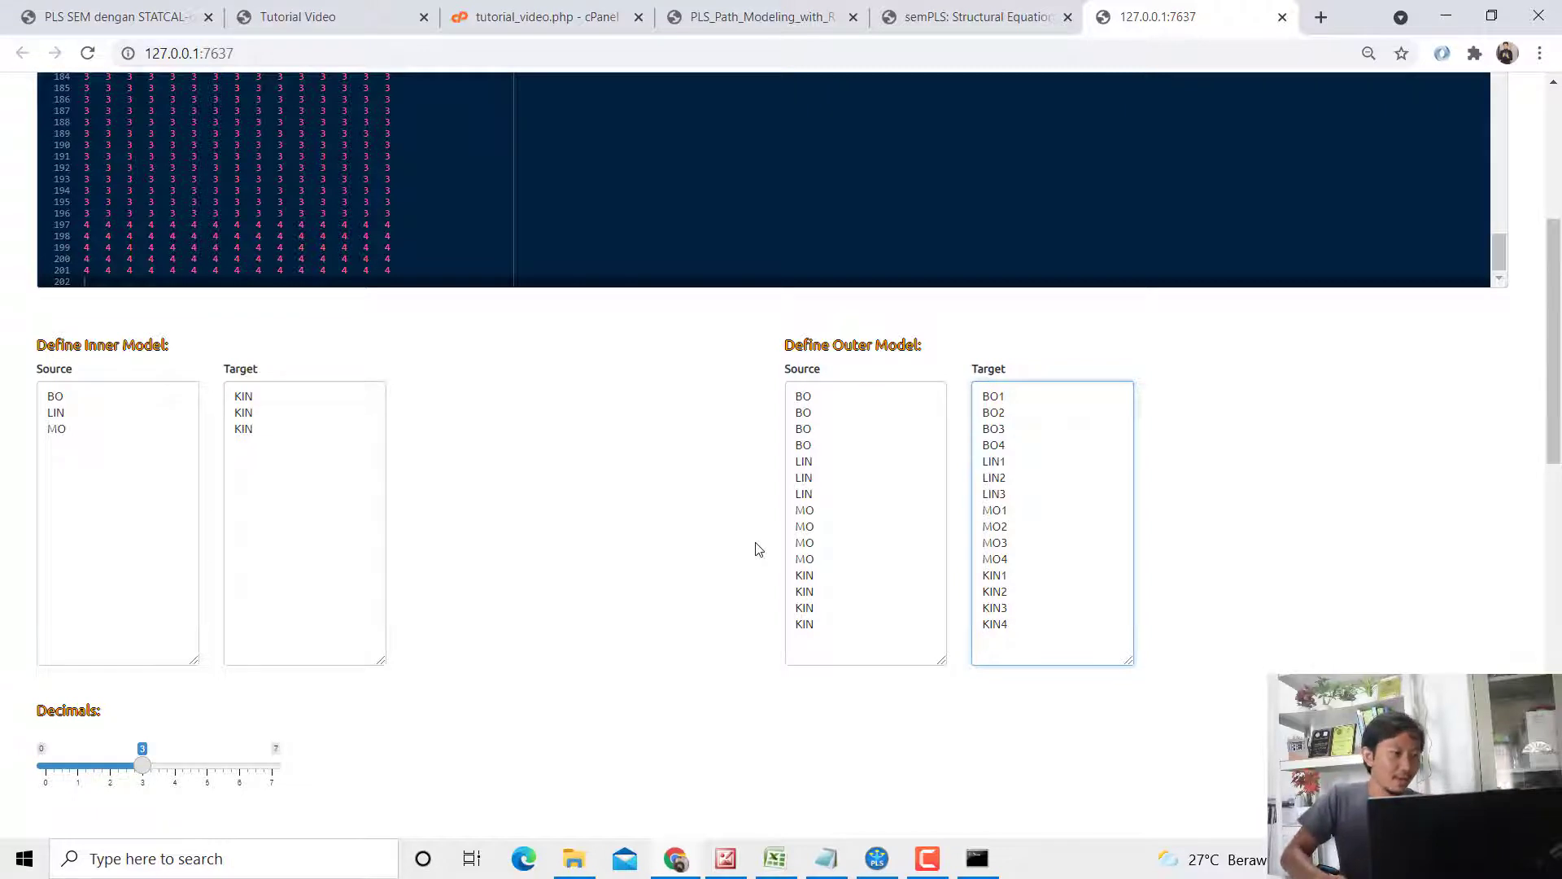
Step: Check the Decimals setting below the model definition, and display the analysis result's Outer Loading table
{"action": "scroll", "coordinate": [277, 638], "scroll_direction": "down", "scroll_amount": 3}
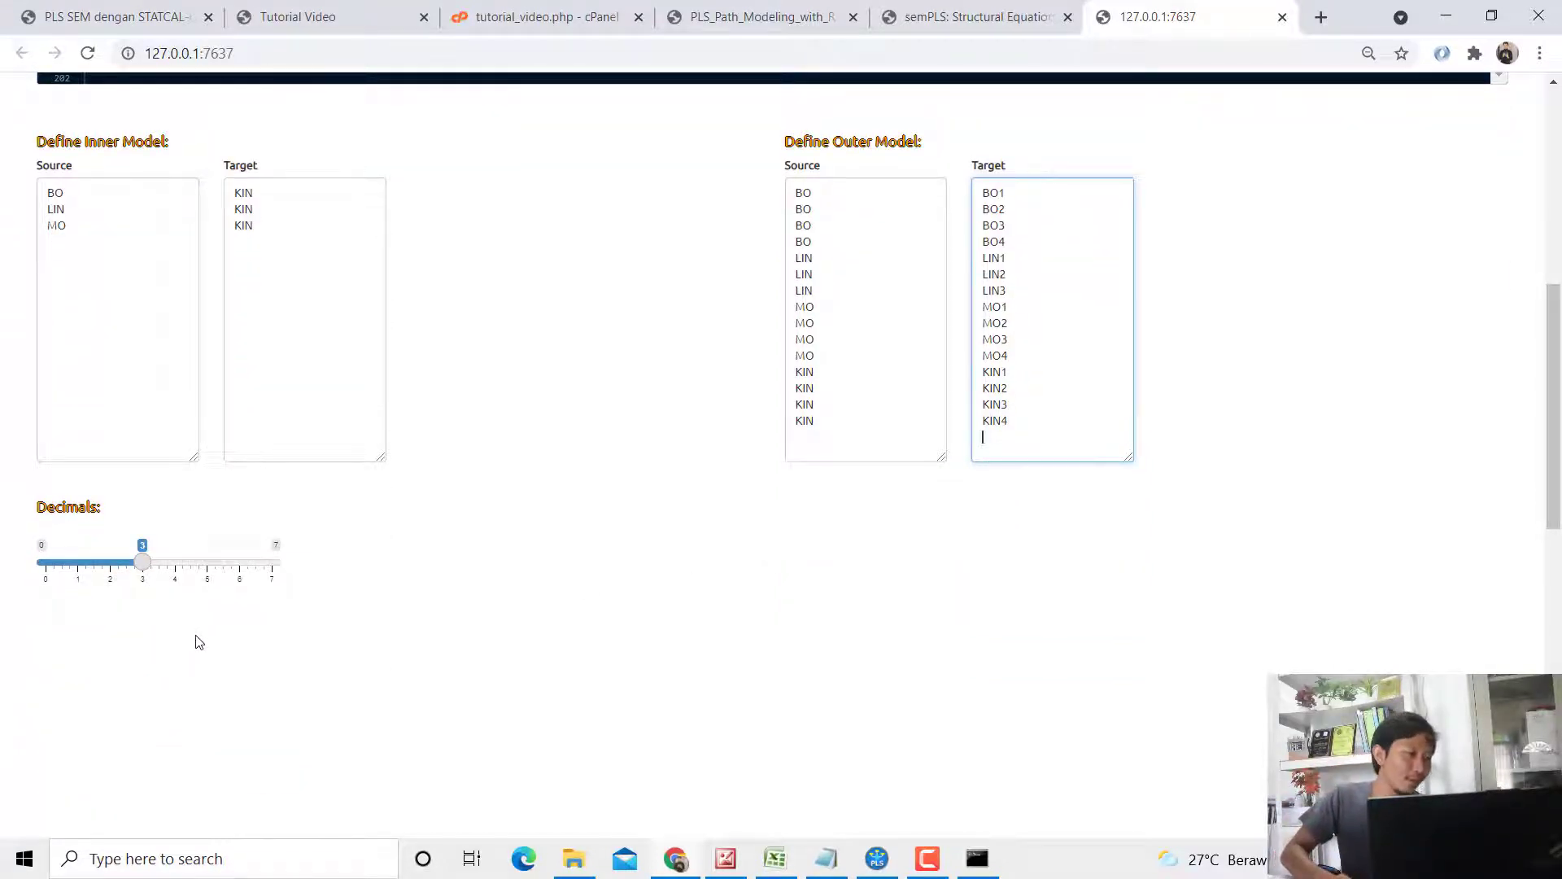
{"action": "mouse_move", "coordinate": [143, 579]}
{"action": "left_mouse_down"}
{"action": "mouse_move", "coordinate": [168, 569]}
{"action": "mouse_move", "coordinate": [148, 574]}
{"action": "left_mouse_up"}
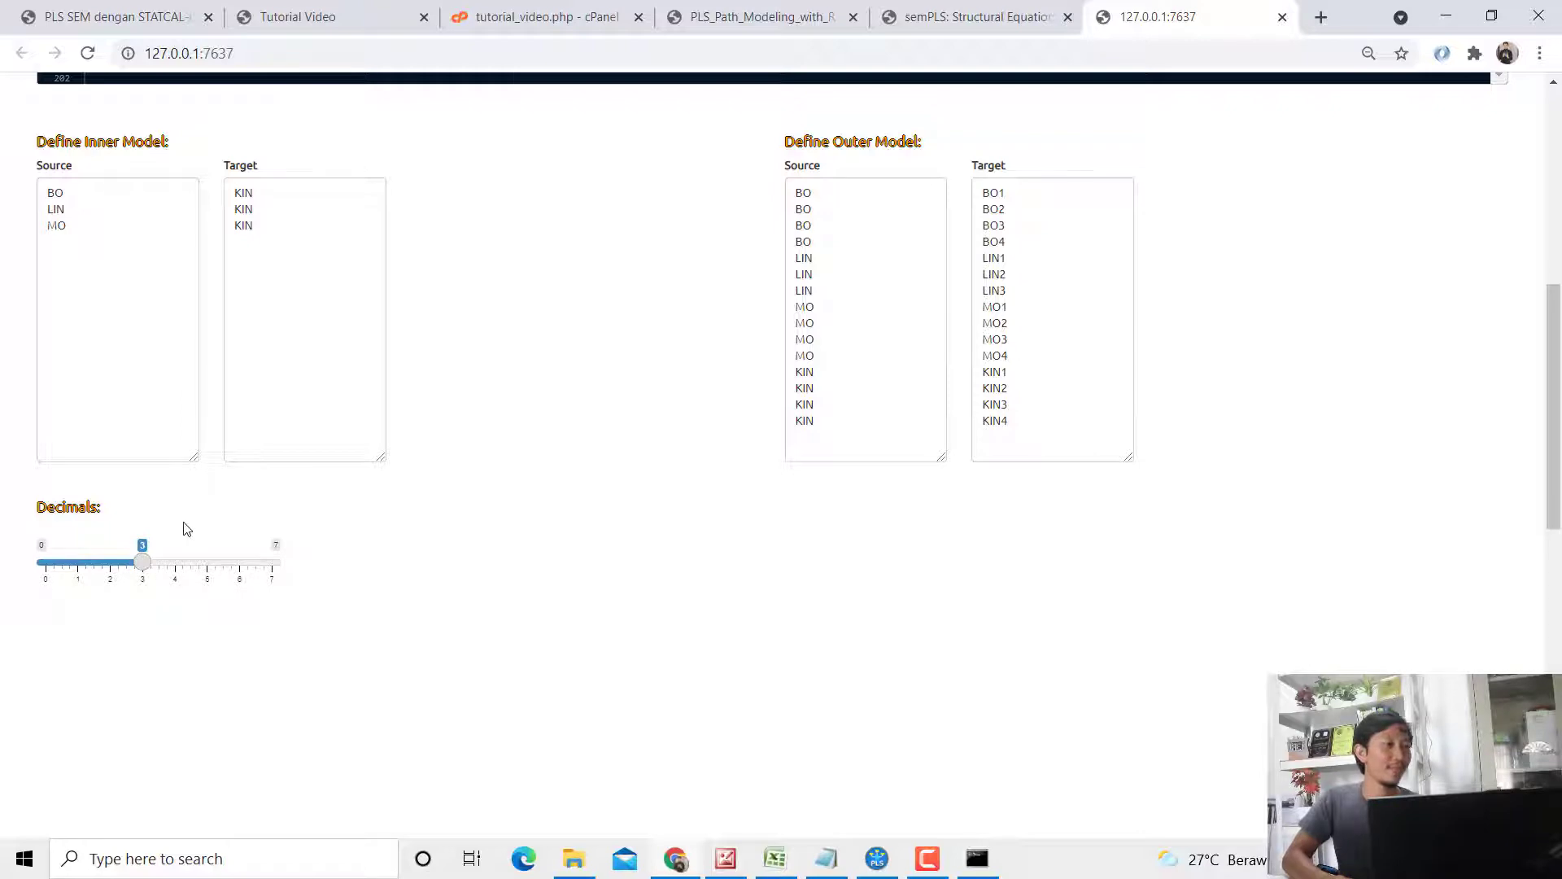
{"action": "scroll", "coordinate": [15, 586], "scroll_direction": "up", "scroll_amount": 7}
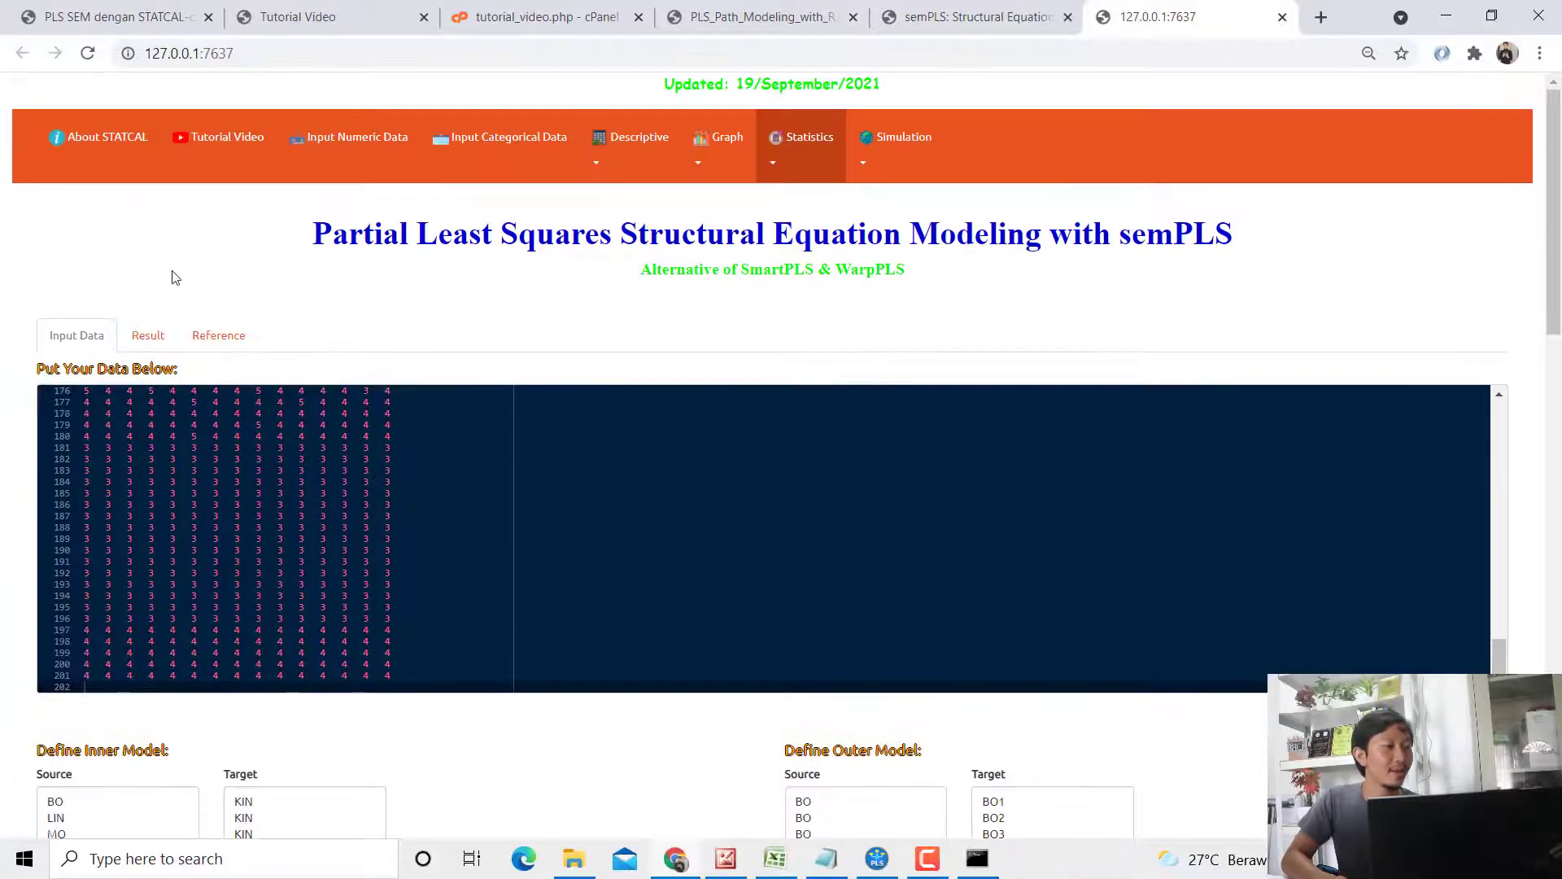
{"action": "left_click", "coordinate": [162, 342]}
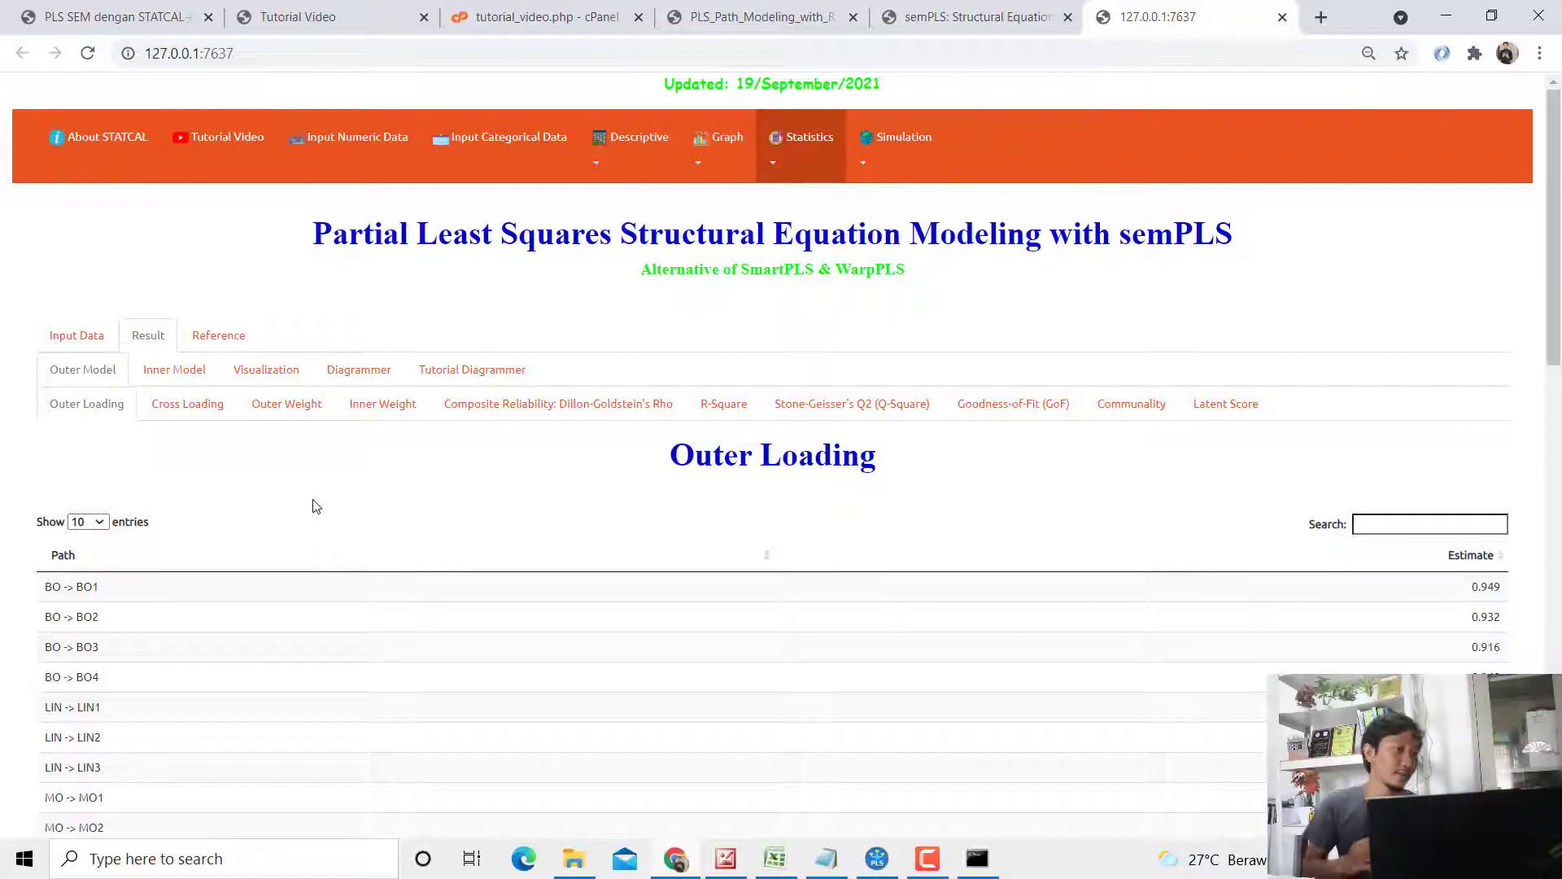
Step: View the Cross Loading table, and the inner model's Path Coefficient and bootstrapping significance test results
{"action": "left_click", "coordinate": [168, 407]}
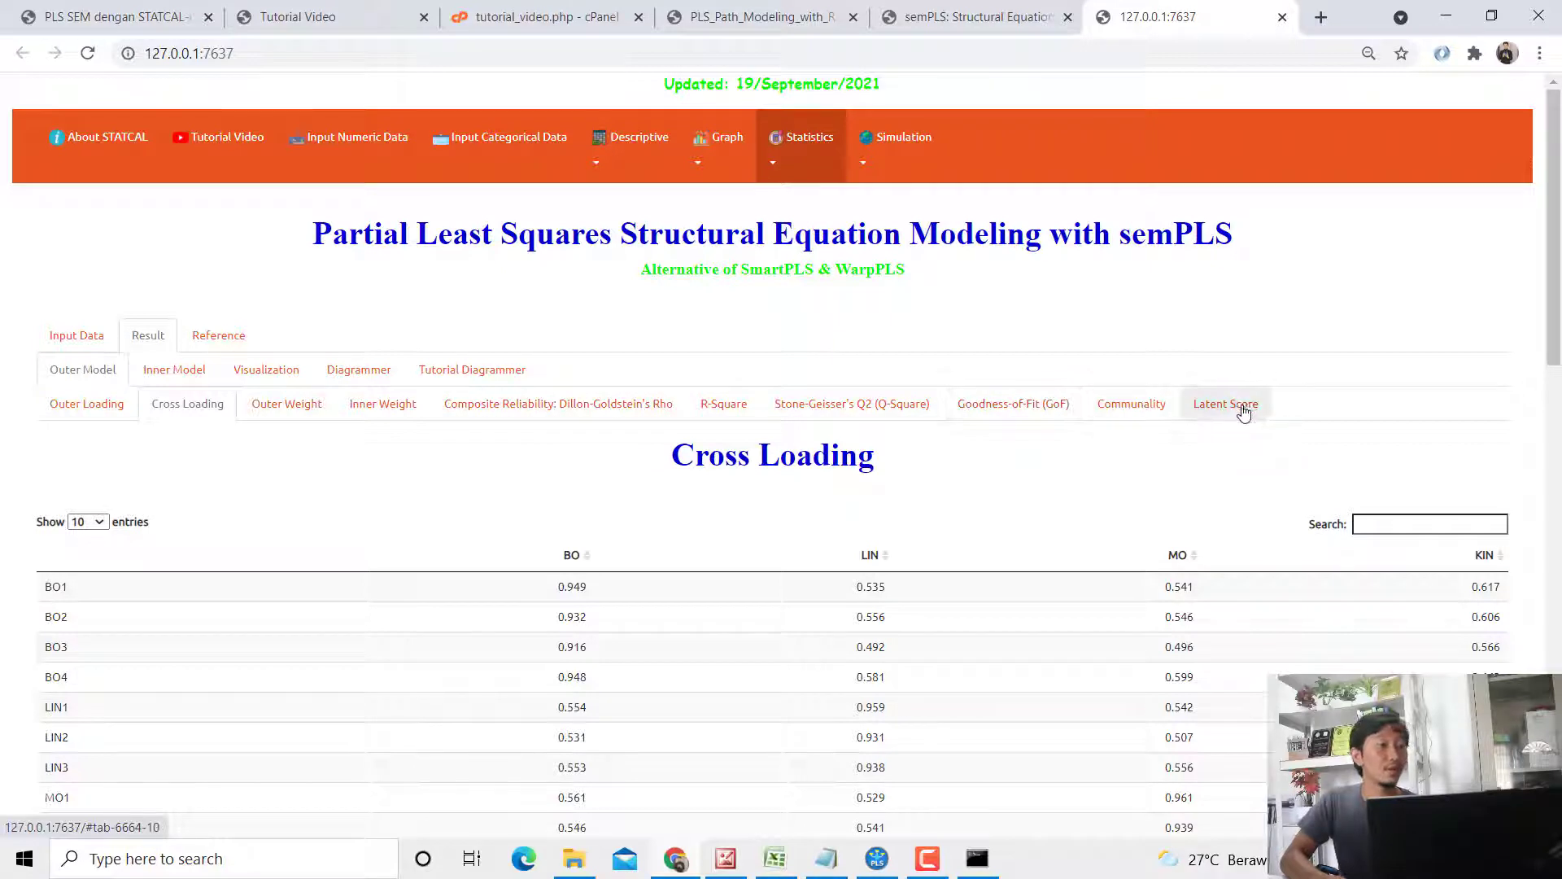
{"action": "left_click", "coordinate": [175, 373]}
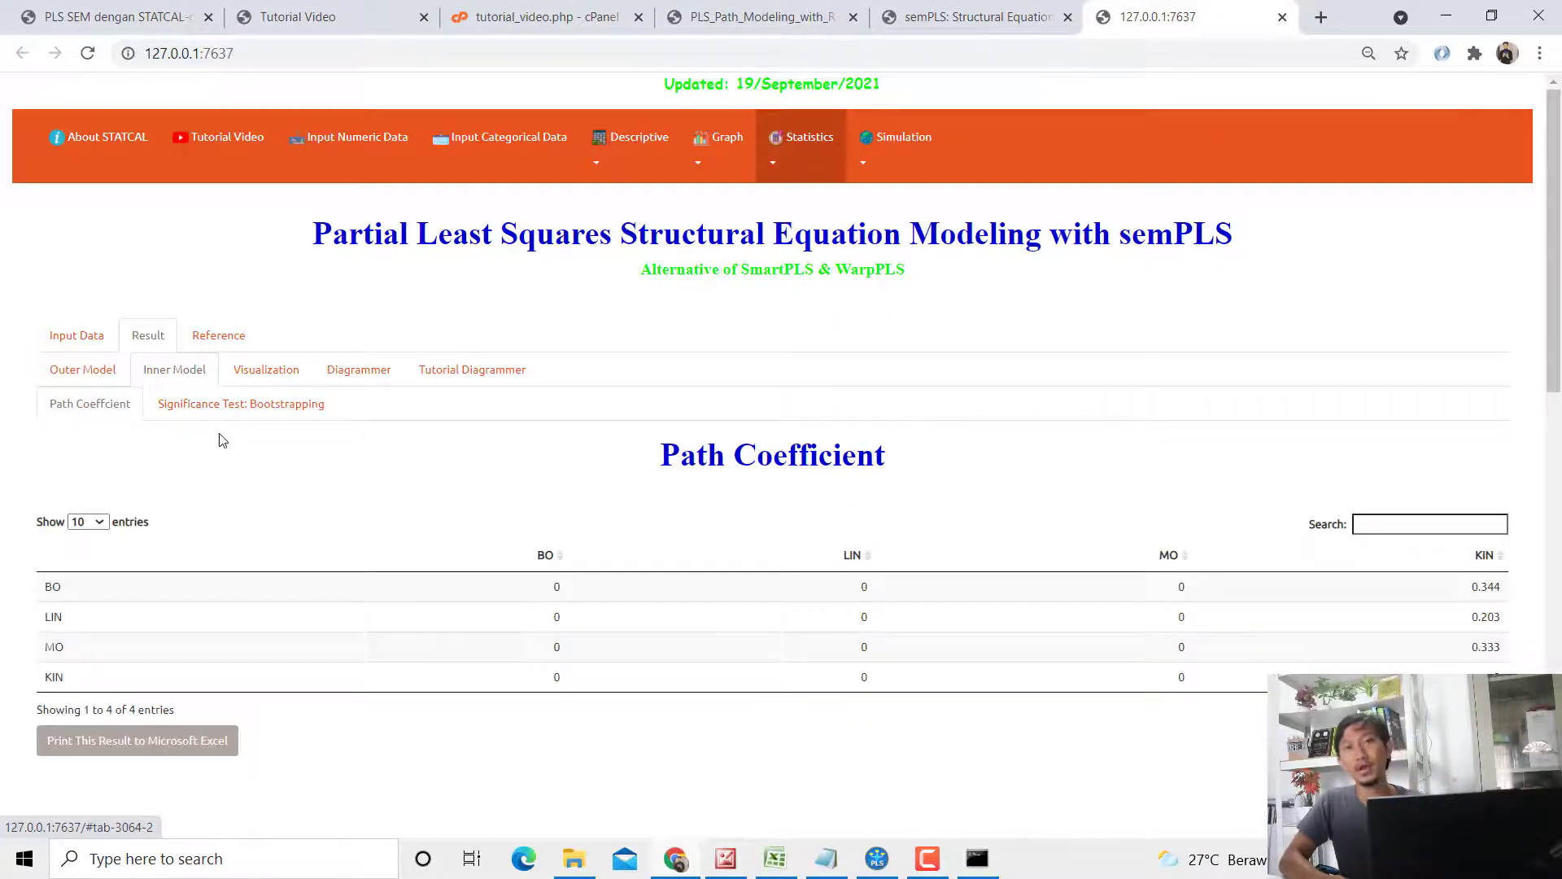
{"action": "left_click", "coordinate": [300, 409]}
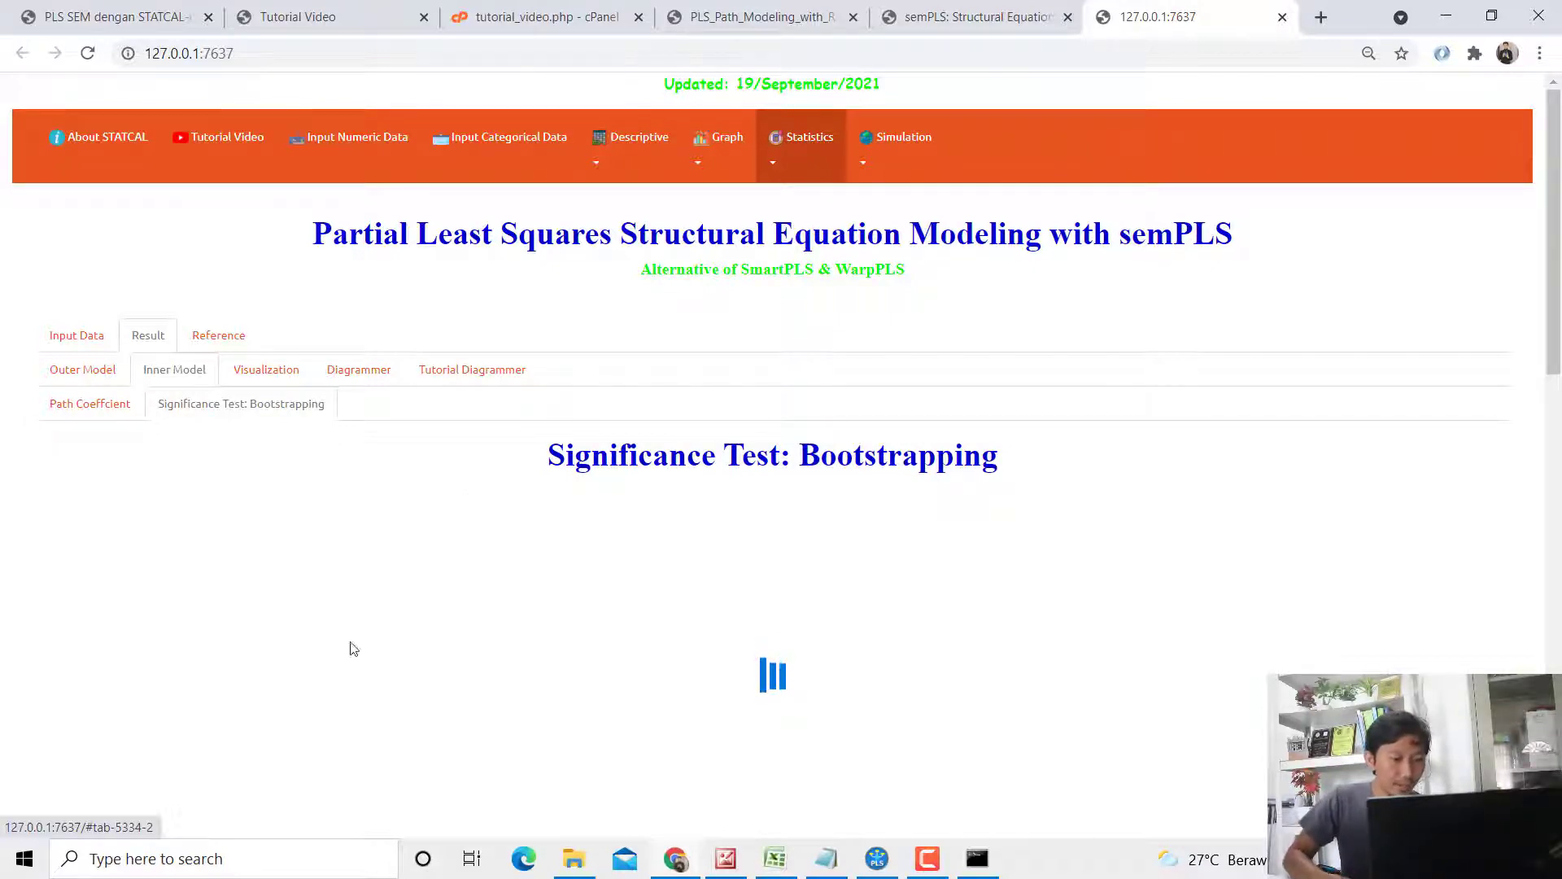
{"action": "left_click", "coordinate": [777, 859]}
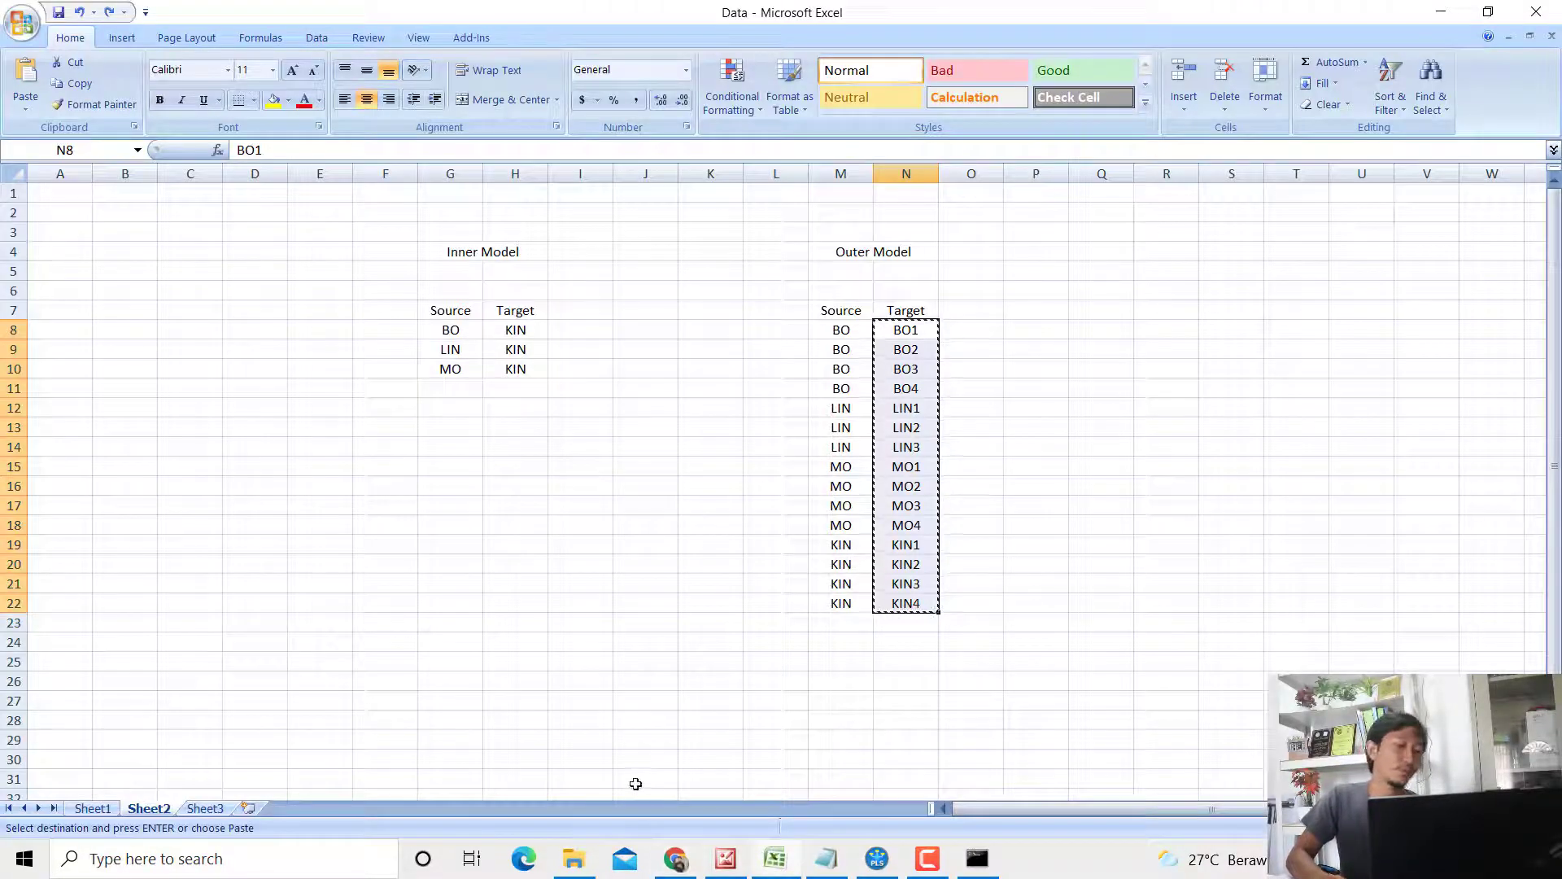
{"action": "left_click", "coordinate": [694, 863]}
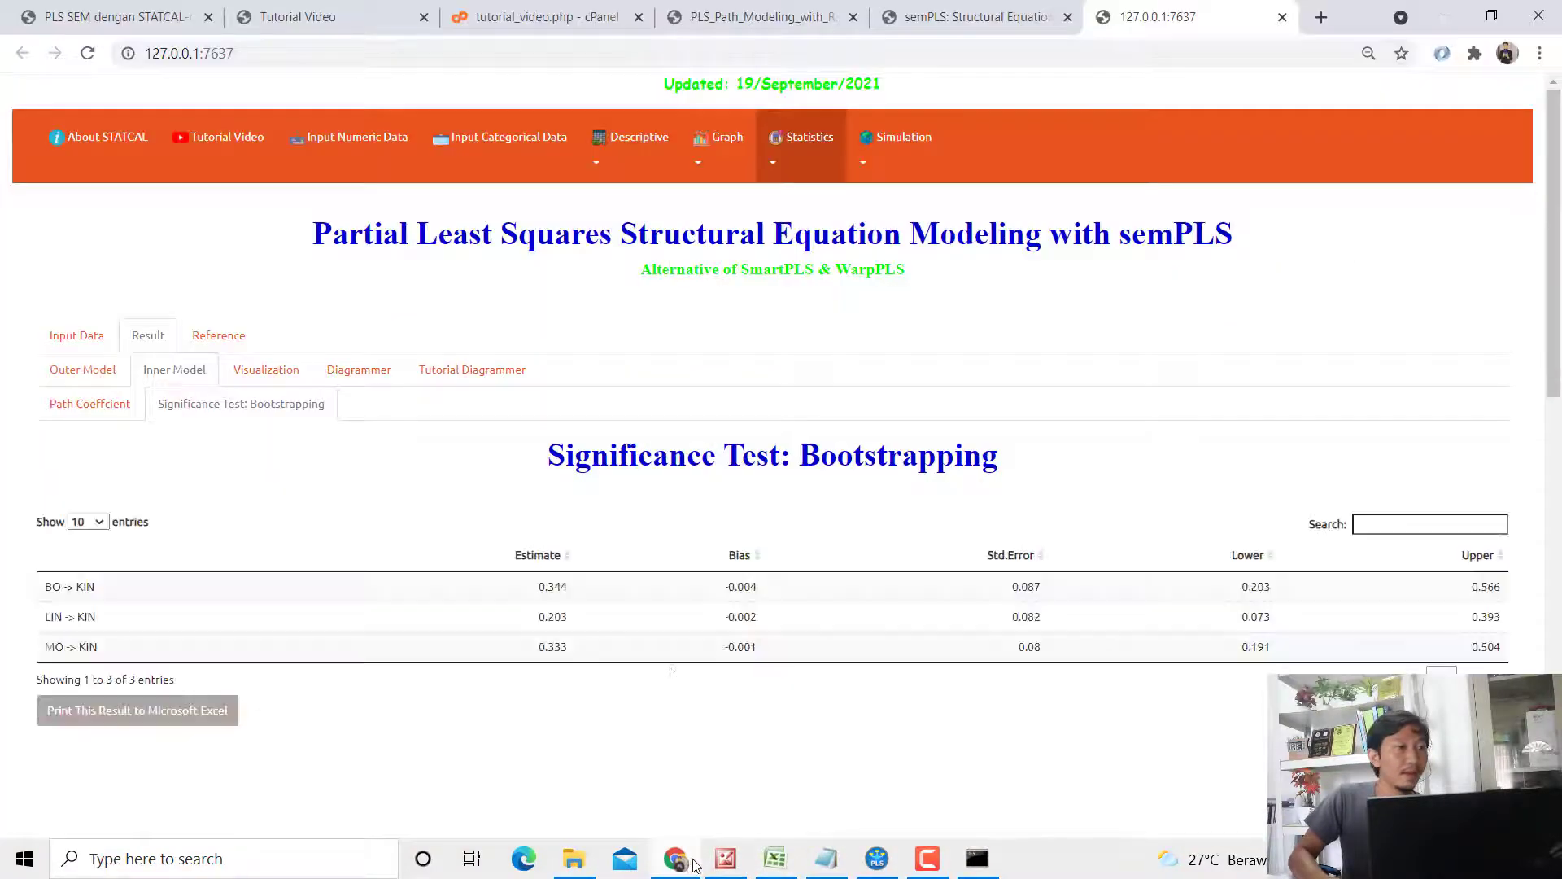
Step: Find the loading interpretation in section 1.5.1 of the PLS SEM dengan STATCAL PDF and highlight its 2013:62-63 citation
{"action": "left_click", "coordinate": [122, 16]}
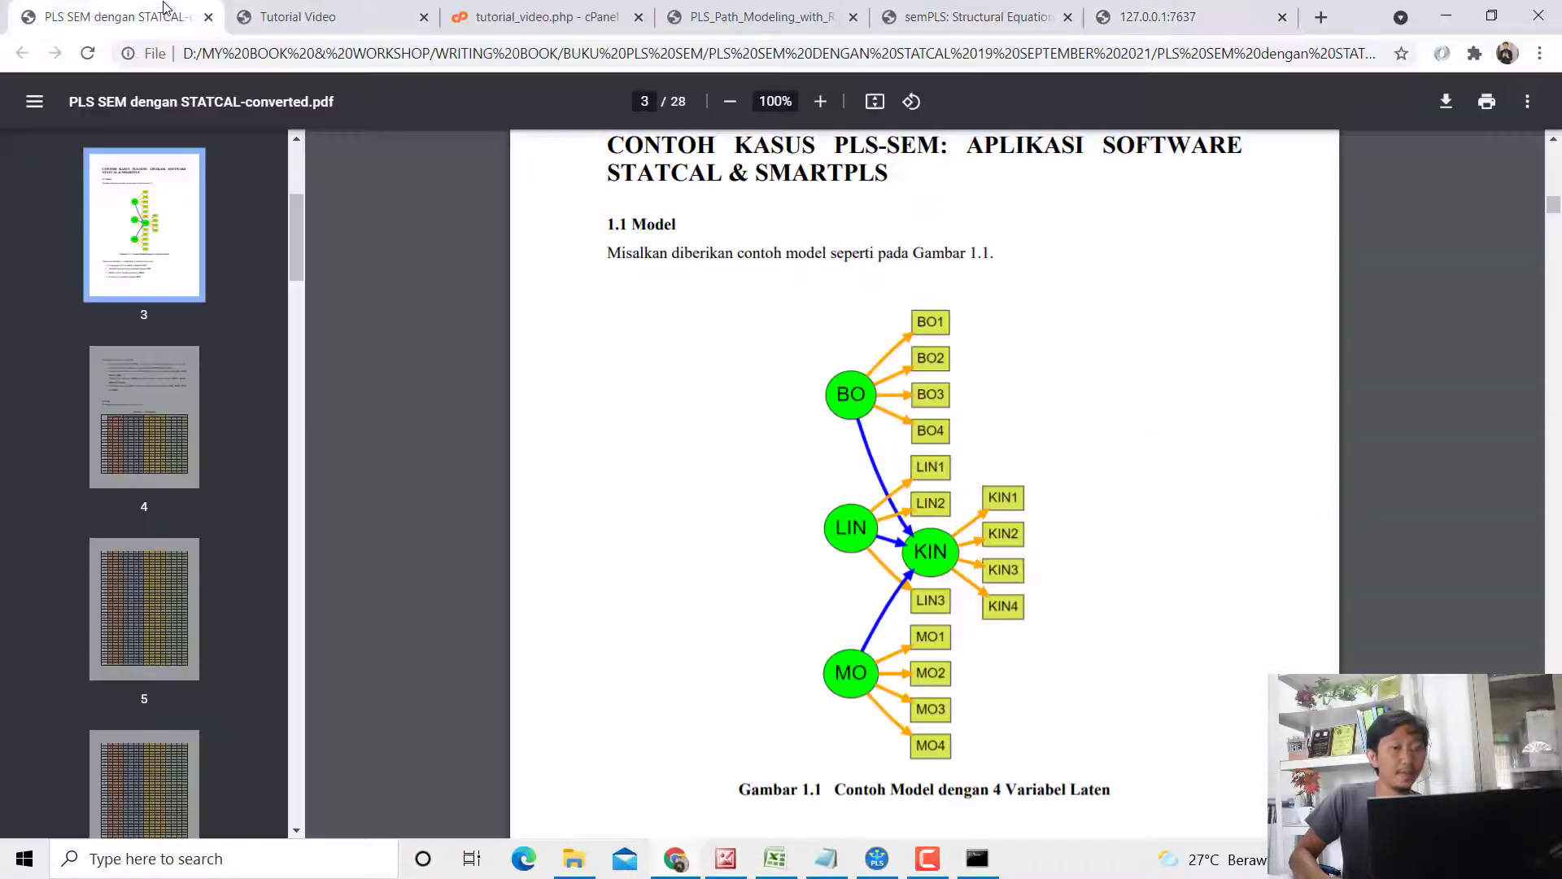
{"action": "scroll", "coordinate": [765, 371], "scroll_direction": "down", "scroll_amount": 20}
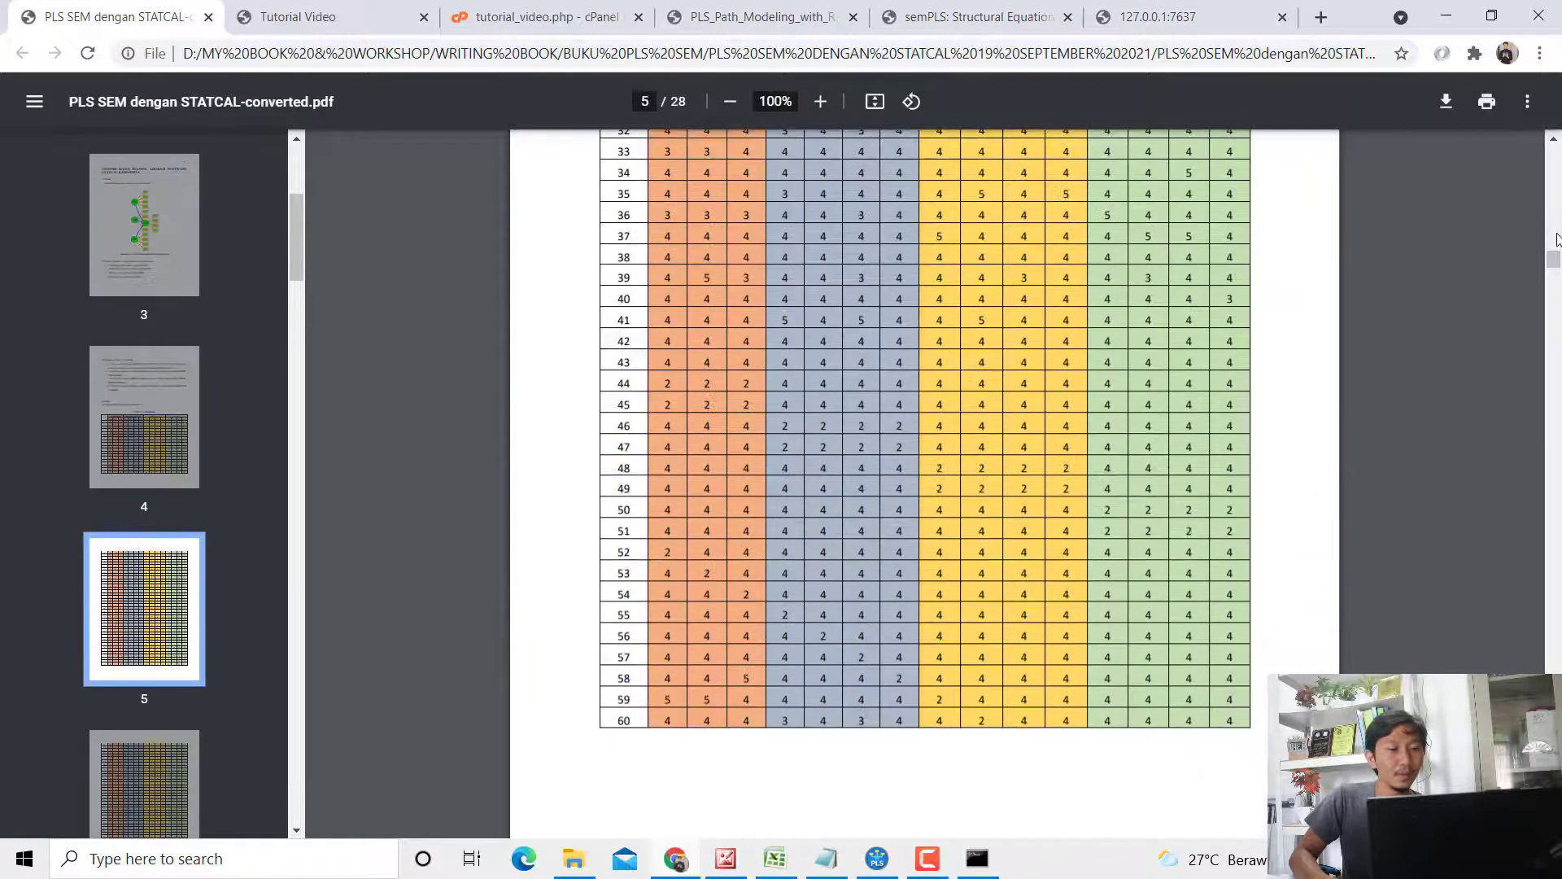
{"action": "left_click_drag", "start_coordinate": [1554, 277], "coordinate": [1557, 423]}
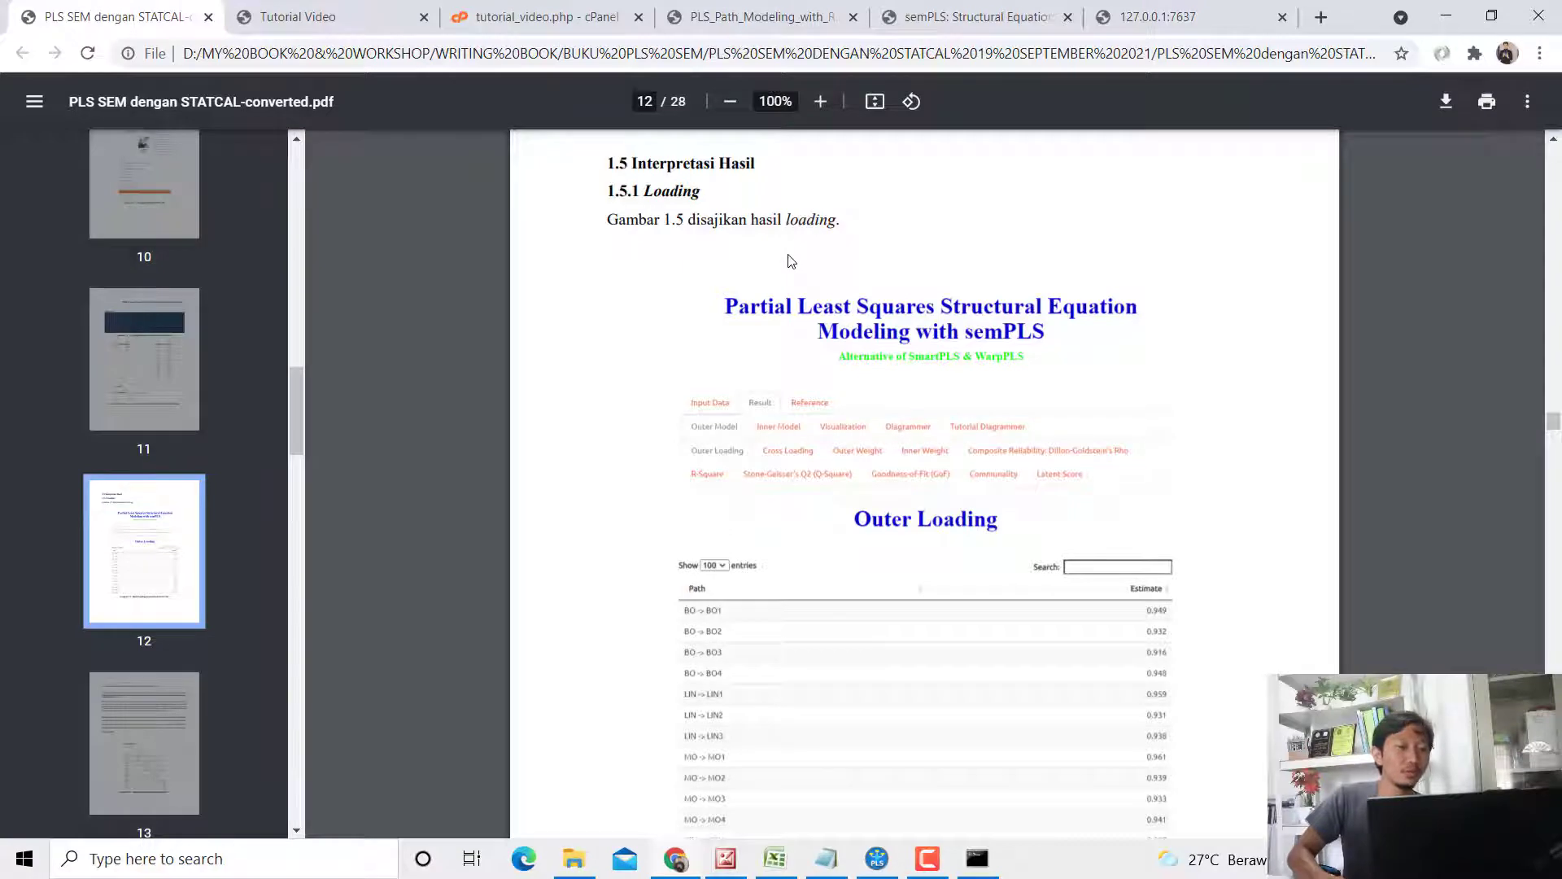
{"action": "scroll", "coordinate": [720, 318], "scroll_direction": "down", "scroll_amount": 10}
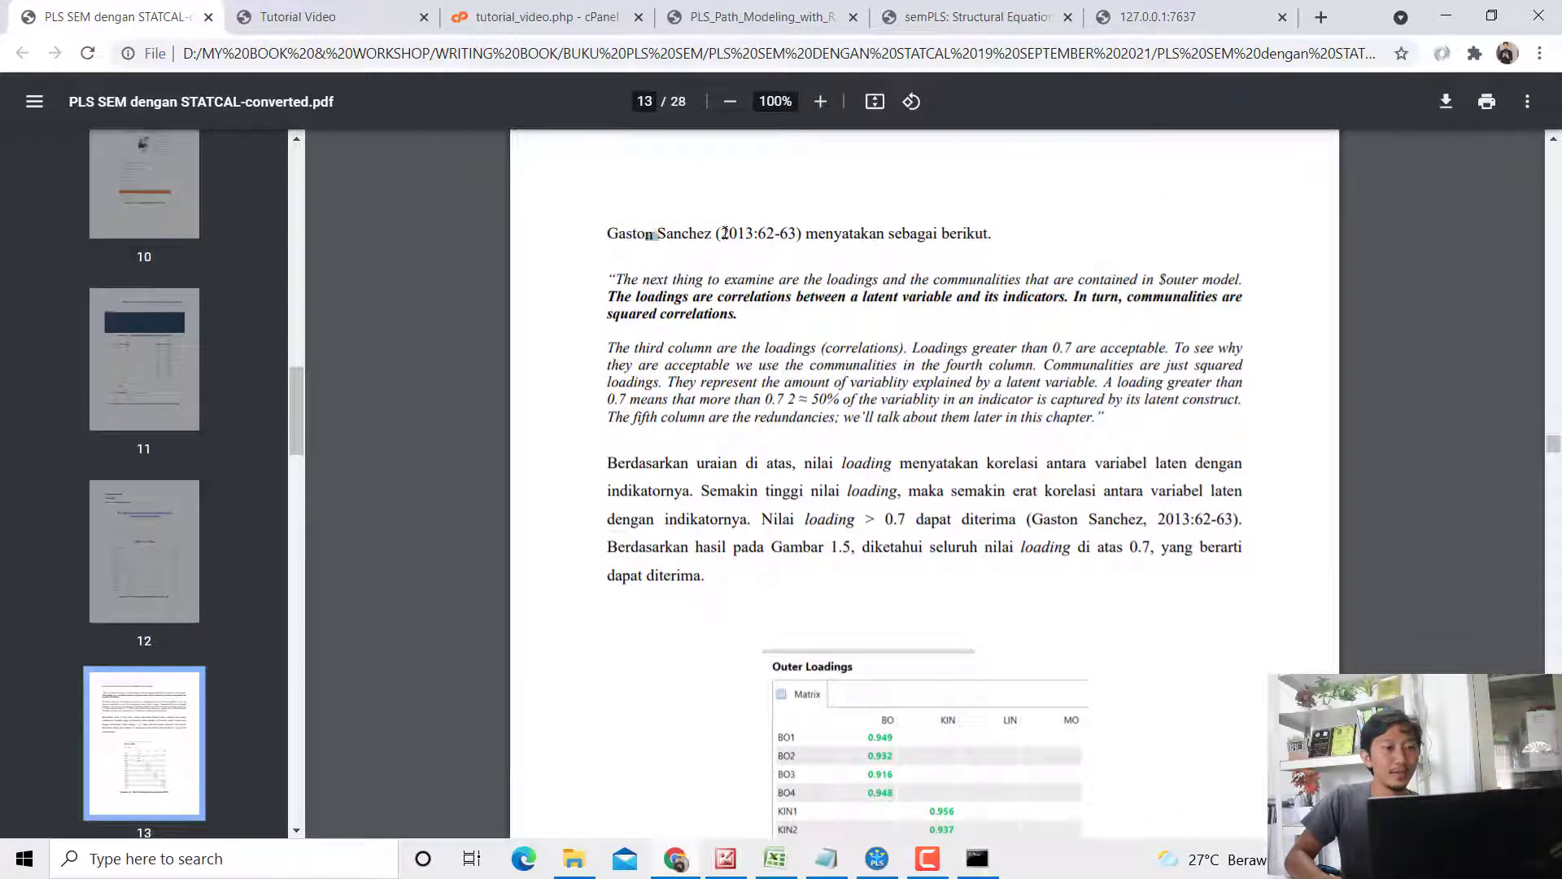
{"action": "left_click_drag", "start_coordinate": [724, 234], "coordinate": [771, 230]}
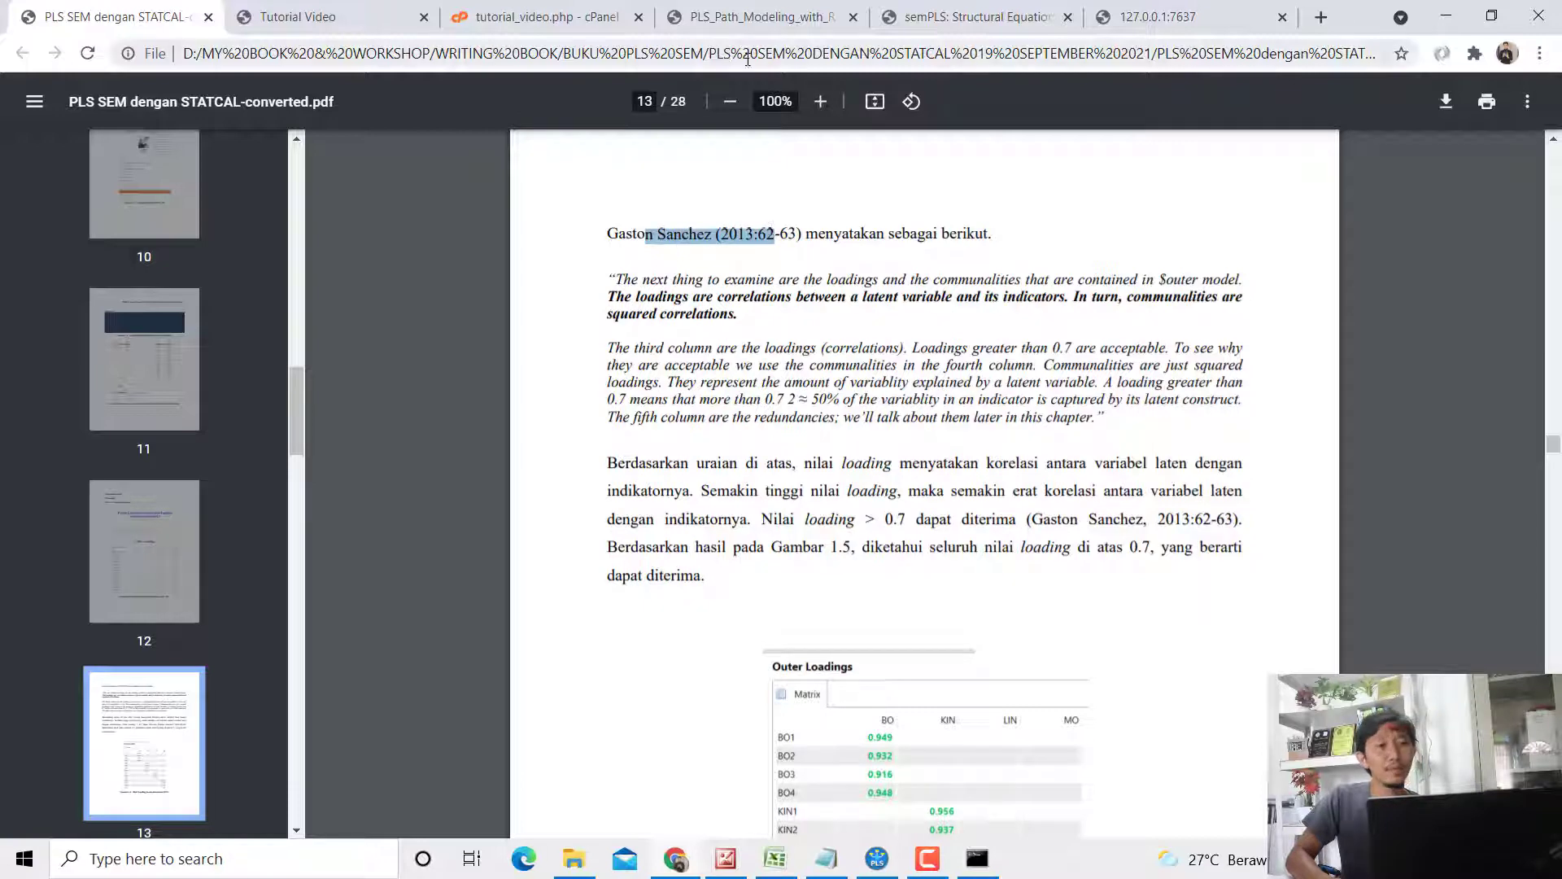
Step: Open the cited PLS_Path_Modeling_with_R.pdf, highlight its title and browse forward to page 35
{"action": "left_click", "coordinate": [737, 18]}
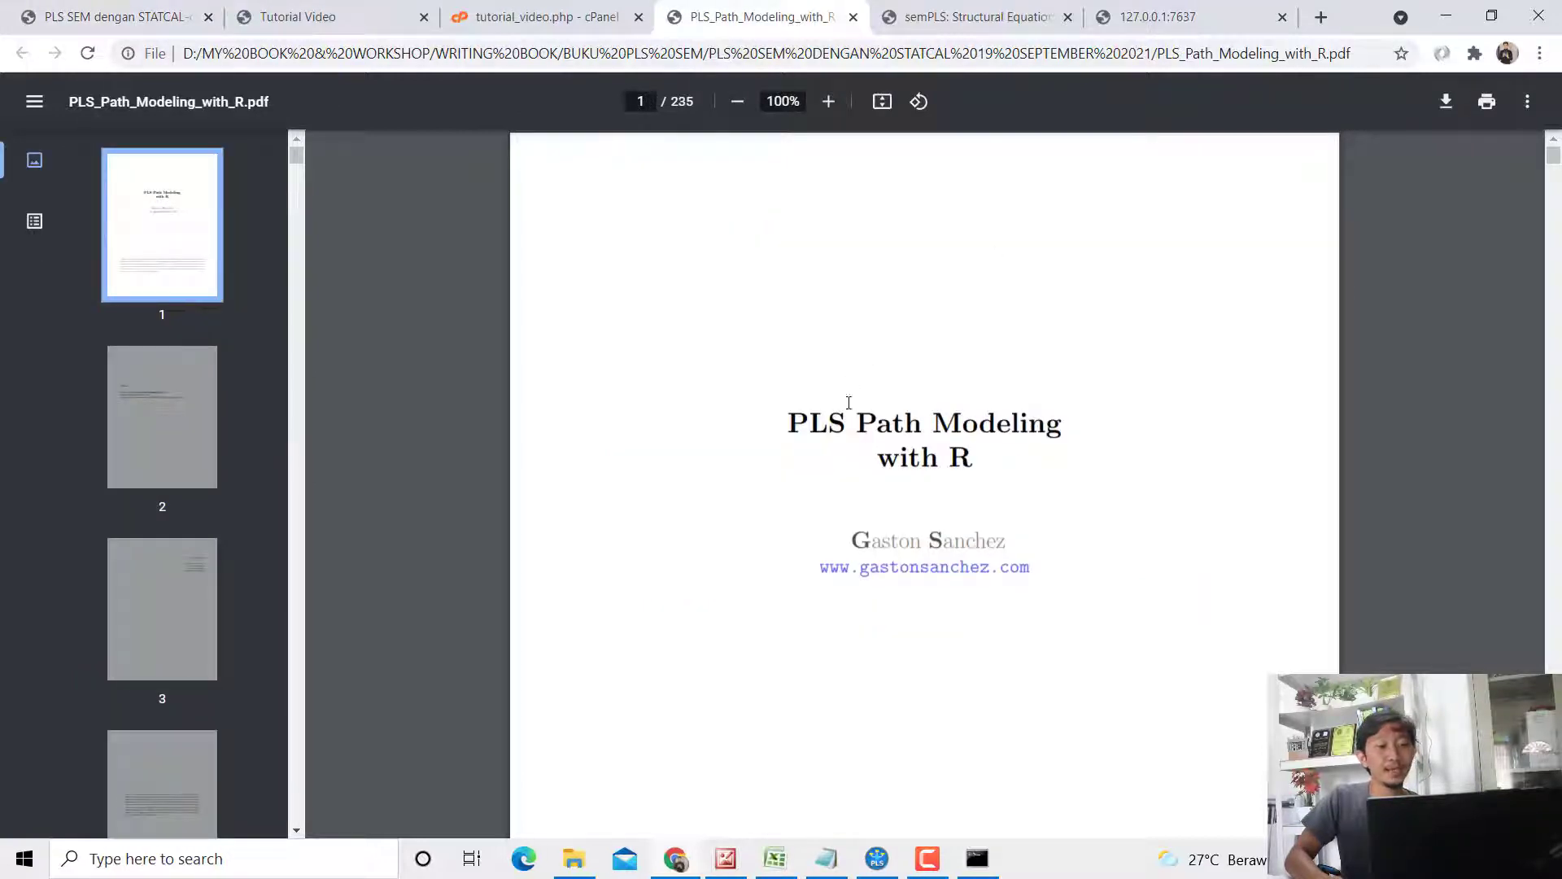
{"action": "left_click_drag", "start_coordinate": [816, 417], "coordinate": [1080, 478]}
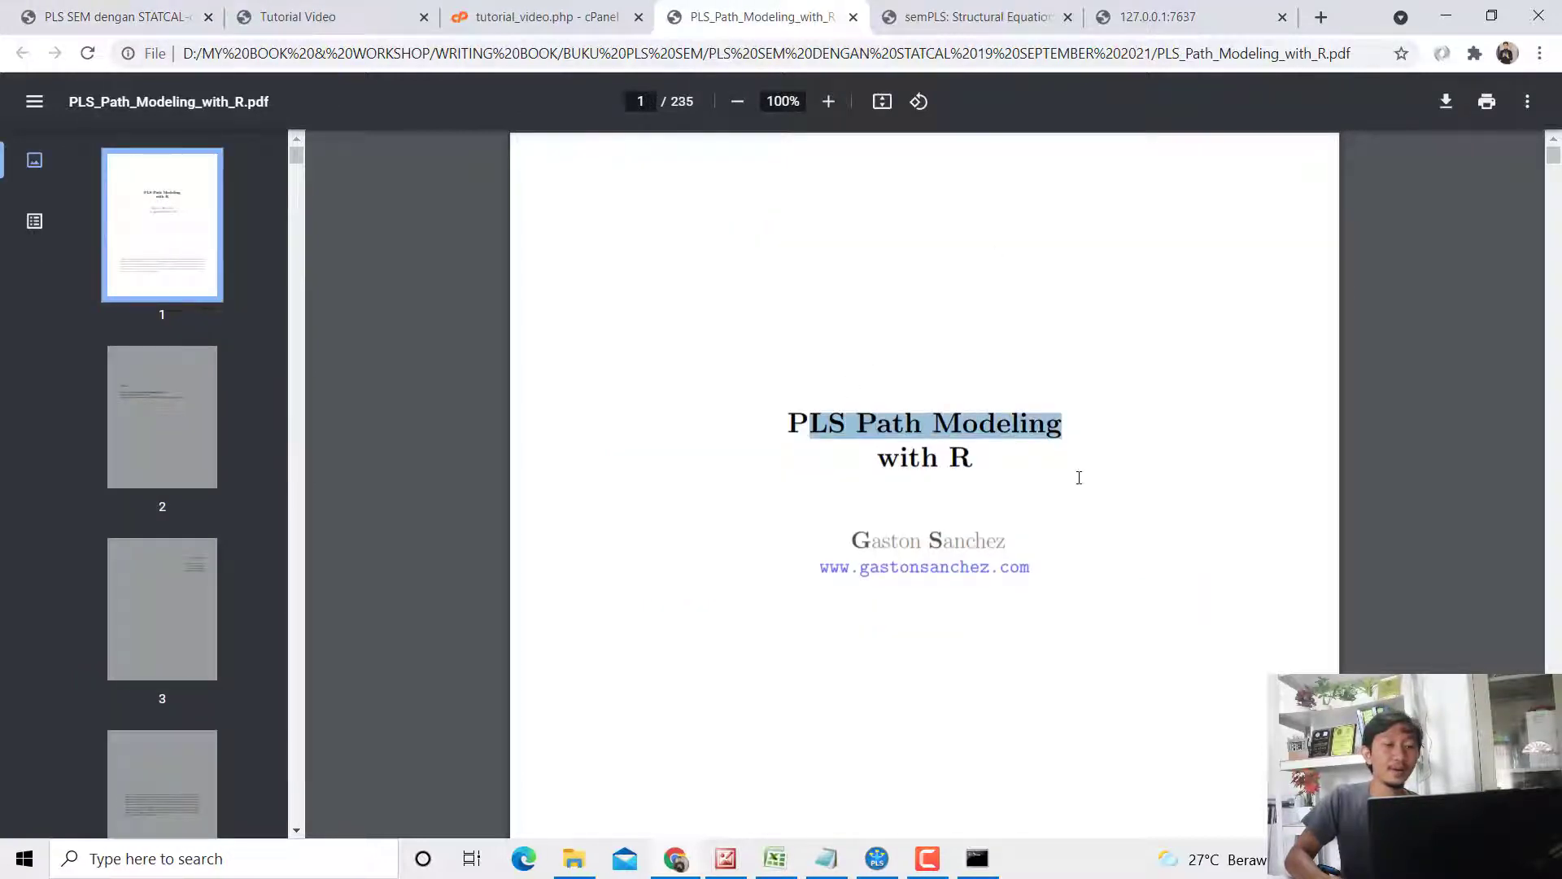
{"action": "scroll", "coordinate": [978, 467], "scroll_direction": "down", "scroll_amount": 2}
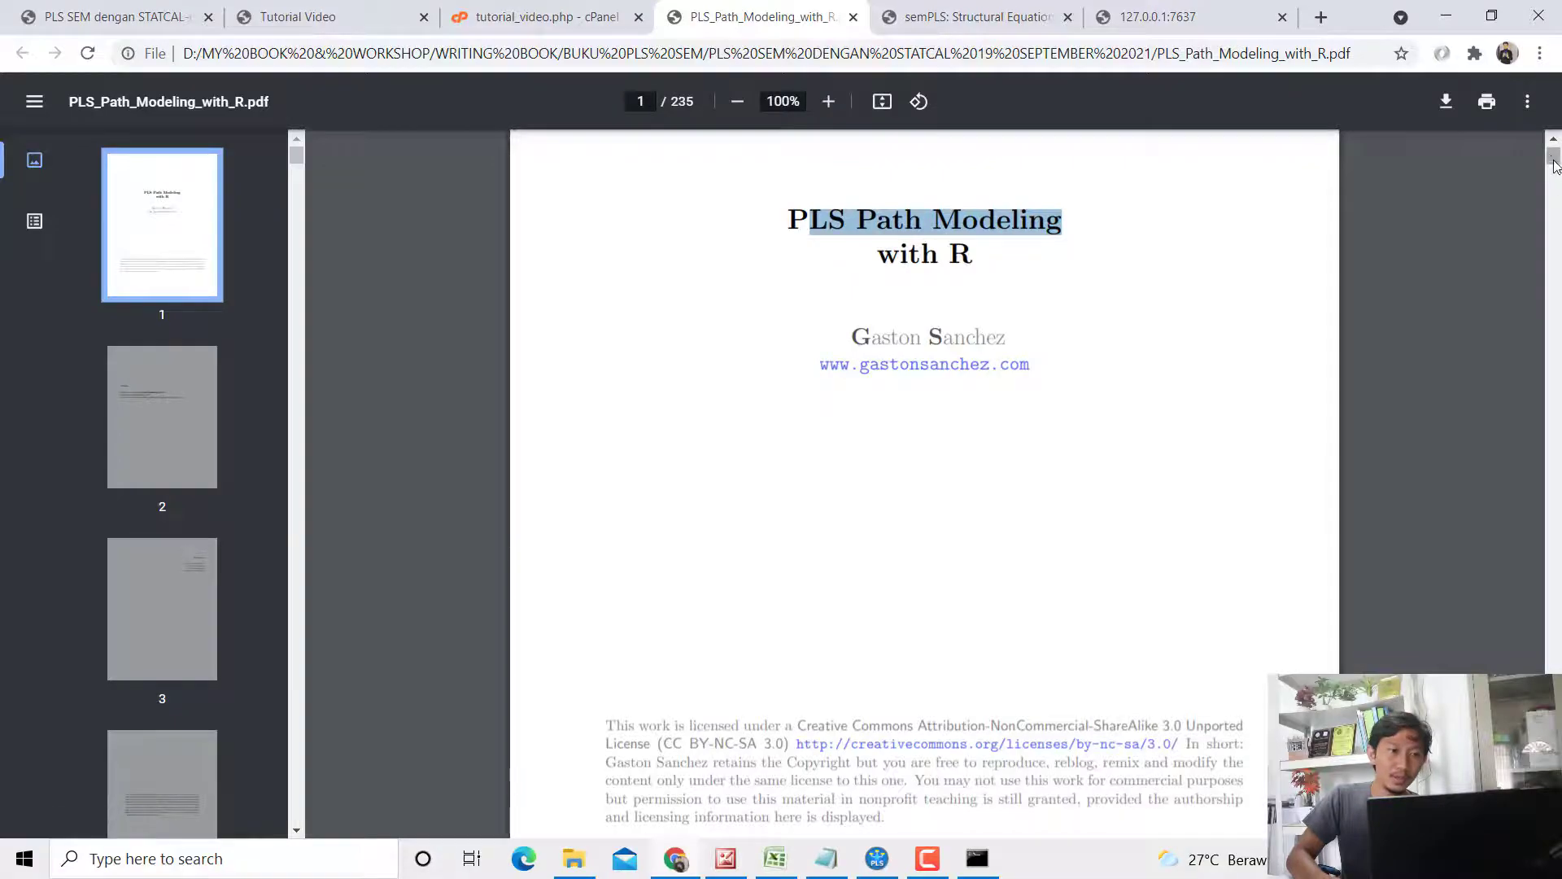
{"action": "left_click_drag", "start_coordinate": [1553, 159], "coordinate": [1560, 195]}
{"action": "left_click_drag", "start_coordinate": [1555, 207], "coordinate": [1555, 255]}
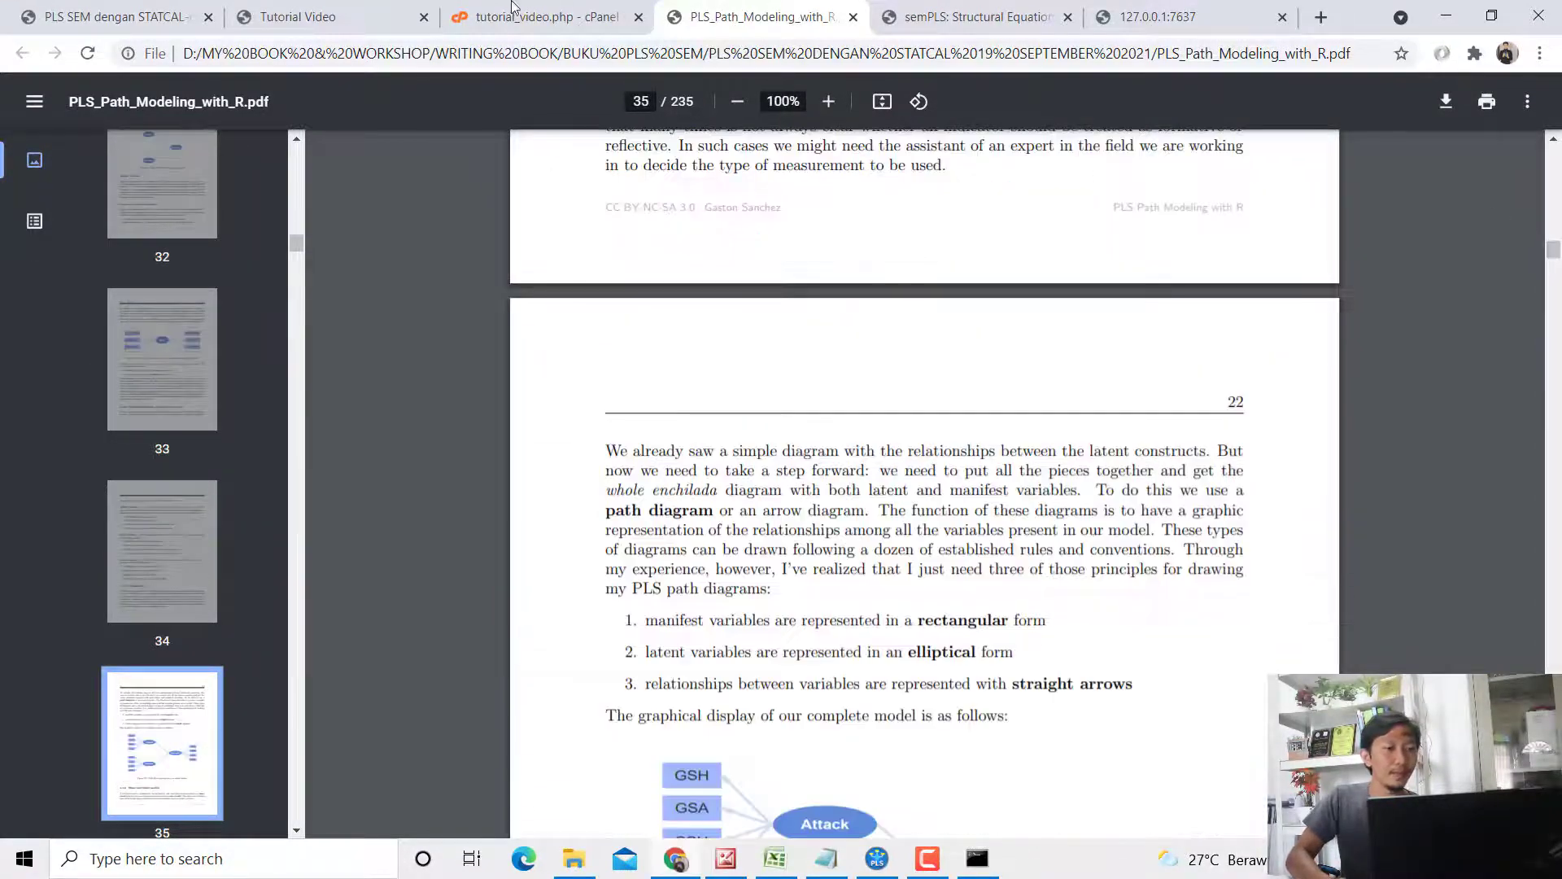
Step: Return to page 13 of the STATCAL PDF and highlight the acceptance criterion of loading > 0.7
{"action": "left_click", "coordinate": [114, 17]}
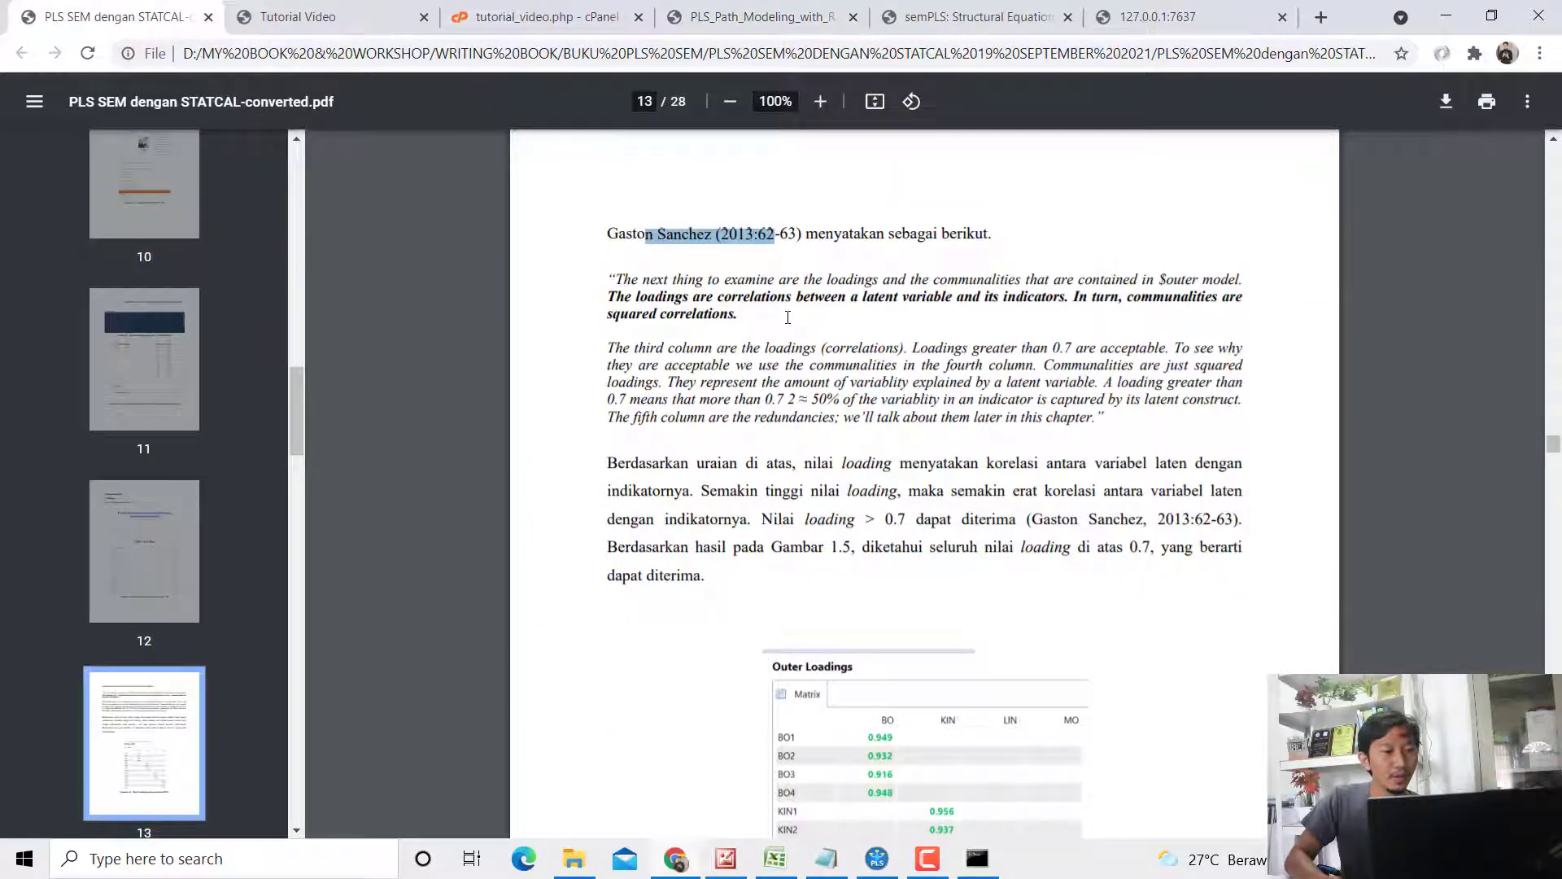
{"action": "left_click_drag", "start_coordinate": [855, 461], "coordinate": [1111, 478]}
{"action": "left_click", "coordinate": [1111, 479]}
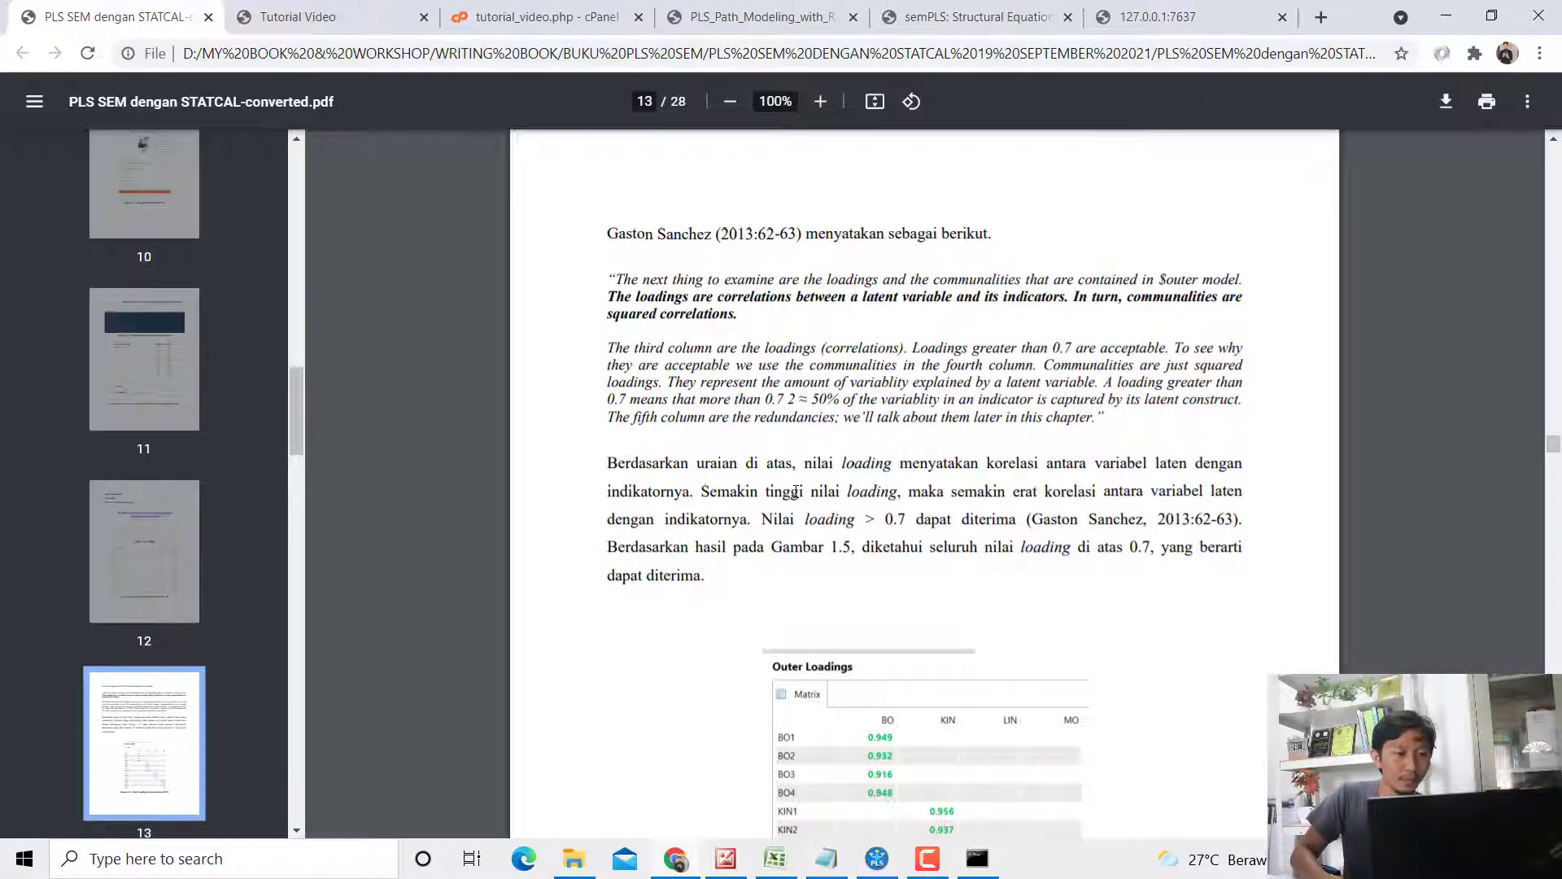
{"action": "left_click_drag", "start_coordinate": [834, 511], "coordinate": [966, 527]}
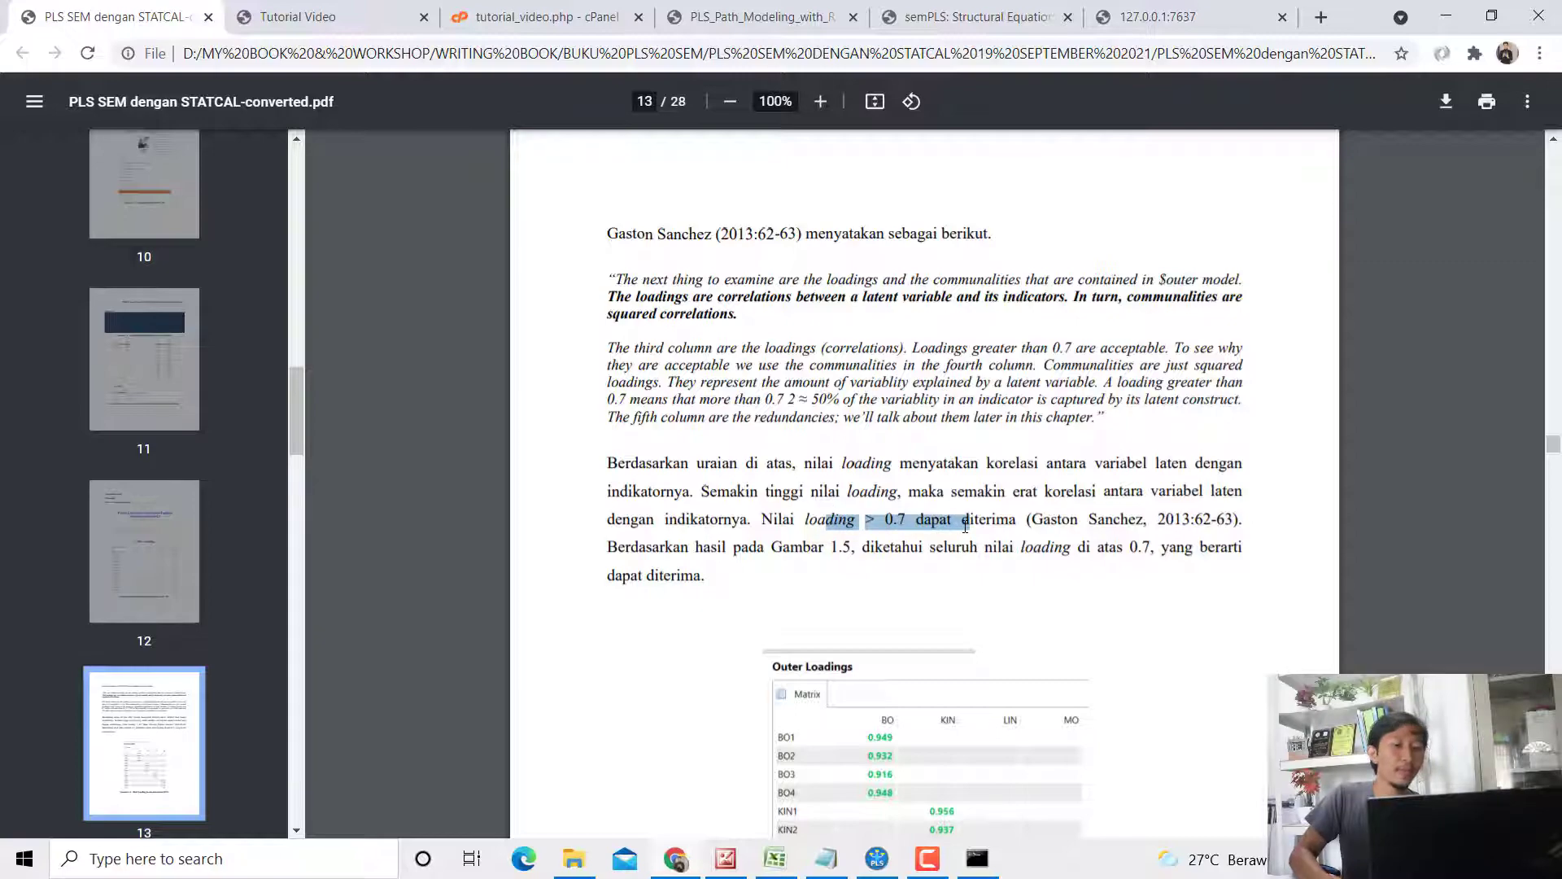
Step: Return to STATCAL's Outer Loading table and set it to show 100 entries
{"action": "left_click", "coordinate": [685, 861]}
{"action": "left_click", "coordinate": [675, 861]}
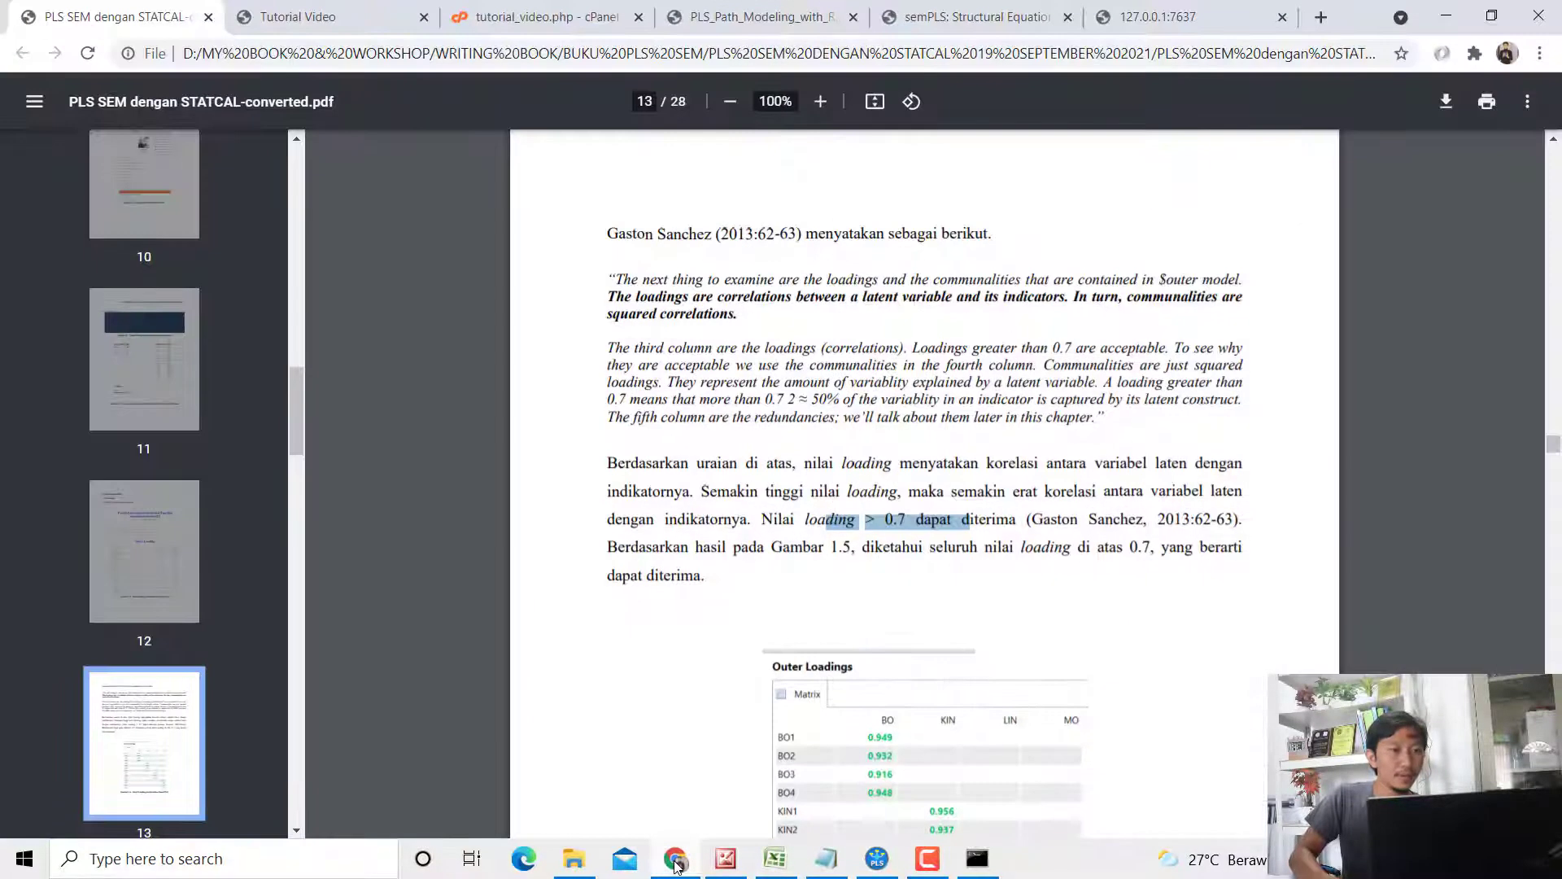
{"action": "left_click", "coordinate": [1172, 17]}
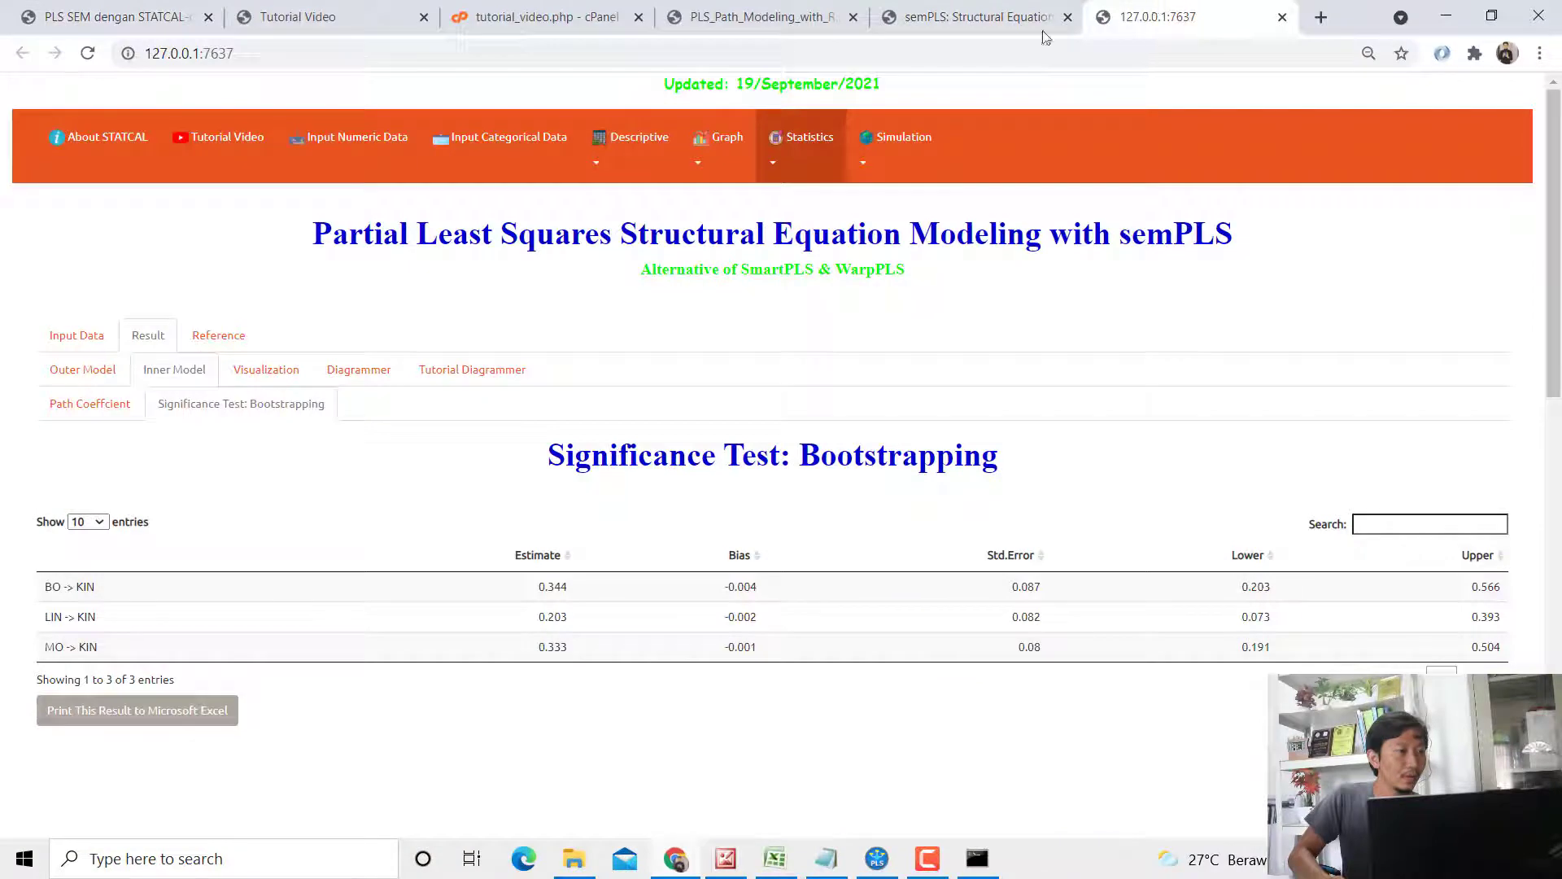
{"action": "left_click", "coordinate": [114, 372]}
{"action": "left_click", "coordinate": [127, 406]}
{"action": "scroll", "coordinate": [481, 440], "scroll_direction": "down", "scroll_amount": 4}
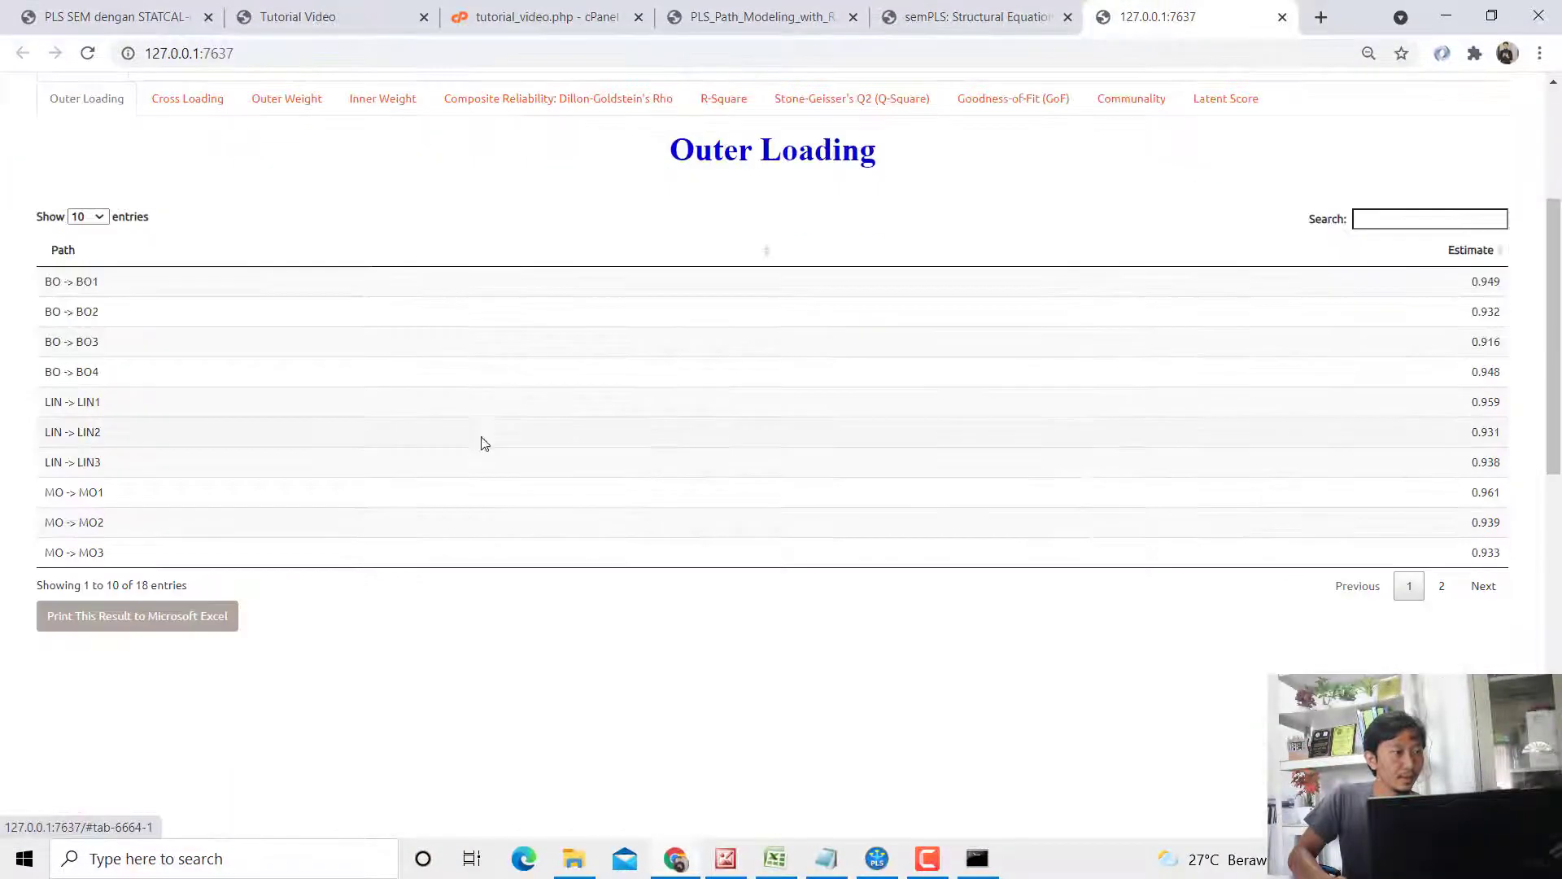
{"action": "left_click", "coordinate": [87, 216]}
{"action": "left_click", "coordinate": [82, 275]}
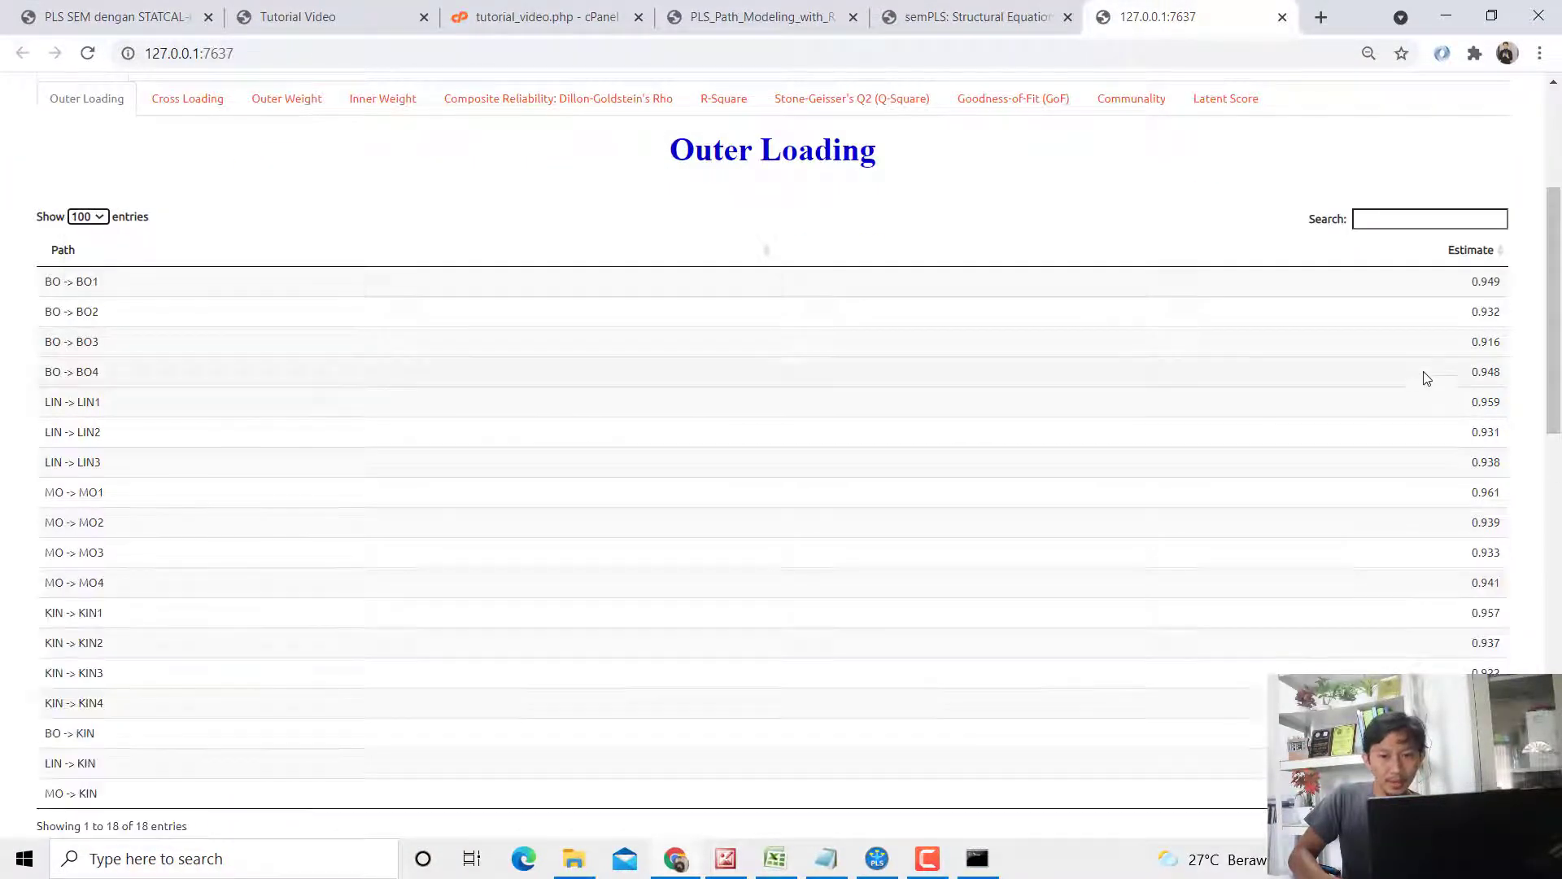
Step: Review the outer loading estimates, selecting the rows from BO -> BO1 through MO -> MO1, plus MO -> KIN
{"action": "left_click", "coordinate": [1486, 282]}
{"action": "left_click", "coordinate": [1492, 317]}
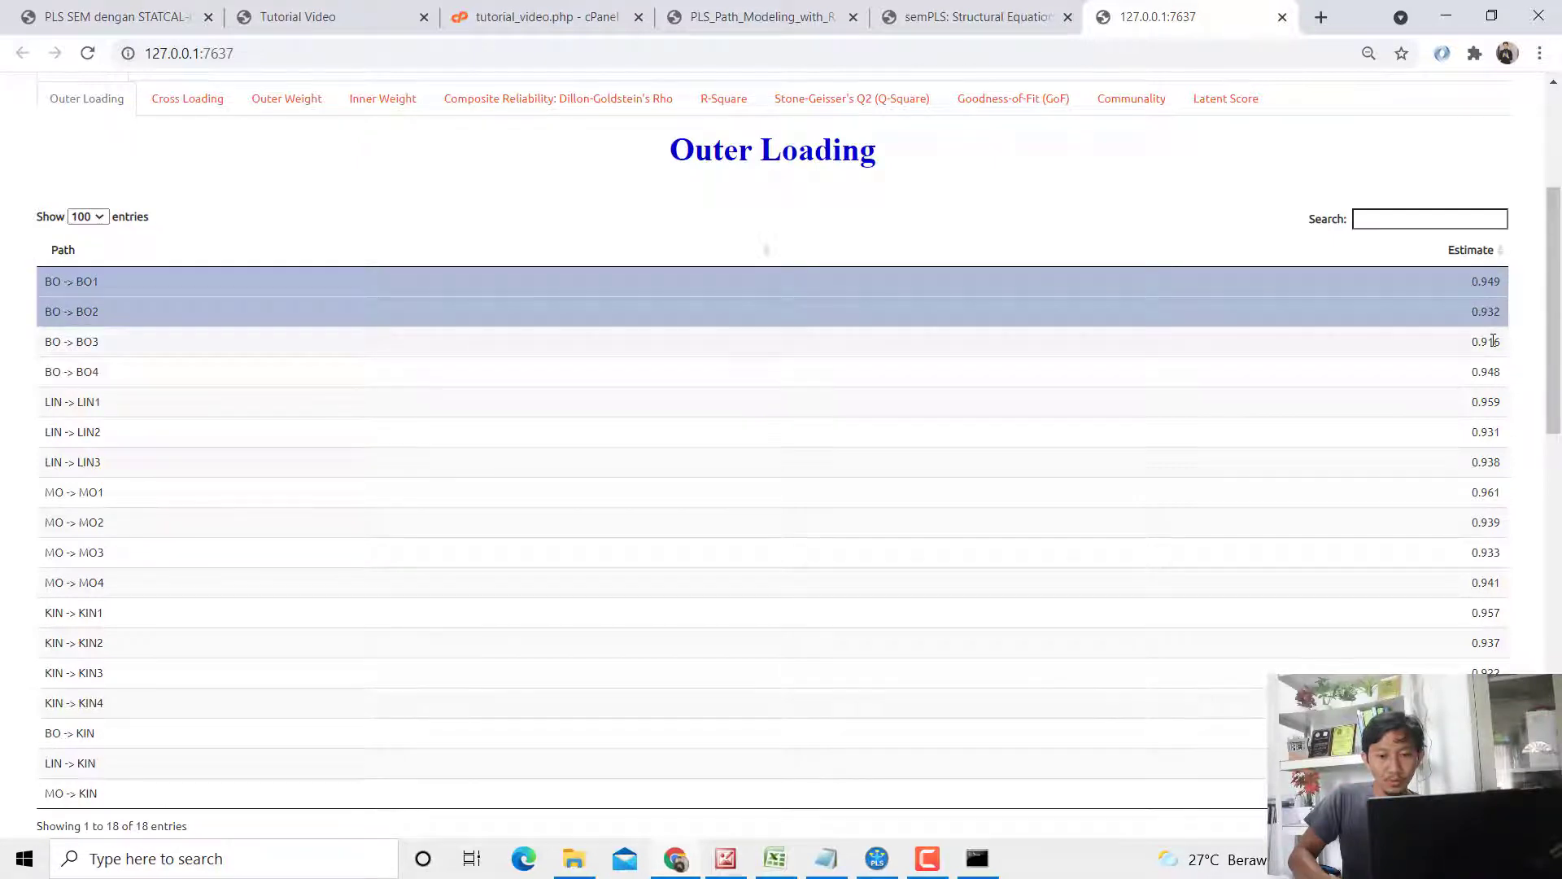
{"action": "left_click", "coordinate": [1490, 342]}
{"action": "left_click", "coordinate": [1483, 372]}
{"action": "left_click", "coordinate": [1488, 401]}
{"action": "left_click", "coordinate": [1487, 432]}
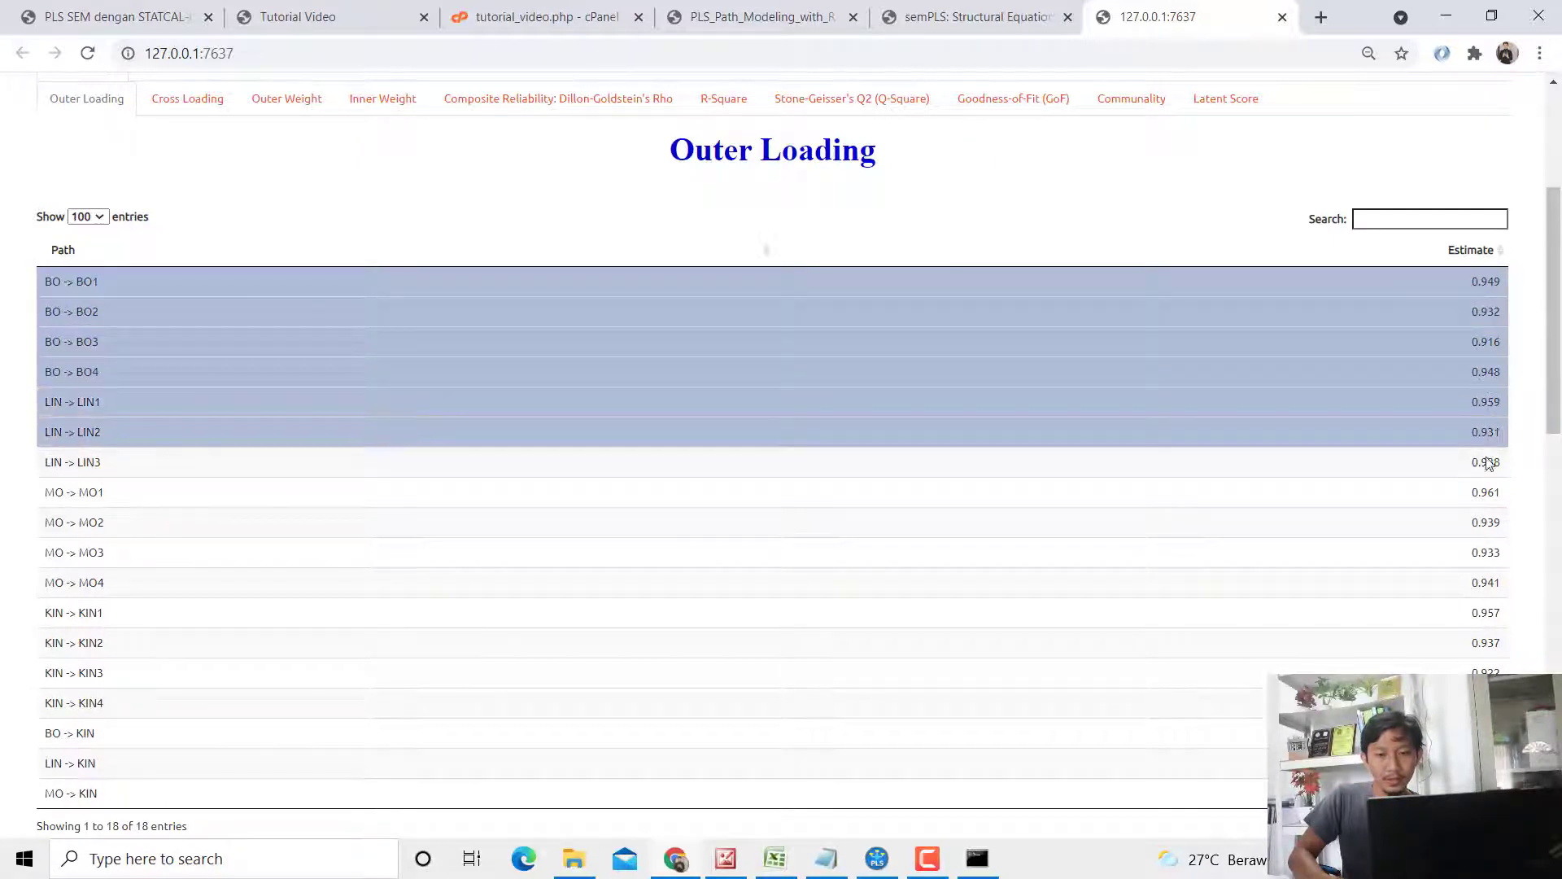
{"action": "left_click", "coordinate": [1489, 463]}
{"action": "left_click", "coordinate": [1490, 493]}
{"action": "scroll", "coordinate": [1489, 488], "scroll_direction": "down", "scroll_amount": 3}
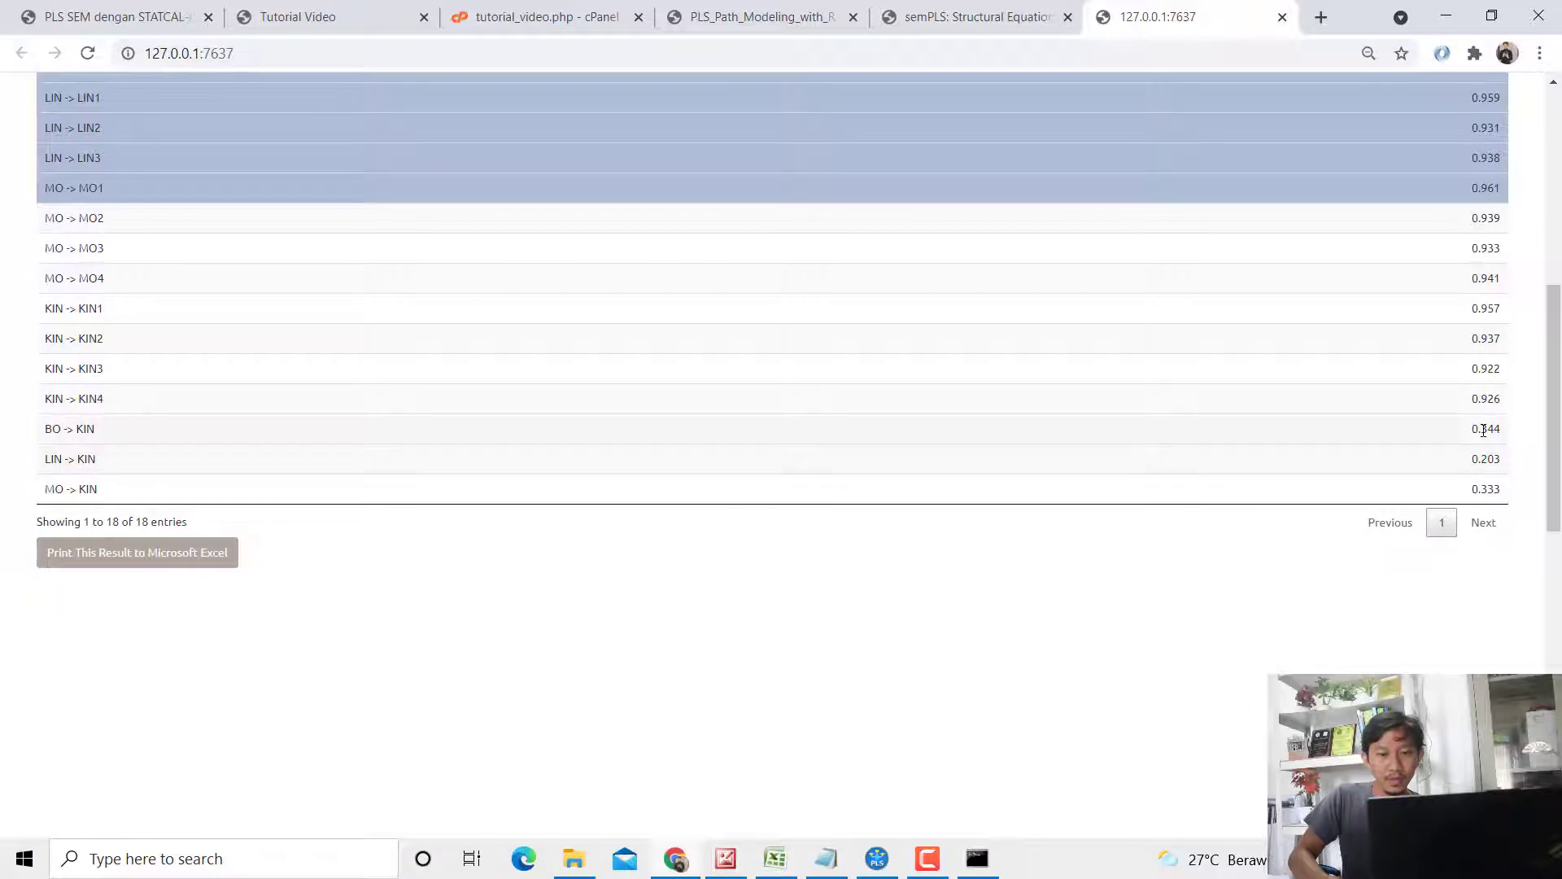
{"action": "left_click", "coordinate": [1479, 482]}
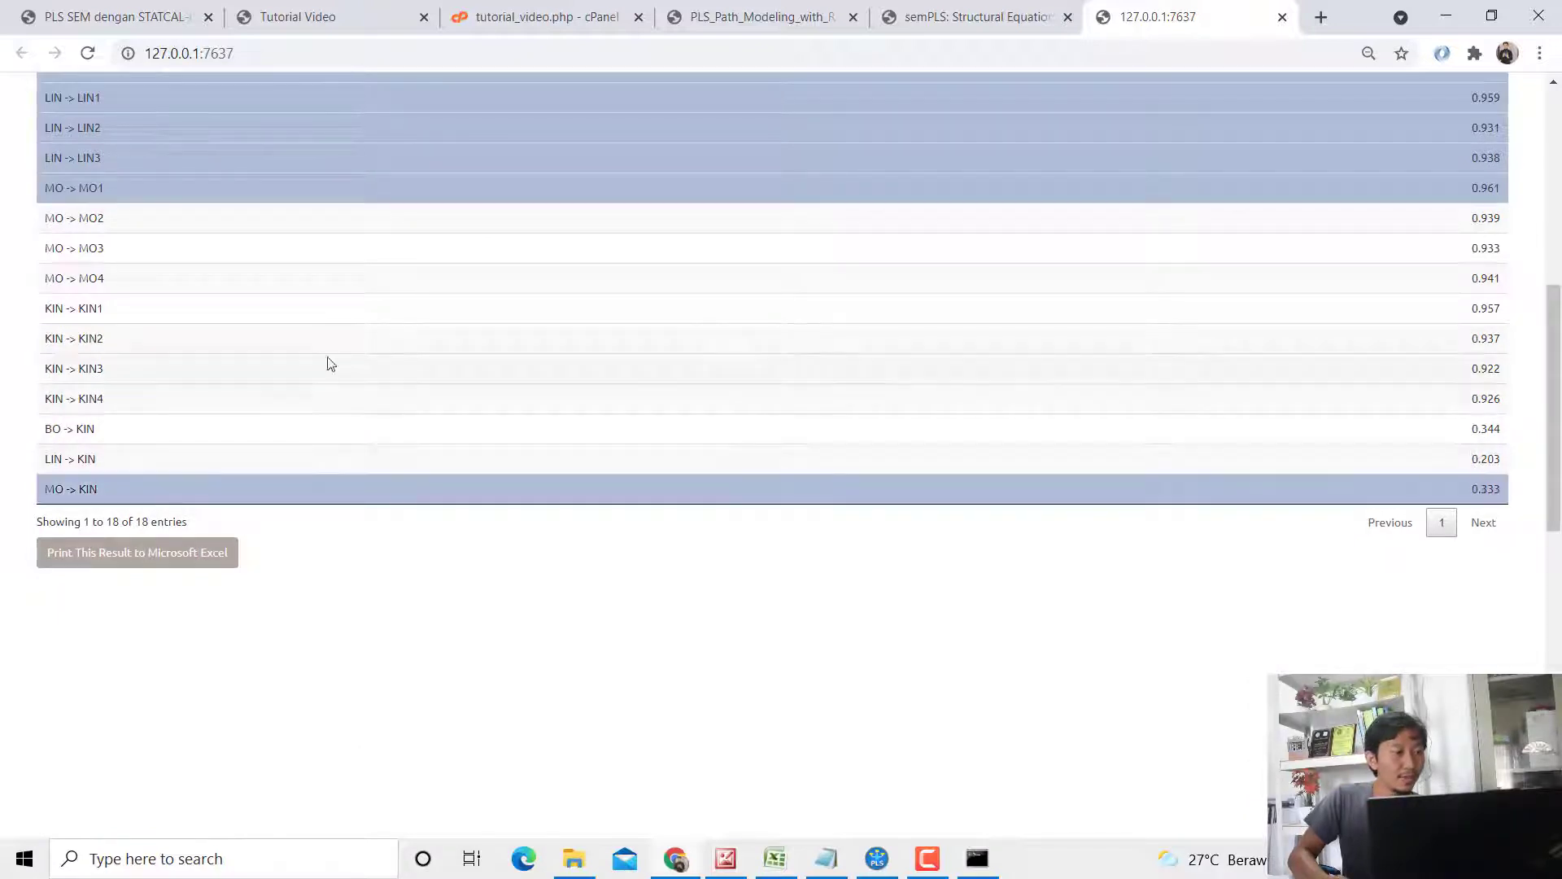
Step: Mark the BO -> KIN and LIN -> KIN rows in the Outer Loading table, and clear the selection of all three paths to KIN
{"action": "left_click_drag", "start_coordinate": [133, 434], "coordinate": [783, 488]}
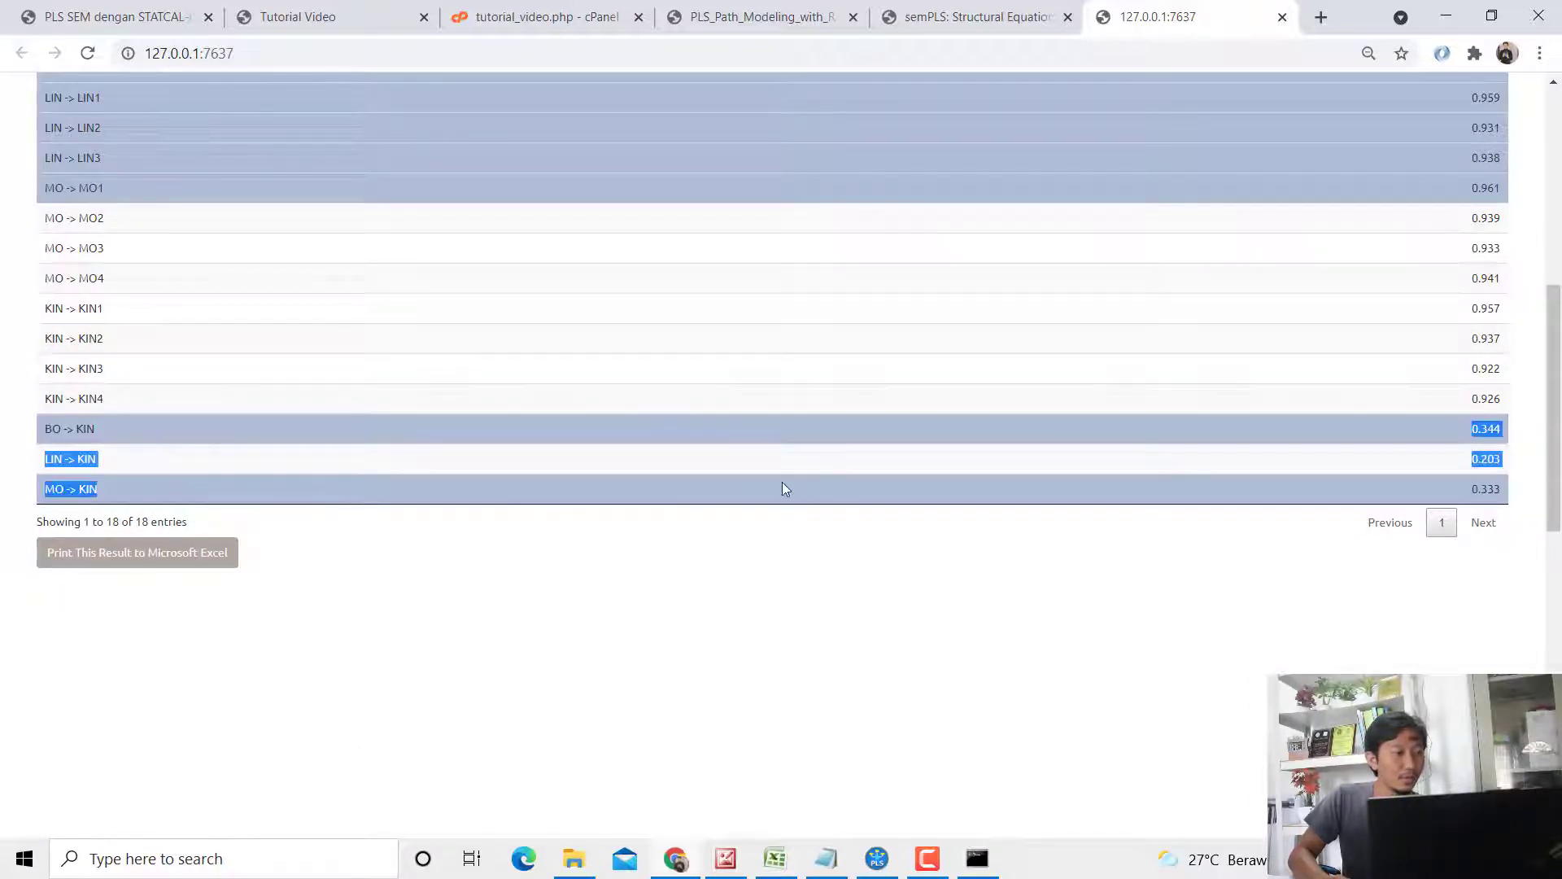
{"action": "left_click", "coordinate": [78, 460]}
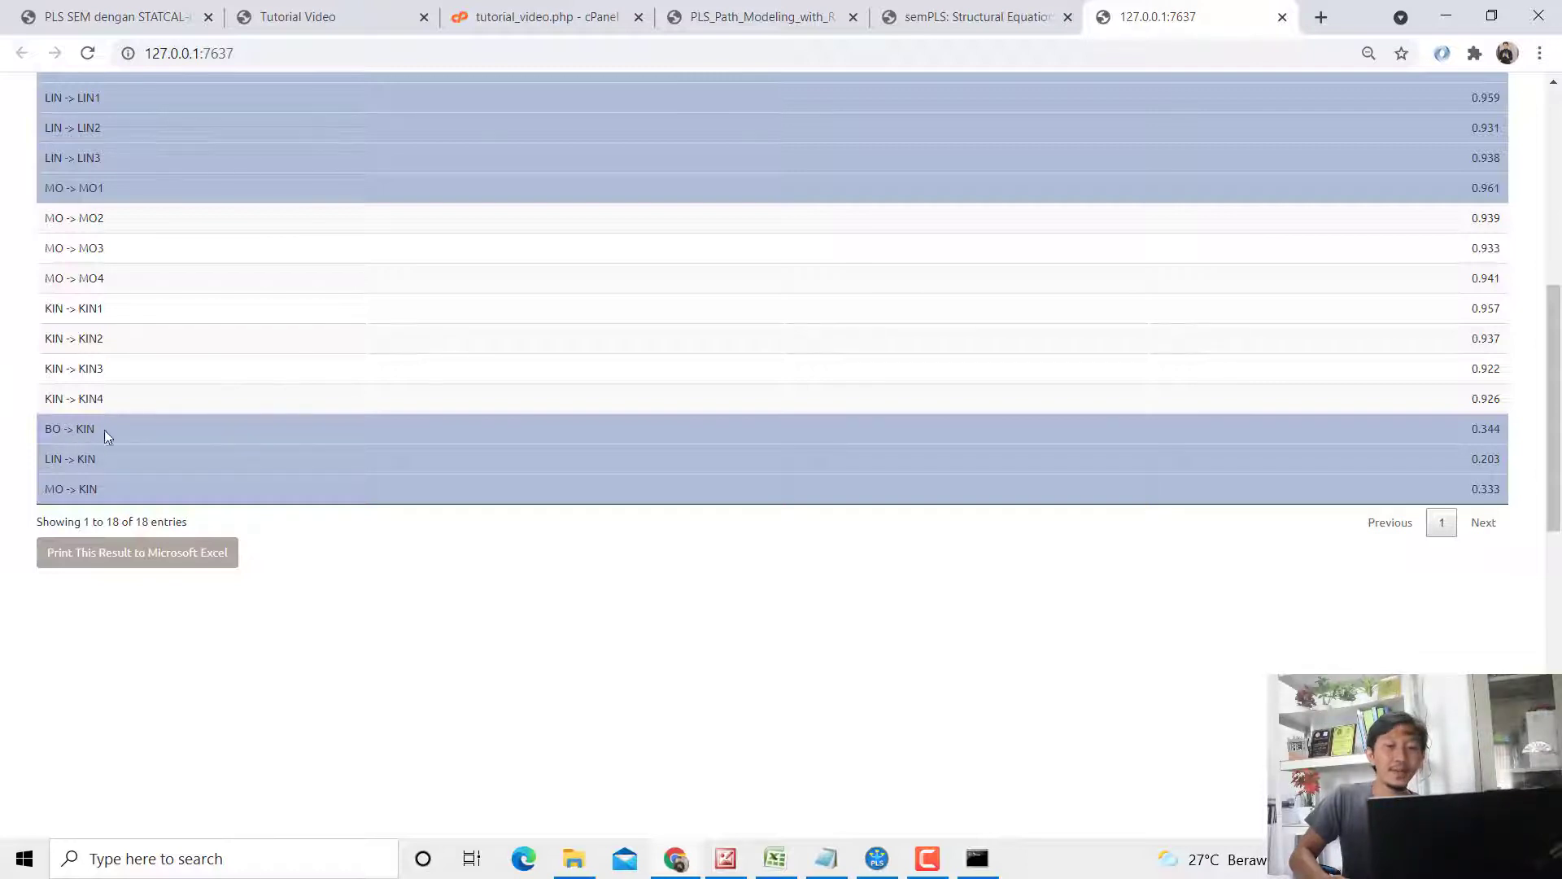
{"action": "left_click", "coordinate": [88, 436]}
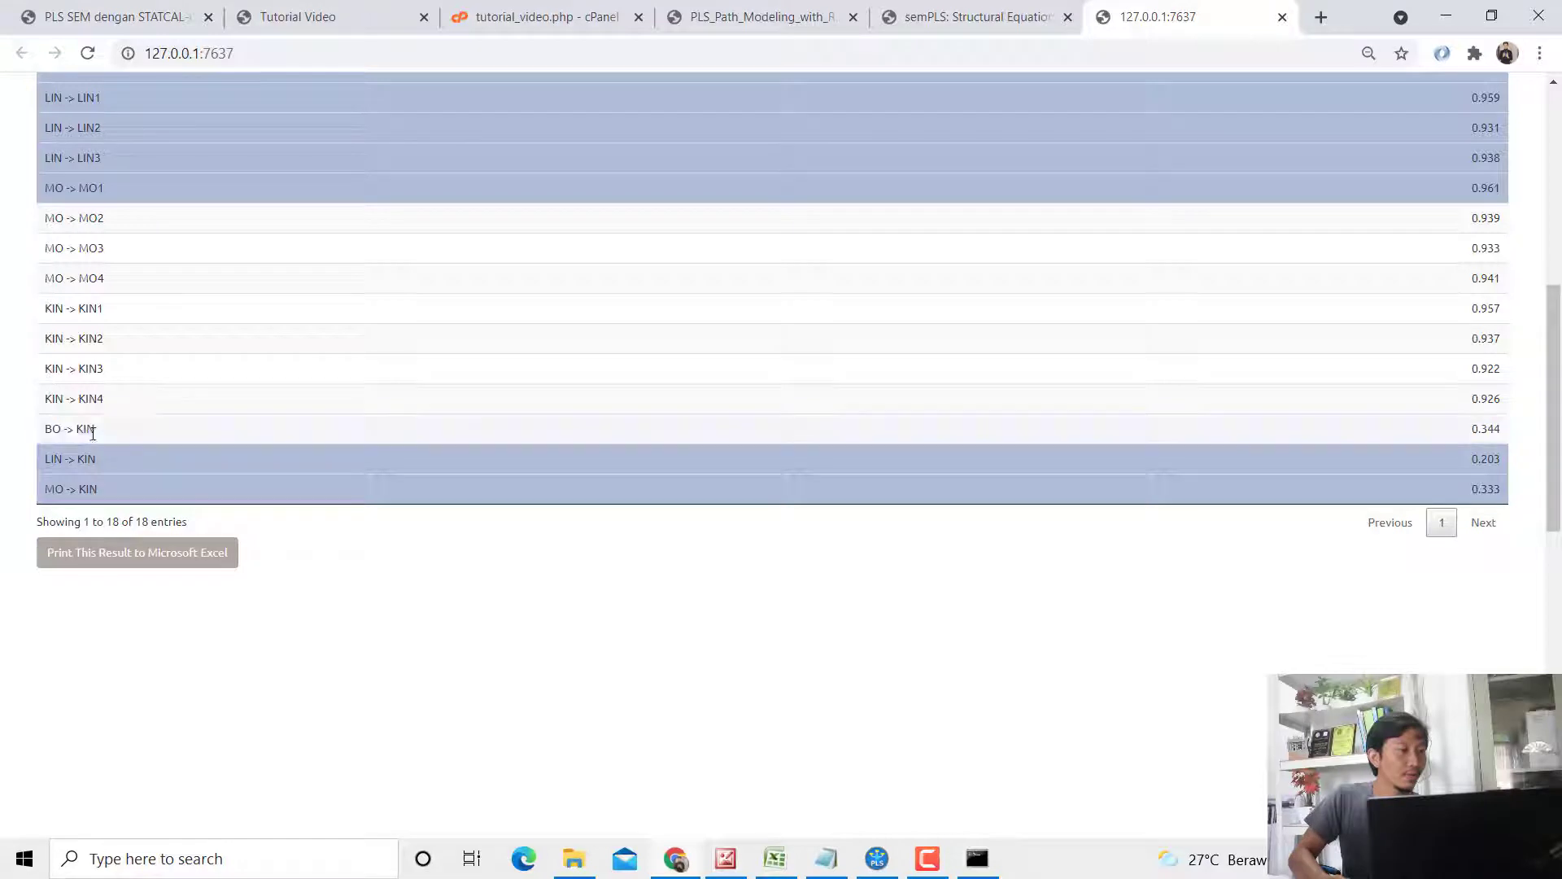
{"action": "left_click", "coordinate": [95, 458]}
{"action": "left_click", "coordinate": [95, 488]}
Step: Select the rows from MO -> MO2 through KIN -> KIN4 and review the outer loading estimates of all indicators
{"action": "left_click", "coordinate": [127, 221]}
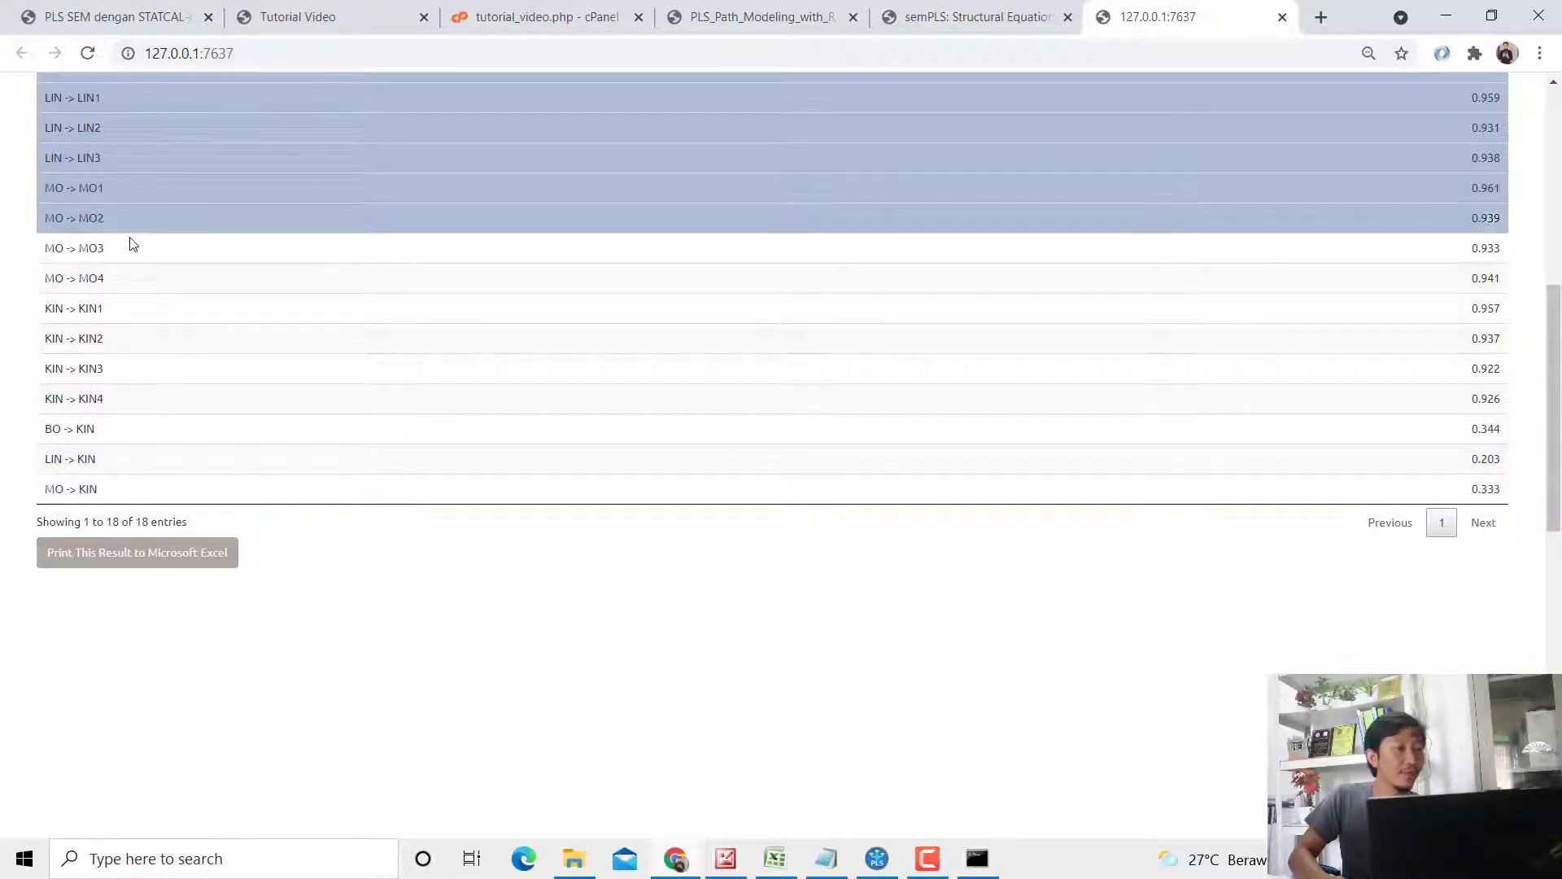
{"action": "left_click", "coordinate": [131, 249]}
{"action": "left_click", "coordinate": [124, 279]}
{"action": "left_click", "coordinate": [120, 309]}
{"action": "left_click", "coordinate": [119, 339]}
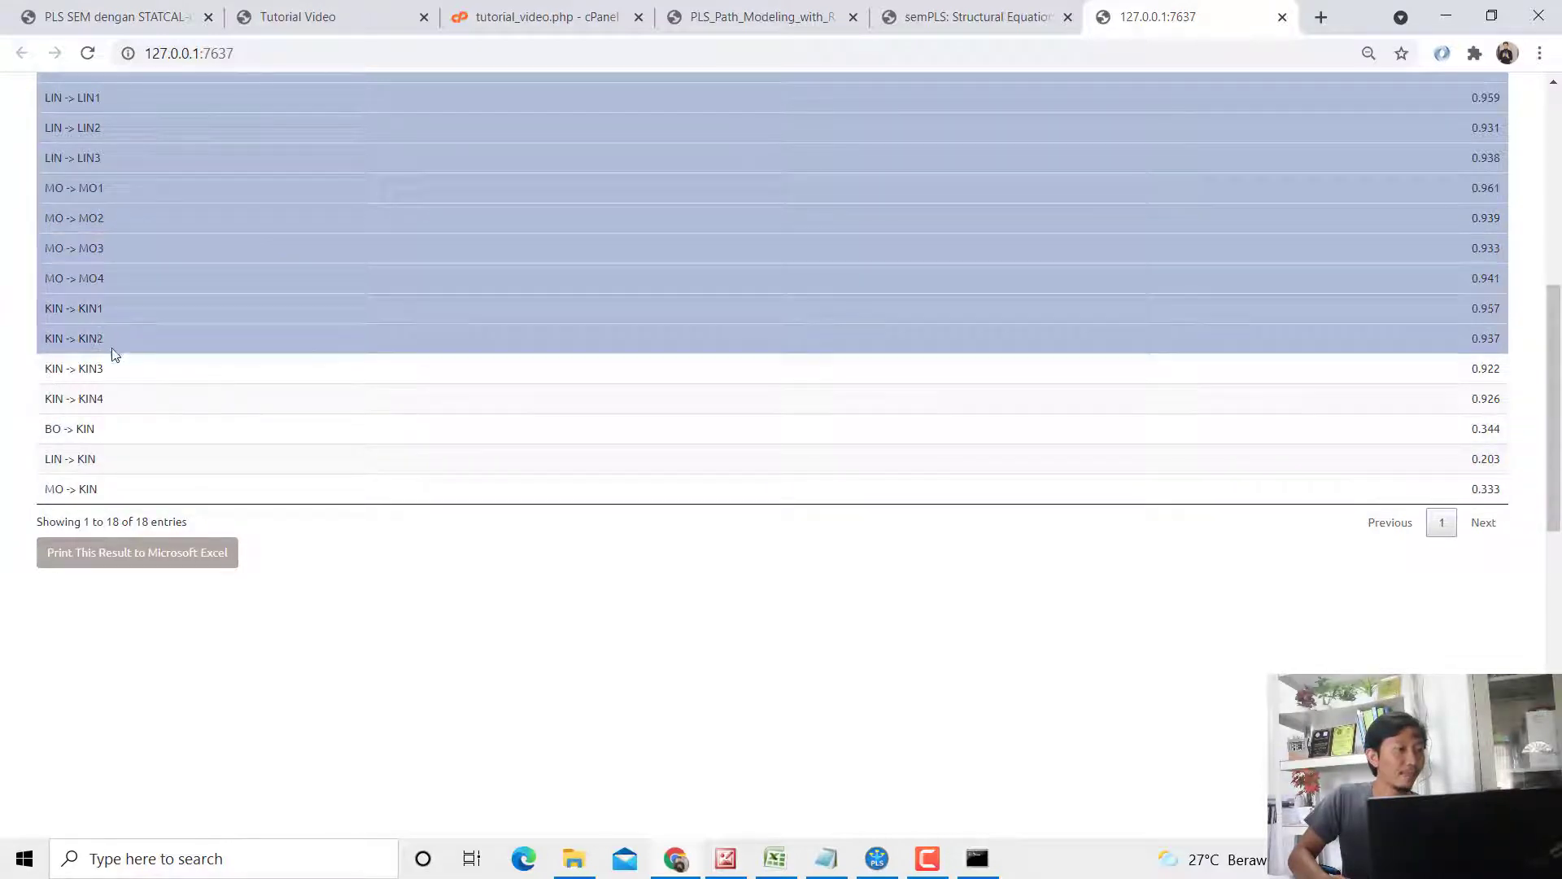
{"action": "left_click", "coordinate": [111, 368]}
{"action": "left_click", "coordinate": [109, 397]}
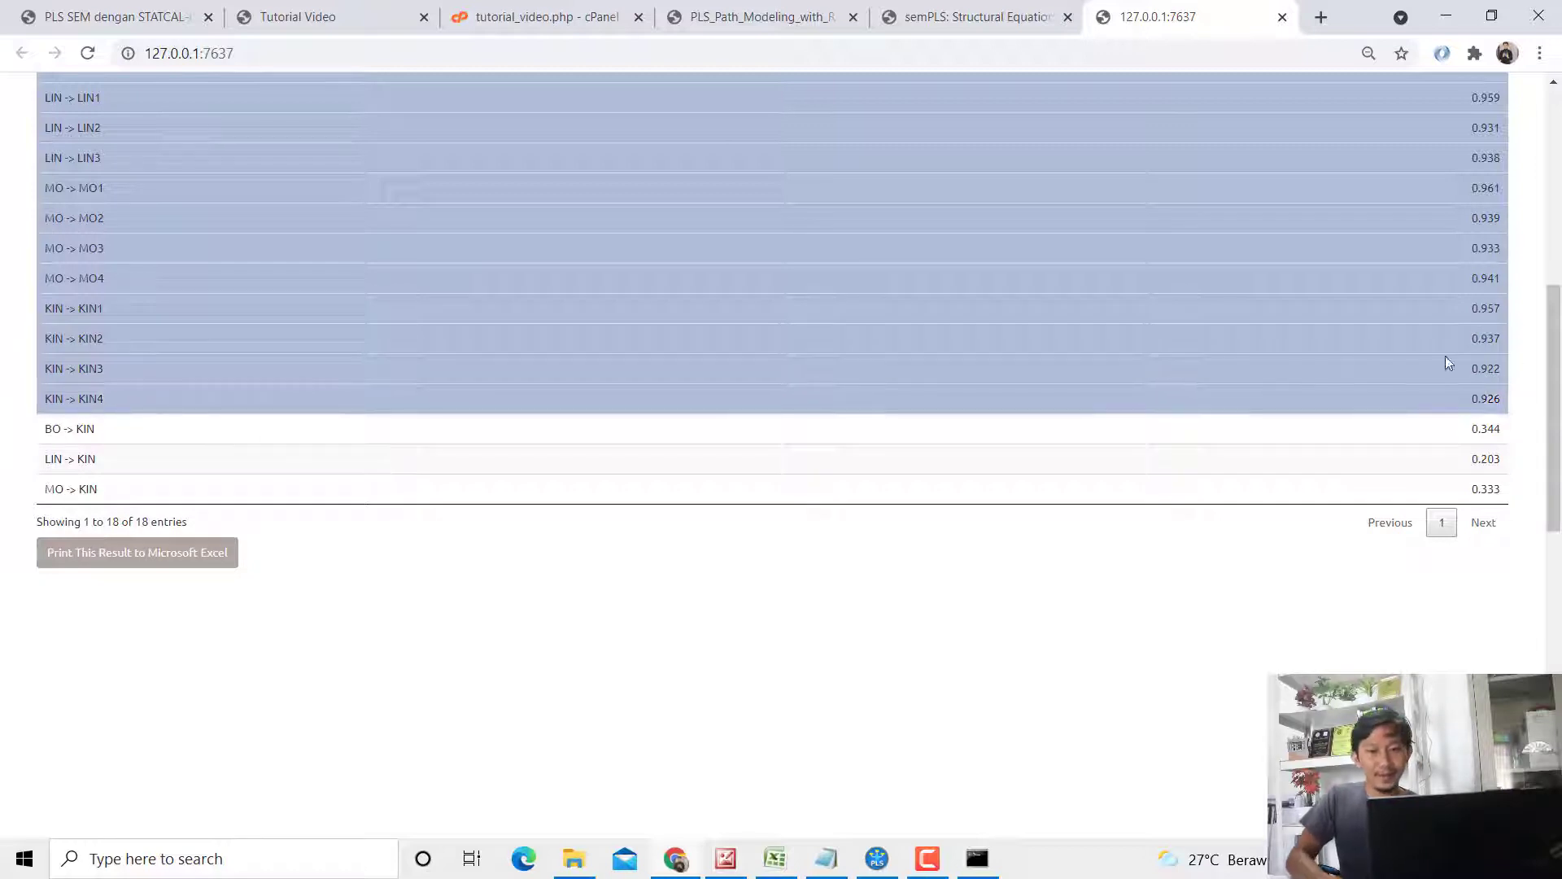
{"action": "left_click_drag", "start_coordinate": [1555, 350], "coordinate": [1525, 304]}
{"action": "scroll", "coordinate": [1525, 305], "scroll_direction": "up", "scroll_amount": 3}
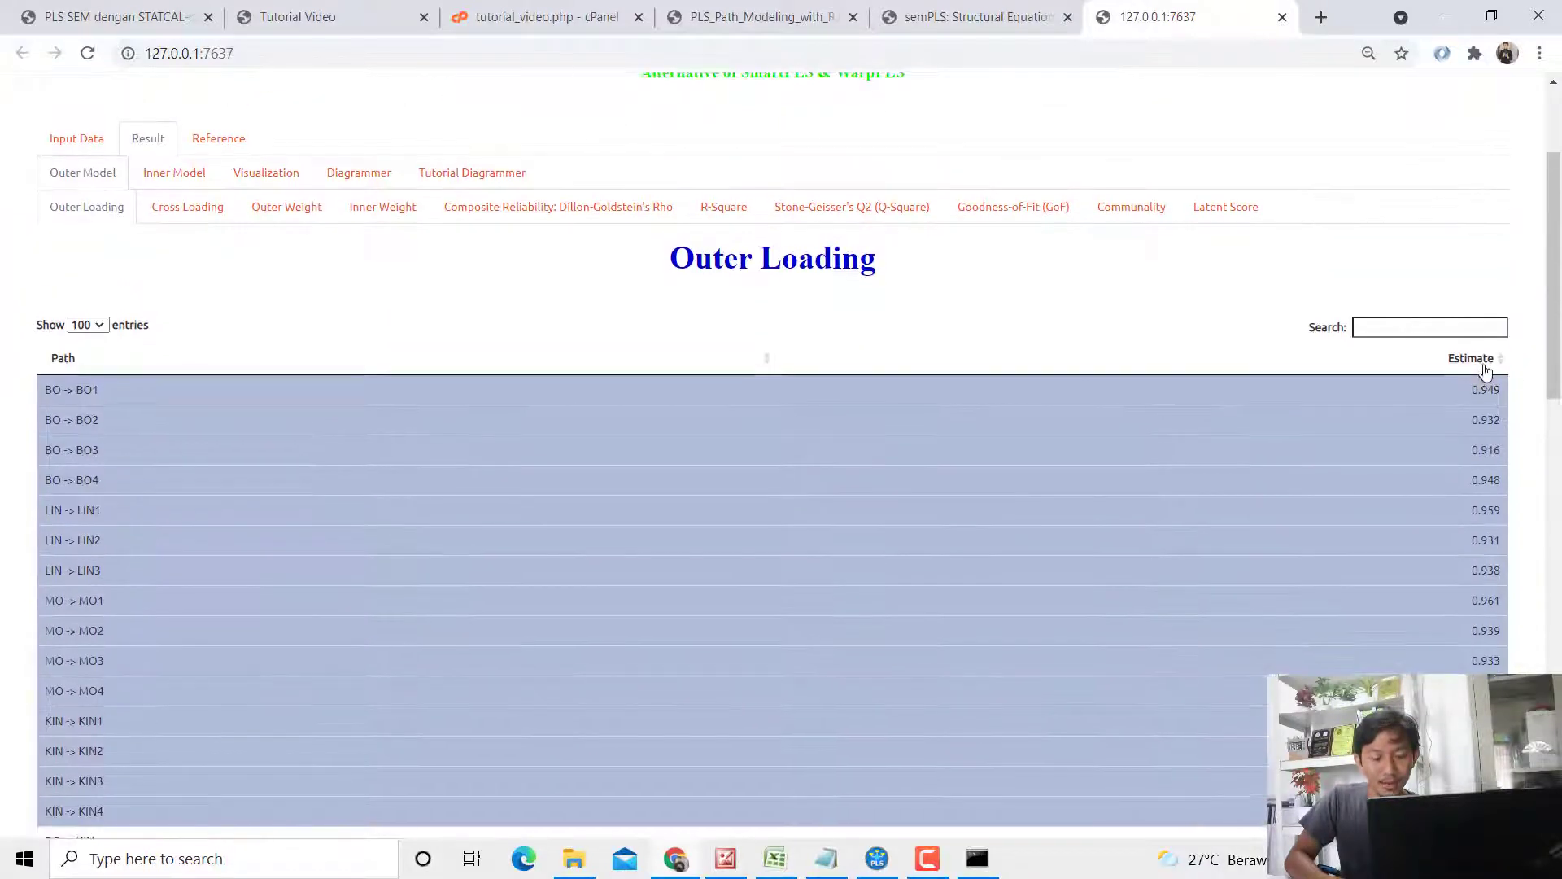
{"action": "scroll", "coordinate": [1490, 319], "scroll_direction": "down", "scroll_amount": 1}
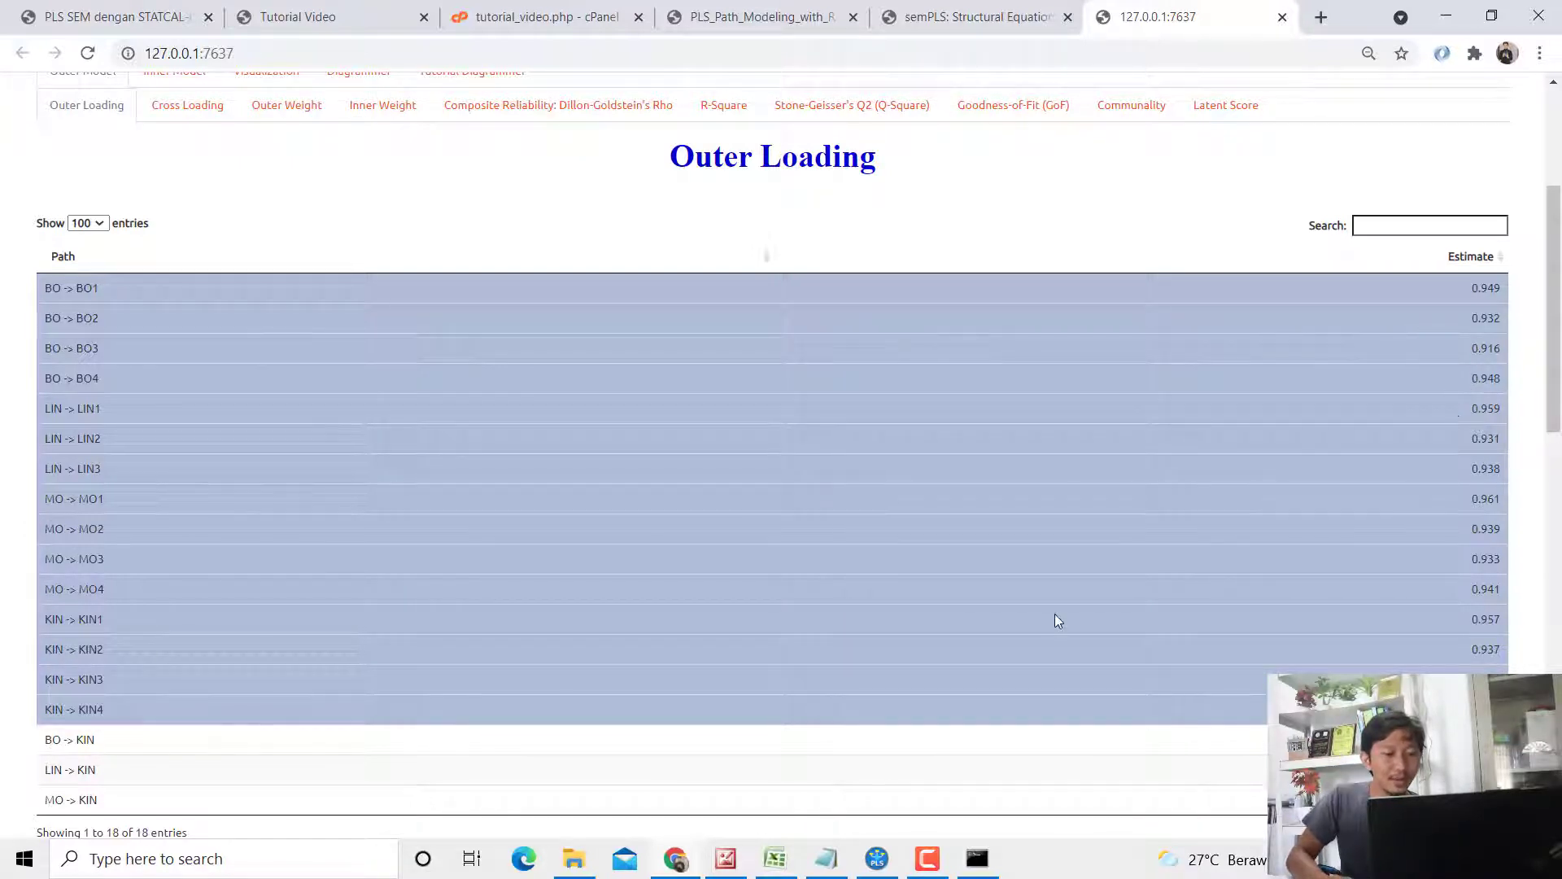
Step: Switch to SmartPLS, maximize it, open the path model of the PLSSEM dengan STATCAL project and widen the model canvas
{"action": "left_click", "coordinate": [895, 856]}
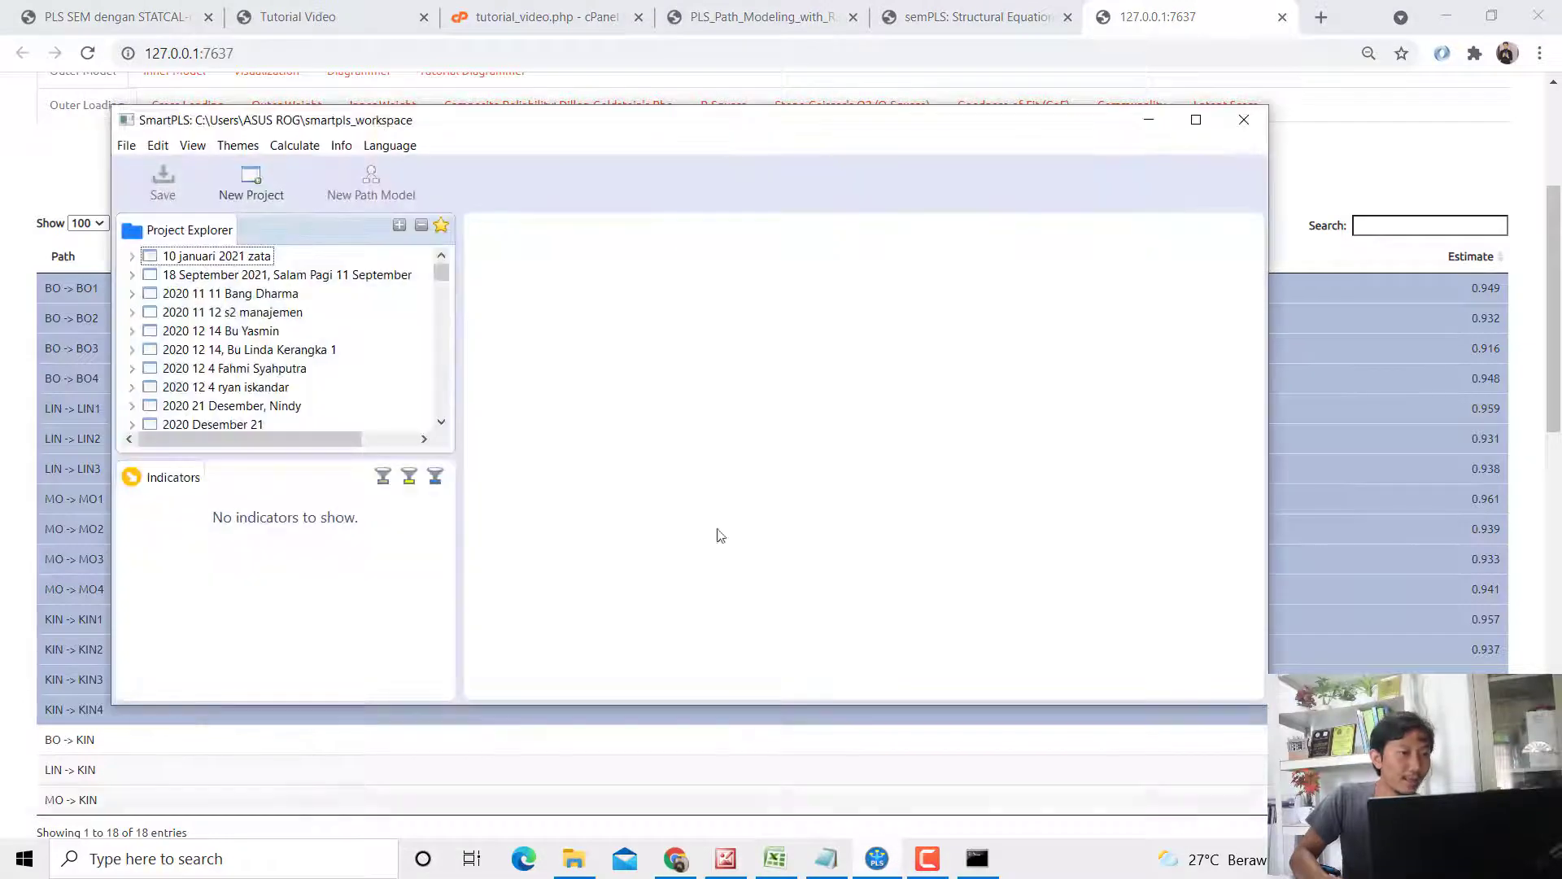
{"action": "left_click", "coordinate": [1196, 119]}
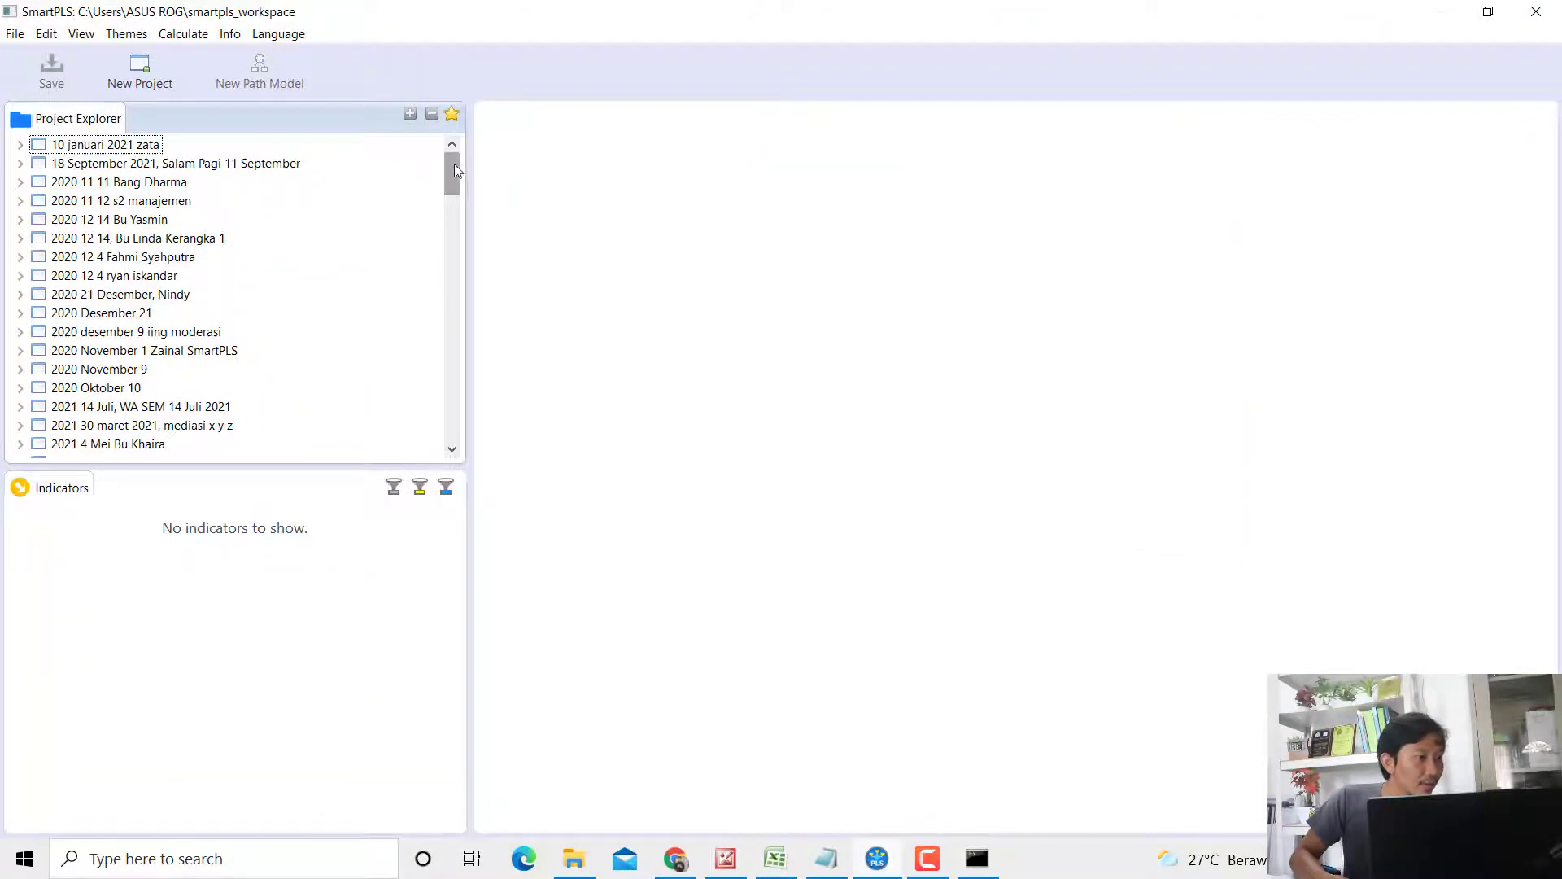
{"action": "left_click_drag", "start_coordinate": [454, 164], "coordinate": [252, 370]}
{"action": "left_click", "coordinate": [121, 318]}
{"action": "double_click", "coordinate": [119, 316]}
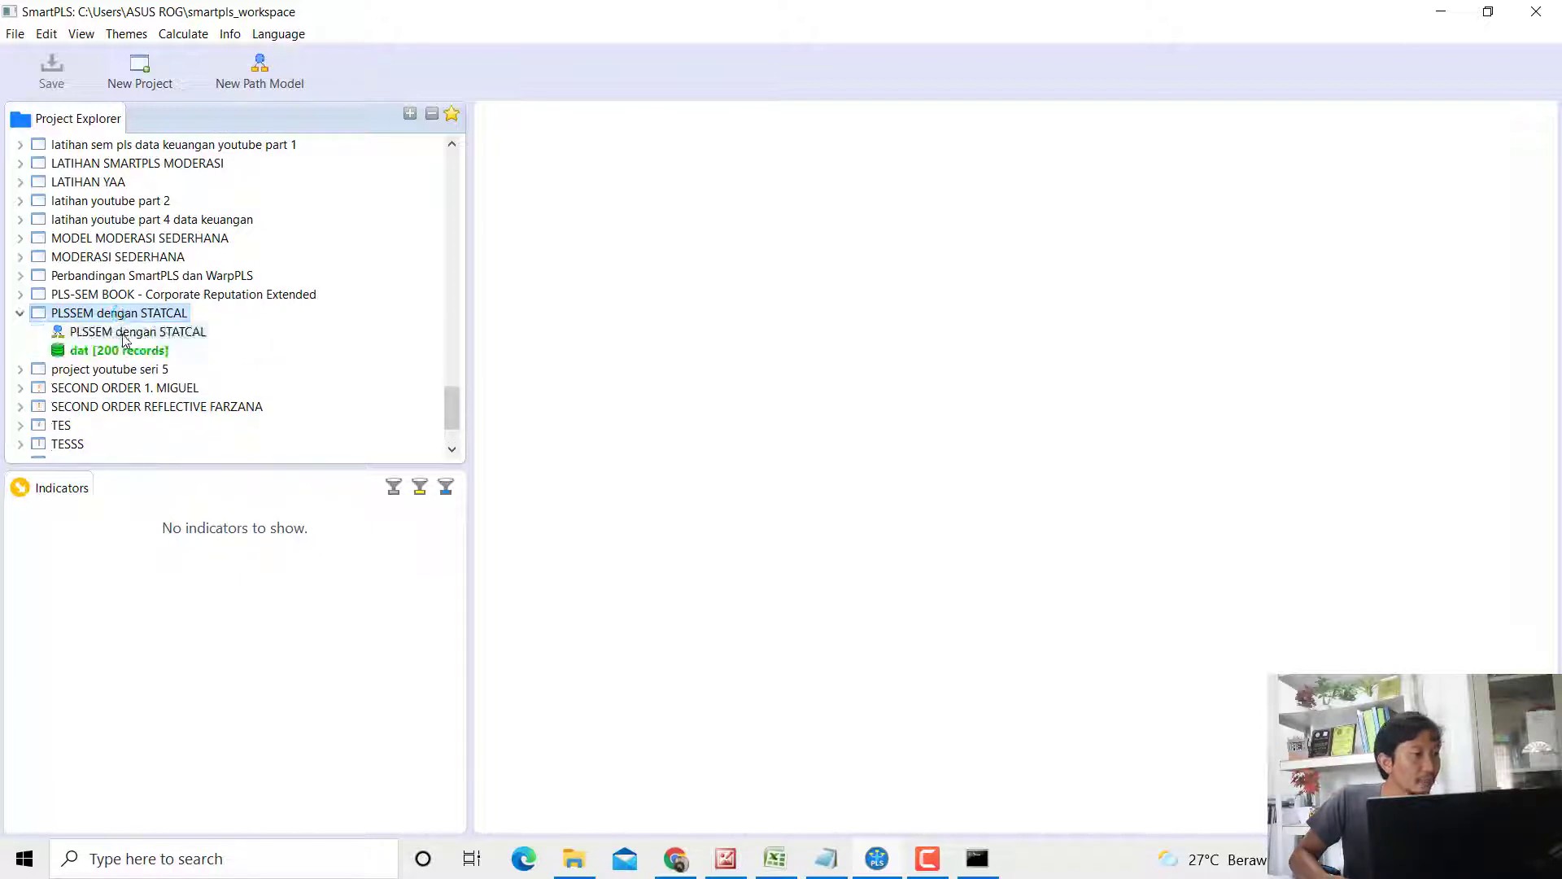
{"action": "left_click", "coordinate": [128, 332]}
{"action": "double_click", "coordinate": [130, 332]}
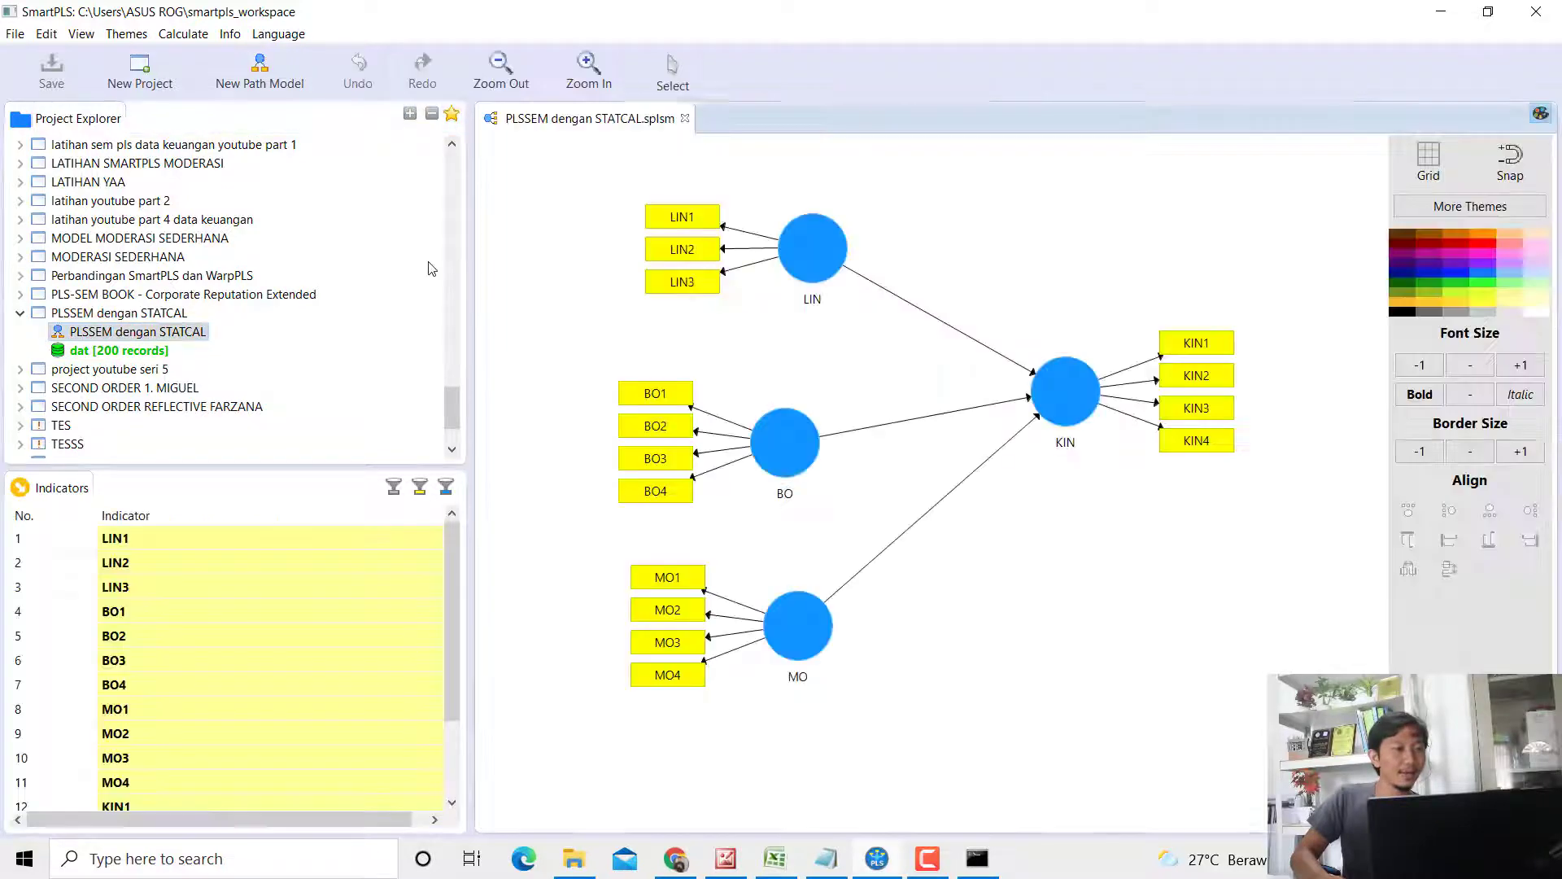
{"action": "left_click_drag", "start_coordinate": [471, 270], "coordinate": [92, 236]}
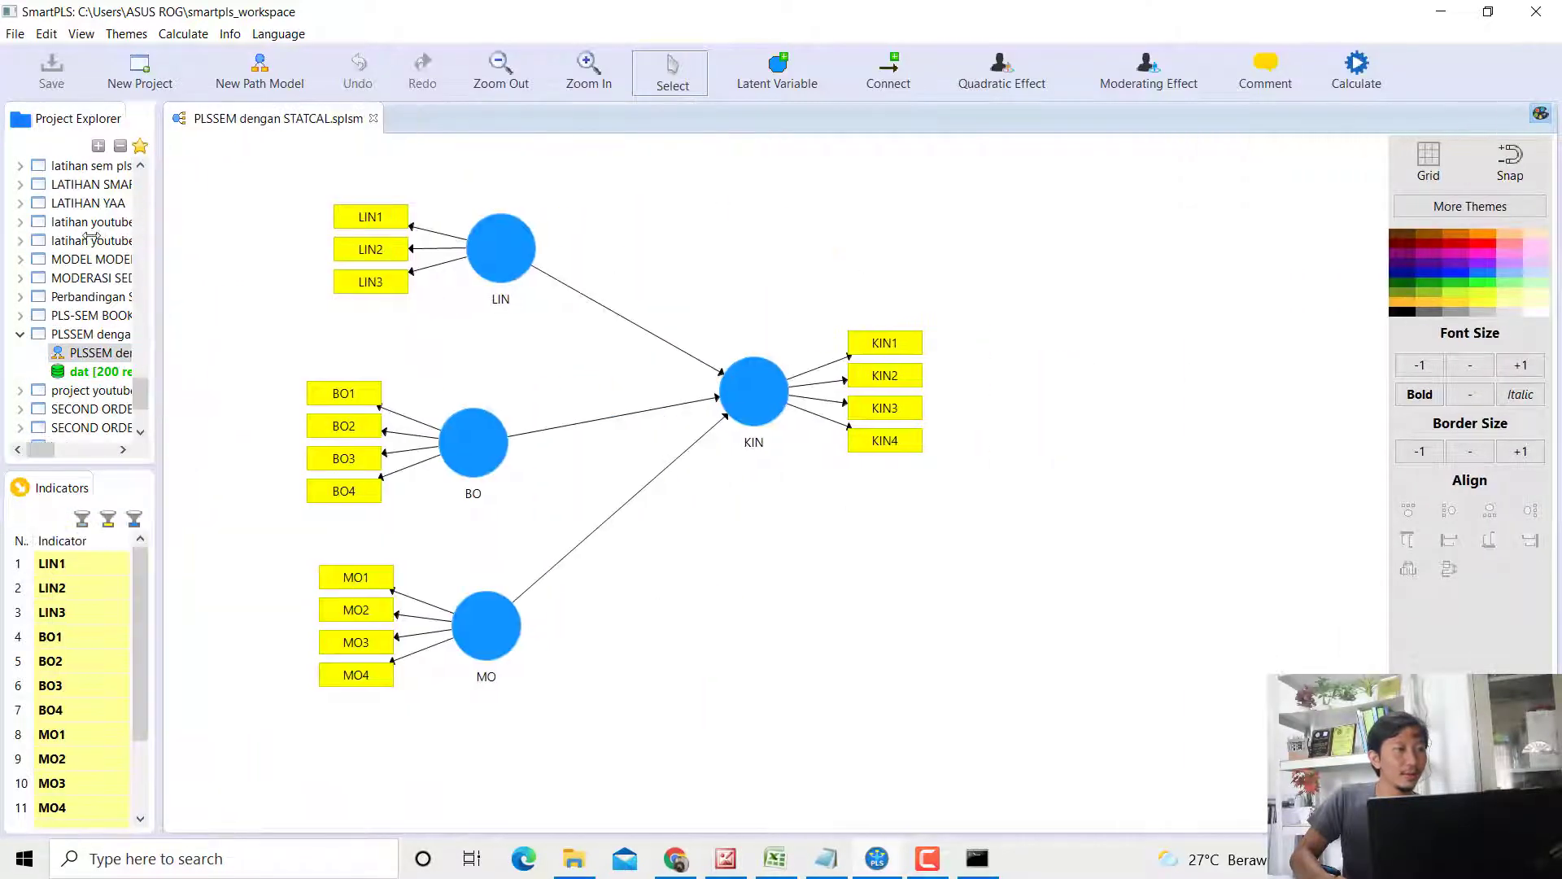
Step: Run the PLS Algorithm on the path model and show its Outer Loadings matrix
{"action": "left_click", "coordinate": [199, 34]}
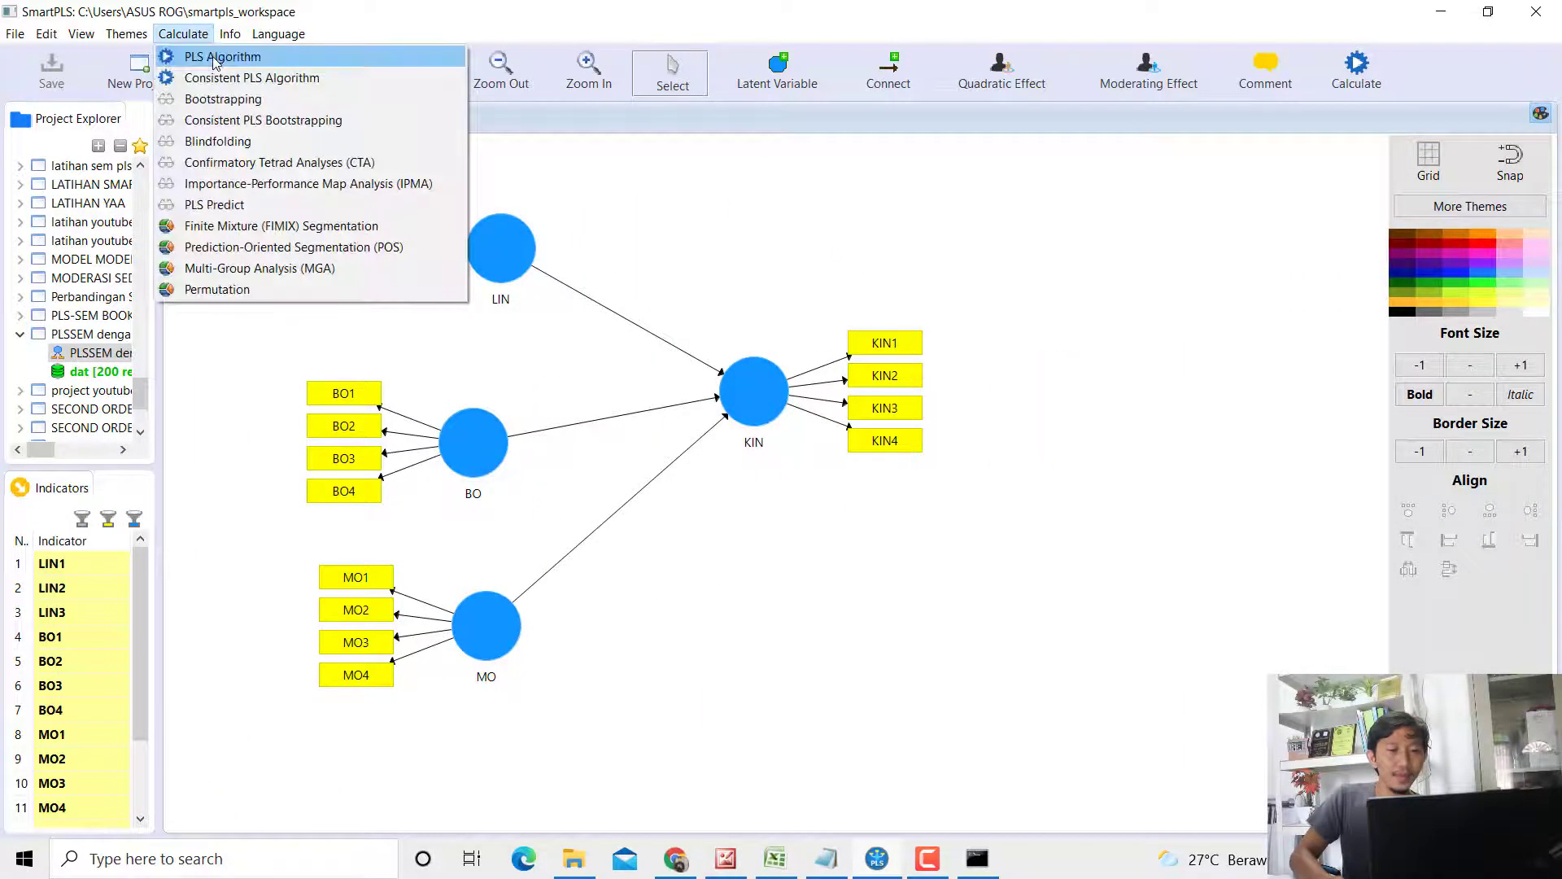
{"action": "left_click", "coordinate": [656, 256]}
{"action": "left_click", "coordinate": [1323, 645]}
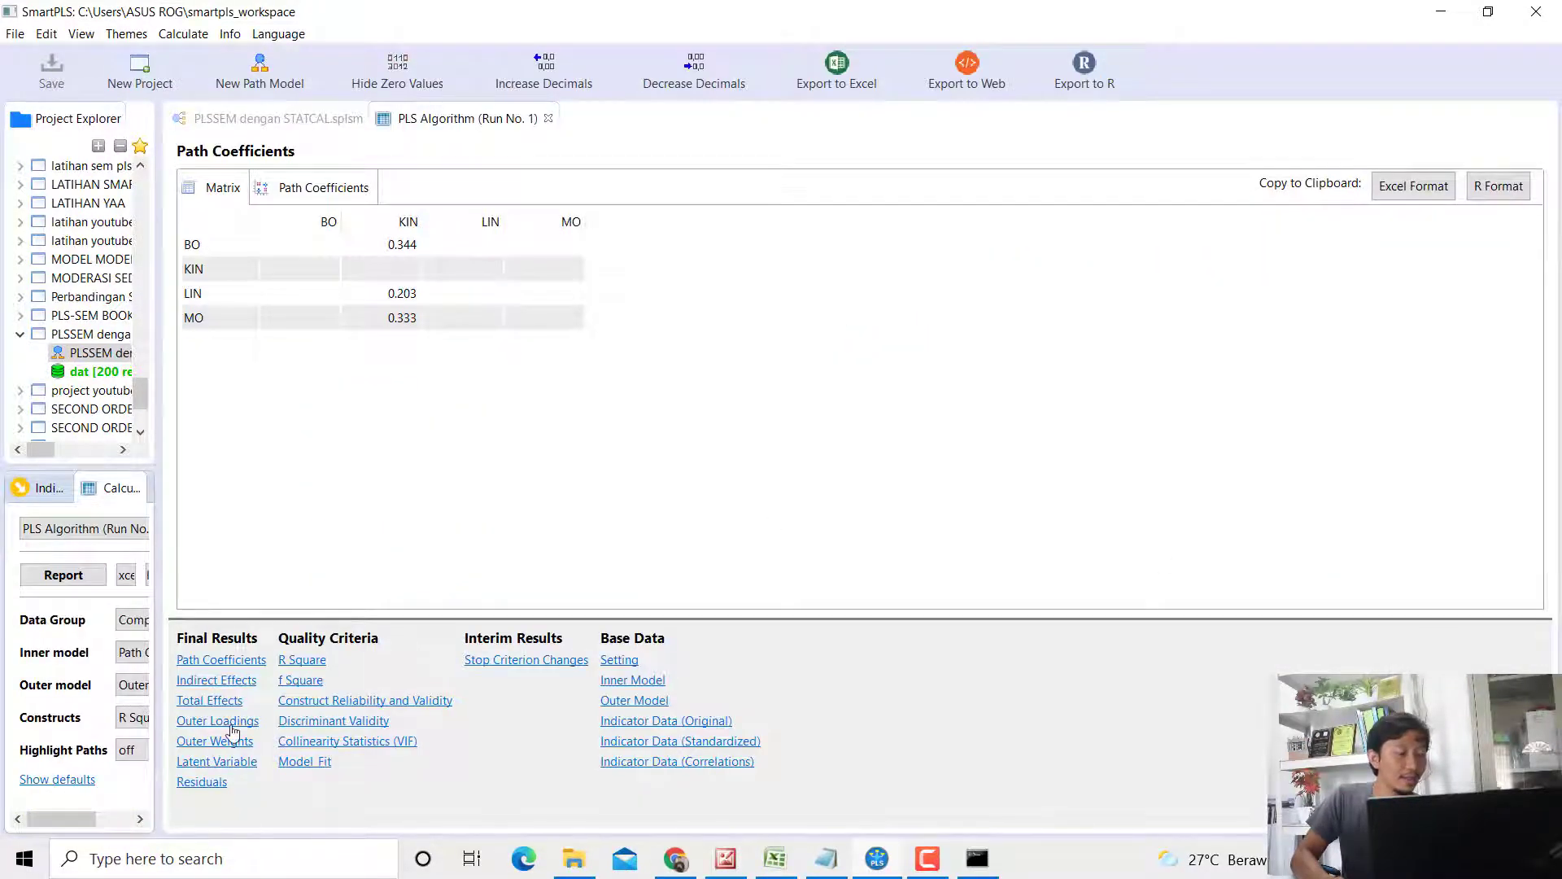
{"action": "left_click", "coordinate": [233, 727]}
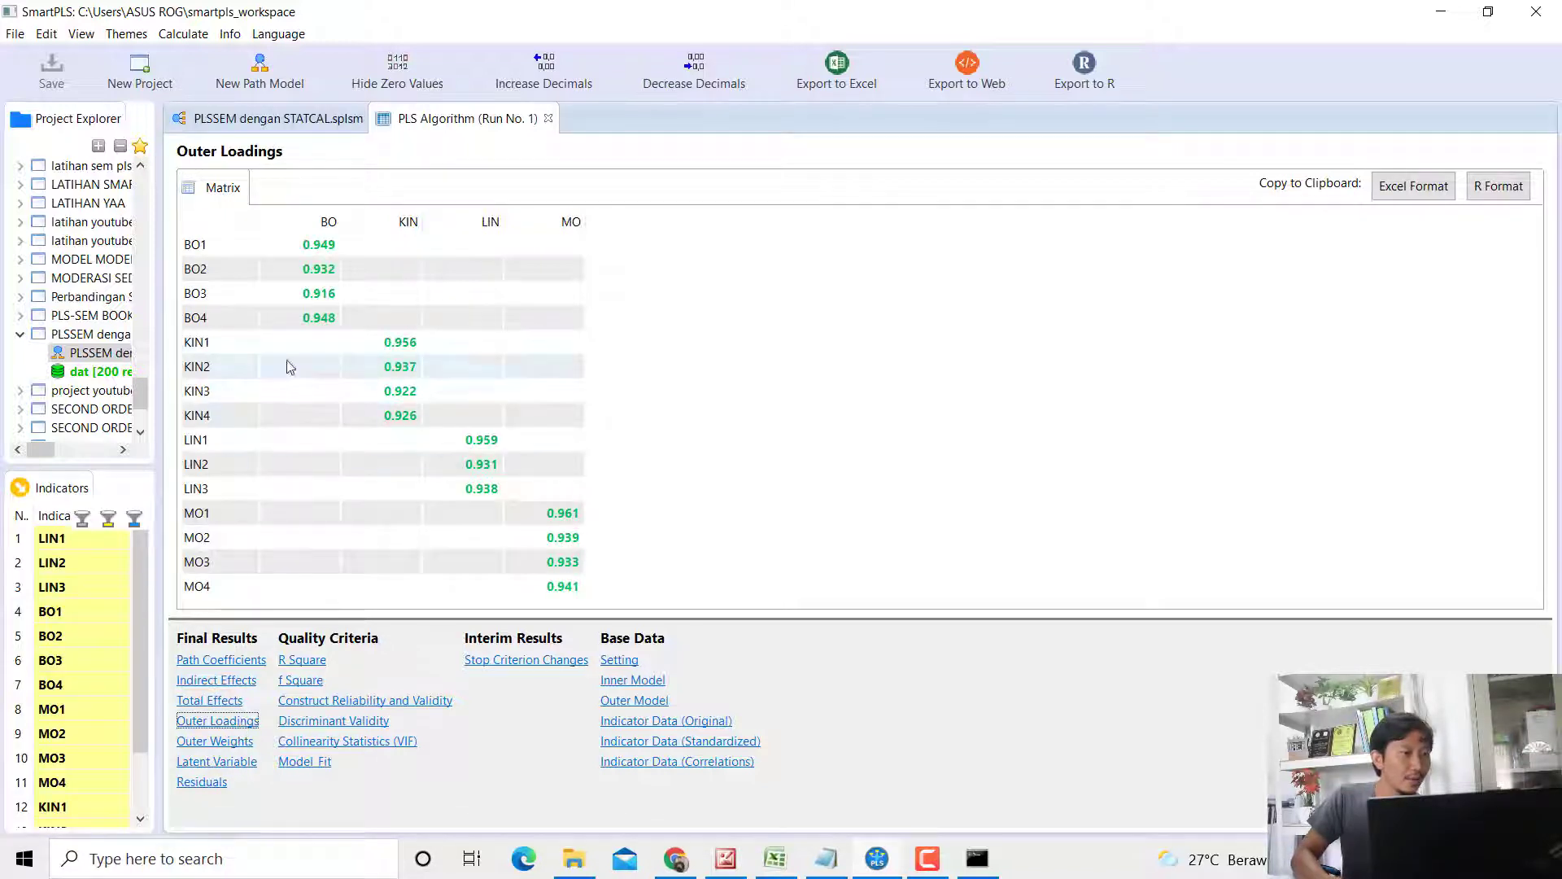
Step: Compare the BO indicator loadings in SmartPLS with STATCAL's Outer Loading table, marking BO1 and BO2 in both
{"action": "left_click", "coordinate": [302, 246]}
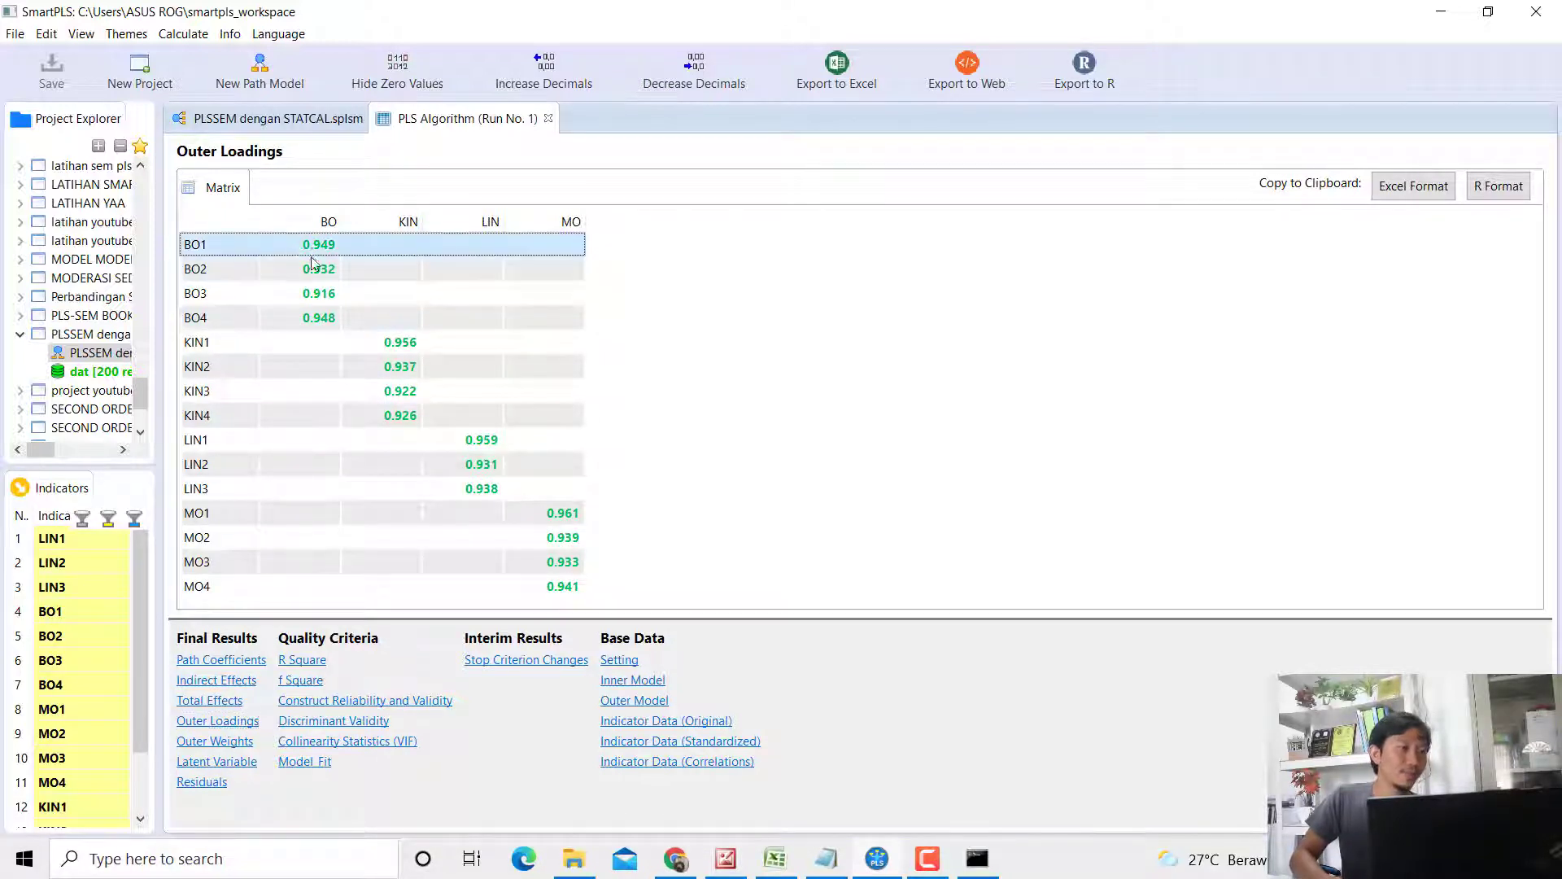
{"action": "left_click", "coordinate": [324, 270]}
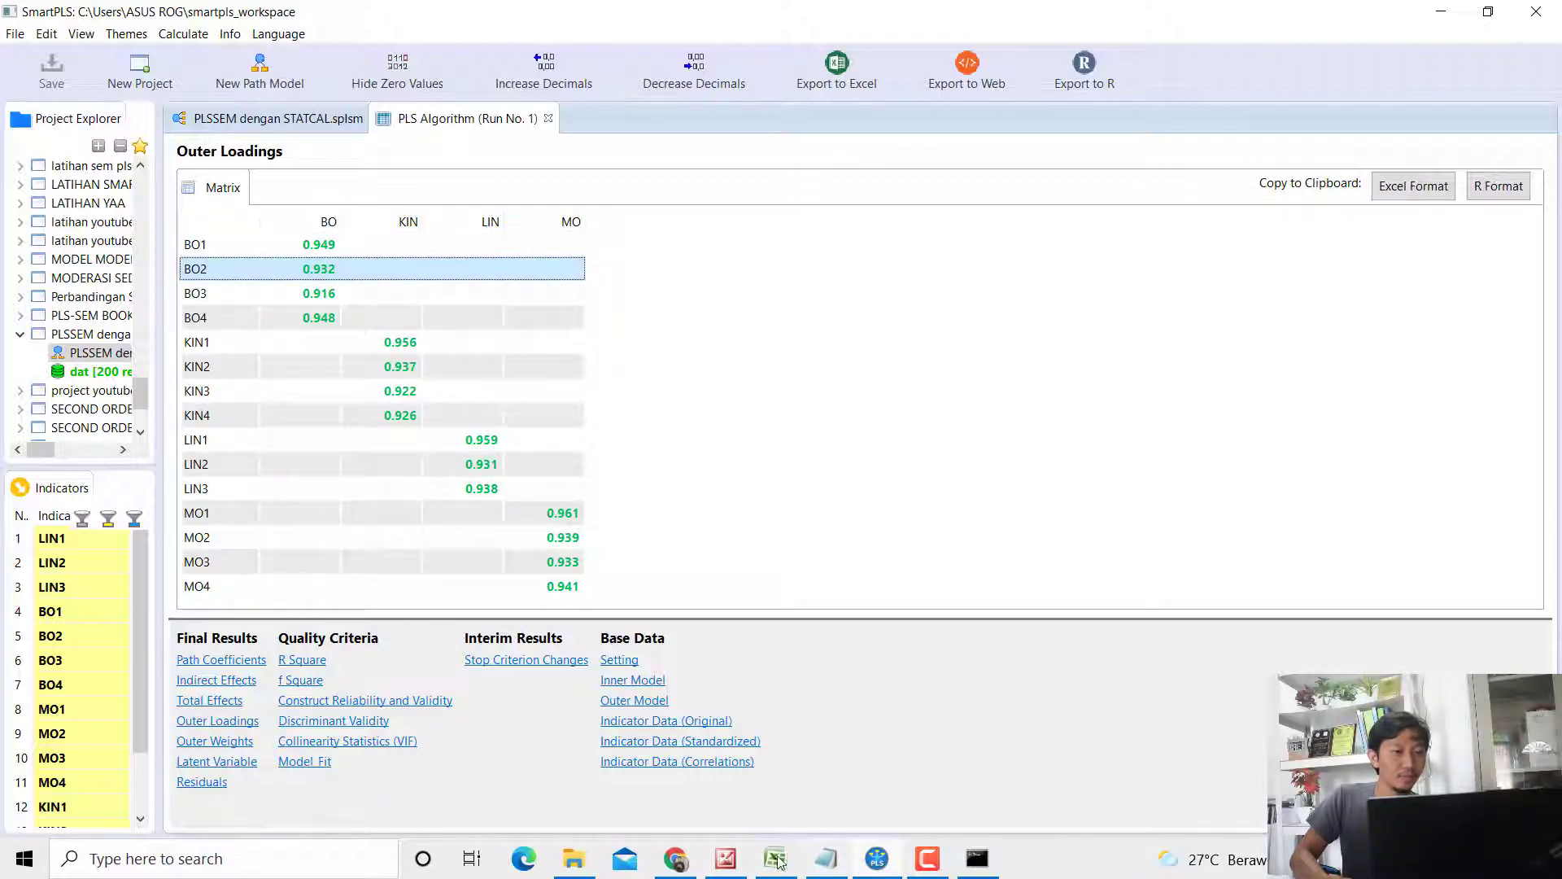
{"action": "left_click", "coordinate": [676, 859]}
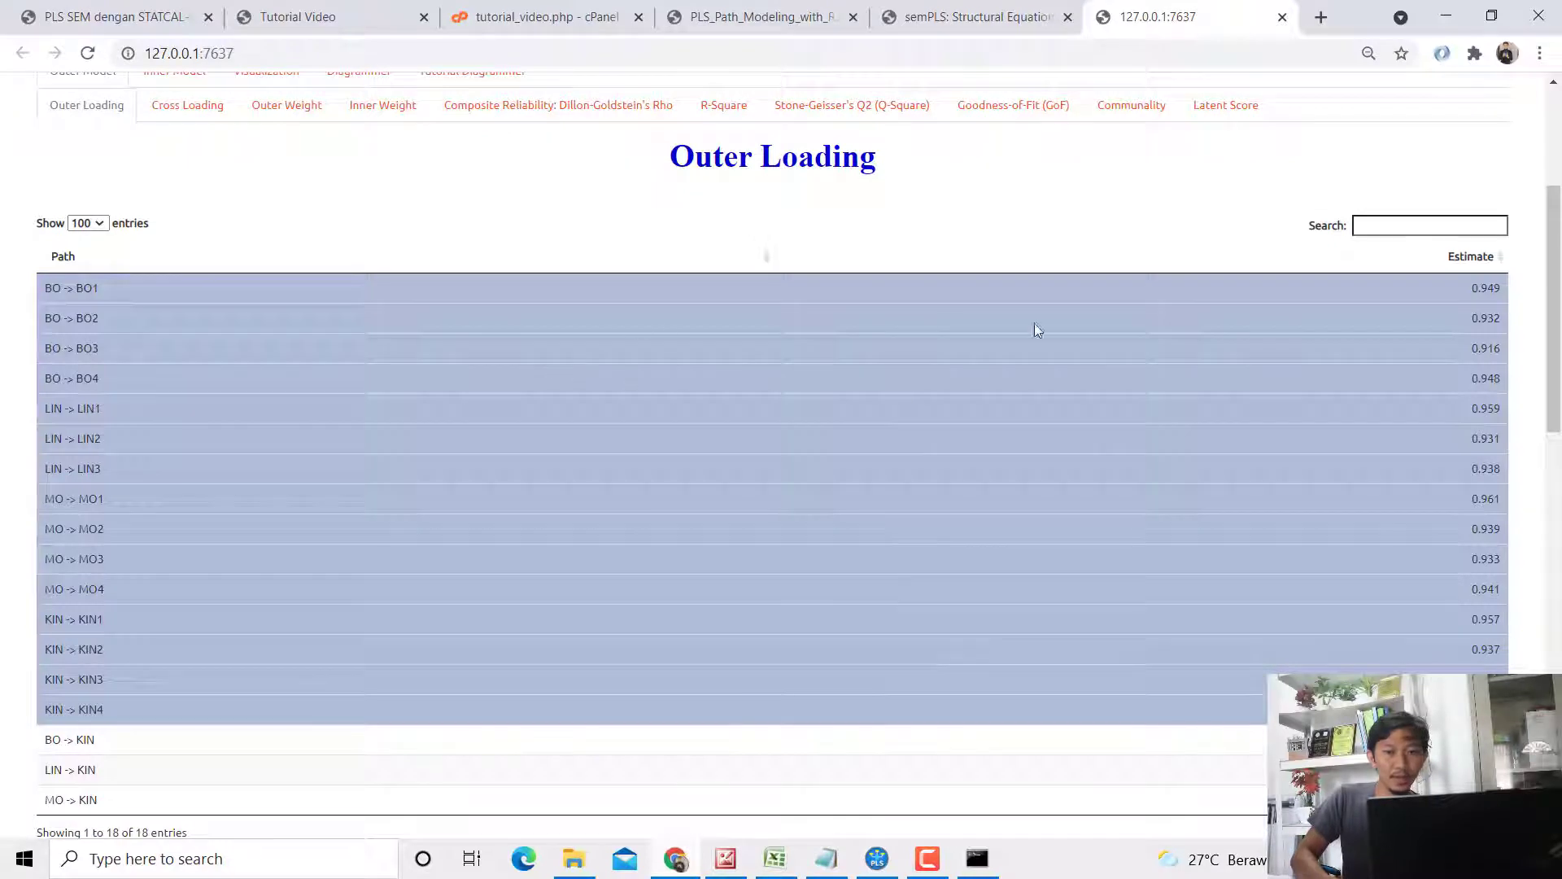
{"action": "double_click", "coordinate": [1482, 290]}
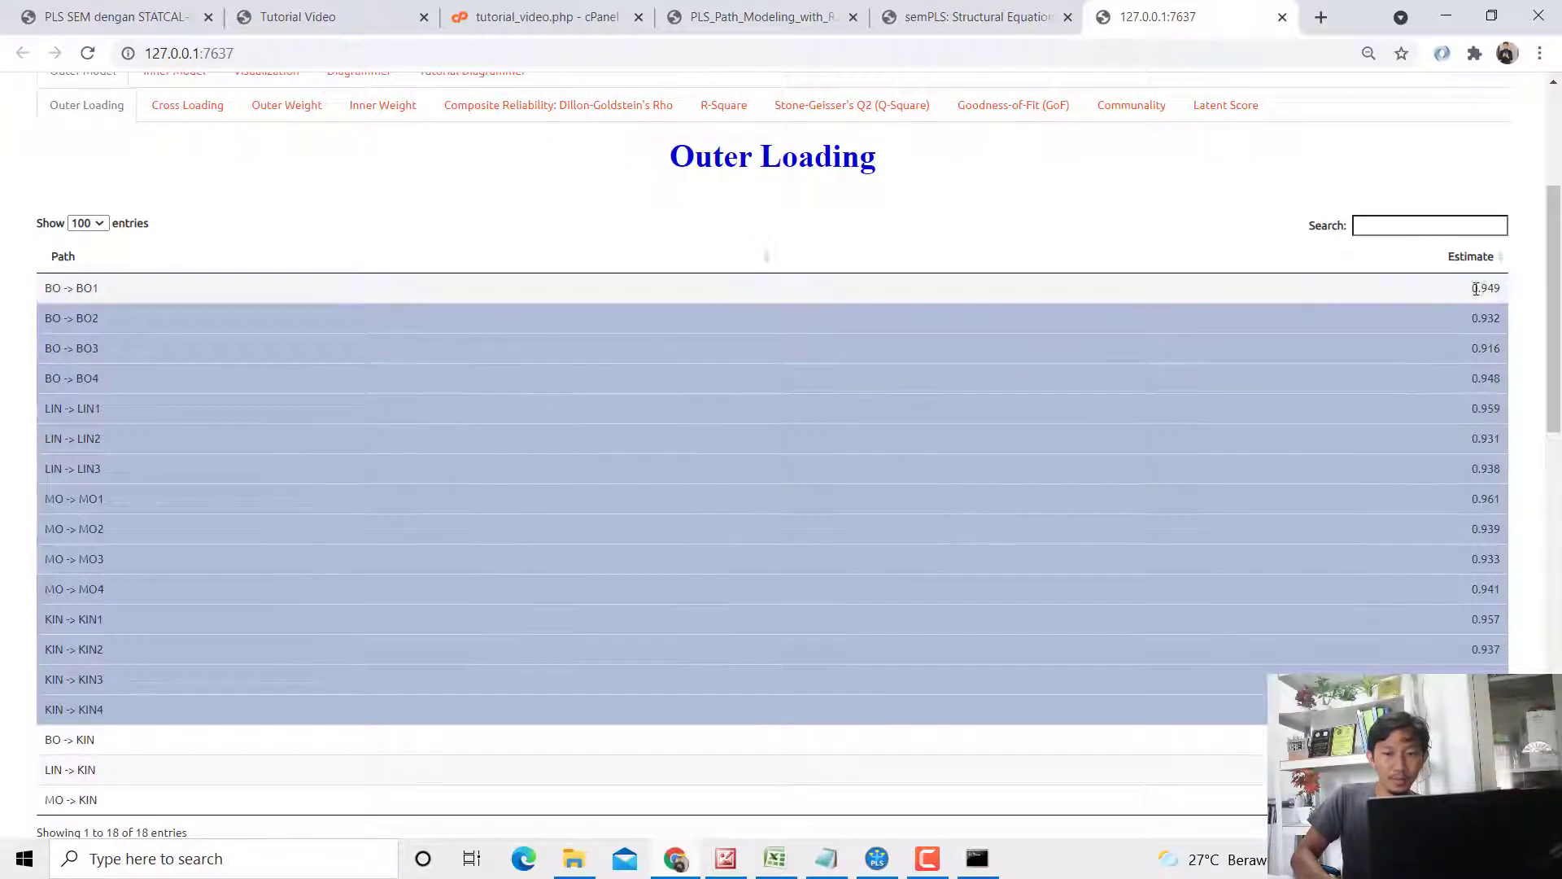
{"action": "left_click", "coordinate": [1489, 345]}
{"action": "left_click", "coordinate": [1490, 375]}
{"action": "left_click", "coordinate": [1476, 324]}
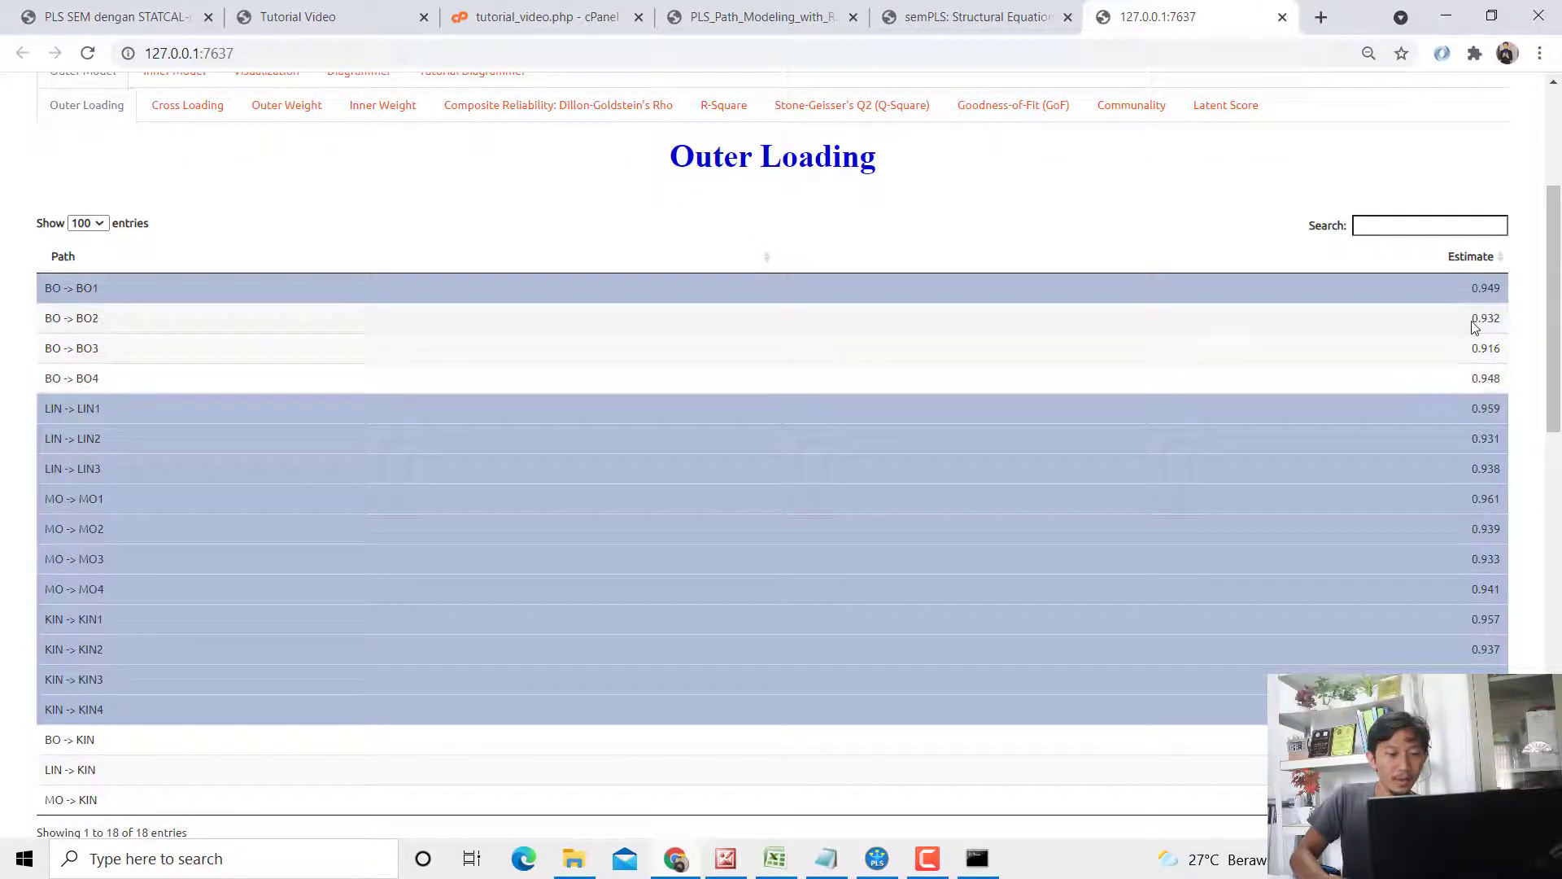
{"action": "double_click", "coordinate": [1481, 319]}
{"action": "left_click", "coordinate": [877, 859]}
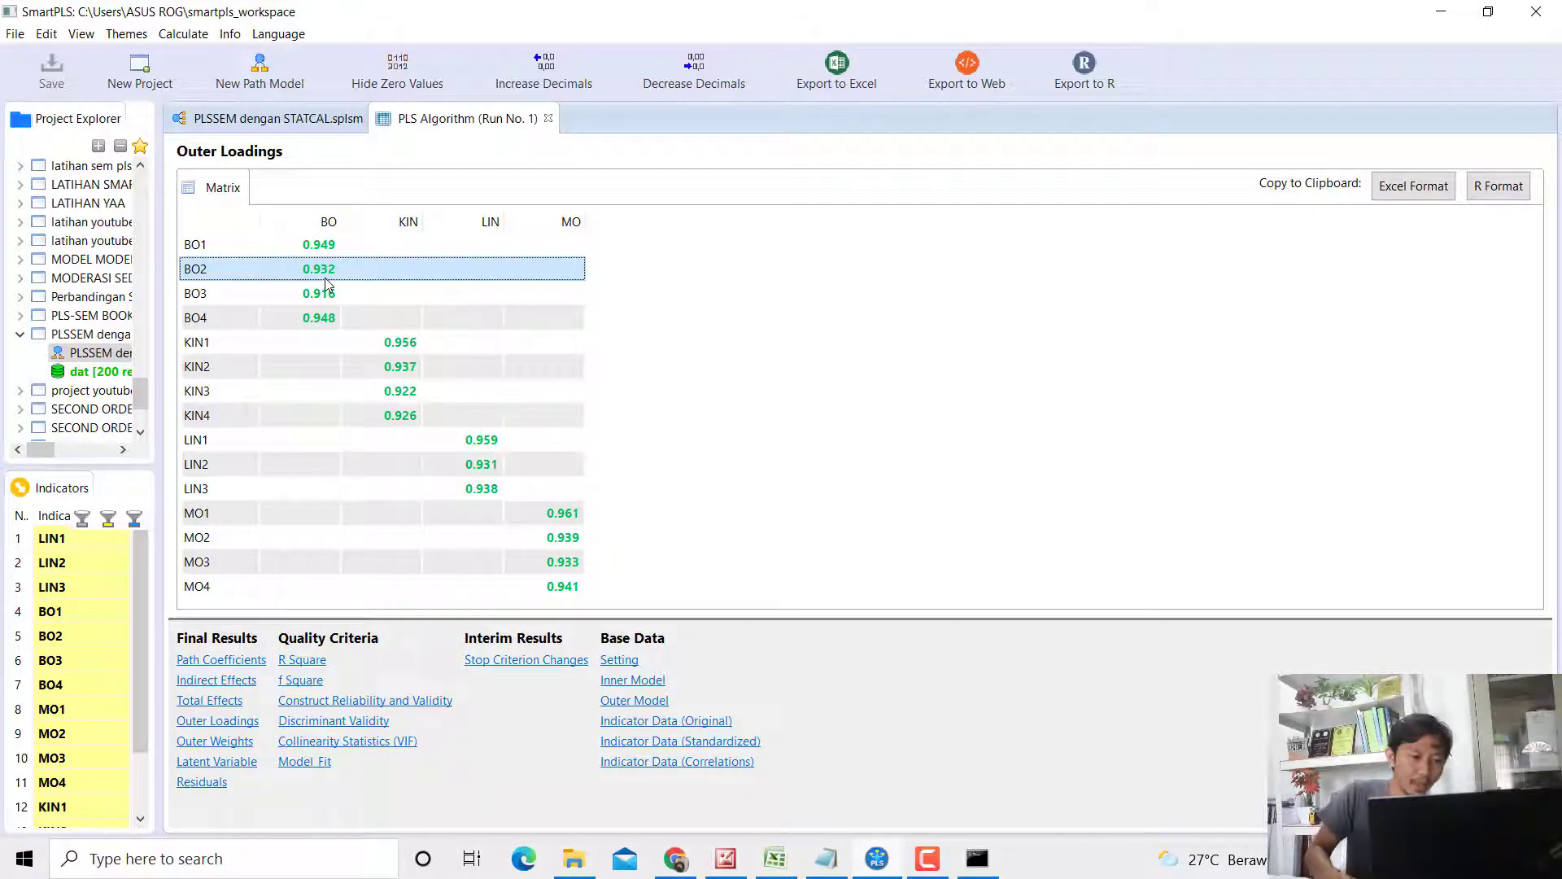
{"action": "left_click", "coordinate": [680, 859]}
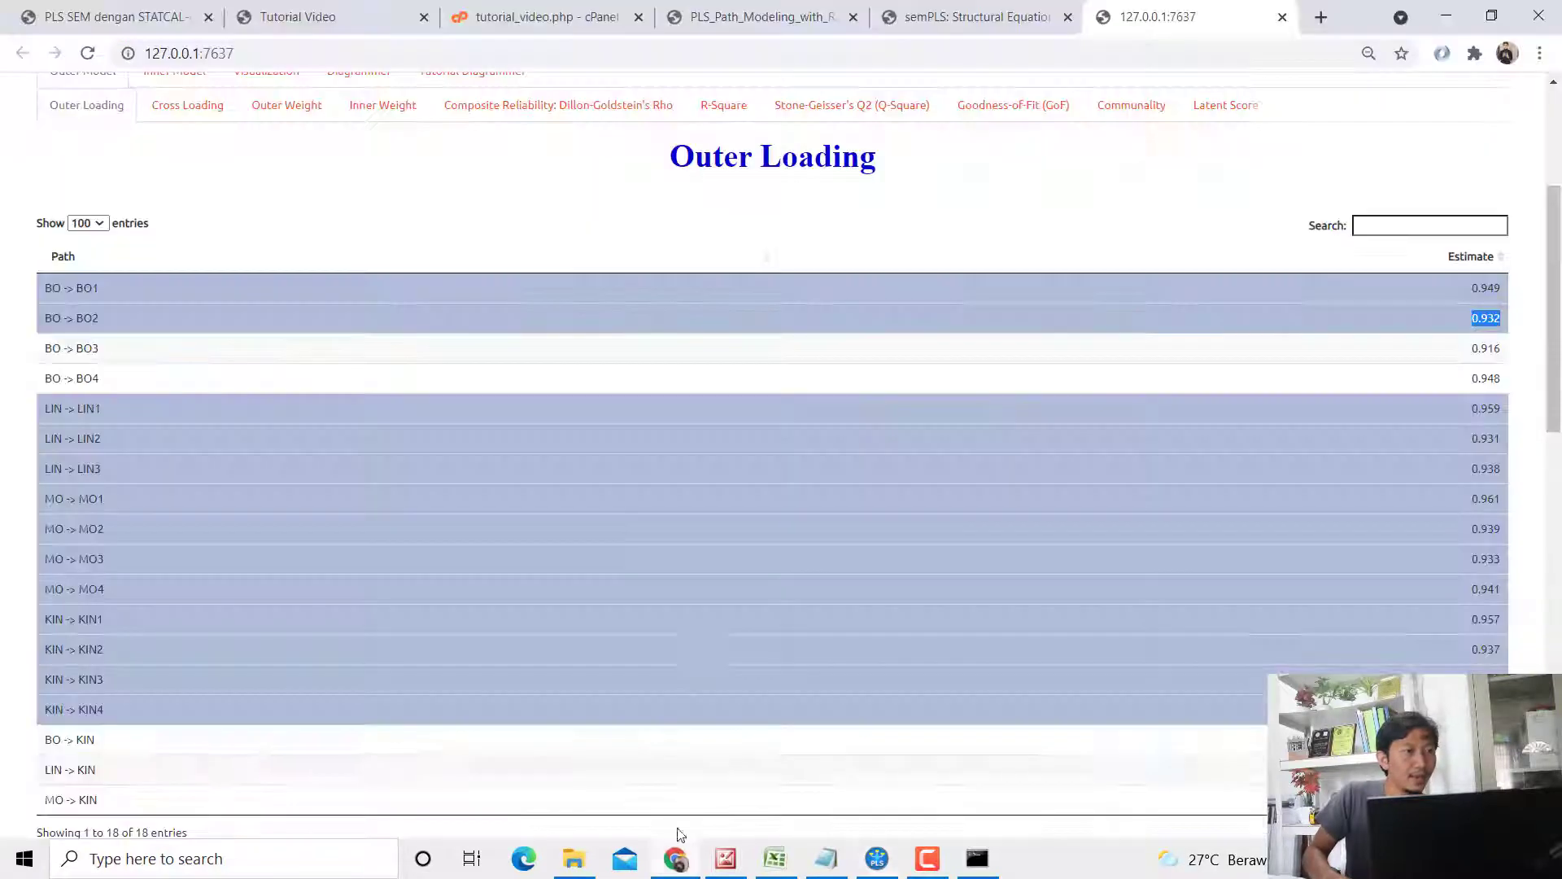
Step: Return to the STATCAL PDF and read section 1.5.2 on Communality (Average Variance Extracted) on page 14
{"action": "scroll", "coordinate": [616, 569], "scroll_direction": "up", "scroll_amount": 1}
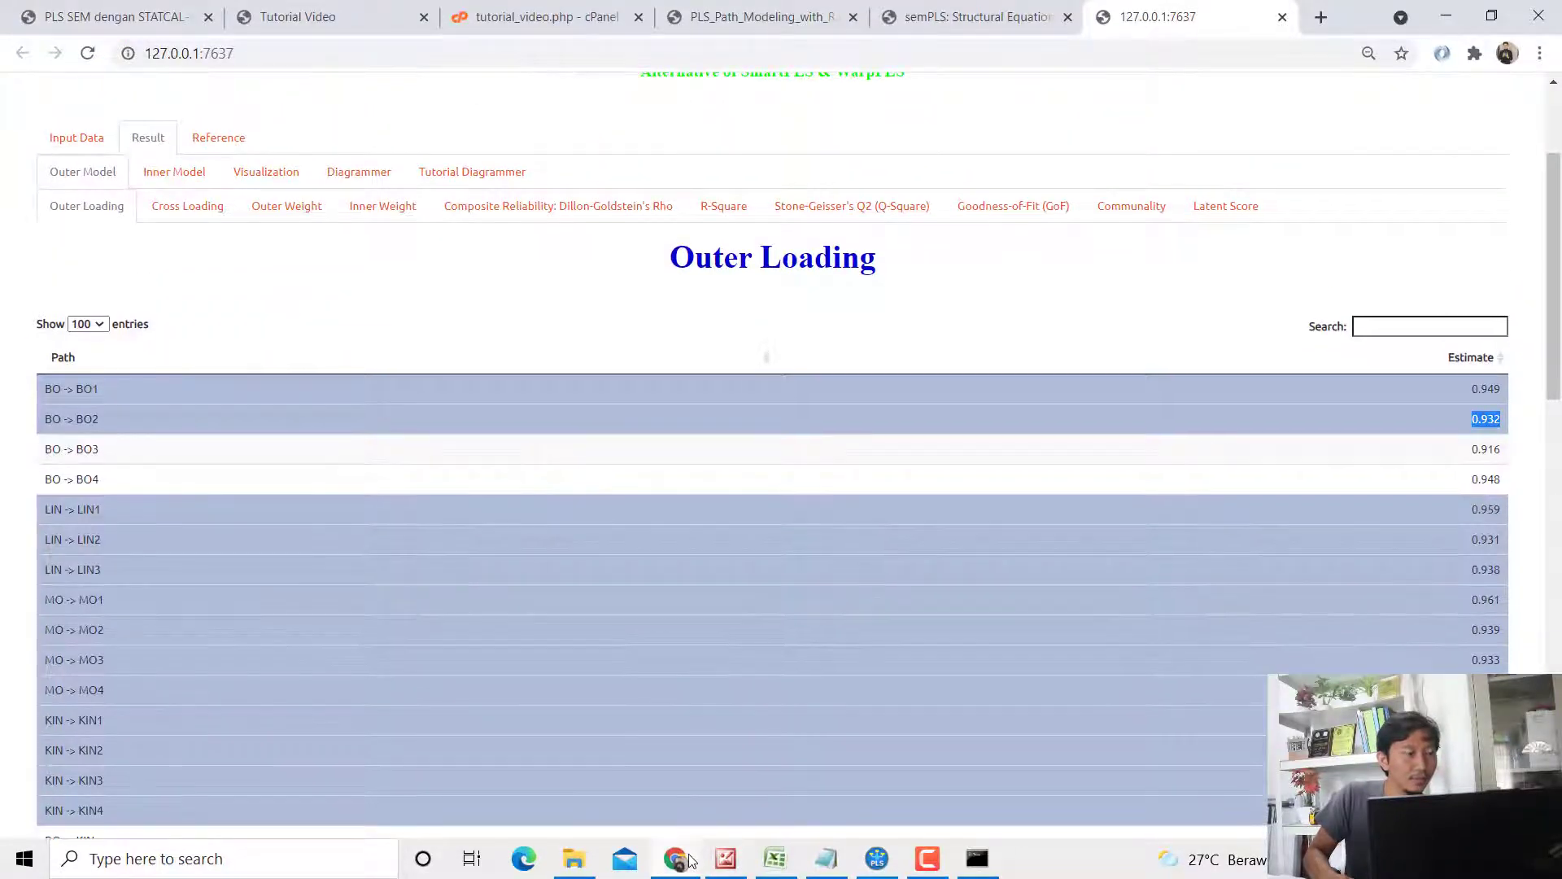
{"action": "left_click", "coordinate": [688, 859]}
{"action": "left_click", "coordinate": [683, 858]}
{"action": "left_click", "coordinate": [991, 17]}
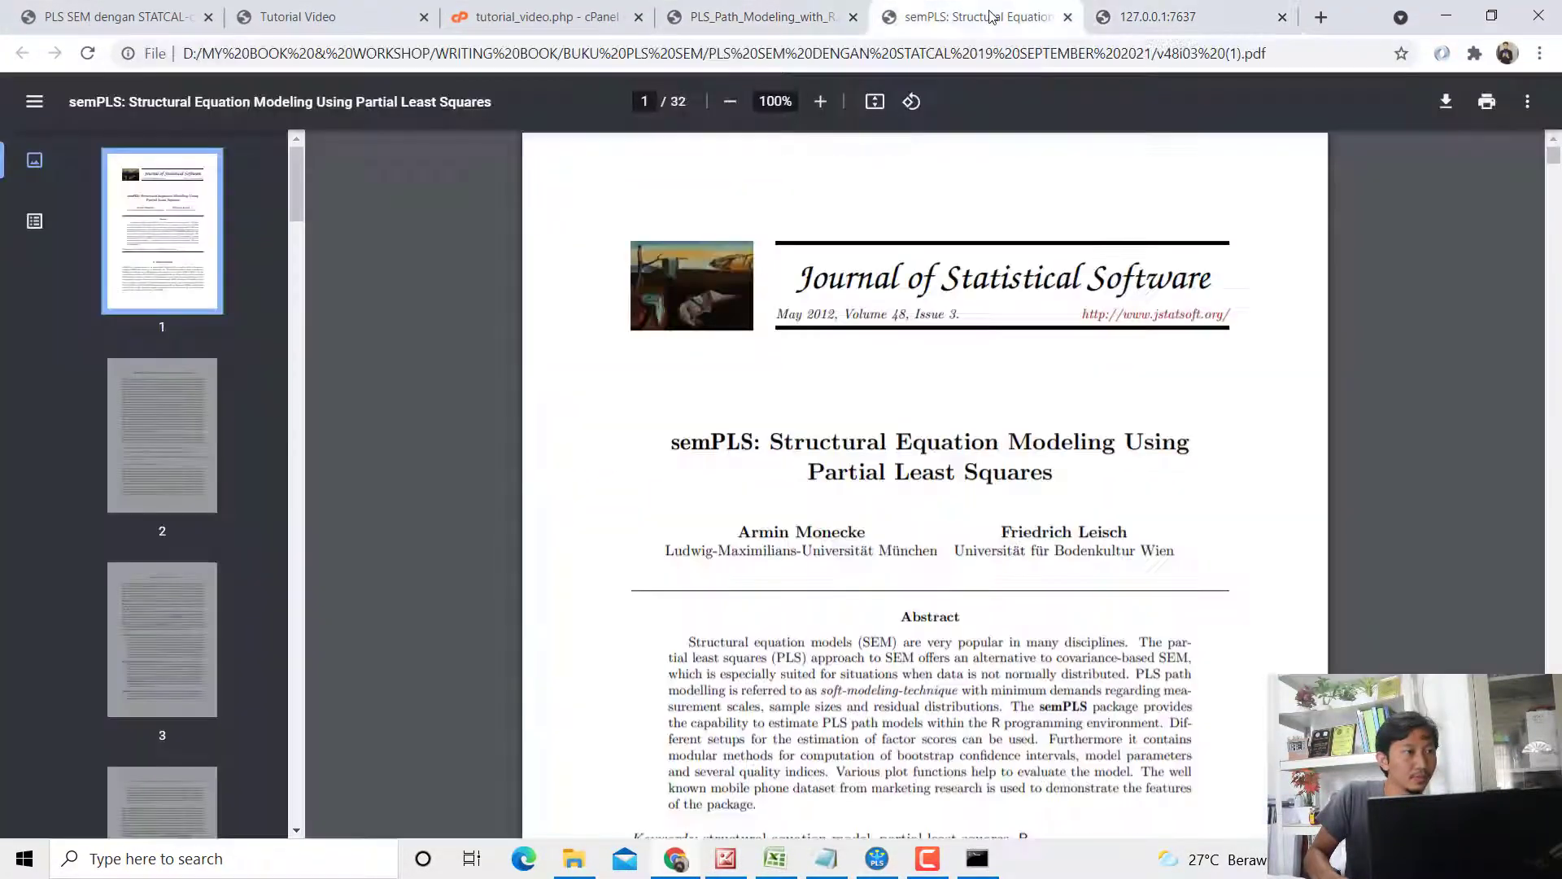
{"action": "left_click", "coordinate": [122, 16]}
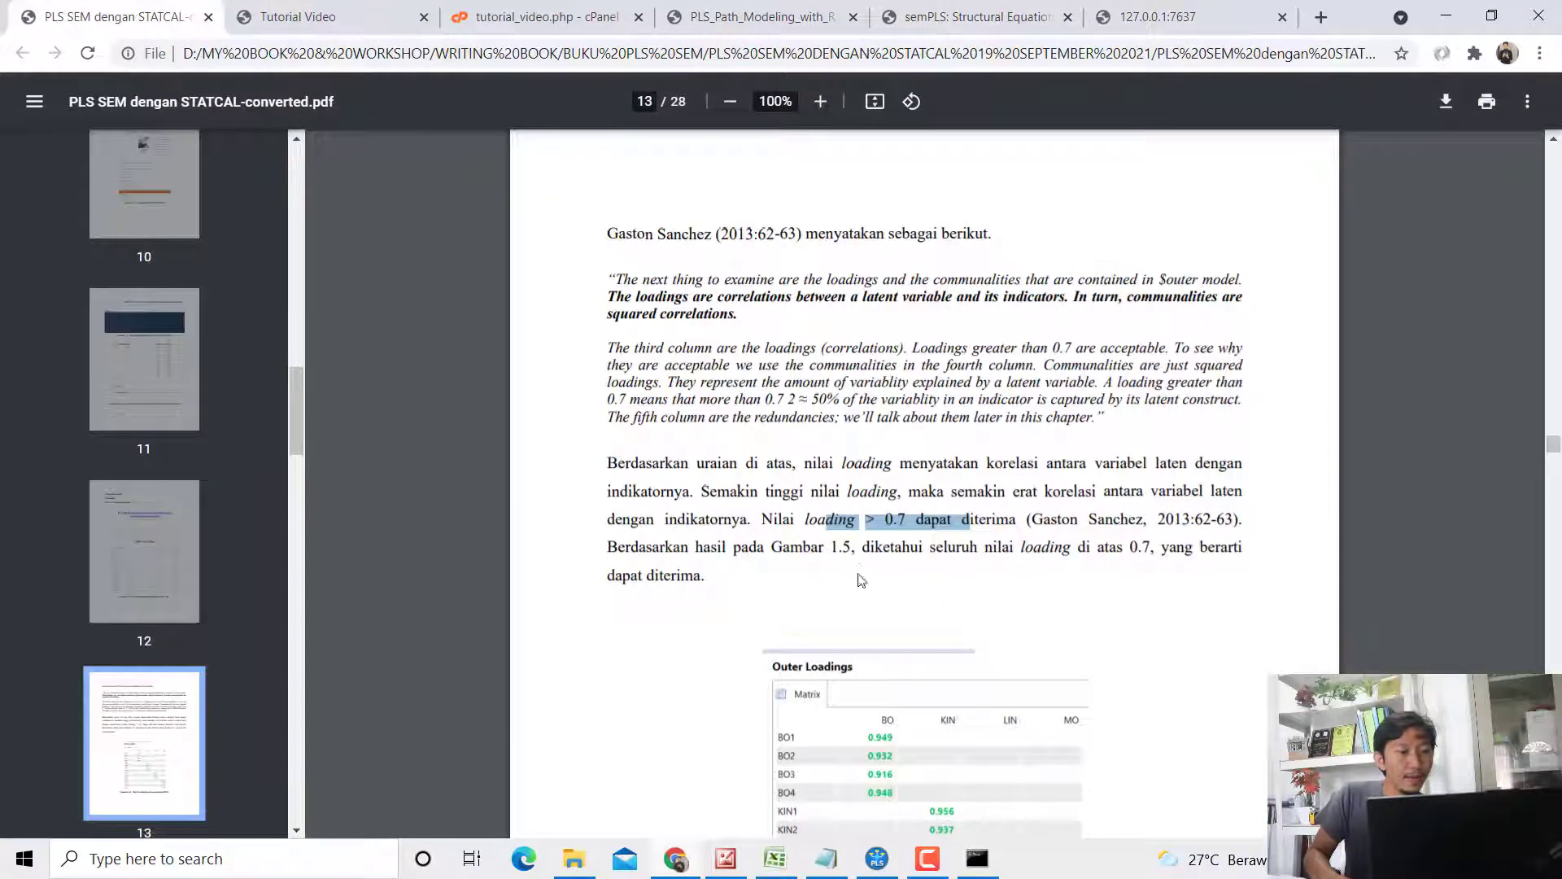
{"action": "scroll", "coordinate": [861, 580], "scroll_direction": "down", "scroll_amount": 10}
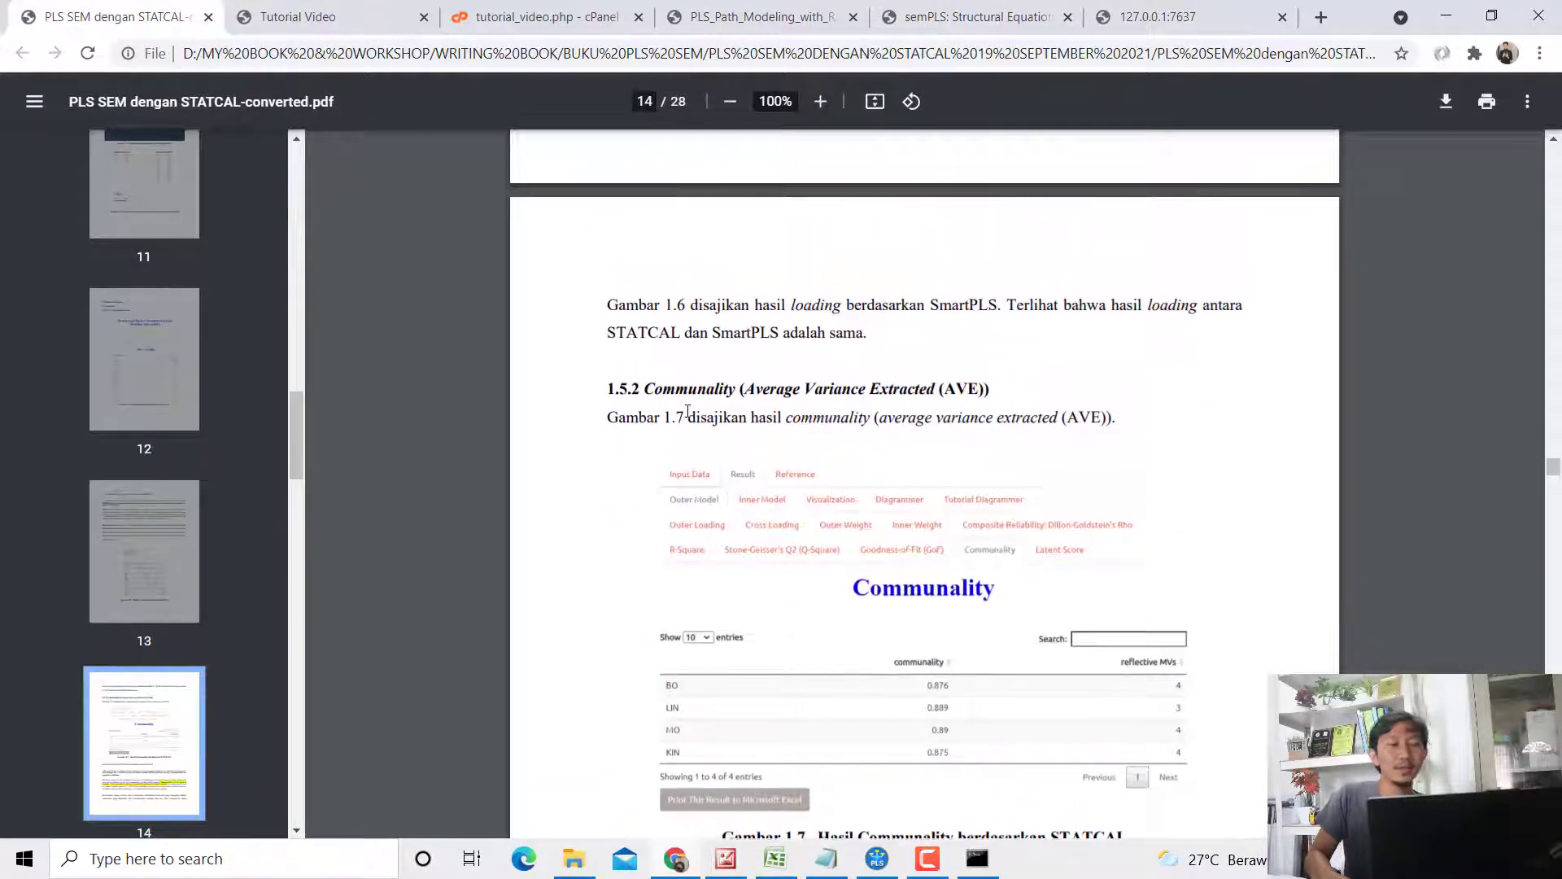
{"action": "scroll", "coordinate": [700, 399], "scroll_direction": "down", "scroll_amount": 1}
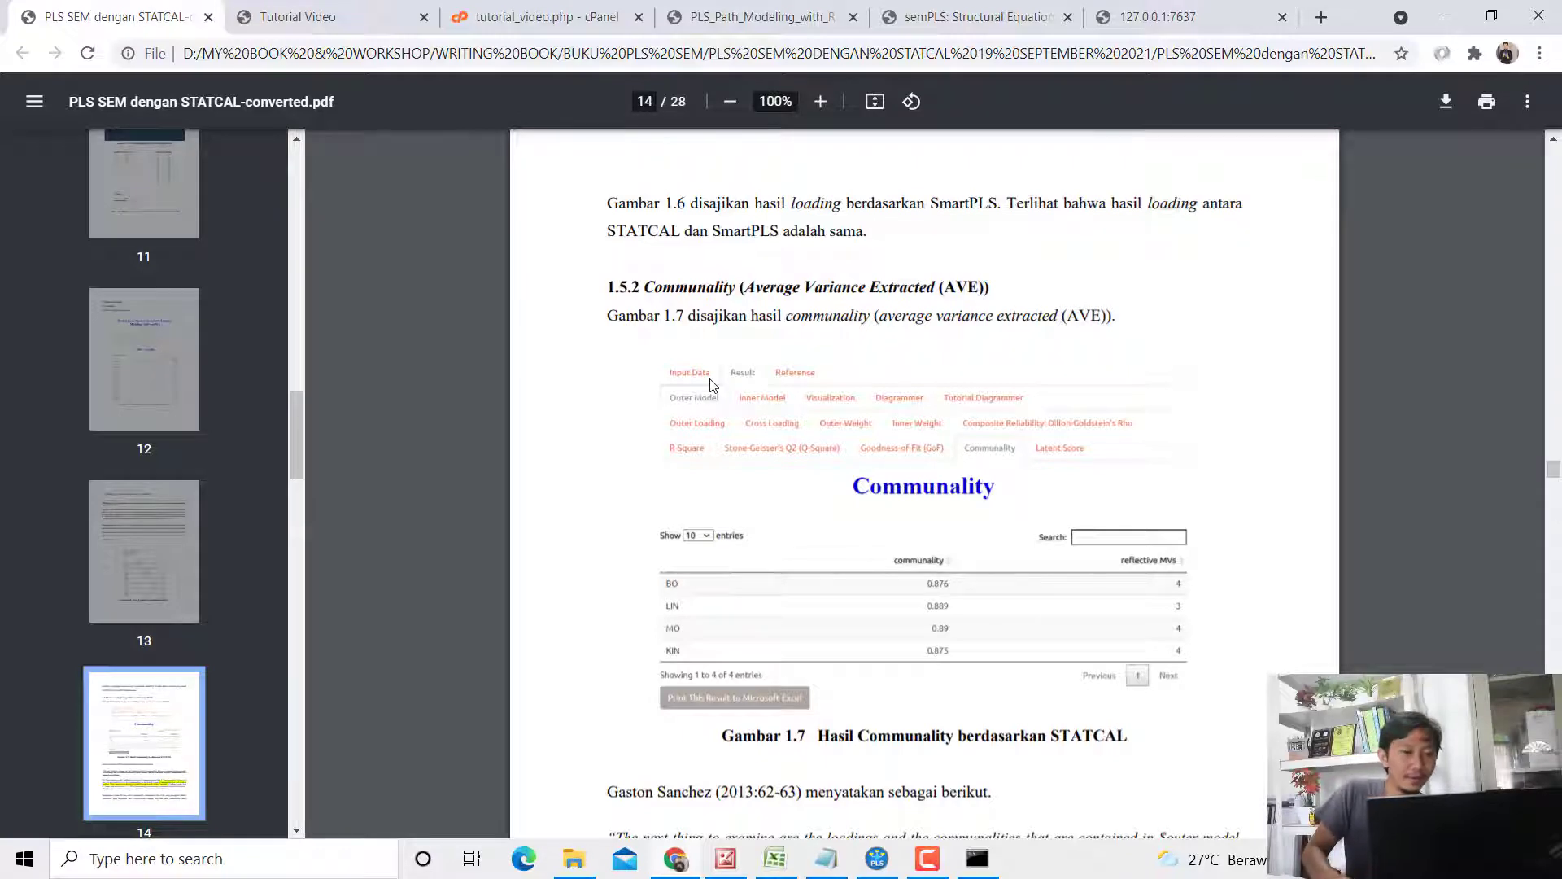
{"action": "scroll", "coordinate": [824, 368], "scroll_direction": "down", "scroll_amount": 1}
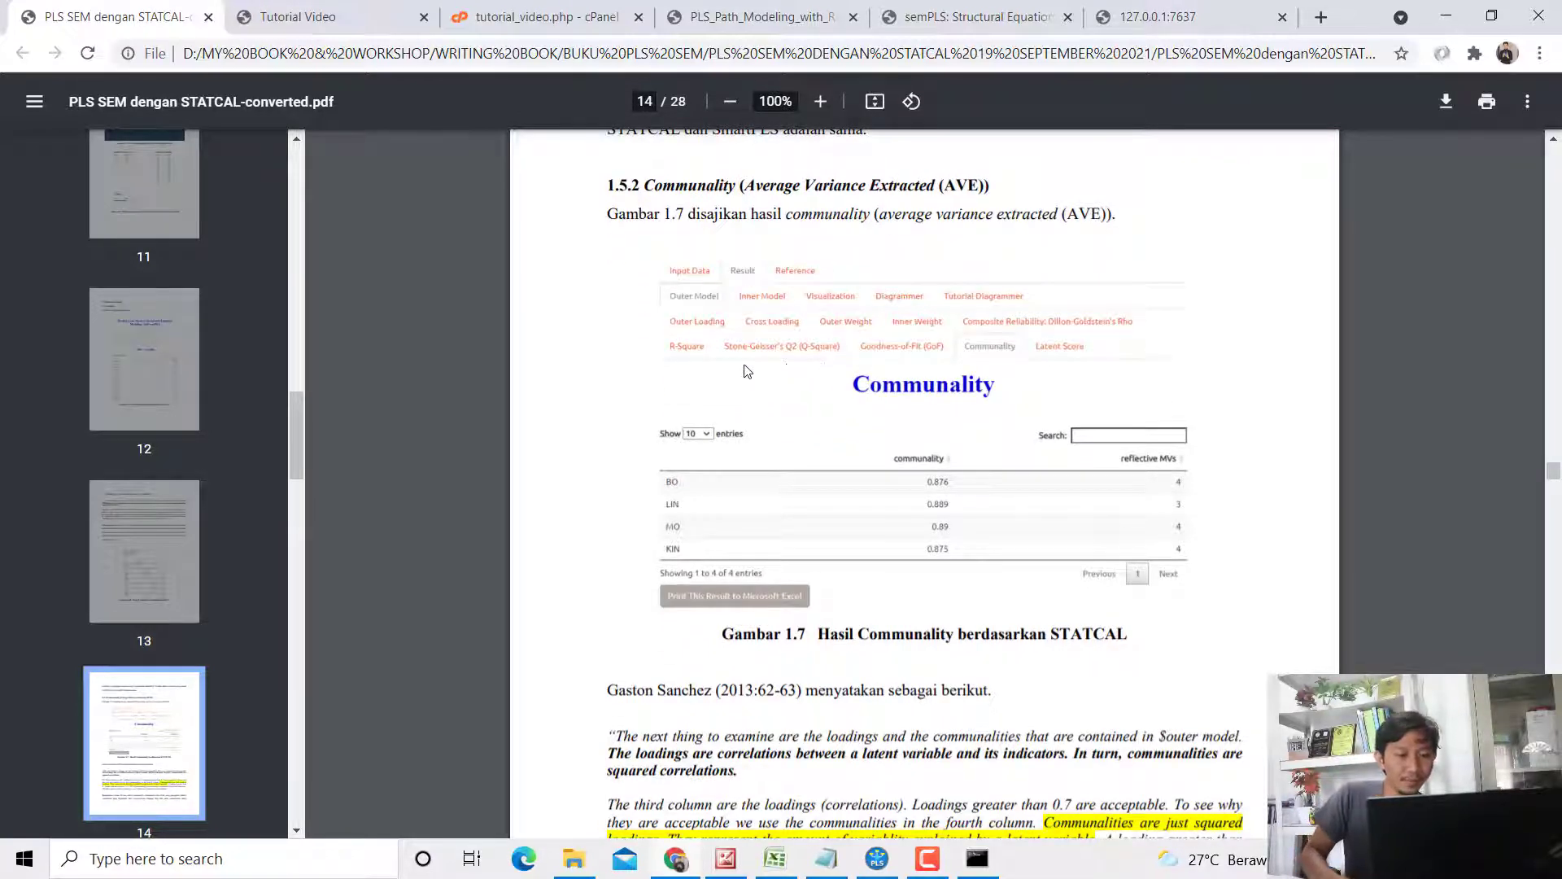
{"action": "scroll", "coordinate": [946, 505], "scroll_direction": "down", "scroll_amount": 2}
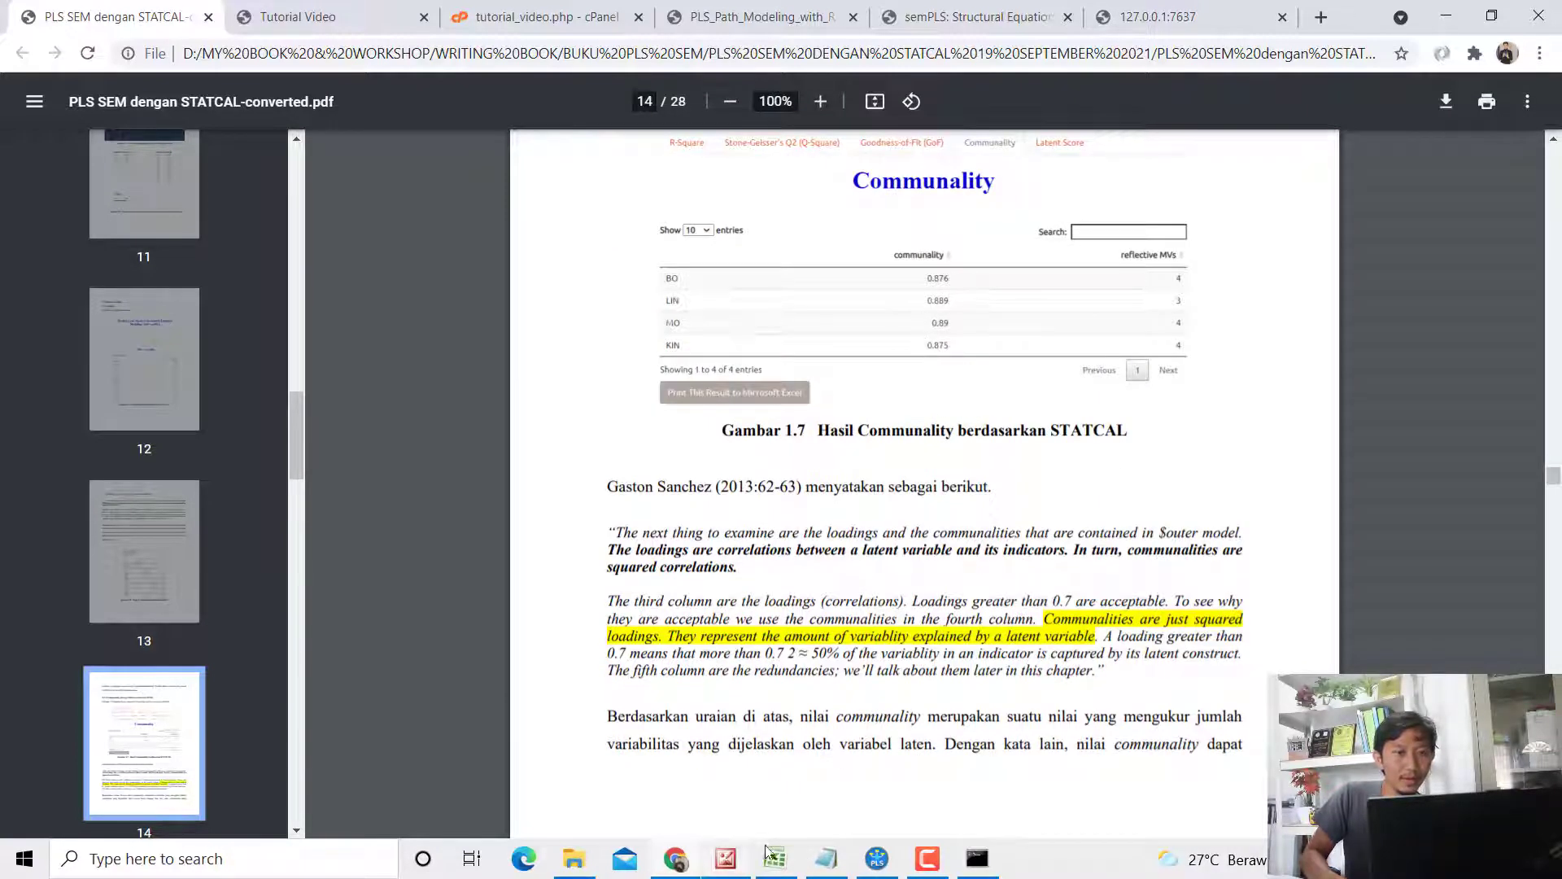
Step: Show the Communality results of the outer model in STATCAL and select the BO row
{"action": "left_click", "coordinate": [1155, 17]}
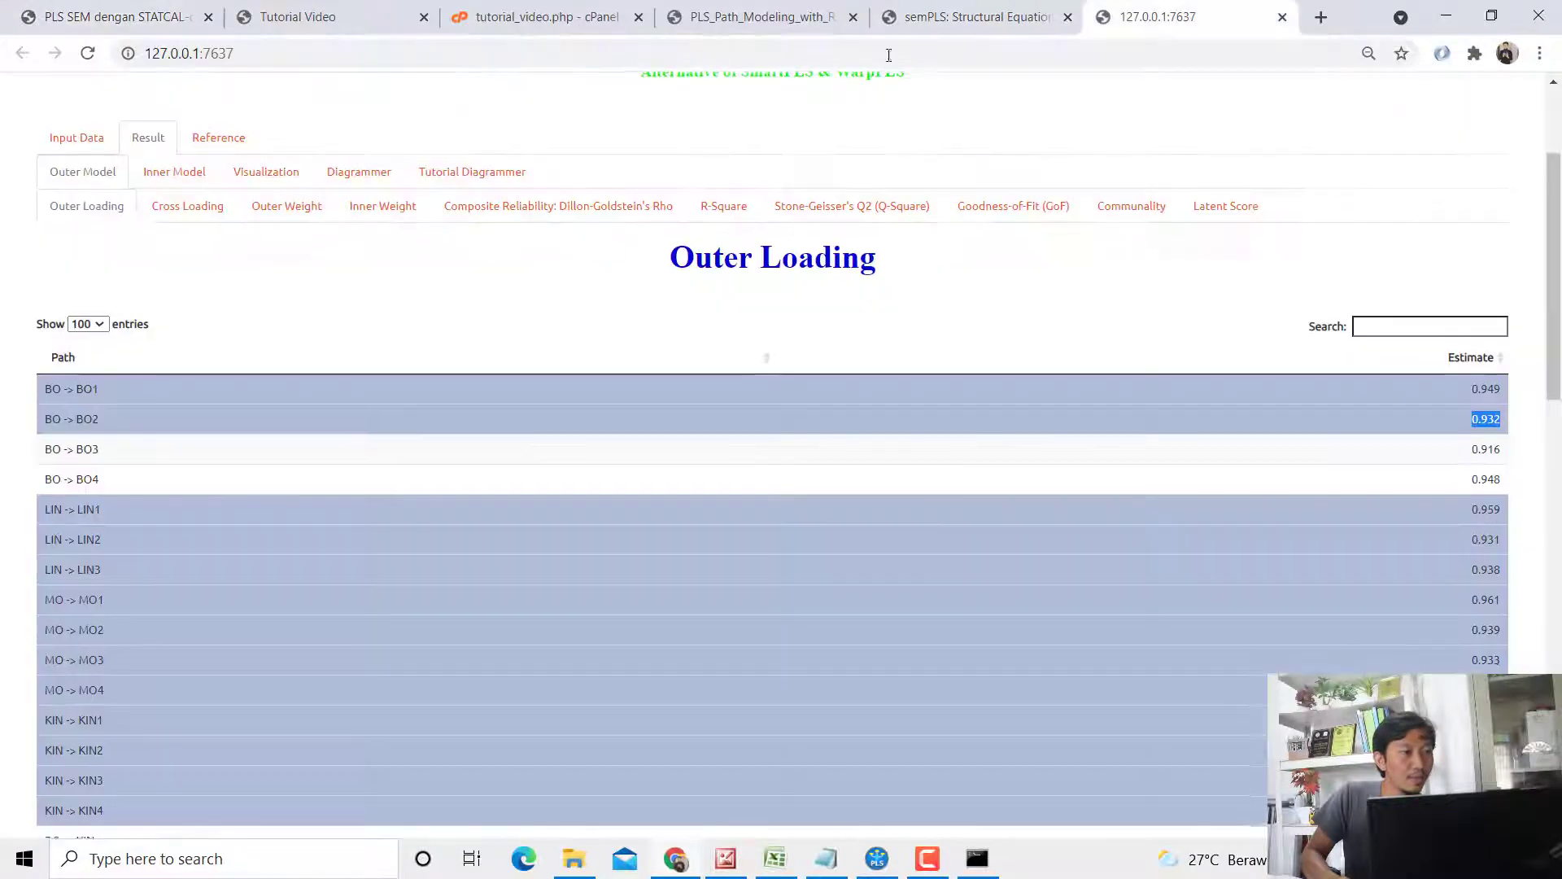
{"action": "left_click", "coordinate": [288, 276]}
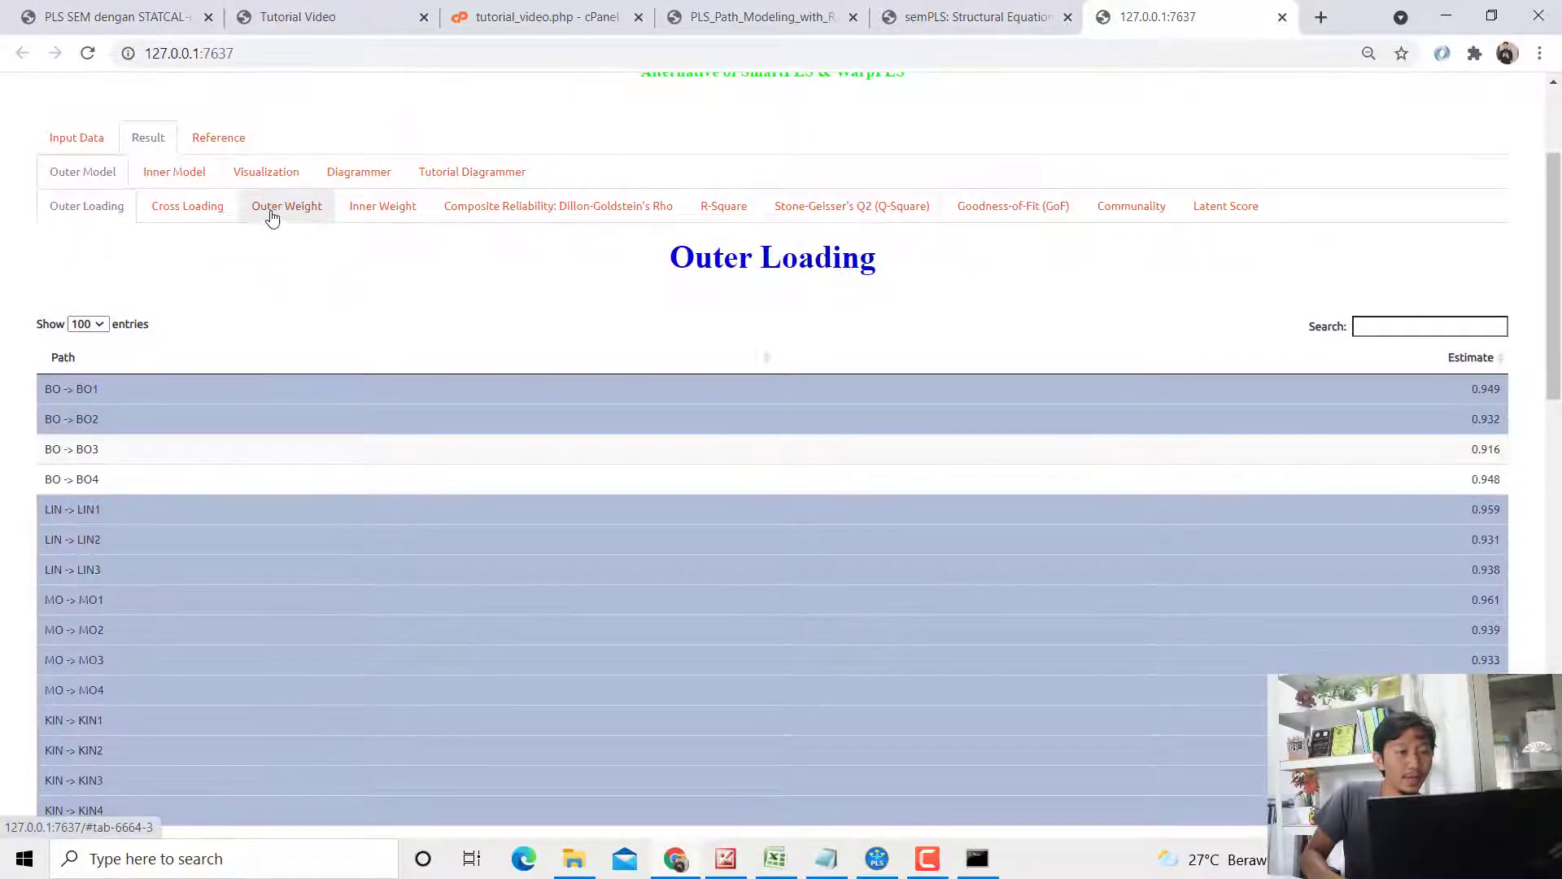
{"action": "left_click", "coordinate": [1115, 214]}
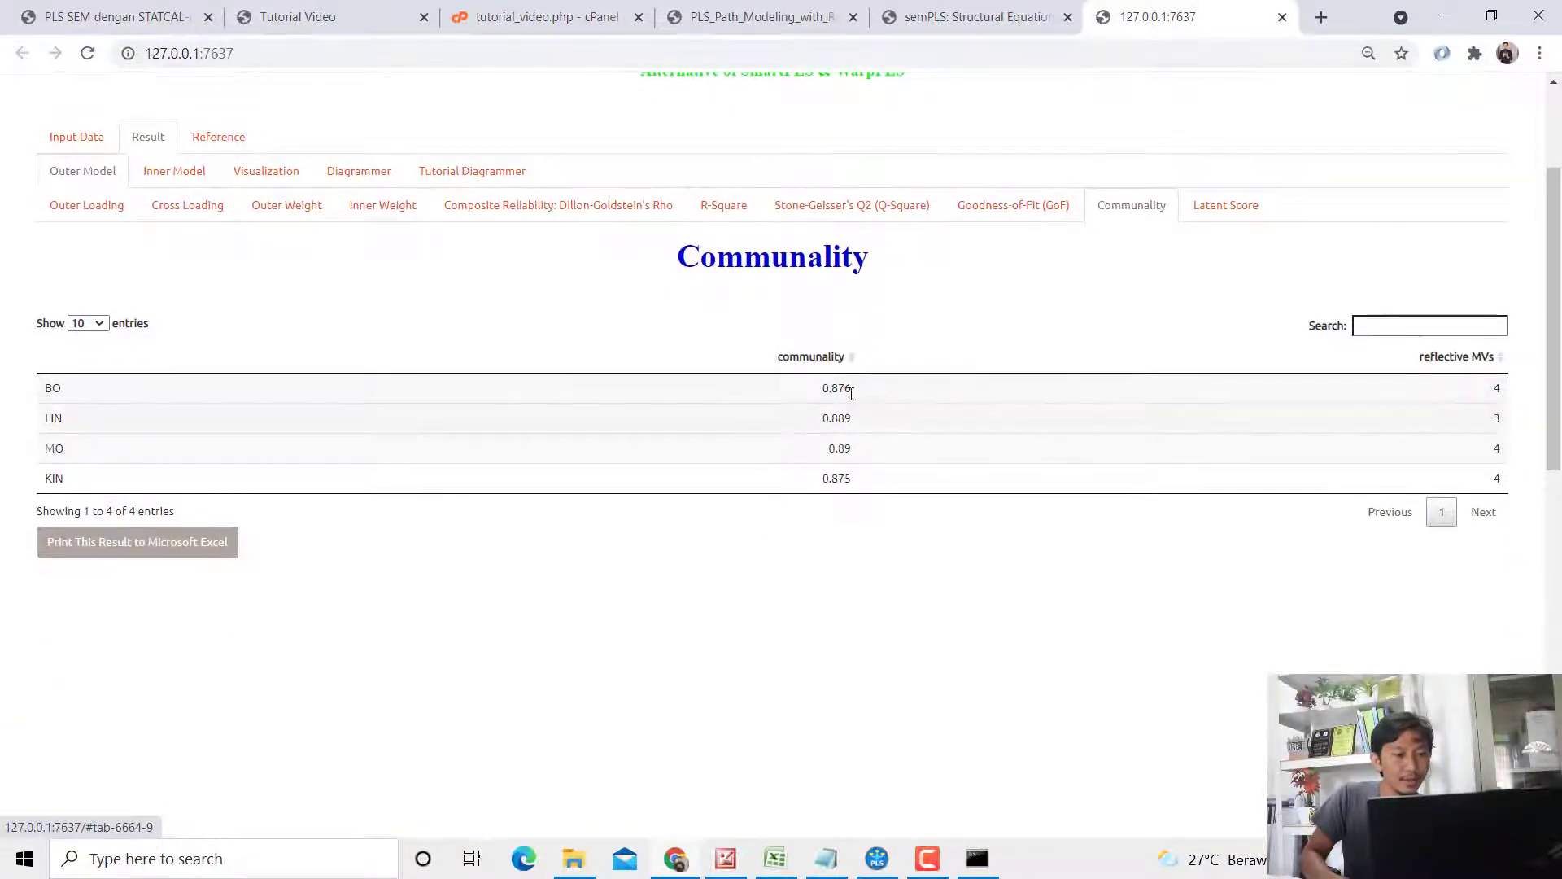
{"action": "scroll", "coordinate": [869, 338], "scroll_direction": "down", "scroll_amount": 1}
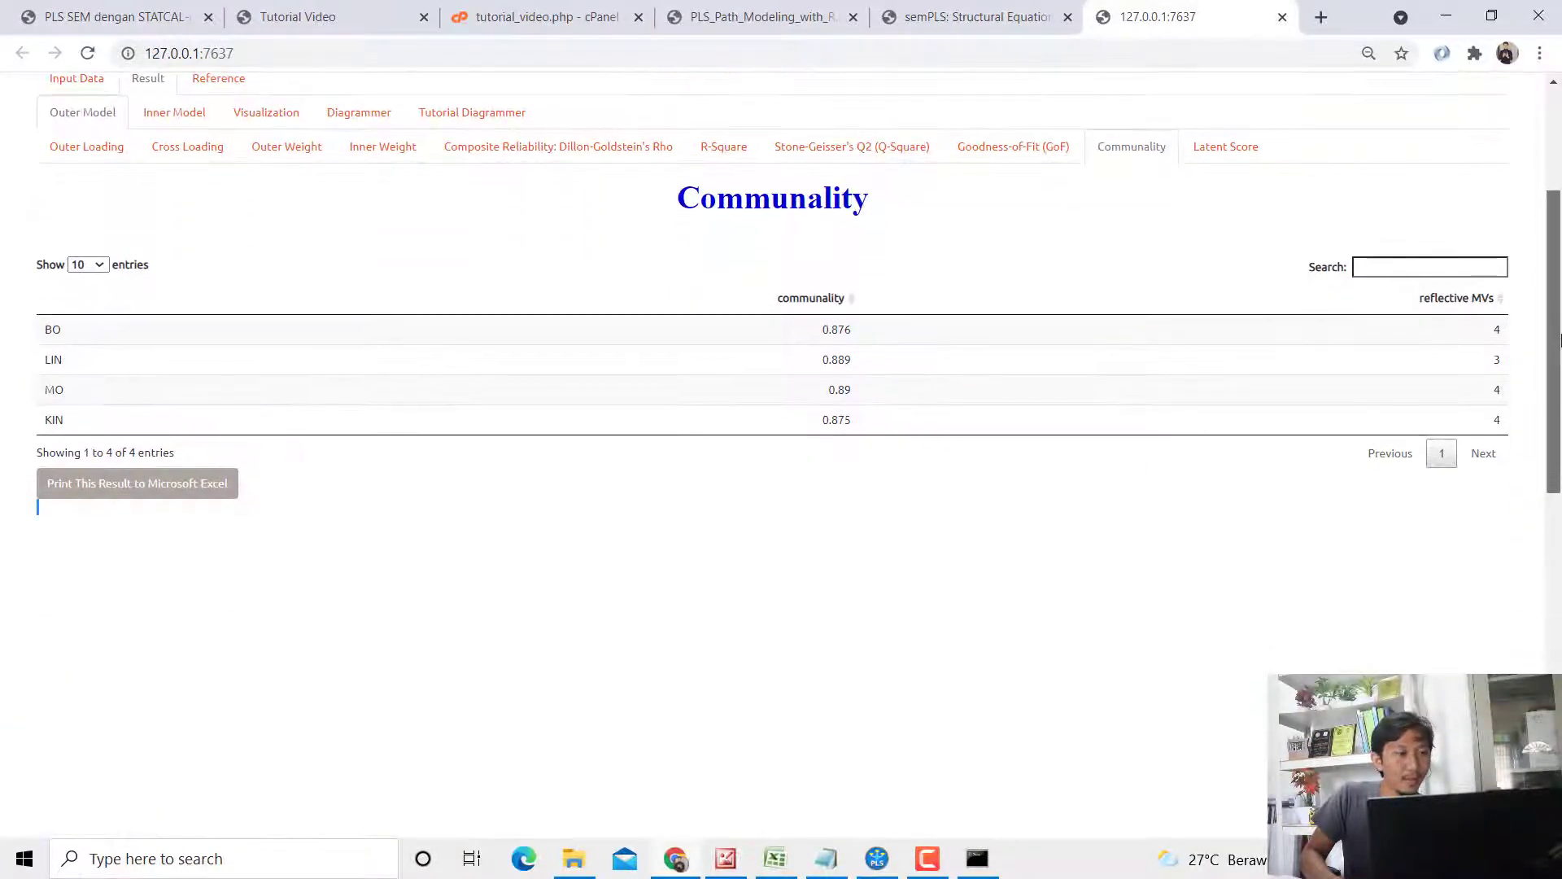
{"action": "left_click", "coordinate": [807, 330]}
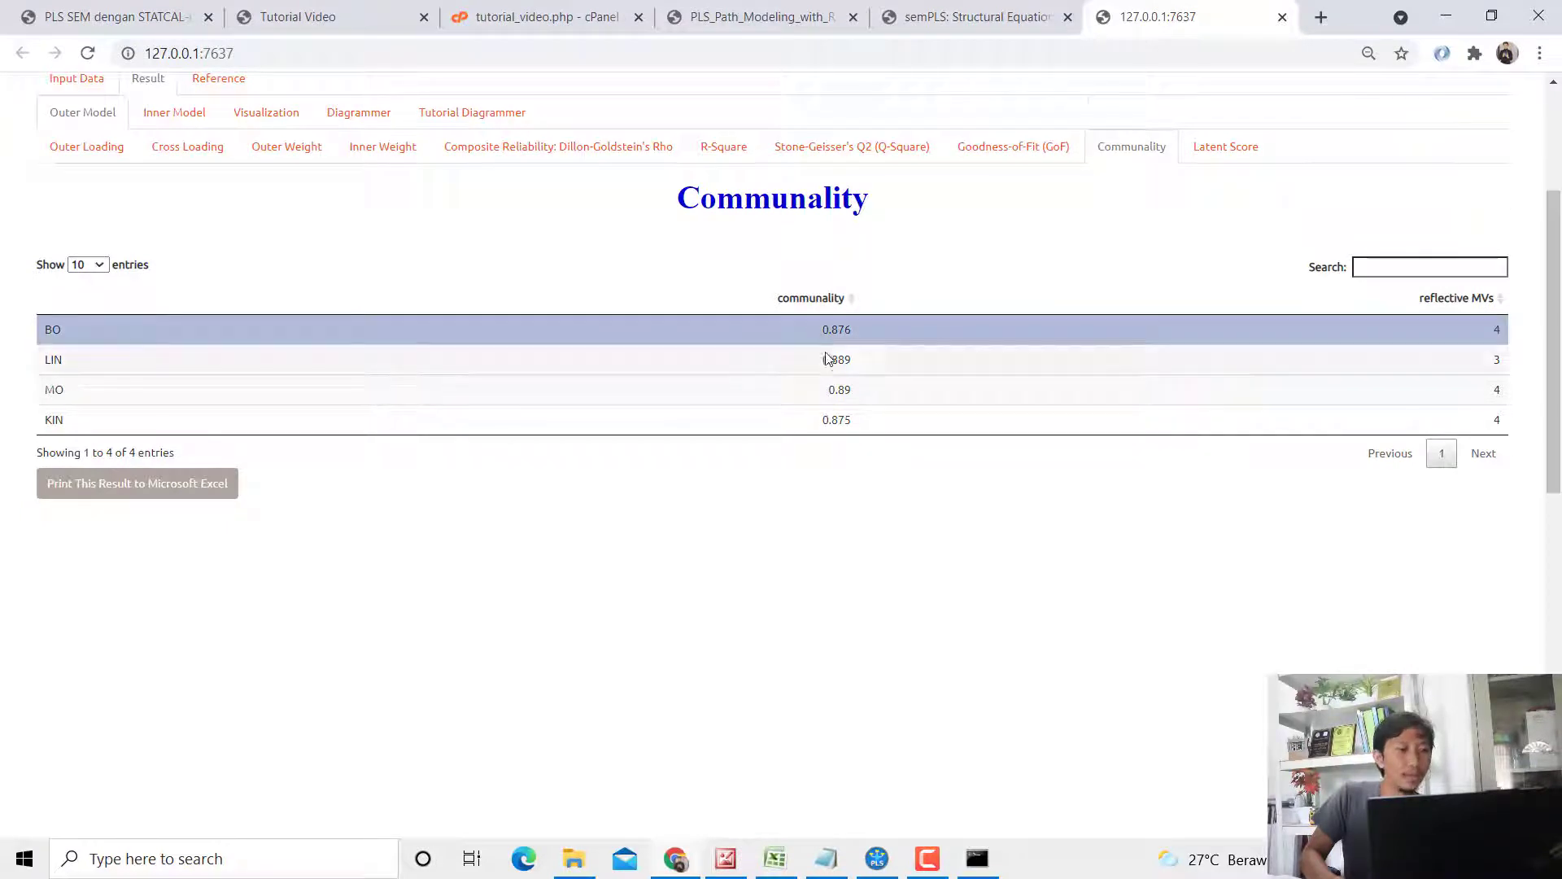
Step: Mark LIN and MO in STATCAL's Communality table, and select BO in SmartPLS's Construct Reliability and Validity matrix with the AVE column widened
{"action": "left_click", "coordinate": [850, 361]}
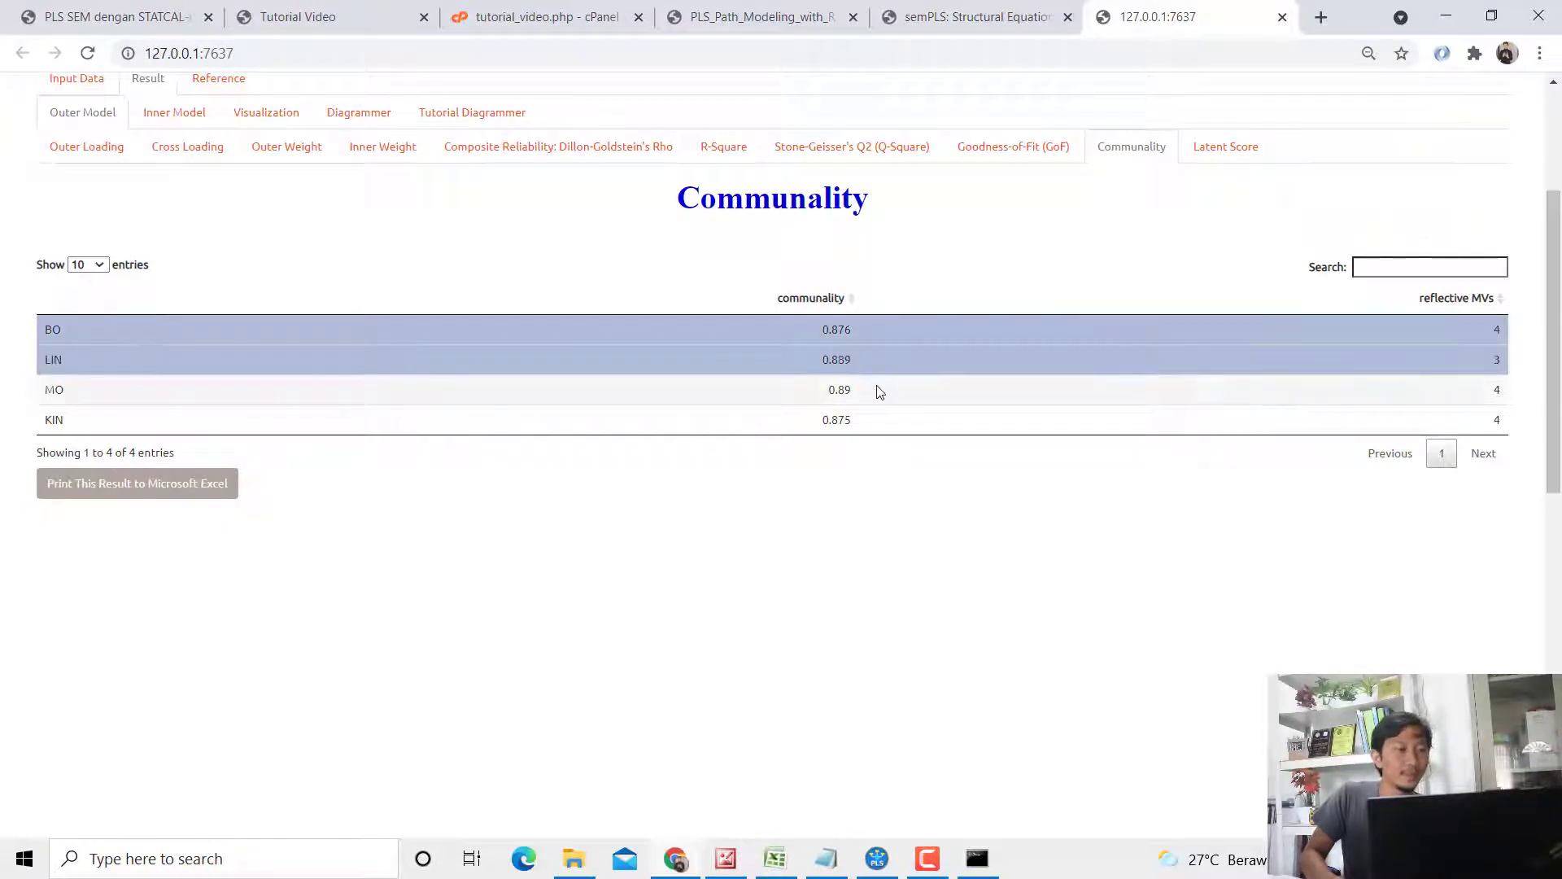
{"action": "left_click", "coordinate": [874, 397]}
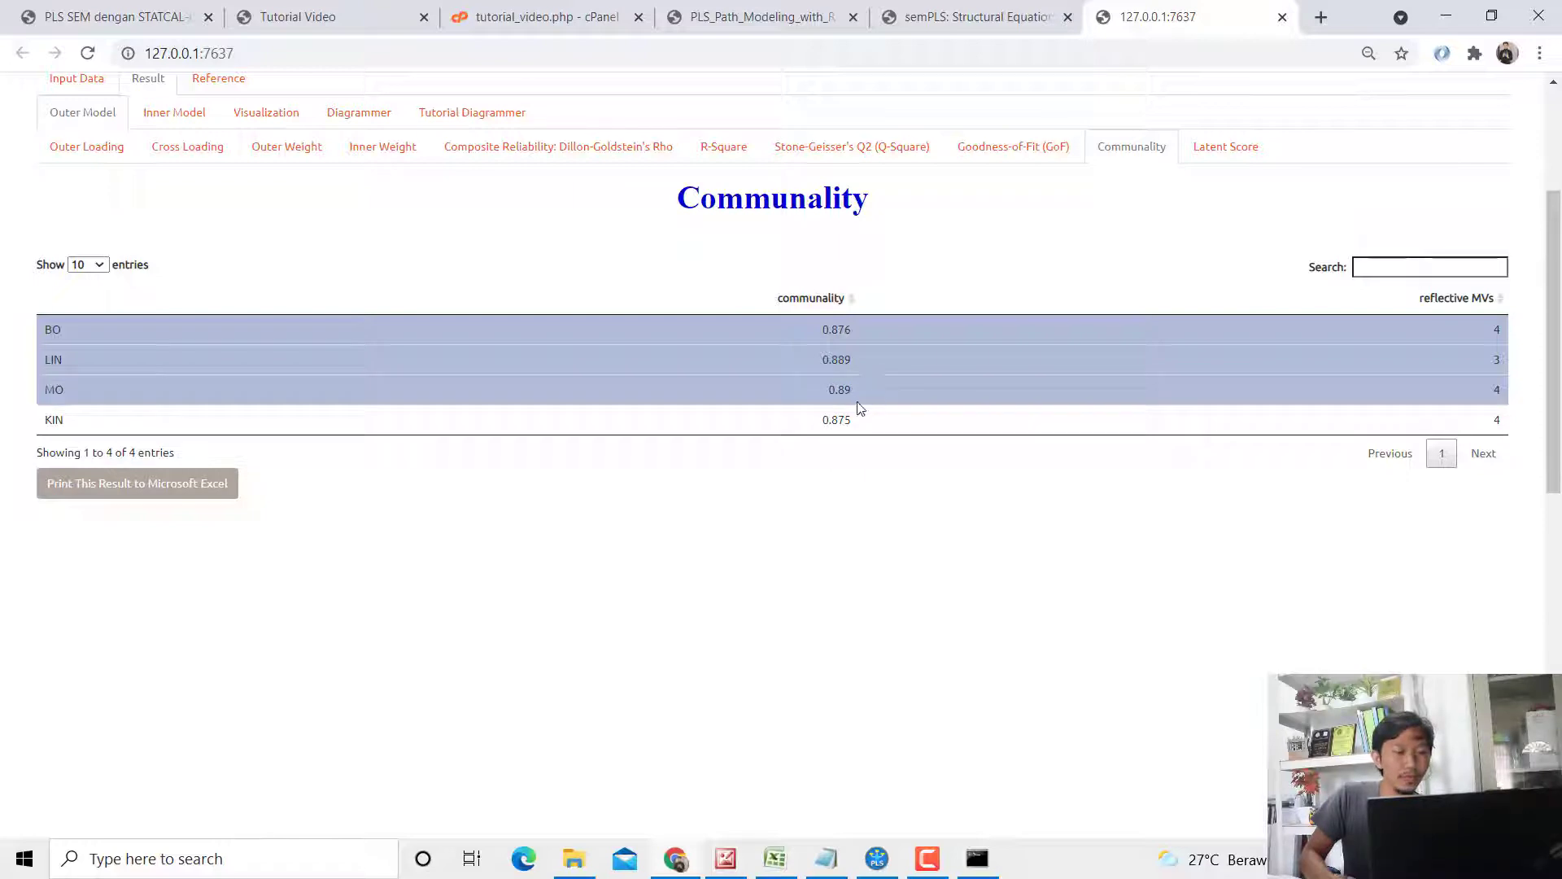
{"action": "left_click", "coordinate": [877, 859]}
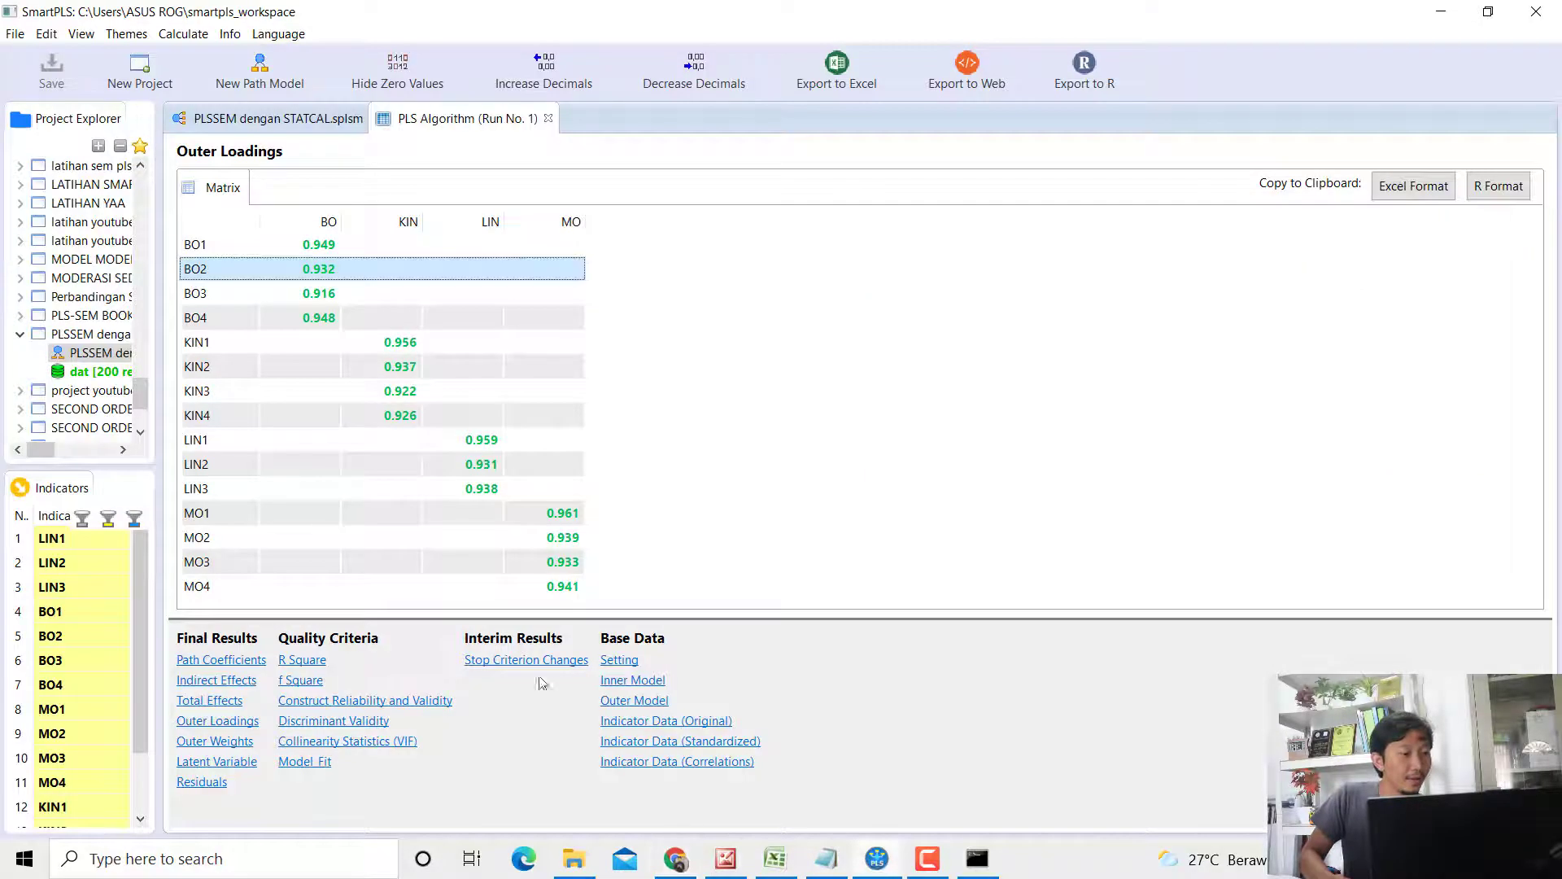
{"action": "left_click", "coordinate": [368, 704]}
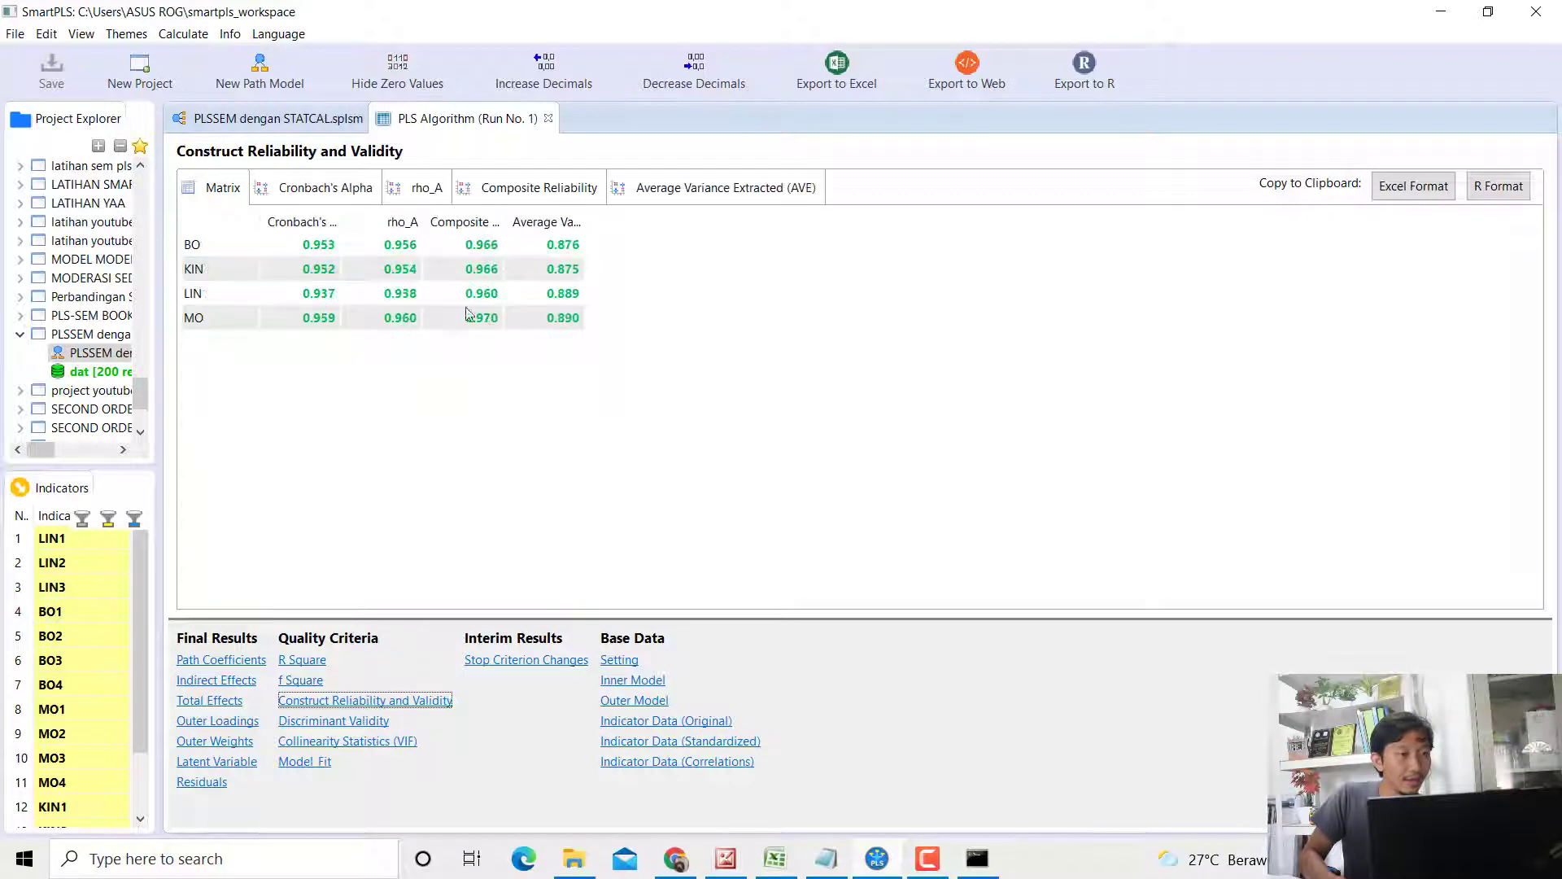
{"action": "left_click_drag", "start_coordinate": [599, 220], "coordinate": [715, 236]}
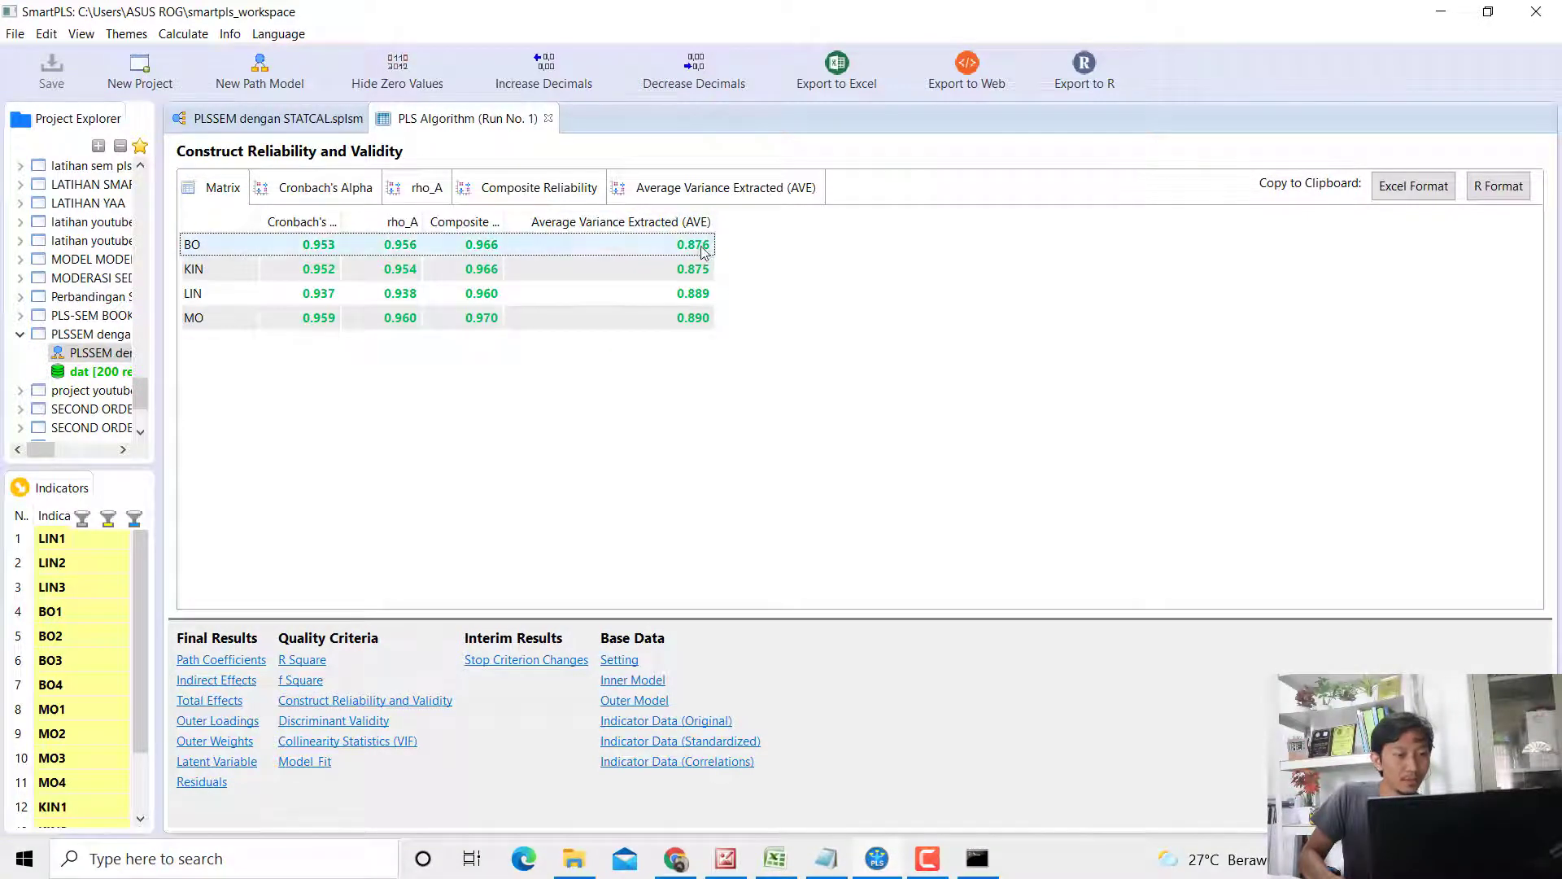
{"action": "left_click", "coordinate": [696, 246]}
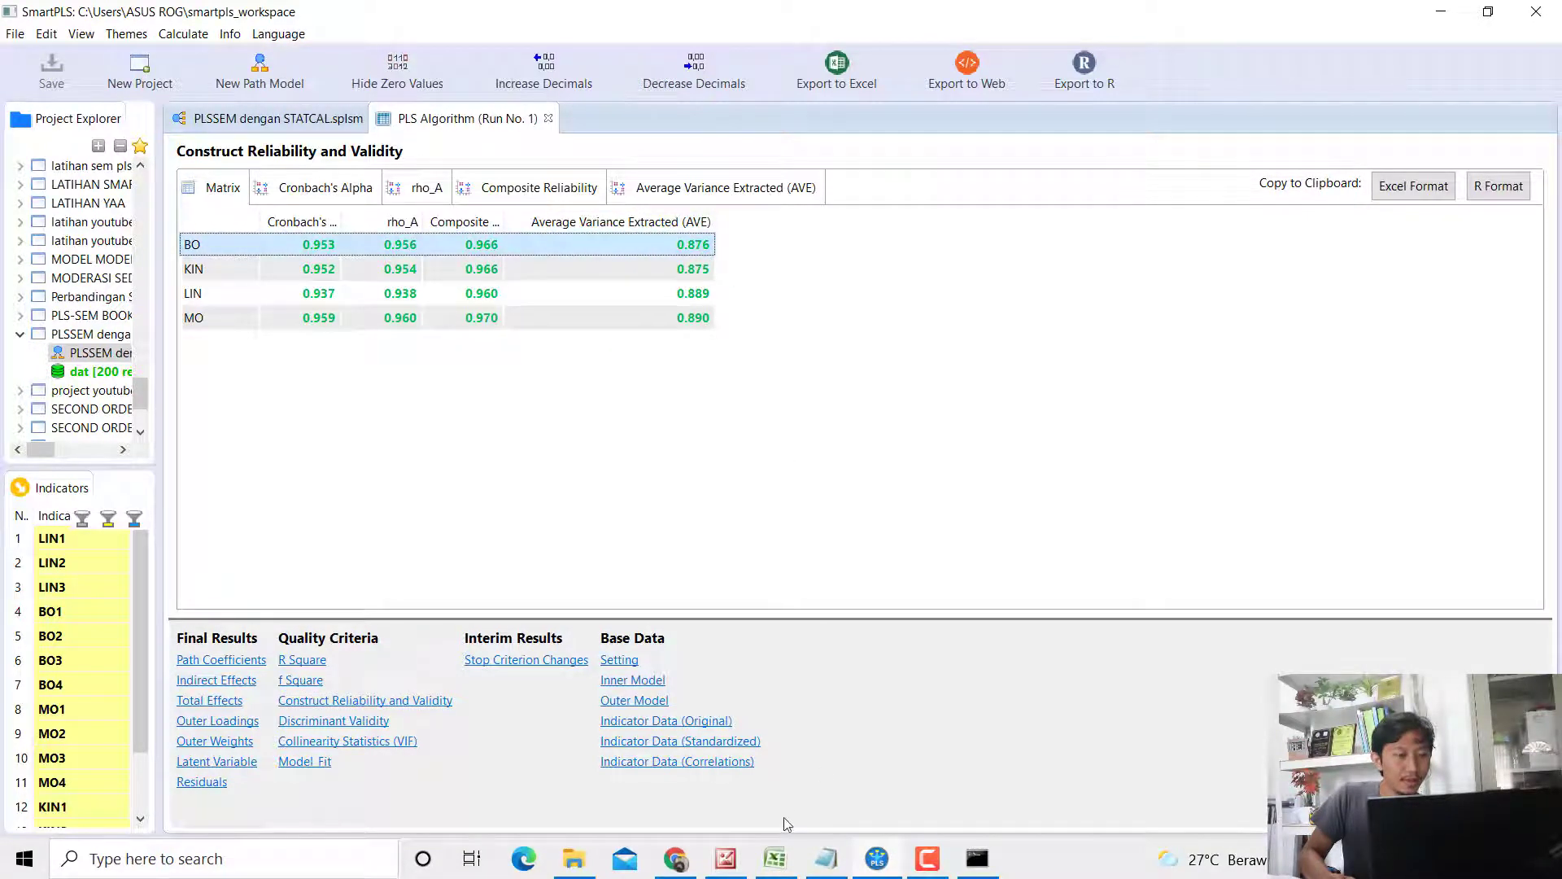
Step: Compare the remaining constructs' AVE values in SmartPLS with STATCAL's Communality table, marking LIN, KIN and MO
{"action": "left_click", "coordinate": [682, 859]}
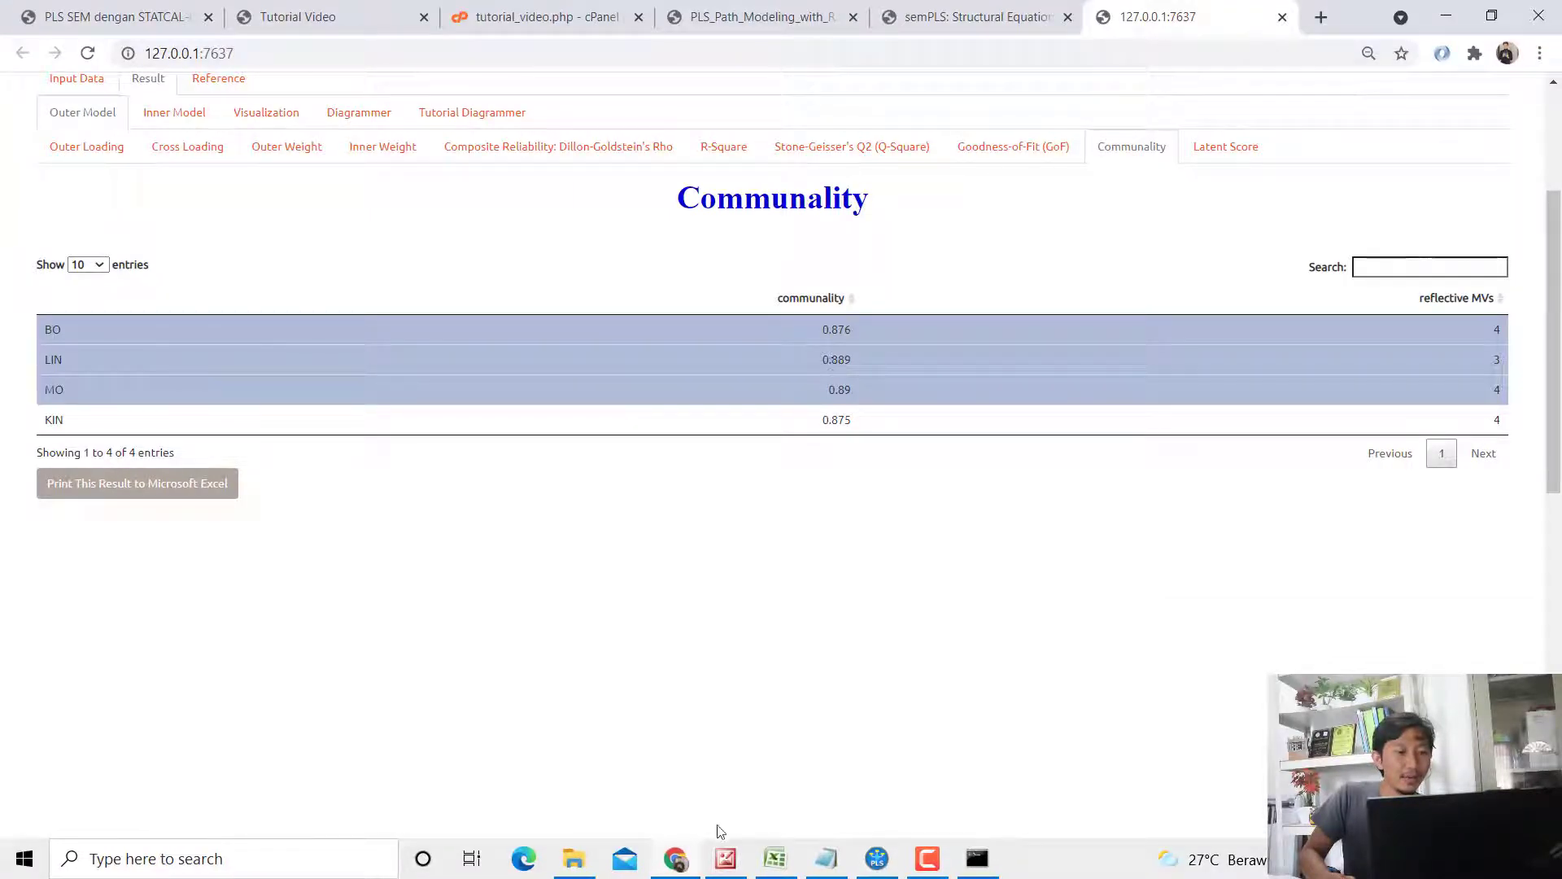
{"action": "left_click", "coordinate": [676, 863]}
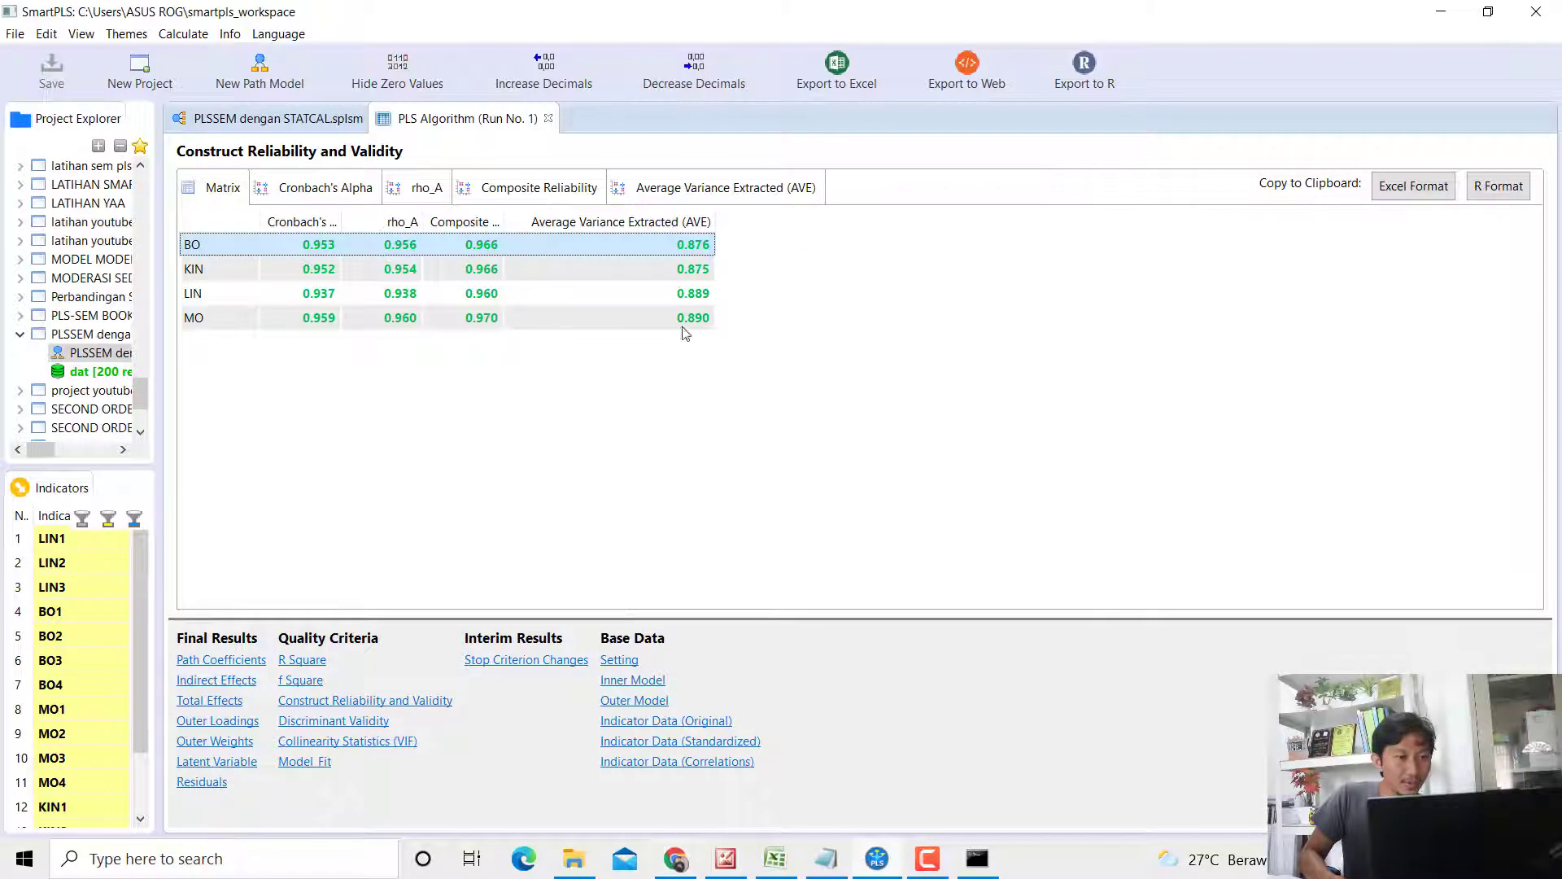
{"action": "left_click", "coordinate": [697, 300]}
{"action": "left_click", "coordinate": [705, 273]}
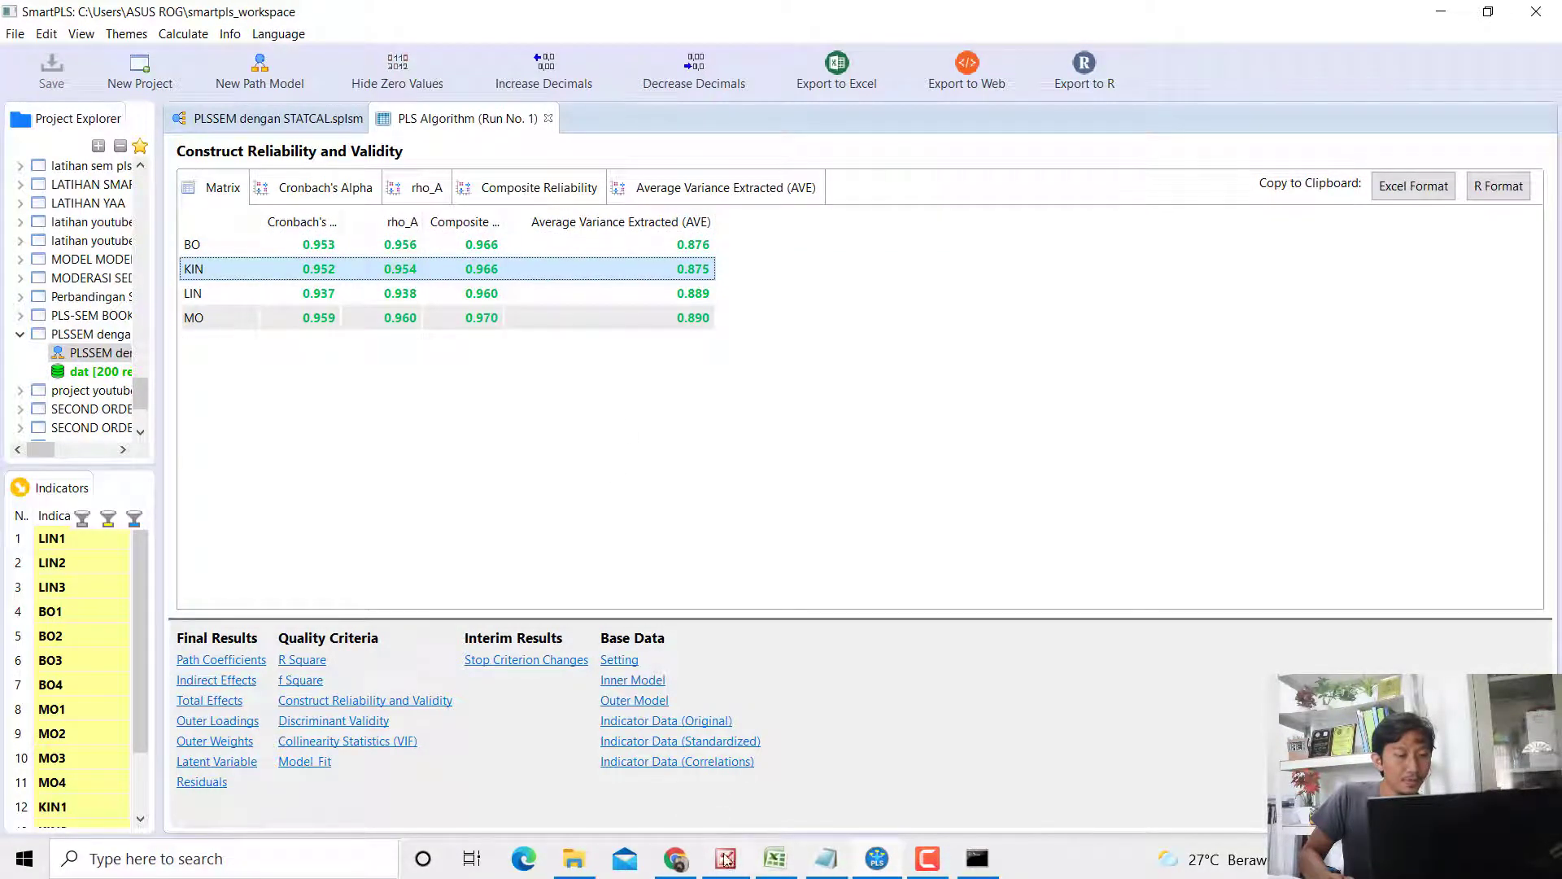
{"action": "left_click", "coordinate": [676, 859]}
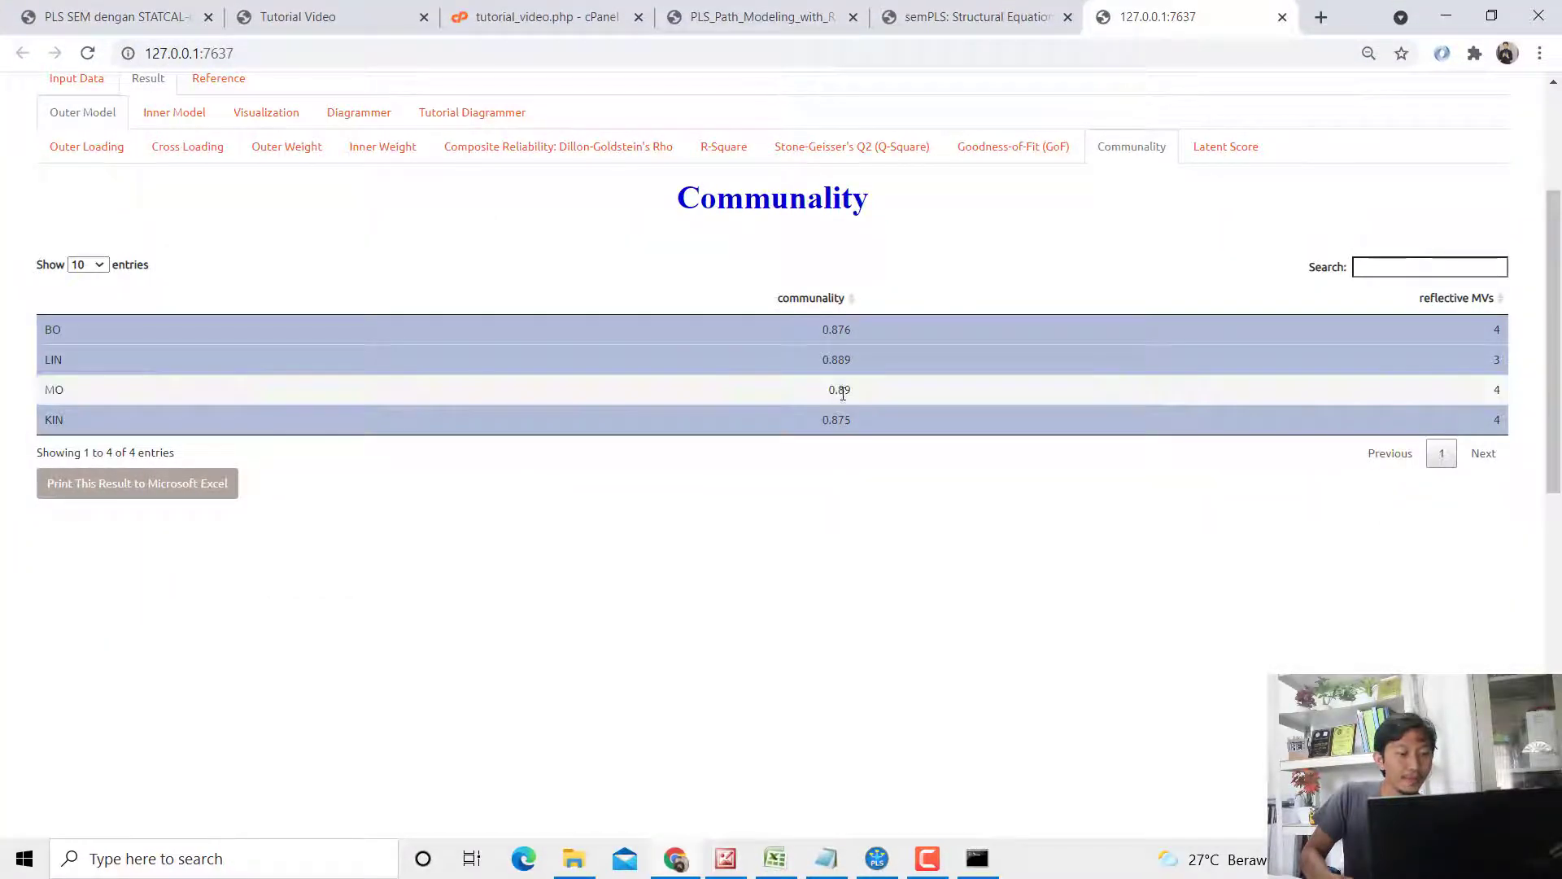
{"action": "left_click", "coordinate": [877, 859]}
{"action": "left_click", "coordinate": [705, 325]}
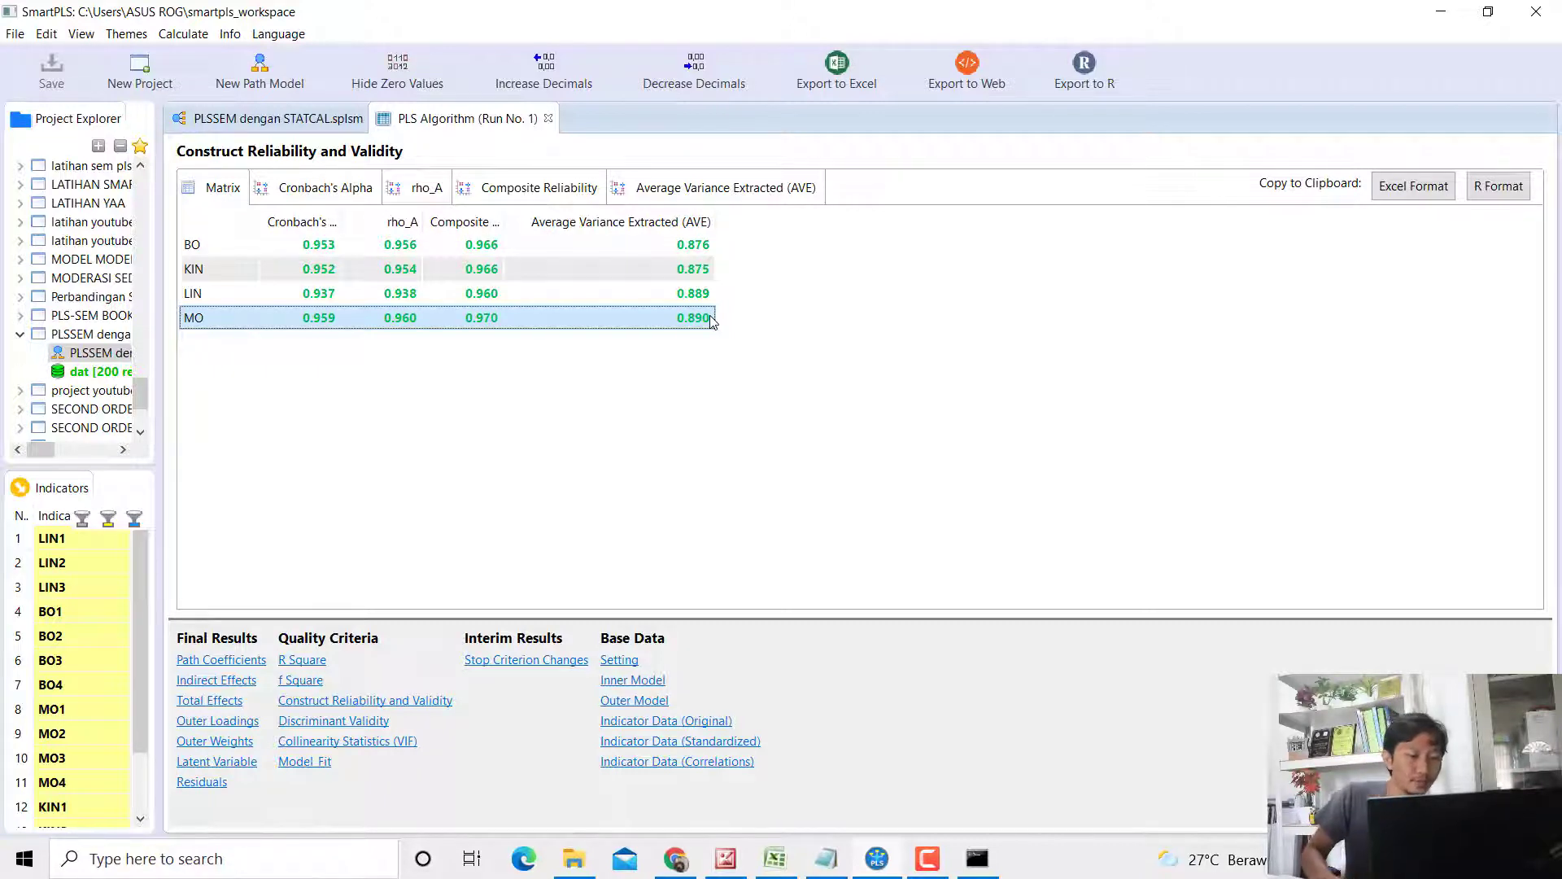
{"action": "left_click", "coordinate": [677, 859]}
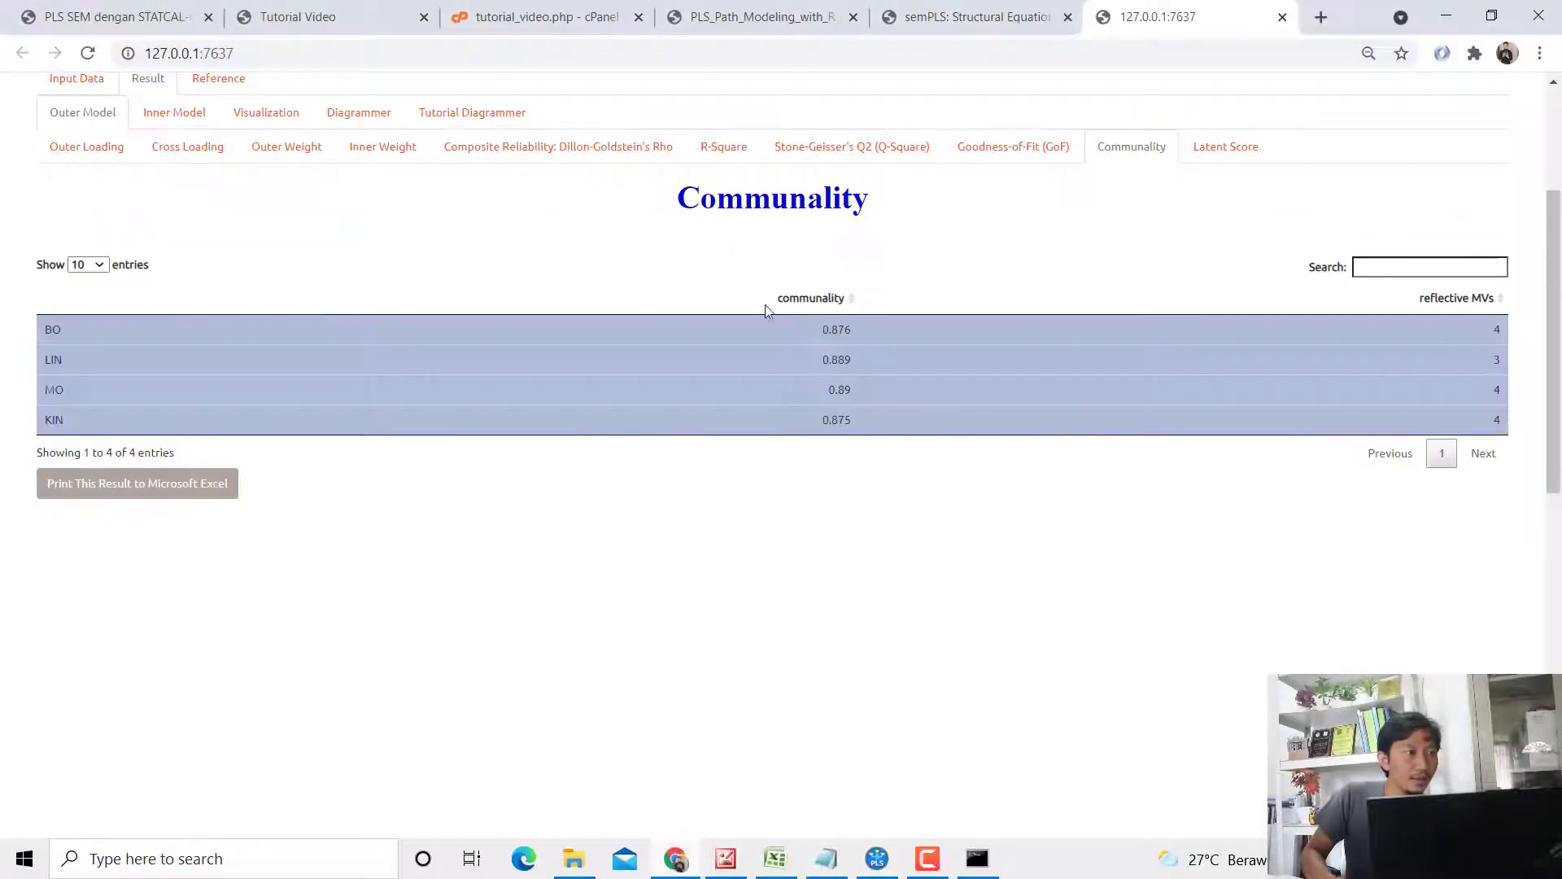
Step: Read section 1.5.3 on Composite Reliability: Dillon-Goldstein's Rho in the STATCAL PDF, selecting its heading and the rho > 0.7 criterion on page 16
{"action": "left_click", "coordinate": [142, 18]}
{"action": "scroll", "coordinate": [792, 460], "scroll_direction": "down", "scroll_amount": 7}
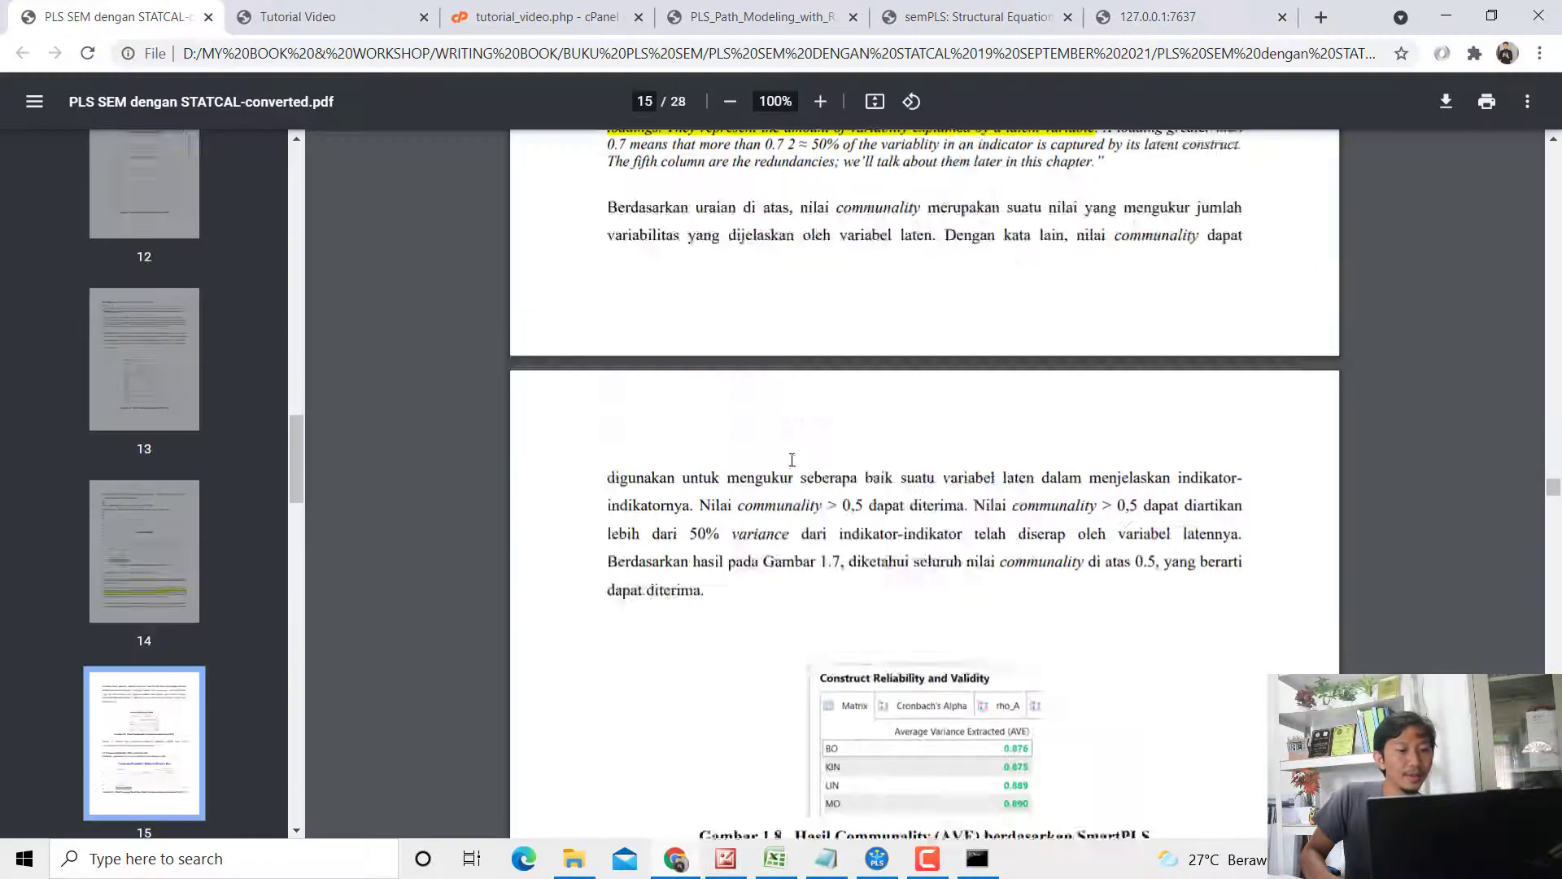
{"action": "scroll", "coordinate": [791, 460], "scroll_direction": "down", "scroll_amount": 9}
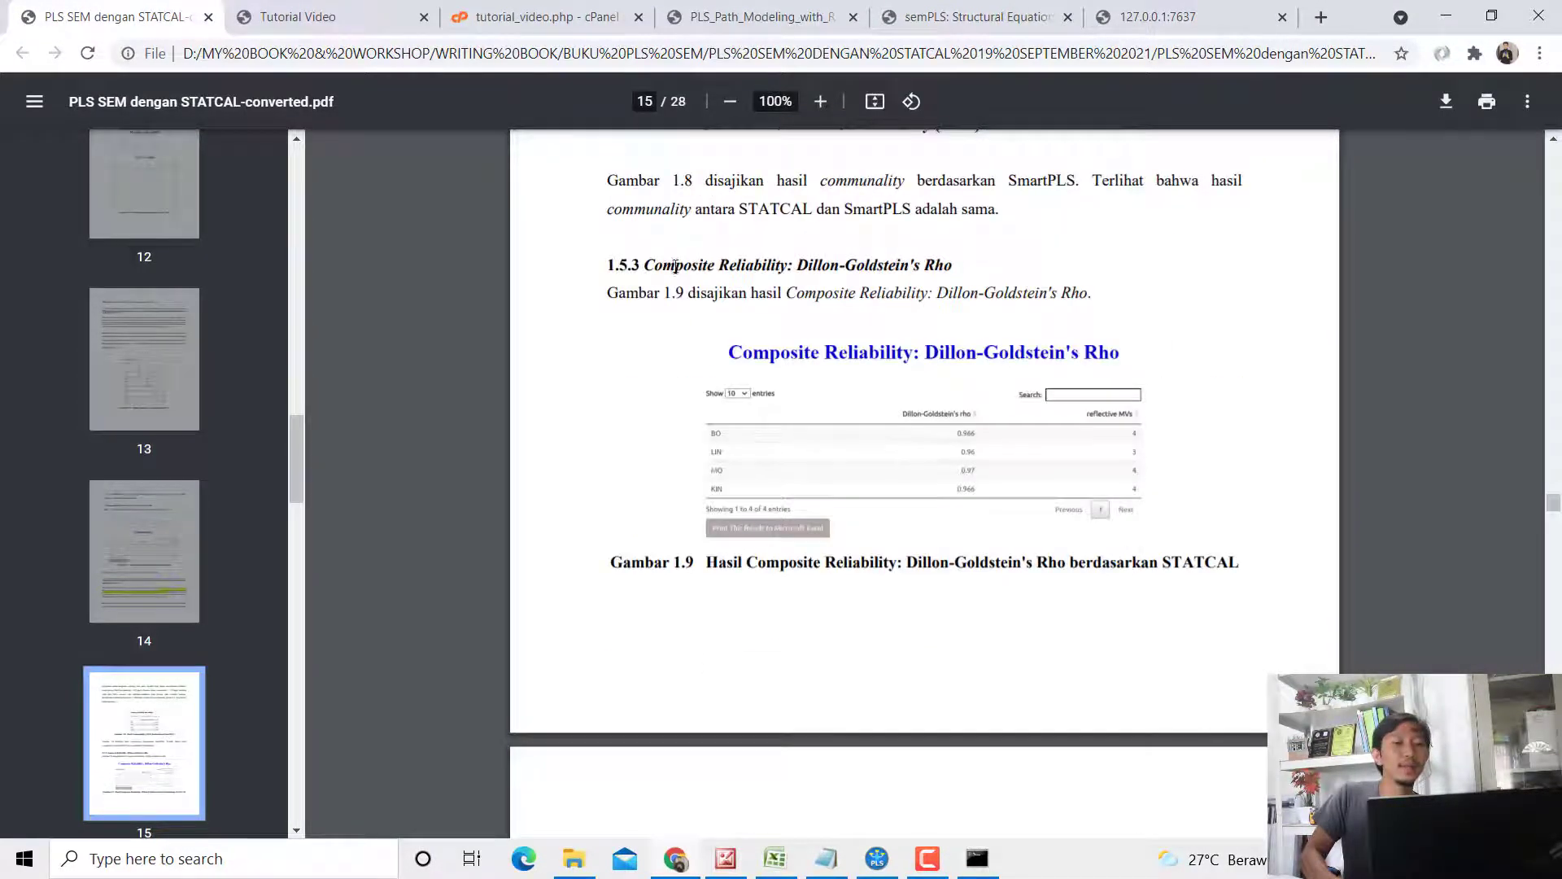
{"action": "left_click_drag", "start_coordinate": [663, 266], "coordinate": [976, 263]}
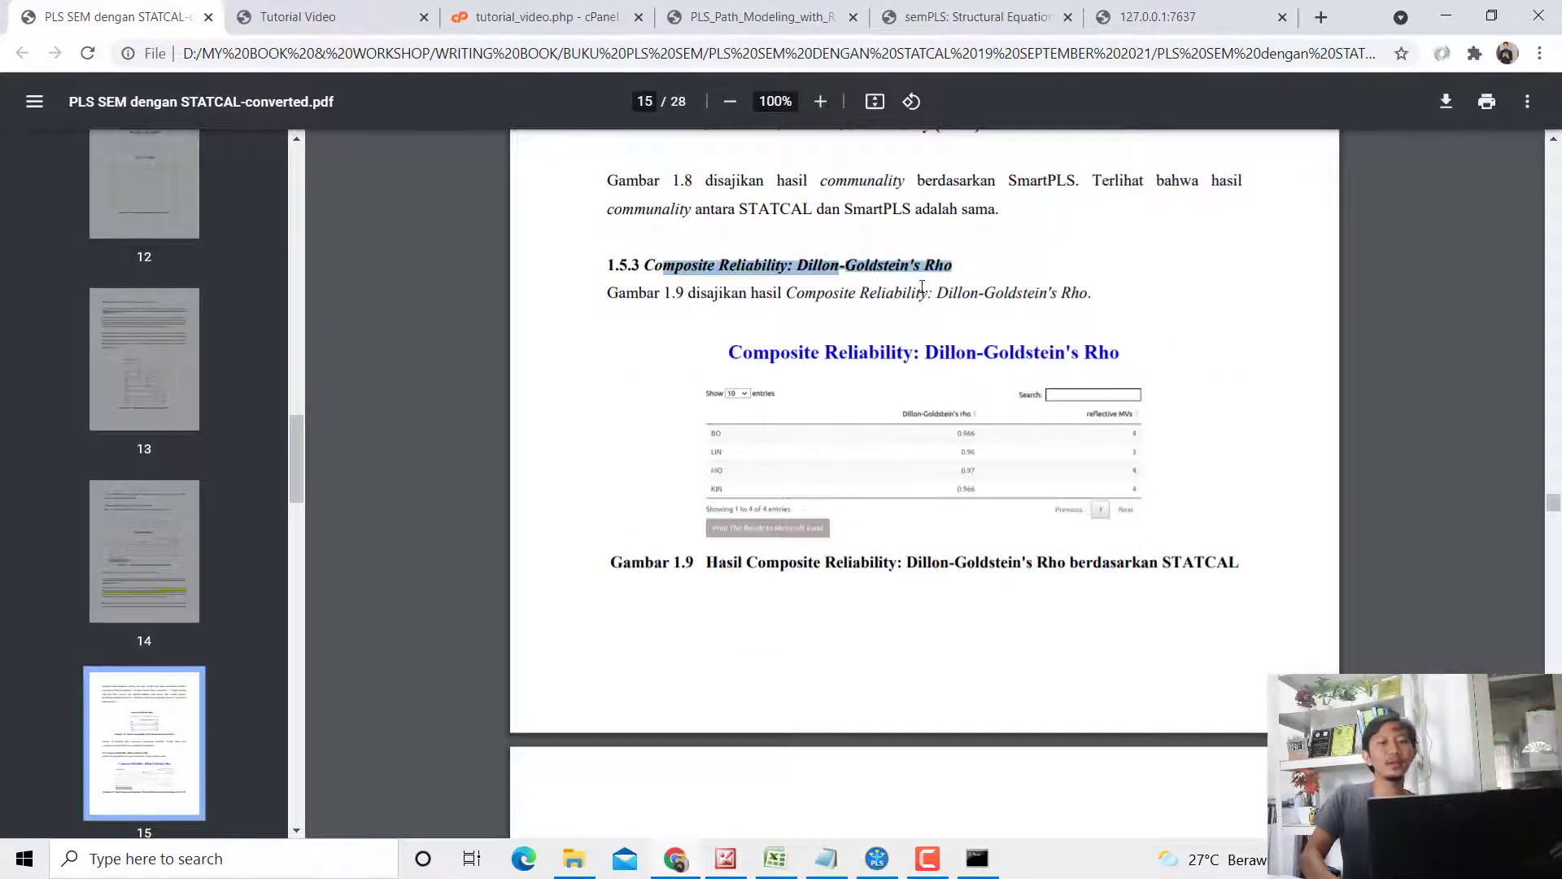
{"action": "scroll", "coordinate": [917, 319], "scroll_direction": "down", "scroll_amount": 2}
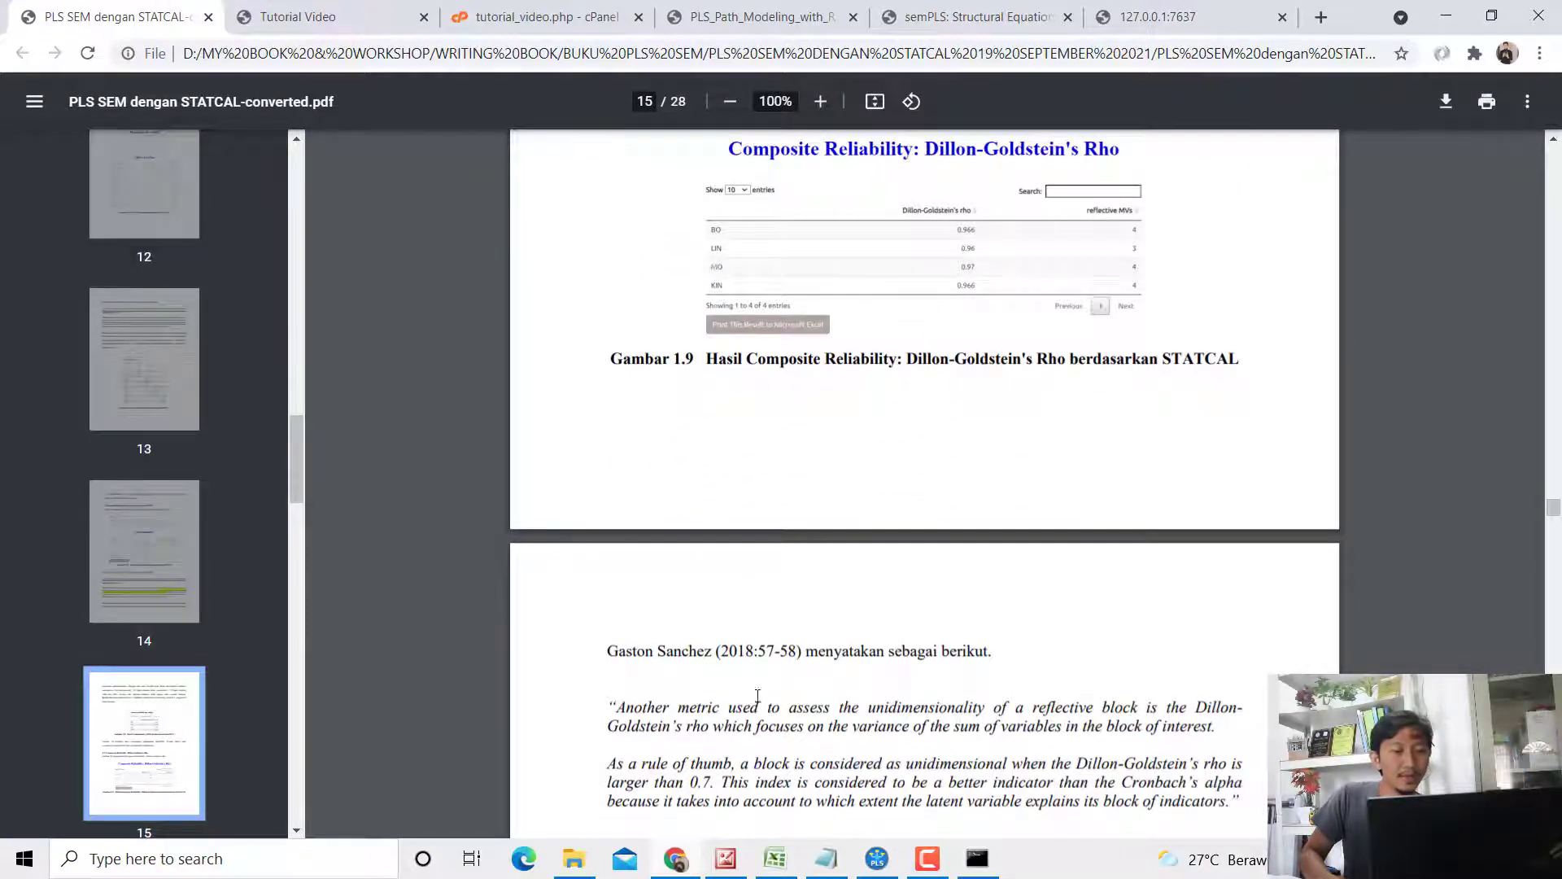
{"action": "scroll", "coordinate": [758, 696], "scroll_direction": "down", "scroll_amount": 2}
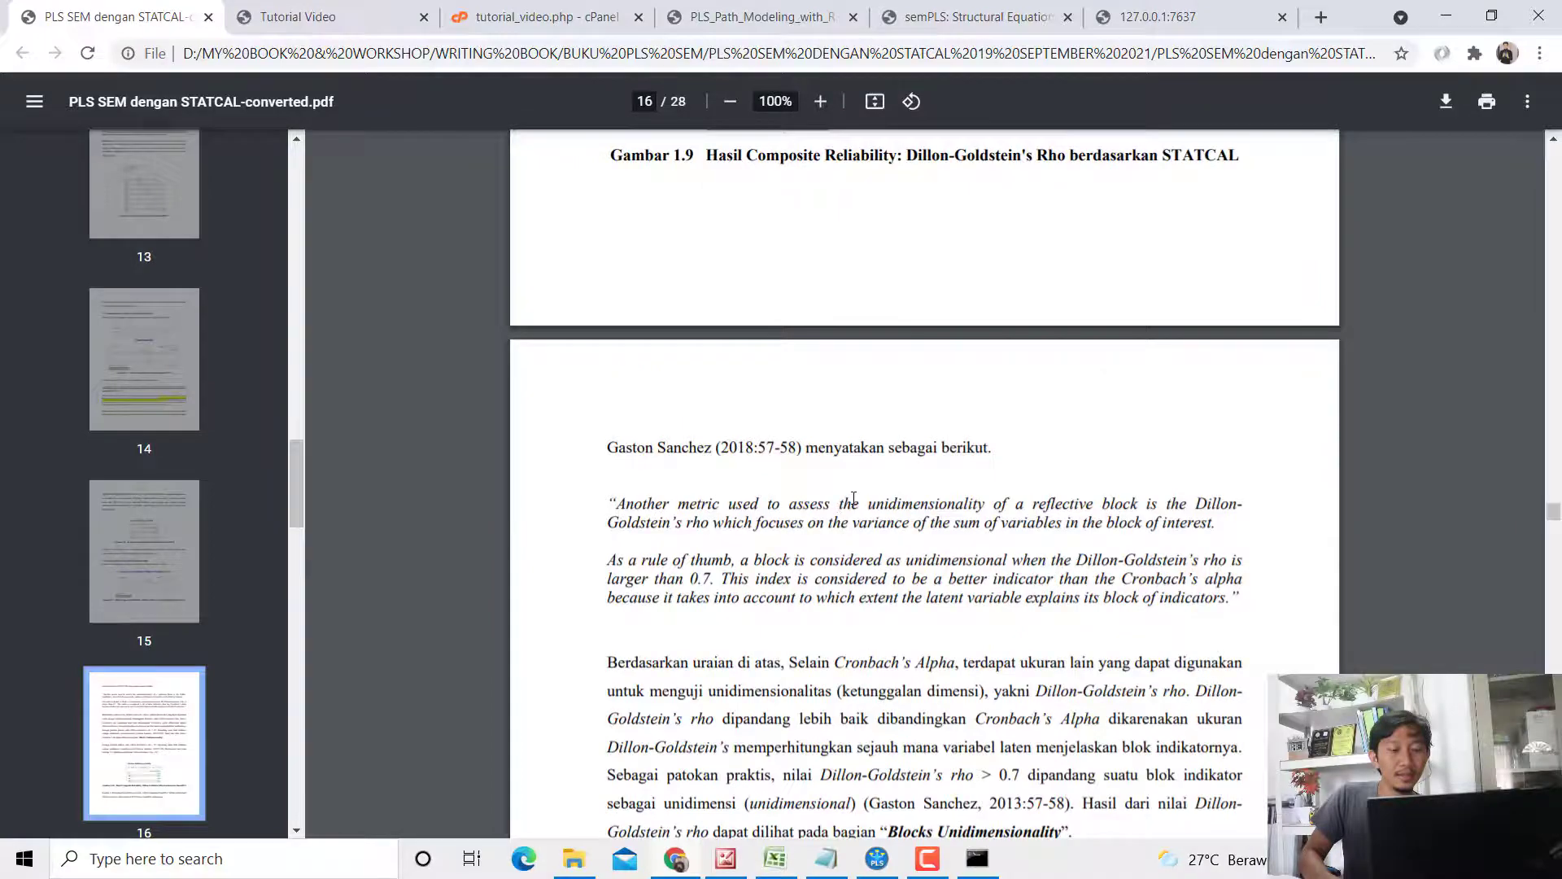
{"action": "scroll", "coordinate": [852, 492], "scroll_direction": "down", "scroll_amount": 3}
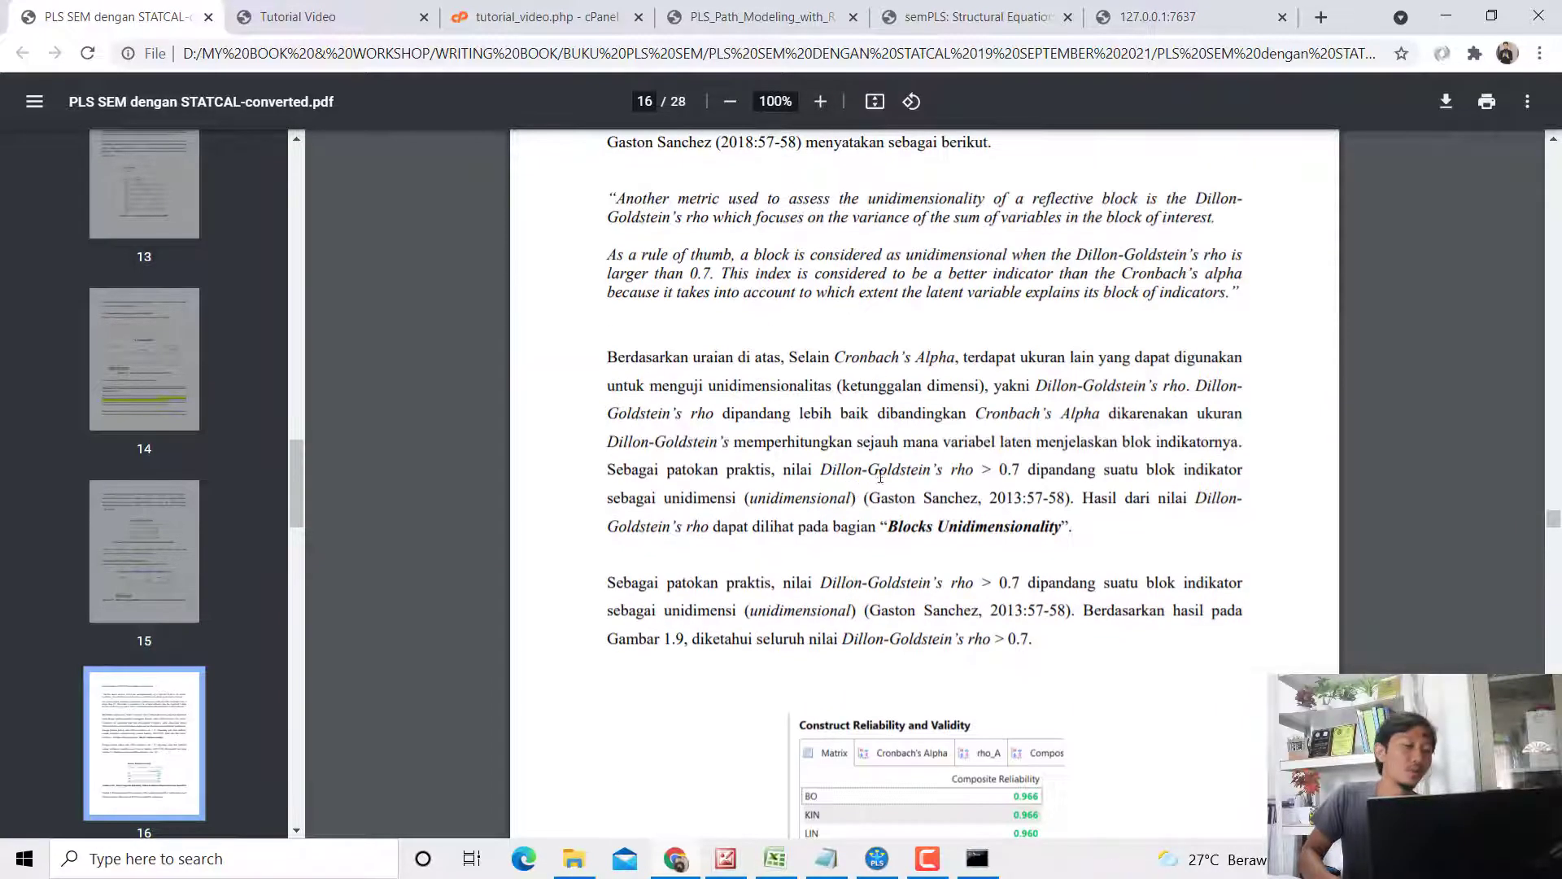
{"action": "left_click_drag", "start_coordinate": [867, 471], "coordinate": [1035, 470]}
Step: Switch to SmartPLS, widen the Composite Reliability column to show its full heading, and select the BO row
{"action": "key", "text": "alt+Tab"}
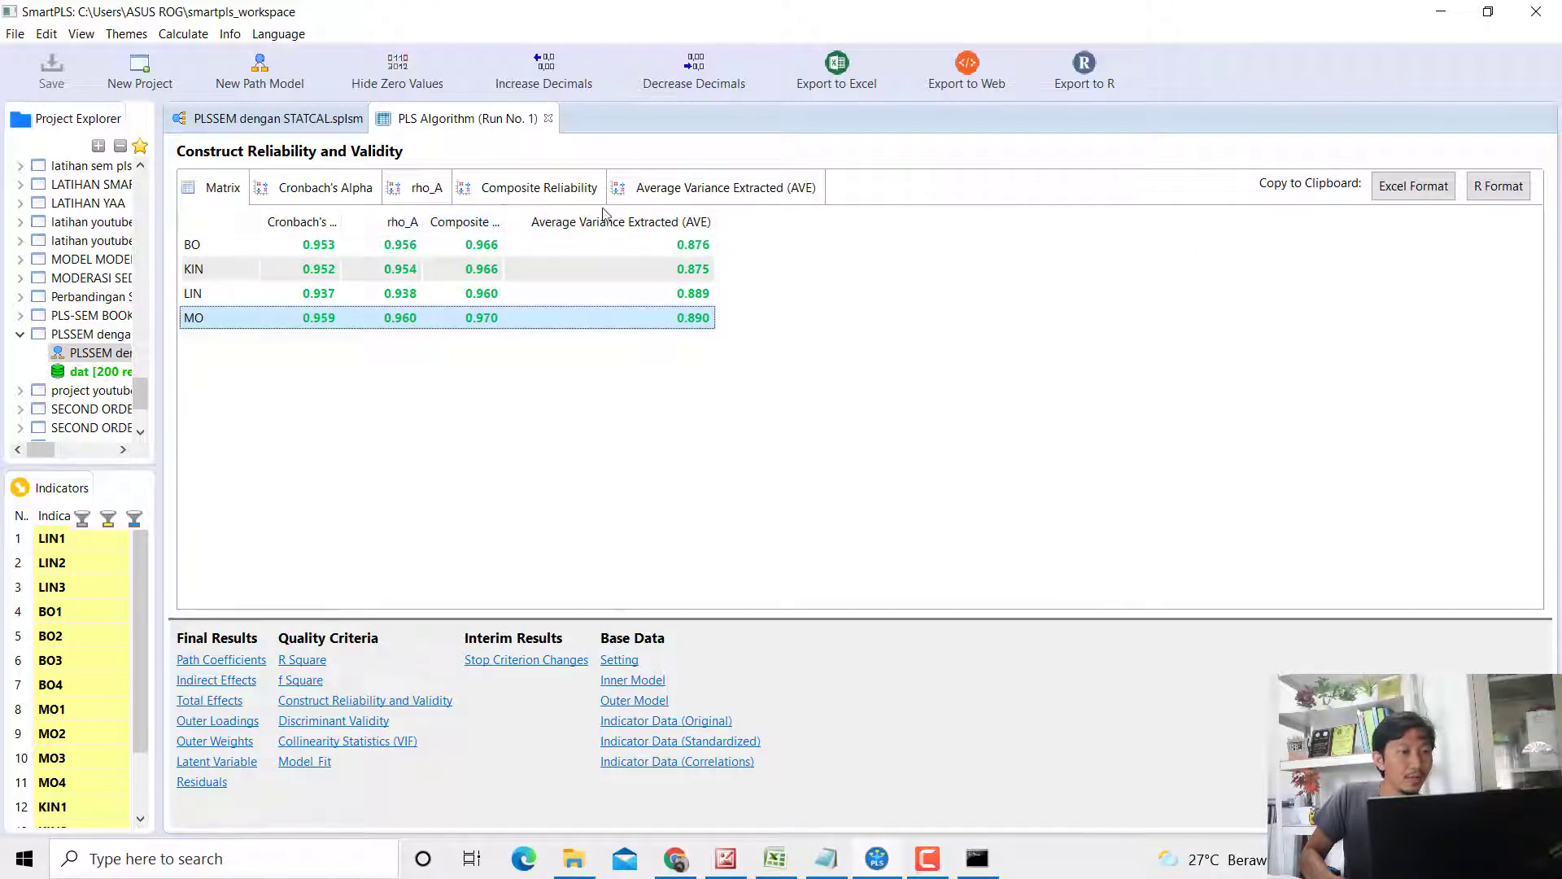
{"action": "left_click_drag", "start_coordinate": [505, 220], "coordinate": [856, 257]}
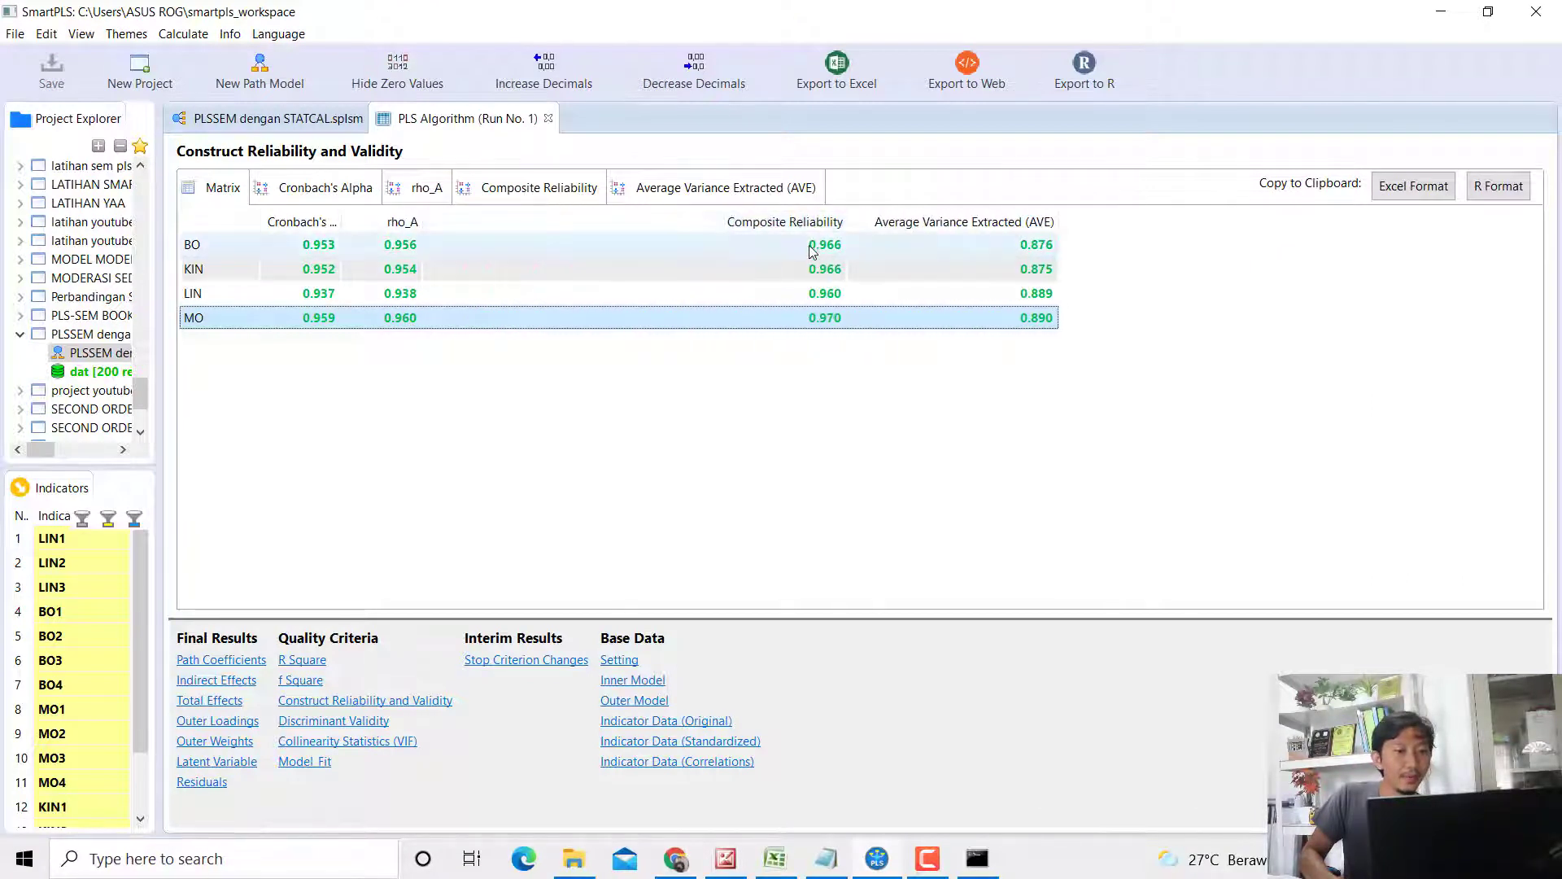
{"action": "left_click", "coordinate": [818, 249]}
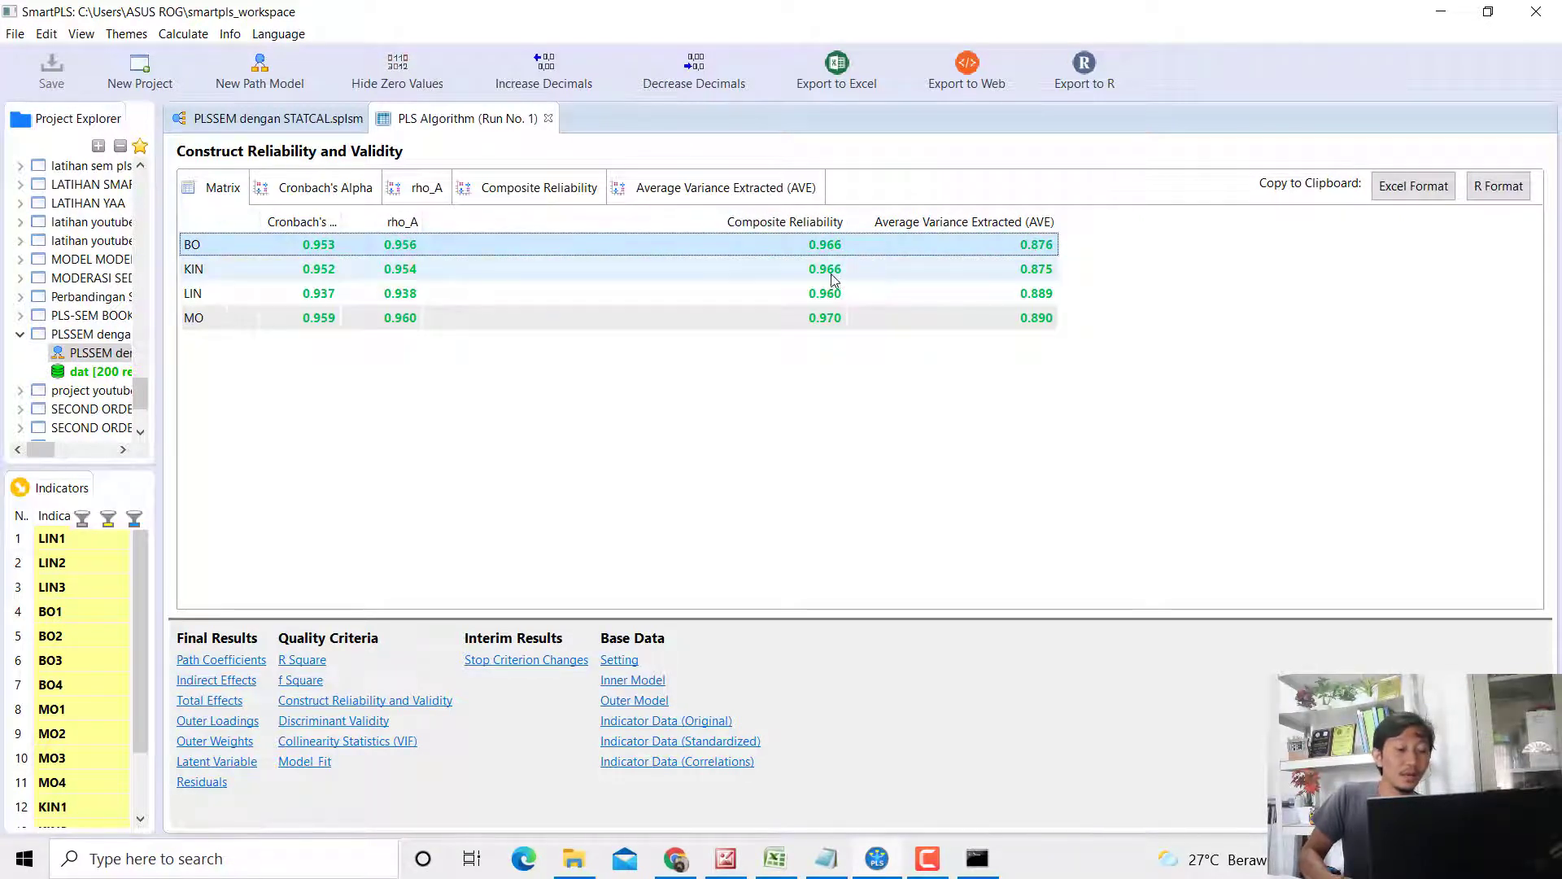
Step: Show the Composite Reliability: Dillon-Goldstein's Rho results in STATCAL and select the BO and LIN rows
{"action": "left_click", "coordinate": [682, 861]}
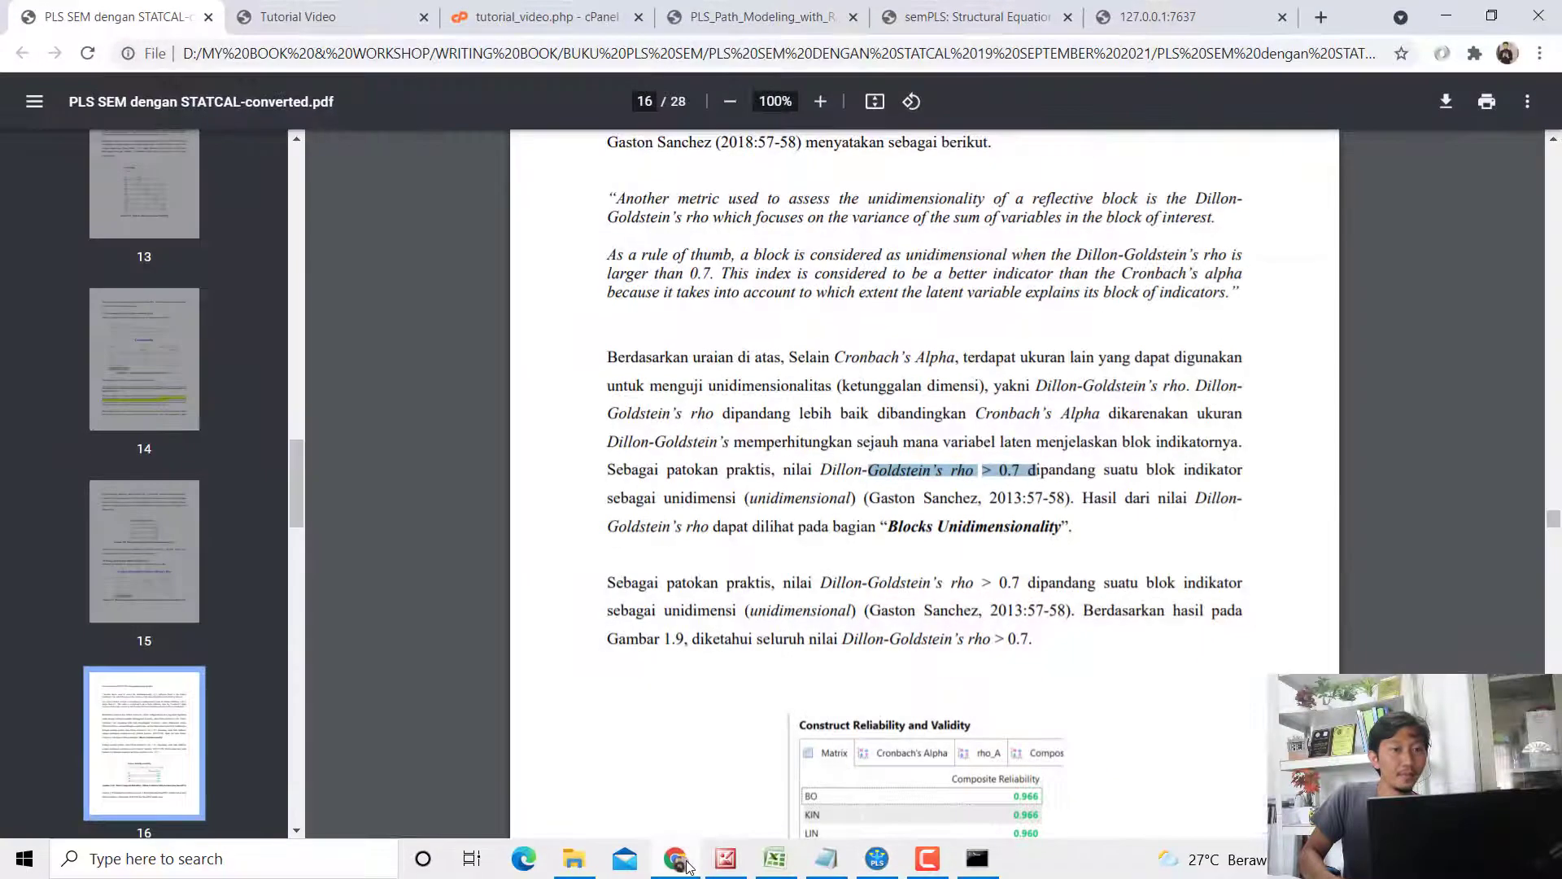
{"action": "left_click", "coordinate": [1203, 10]}
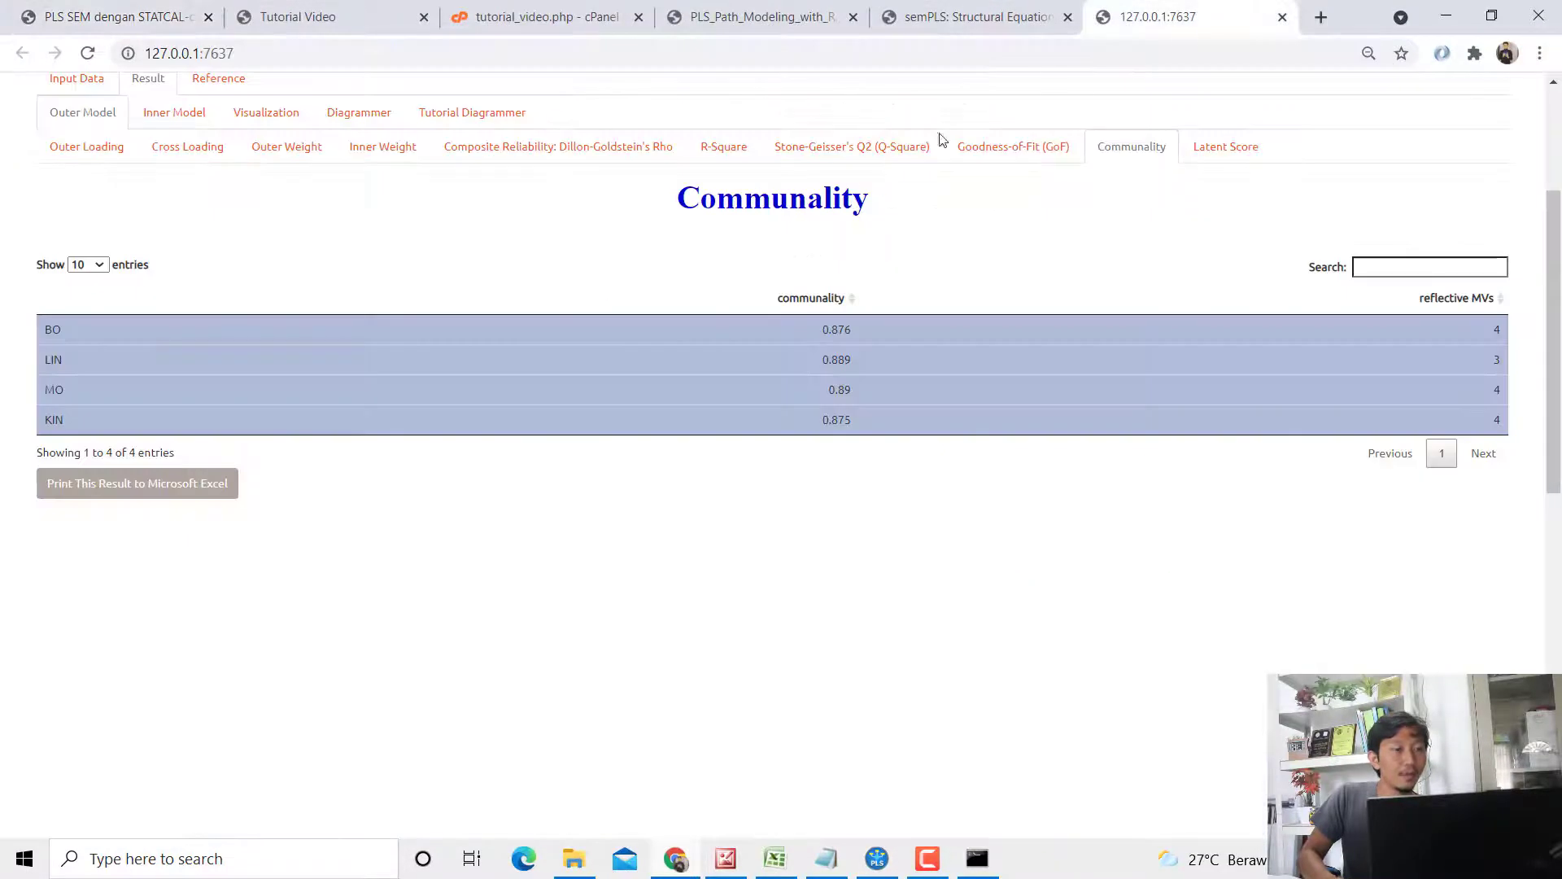
{"action": "left_click", "coordinate": [552, 156]}
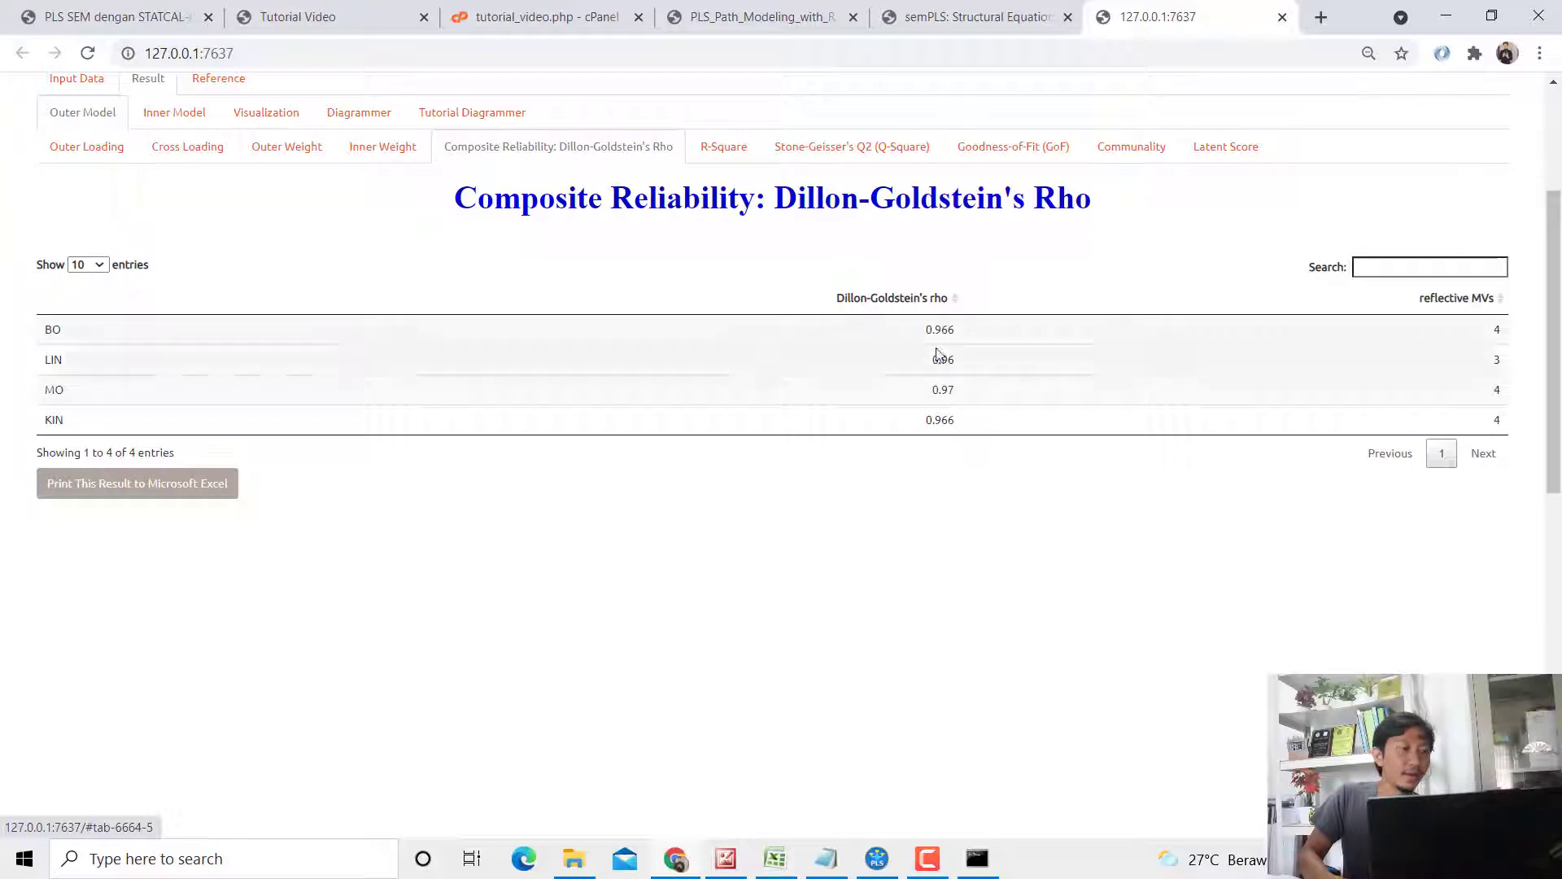
{"action": "left_click", "coordinate": [942, 337]}
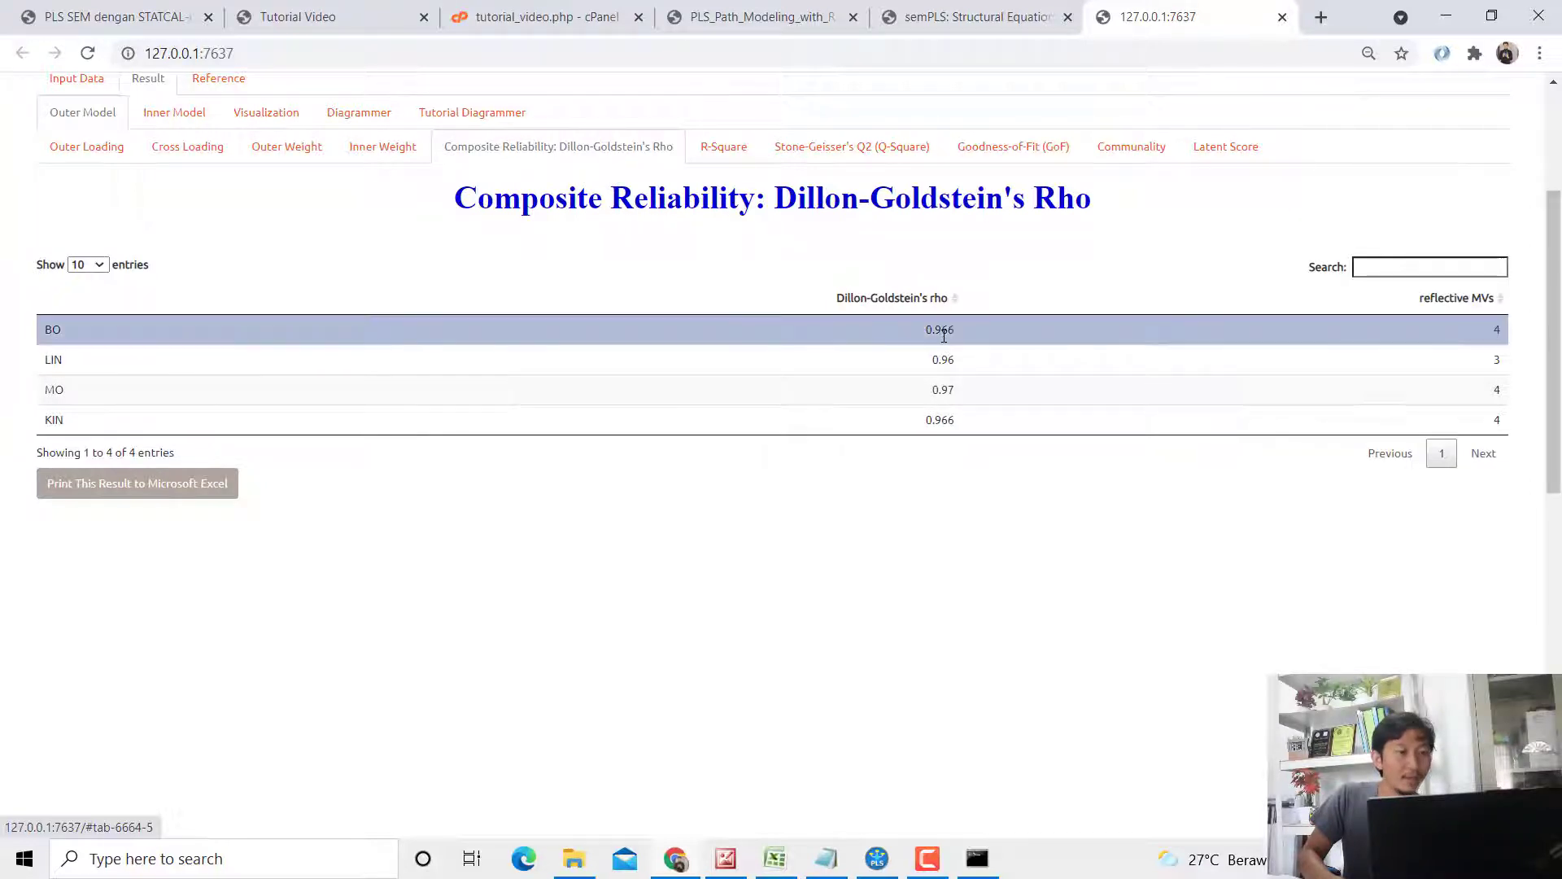
{"action": "left_click", "coordinate": [941, 365]}
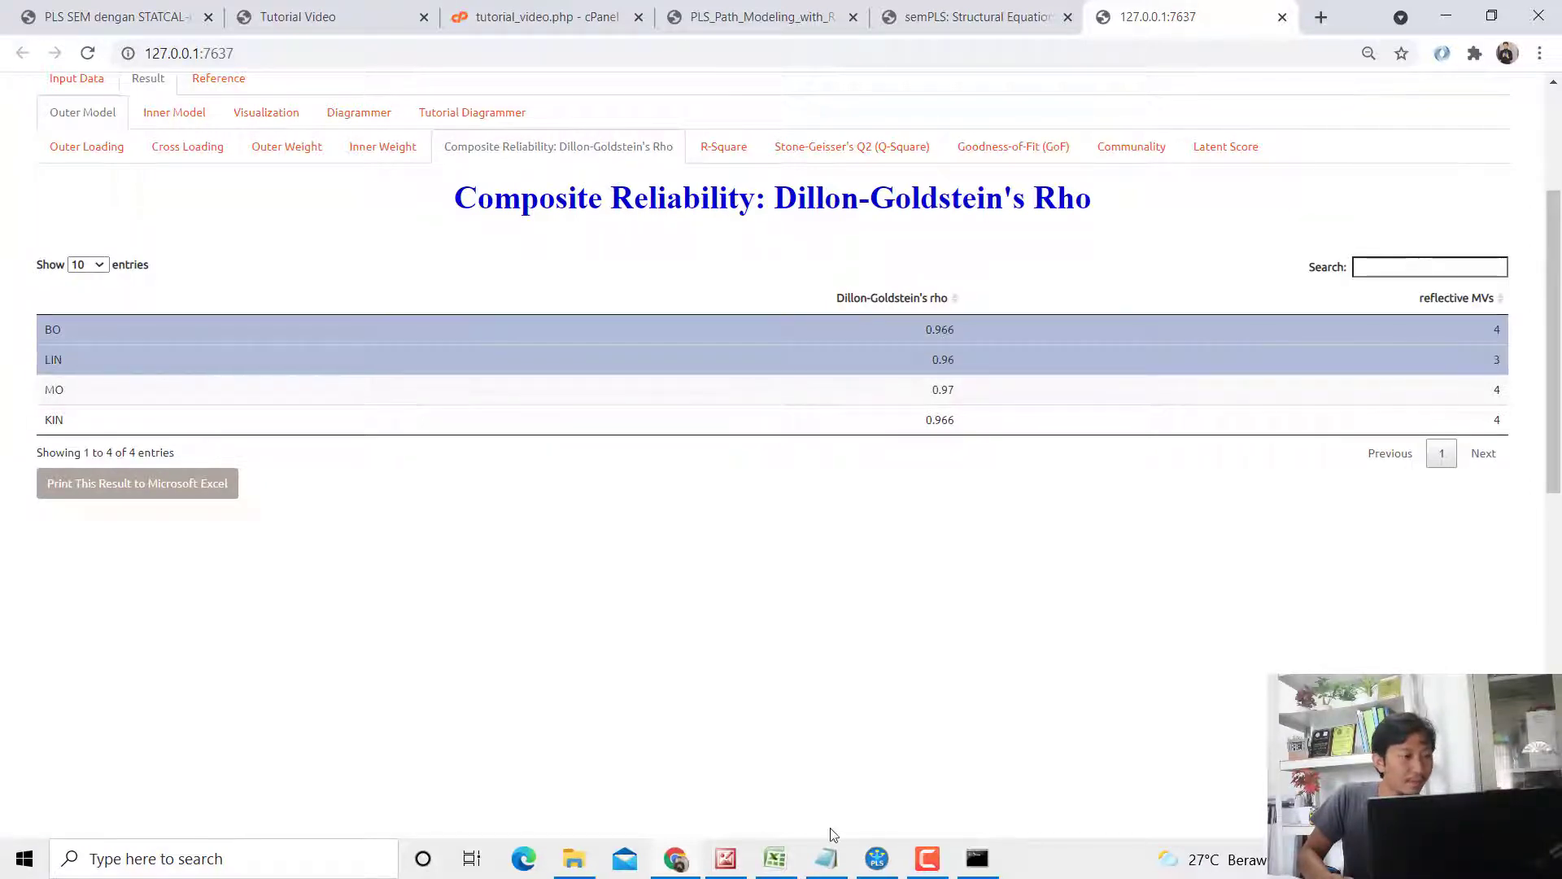
Step: Compare LIN's Composite Reliability in SmartPLS with its Dillon-Goldstein's rho in STATCAL
{"action": "left_click", "coordinate": [868, 873]}
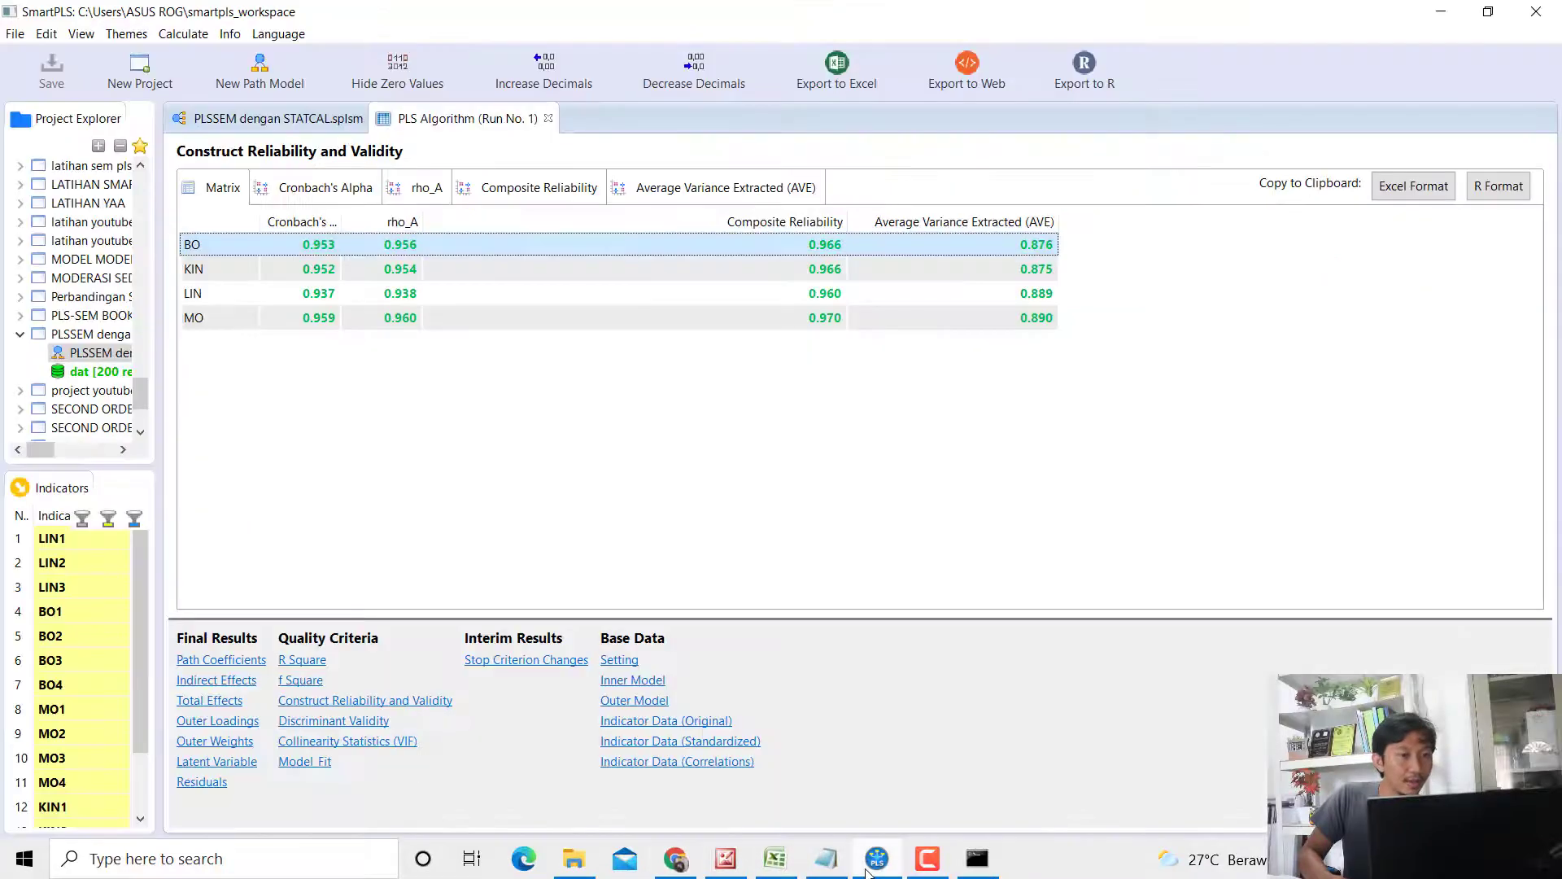
{"action": "left_click", "coordinate": [817, 294]}
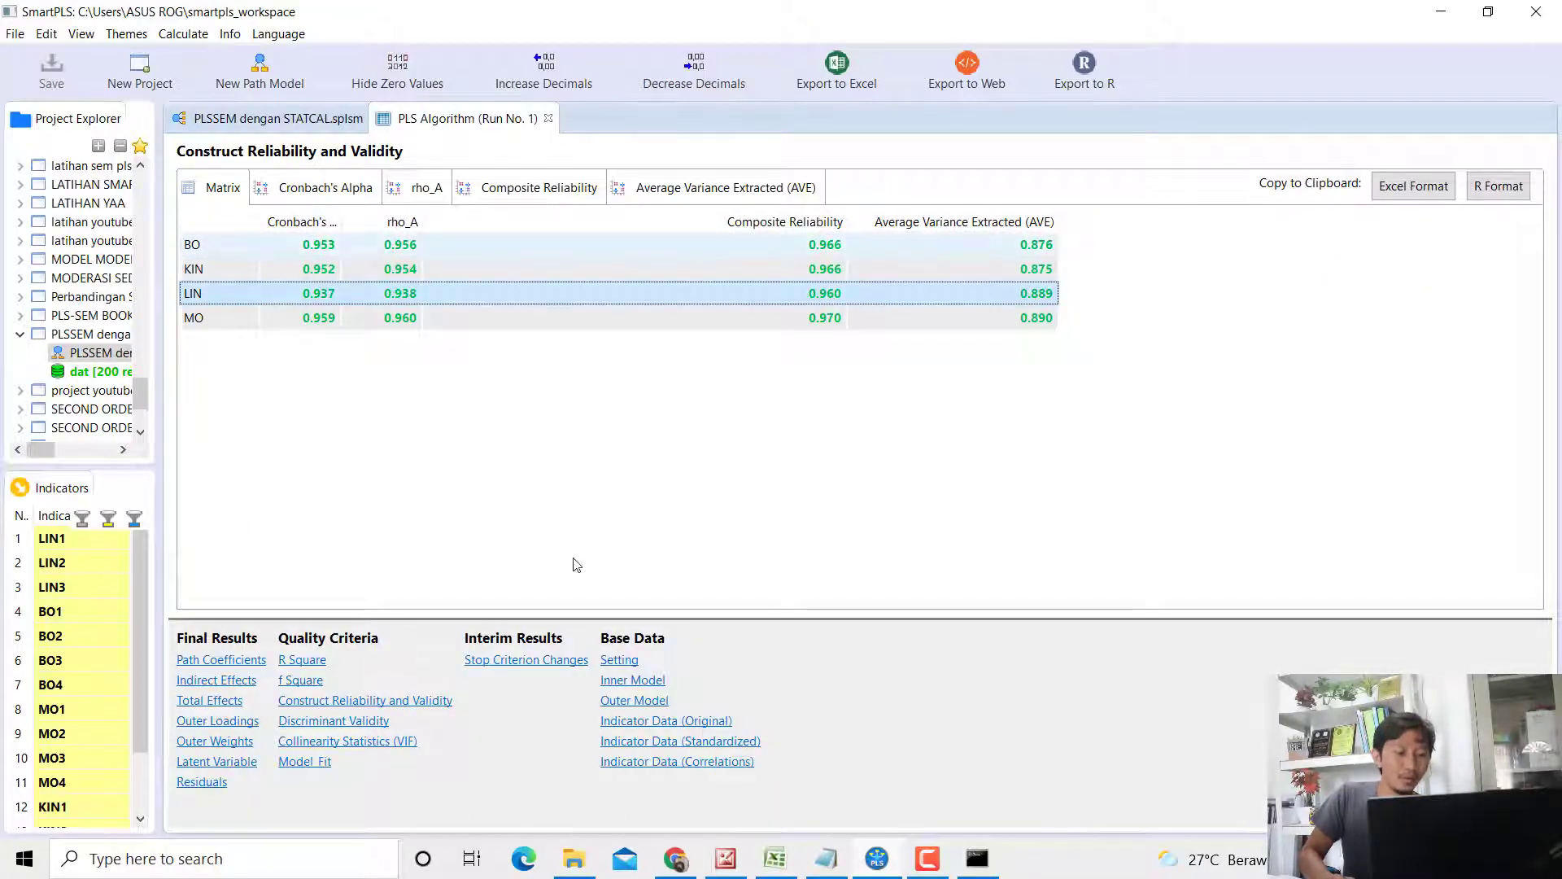
{"action": "left_click", "coordinate": [696, 868]}
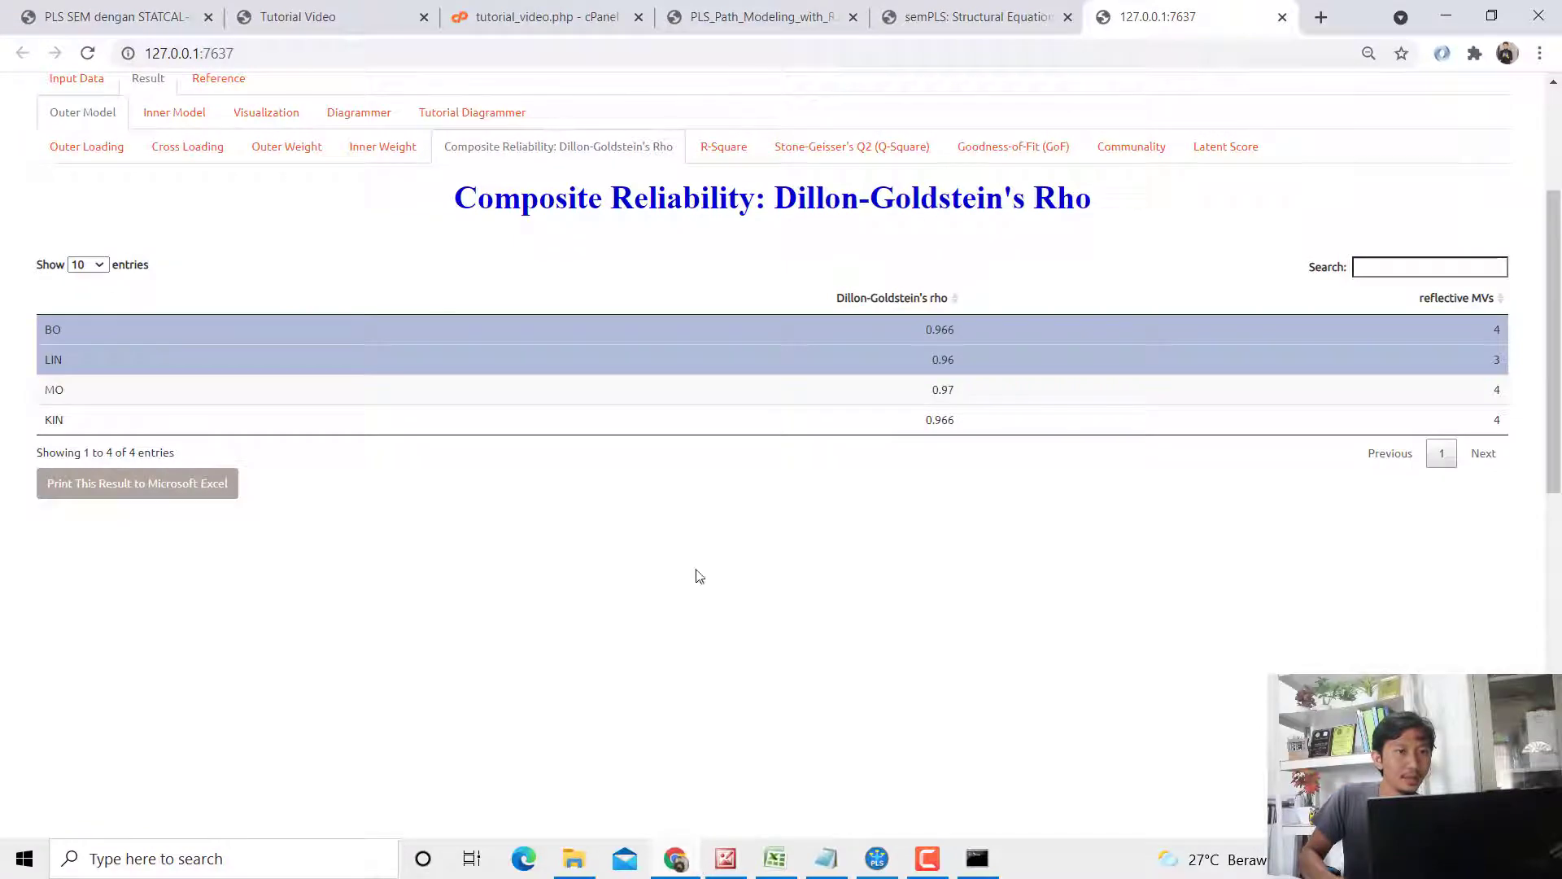
Step: Return to the STATCAL PDF and read section 1.5.4 on Cross-Loading (Discriminant Validity) with its table on page 17
{"action": "left_click", "coordinate": [21, 12]}
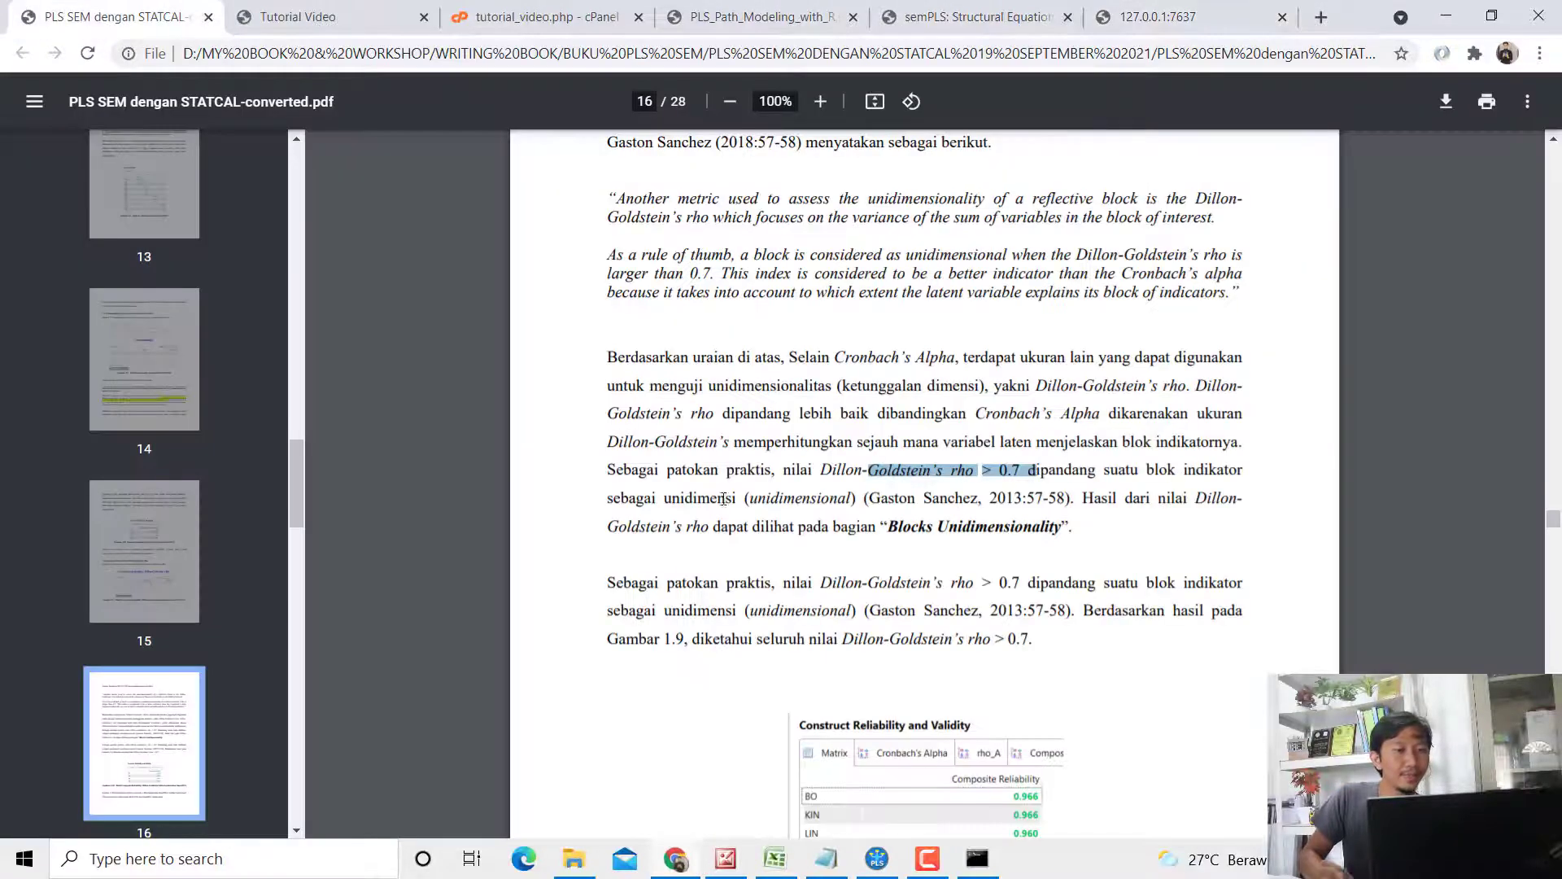
{"action": "scroll", "coordinate": [723, 499], "scroll_direction": "down", "scroll_amount": 10}
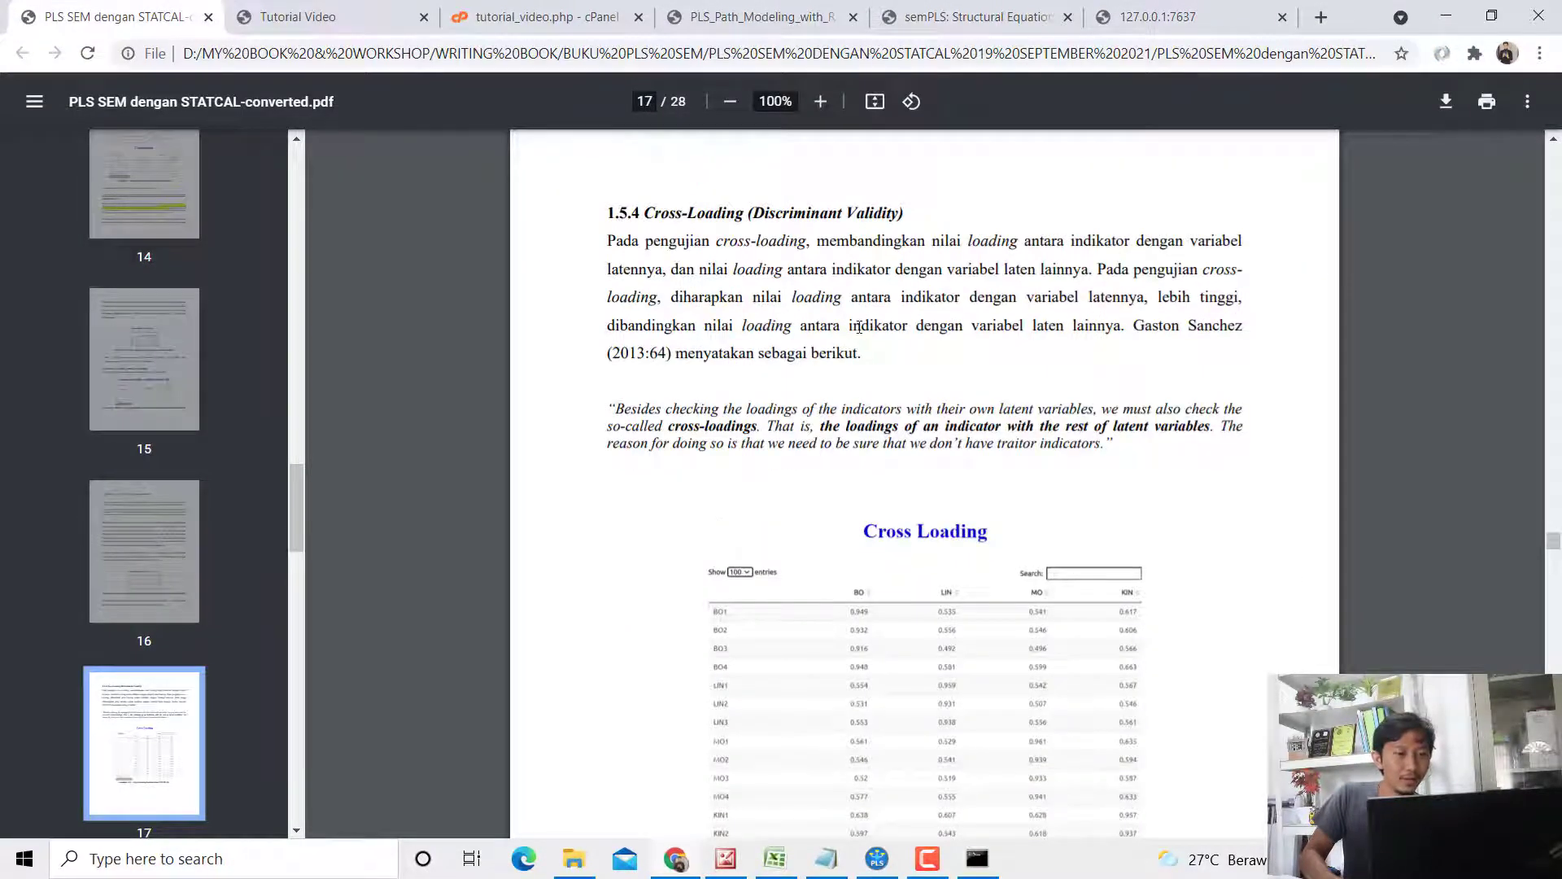
{"action": "scroll", "coordinate": [859, 327], "scroll_direction": "down", "scroll_amount": 3}
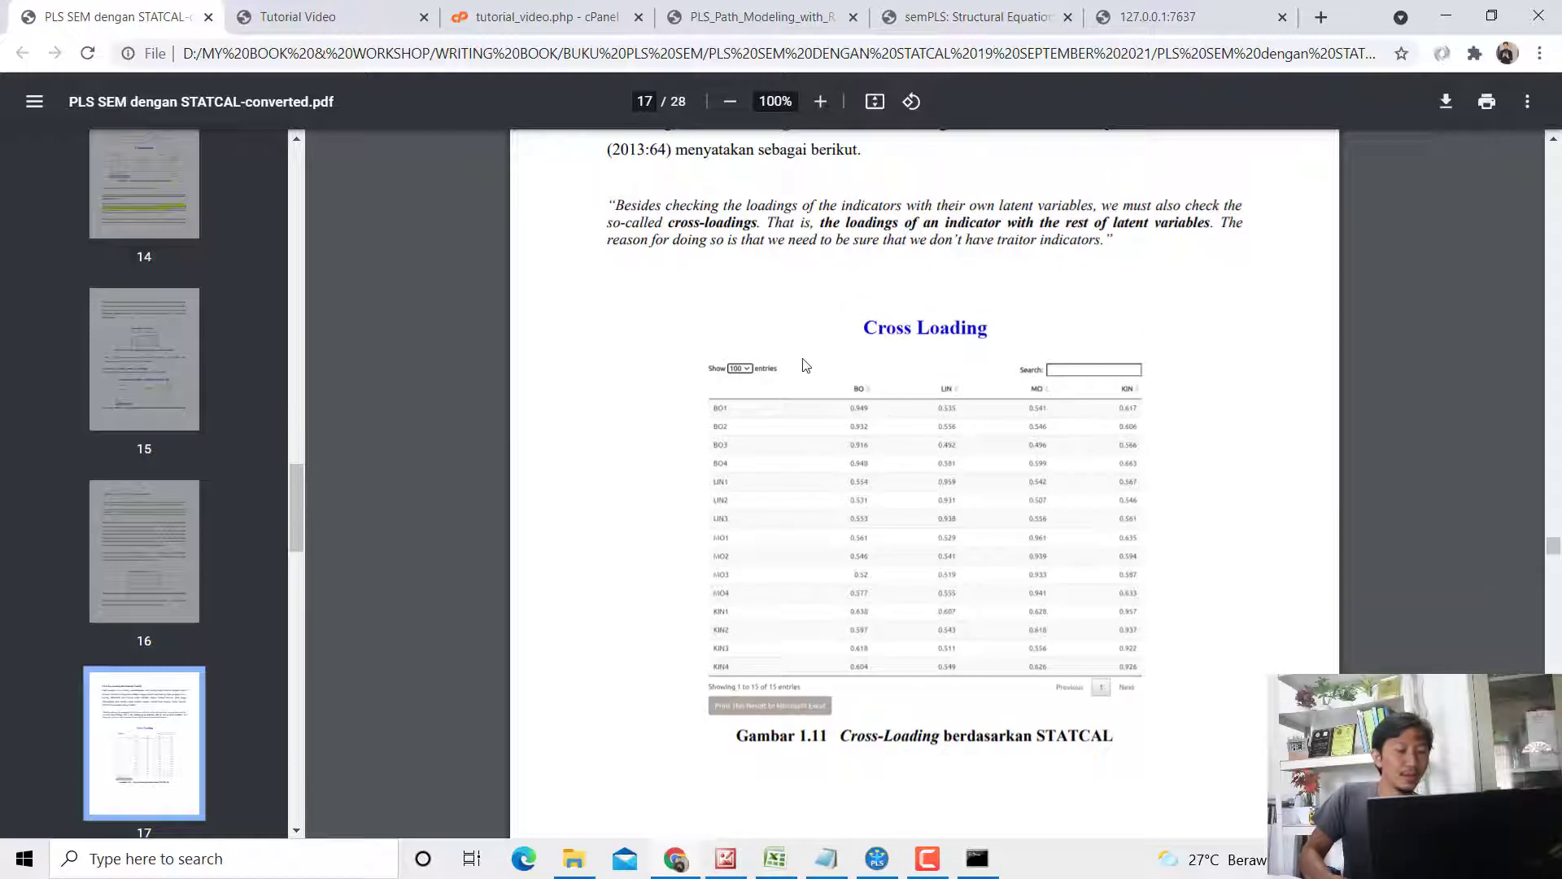
Step: Show the Cross Loadings matrix of the Discriminant Validity results in SmartPLS and select the BO1 row
{"action": "left_click", "coordinate": [877, 860]}
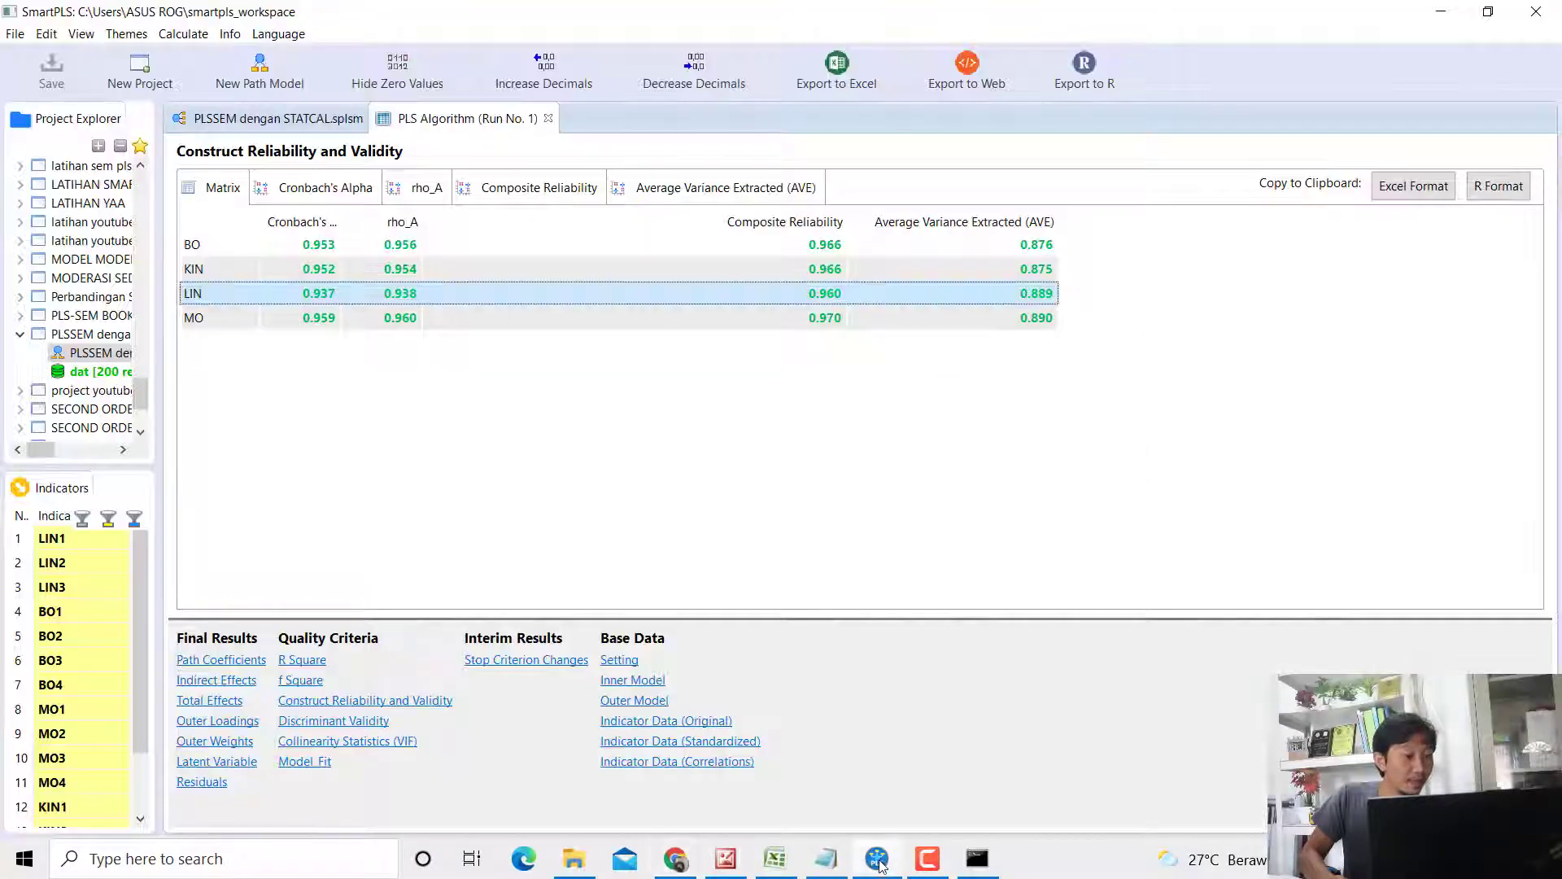
{"action": "left_click", "coordinate": [331, 723]}
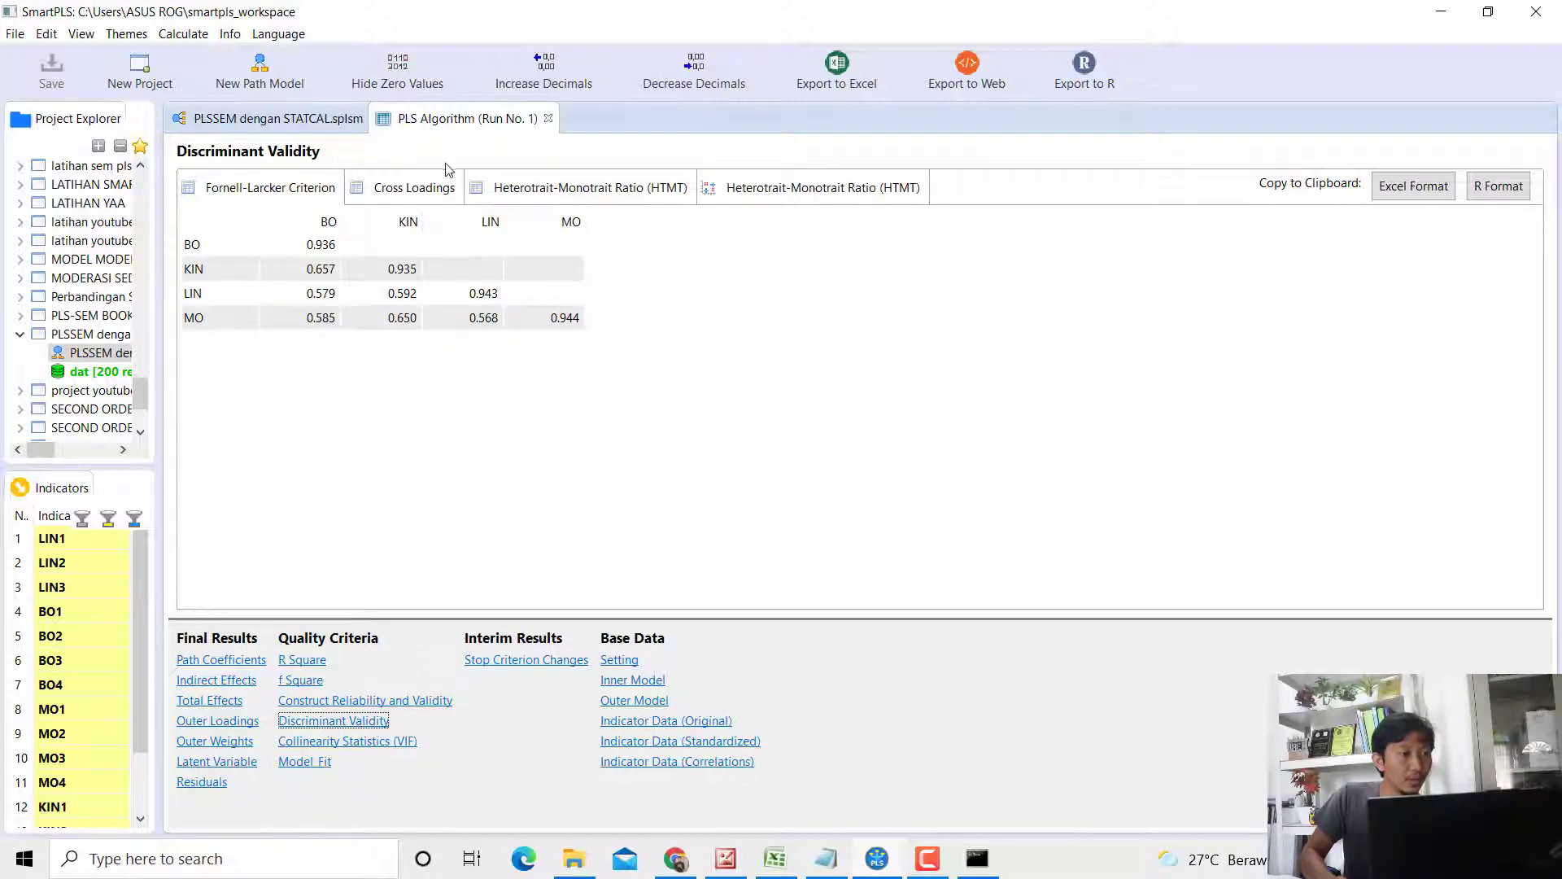
{"action": "left_click", "coordinate": [443, 189]}
{"action": "left_click", "coordinate": [320, 253]}
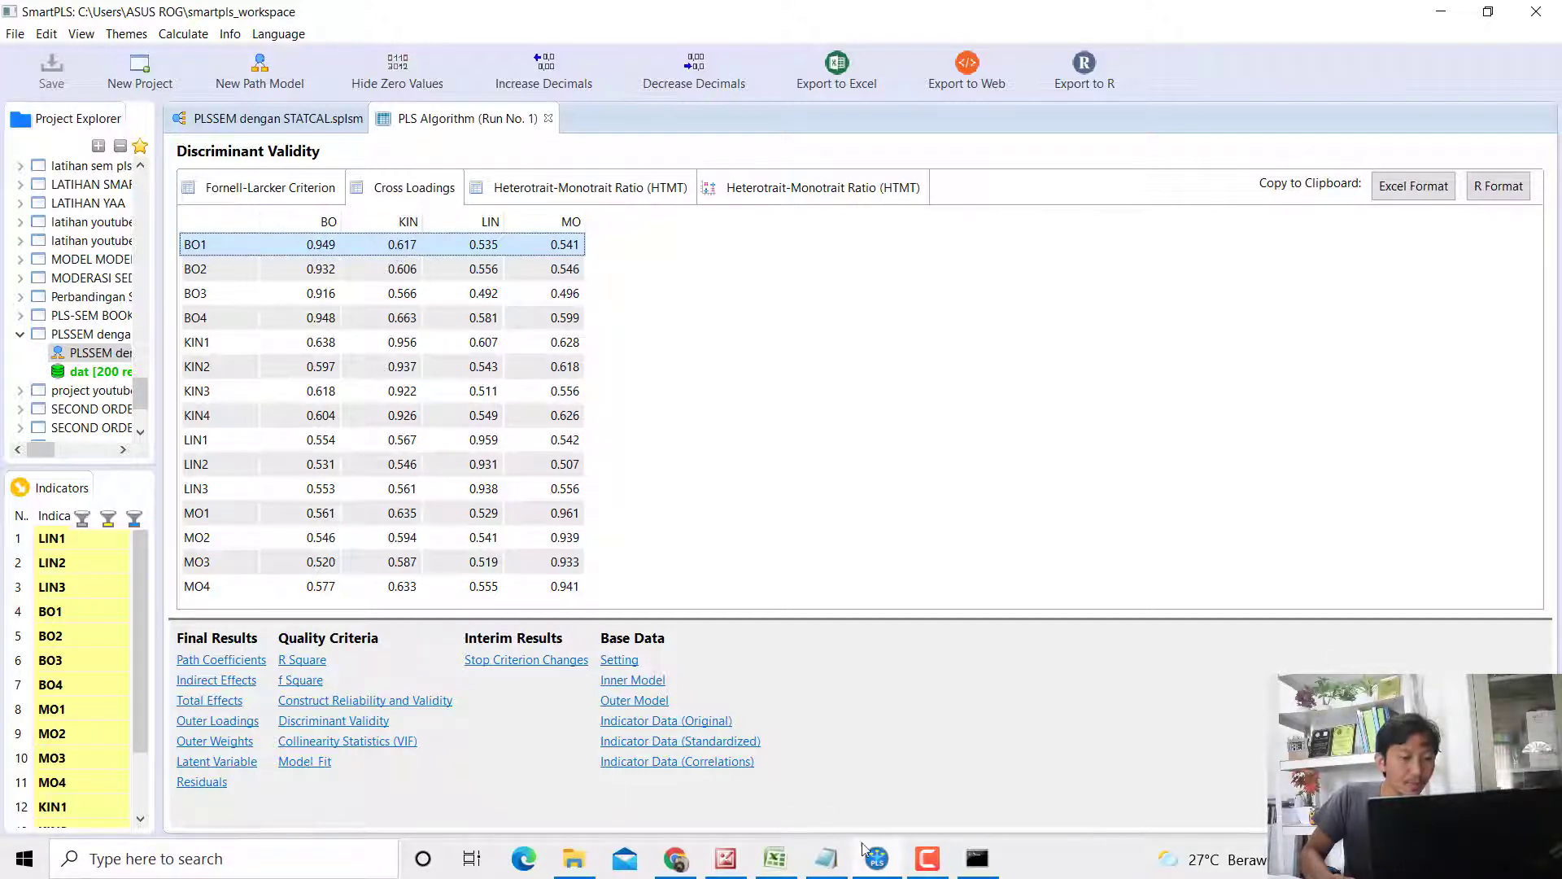
Step: Compare BO1's cross-loadings in Tabel 1.2 of the STATCAL PDF with the SmartPLS Cross Loadings matrix, highlighting BO1's KIN value
{"action": "left_click", "coordinate": [675, 858]}
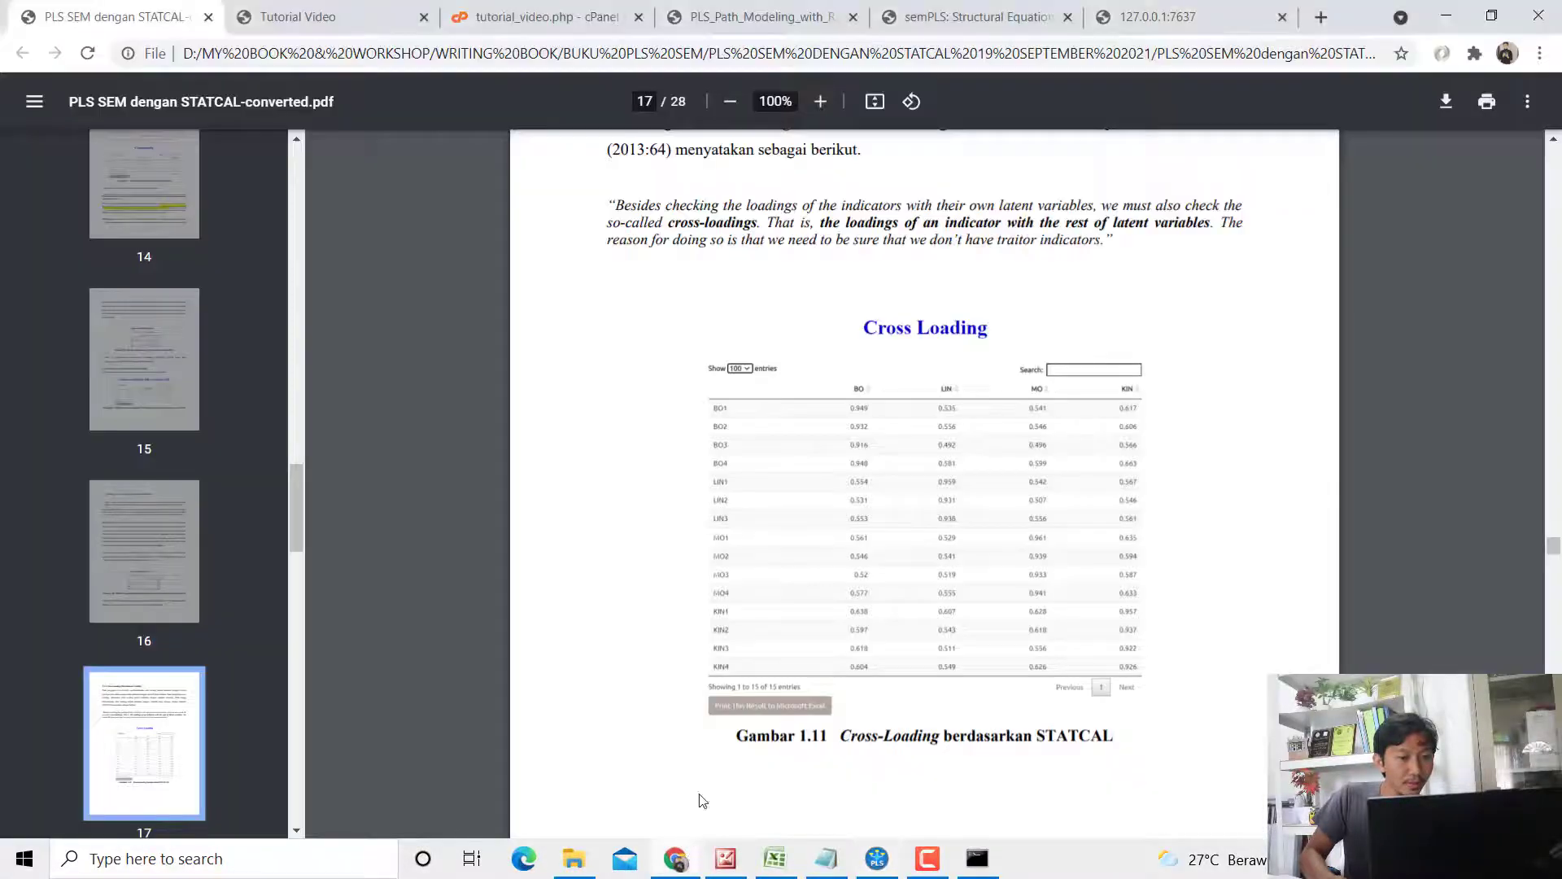
{"action": "scroll", "coordinate": [808, 537], "scroll_direction": "down", "scroll_amount": 10}
{"action": "scroll", "coordinate": [808, 537], "scroll_direction": "up", "scroll_amount": 1}
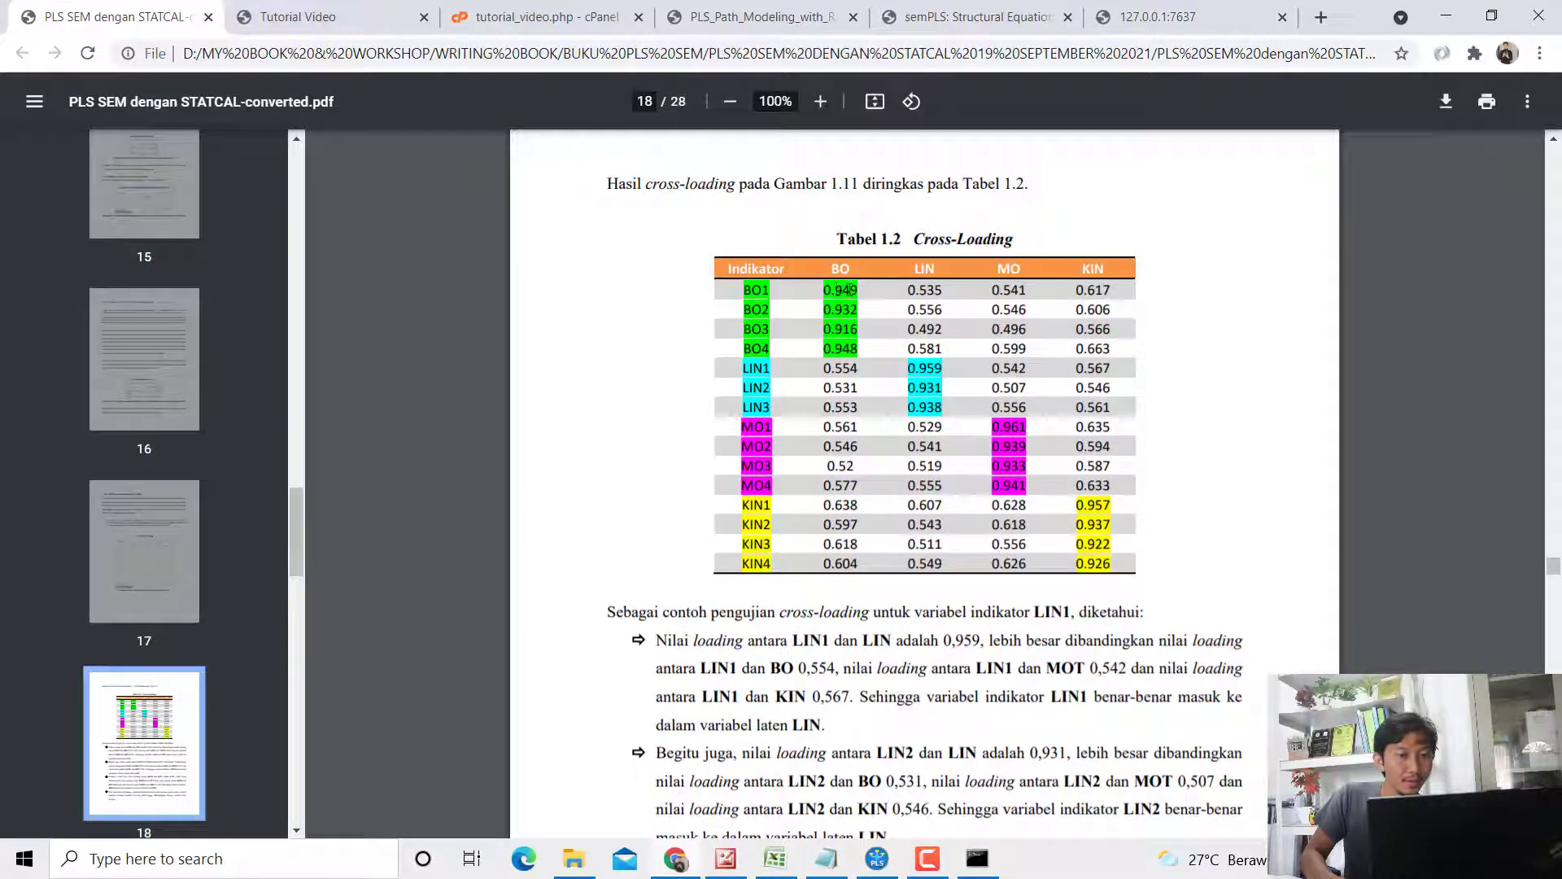
{"action": "left_click_drag", "start_coordinate": [1079, 290], "coordinate": [1115, 289]}
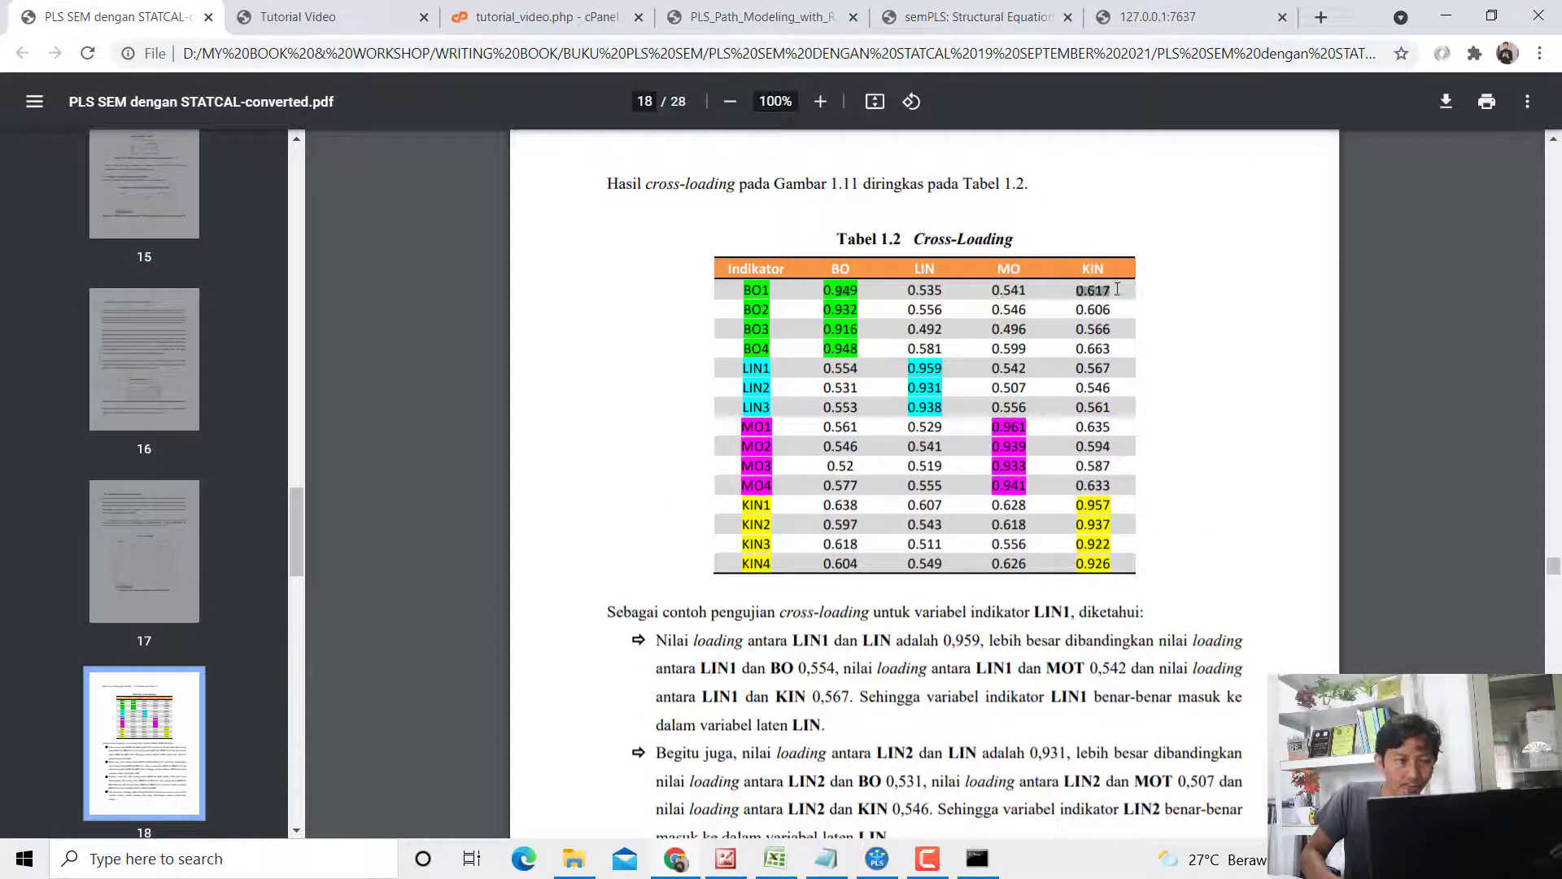
{"action": "left_click", "coordinate": [747, 291]}
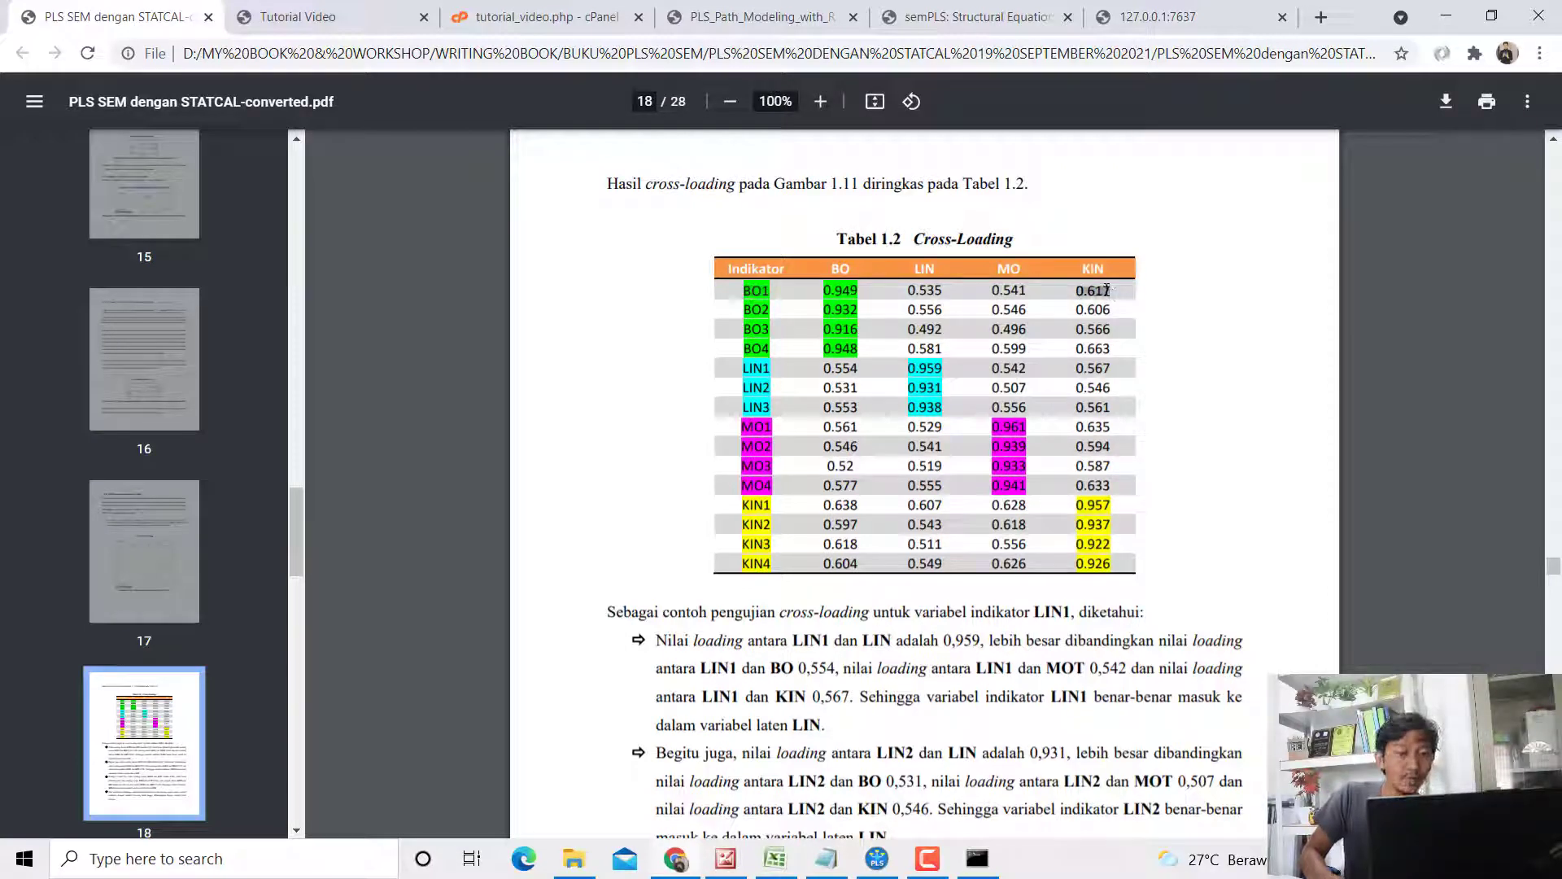
{"action": "left_click", "coordinate": [876, 858]}
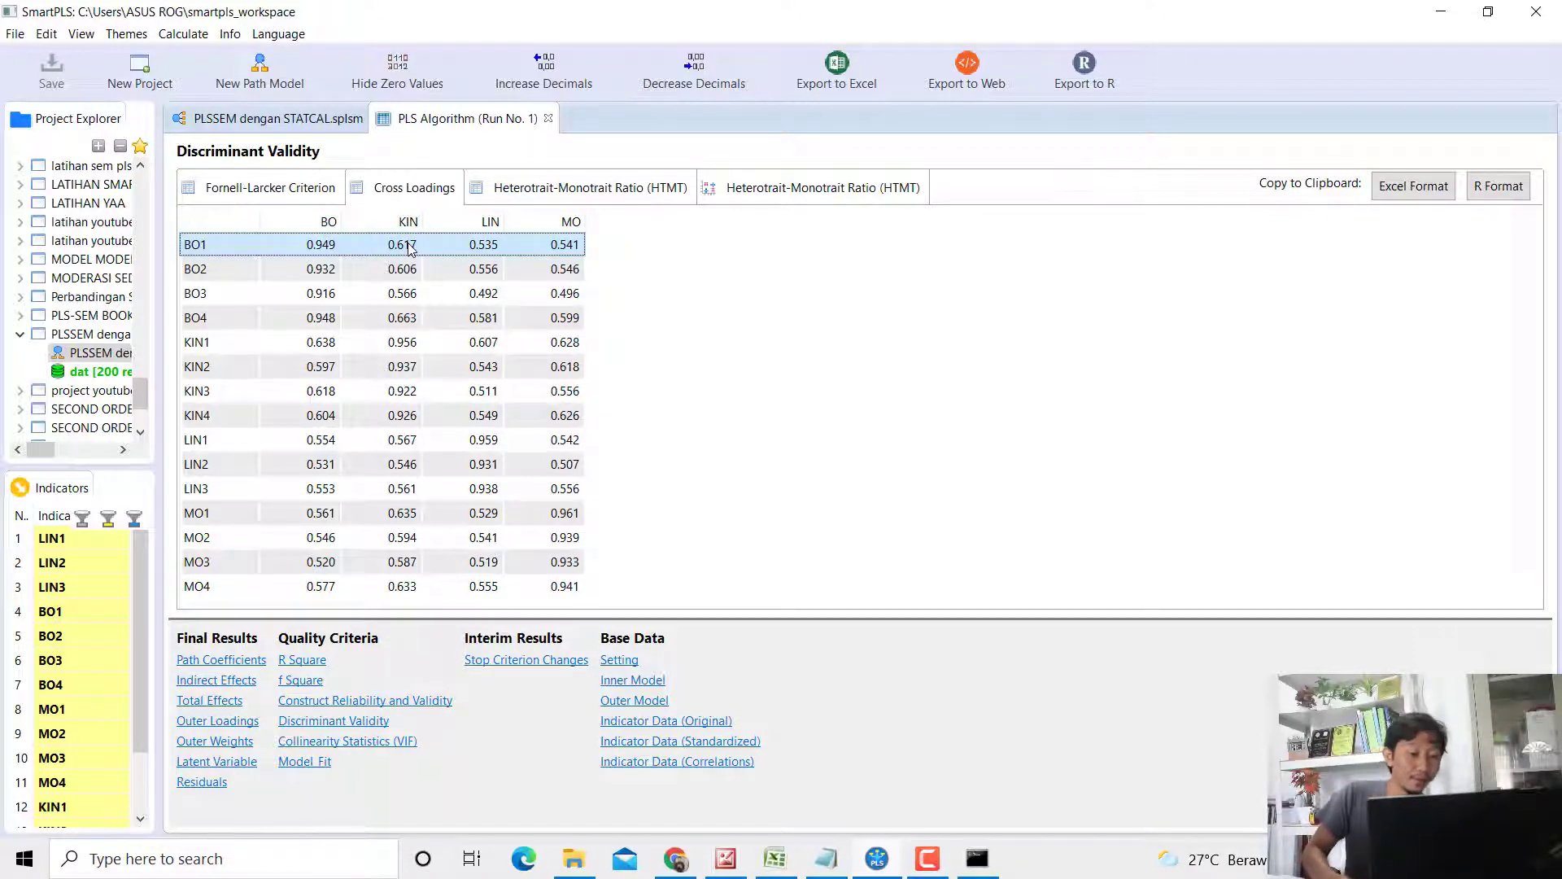
Step: Return to the STATCAL PDF and read the cross-loading interpretation on pages 18–19, through to section 1.5.5 on the structural model
{"action": "left_click", "coordinate": [676, 858]}
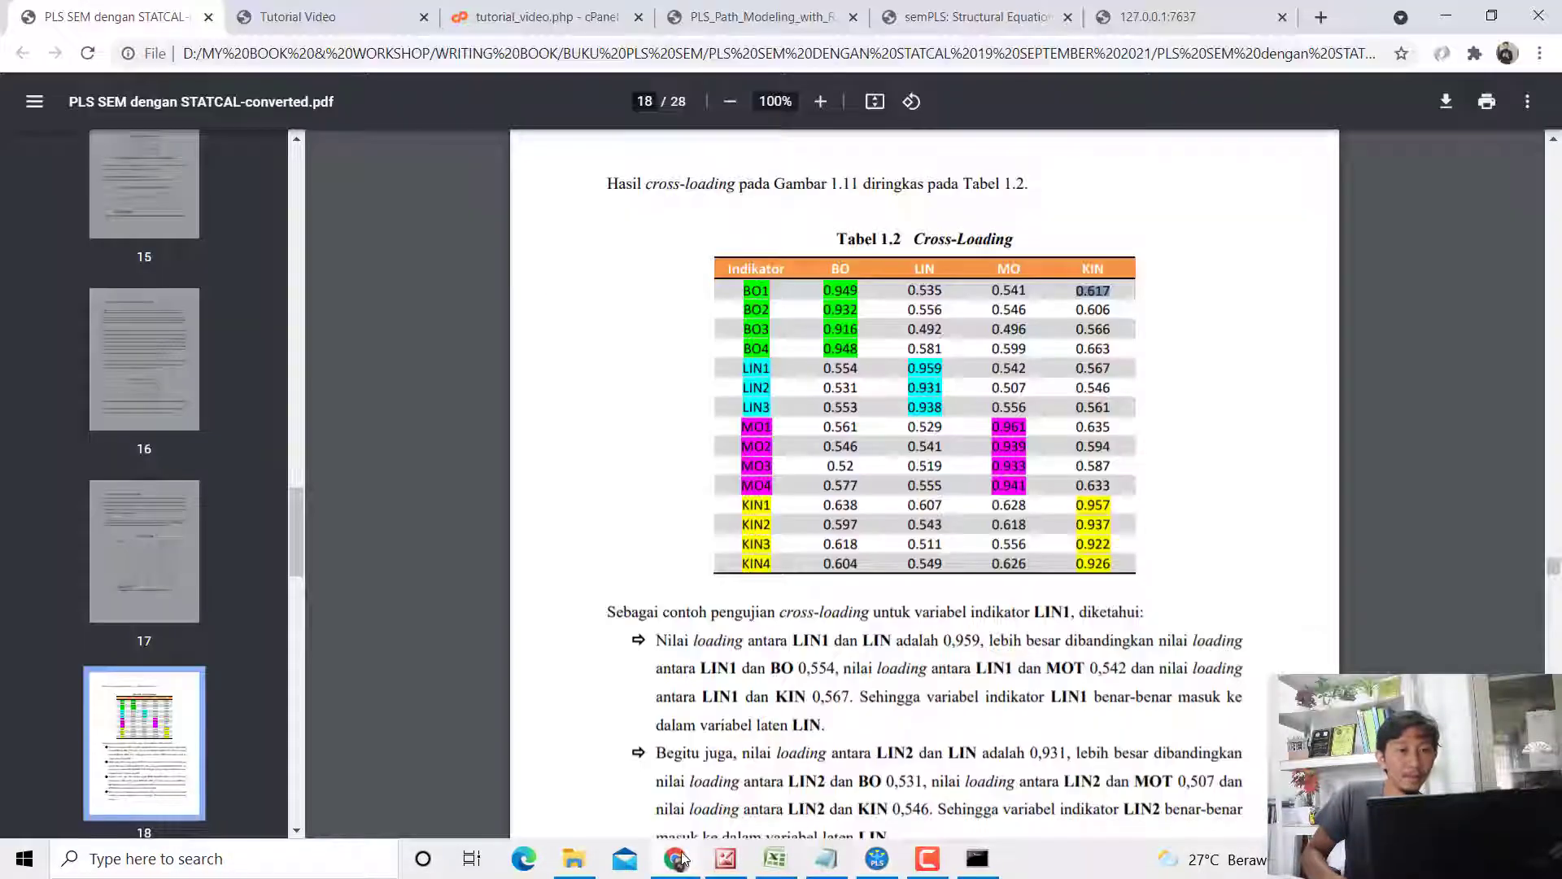
{"action": "left_click", "coordinate": [997, 9]}
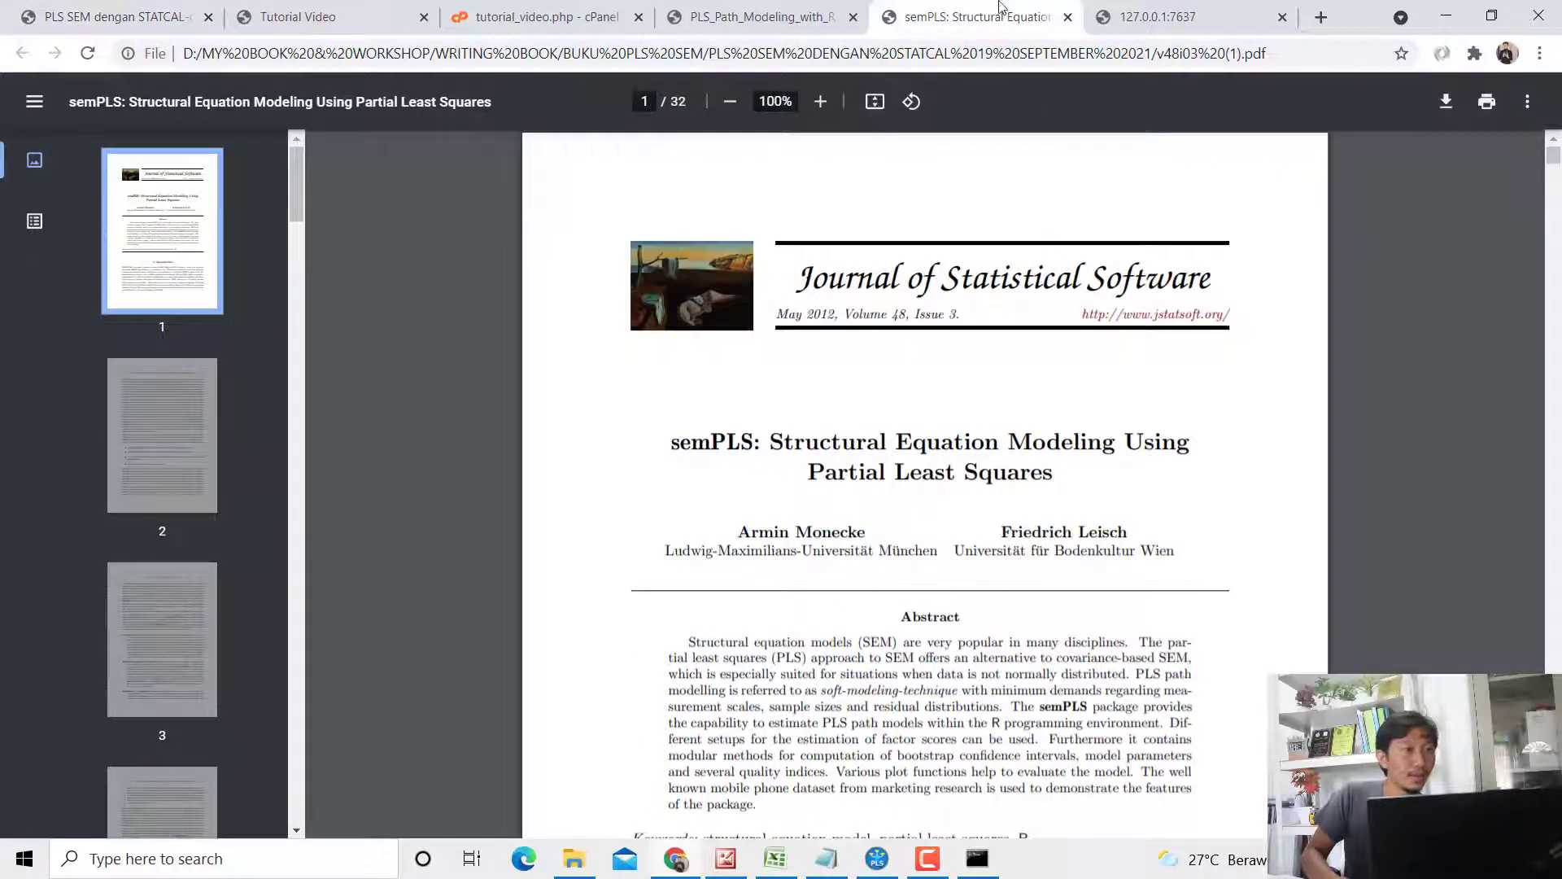
{"action": "left_click", "coordinate": [1123, 17]}
{"action": "left_click", "coordinate": [134, 17]}
{"action": "scroll", "coordinate": [816, 459], "scroll_direction": "down", "scroll_amount": 5}
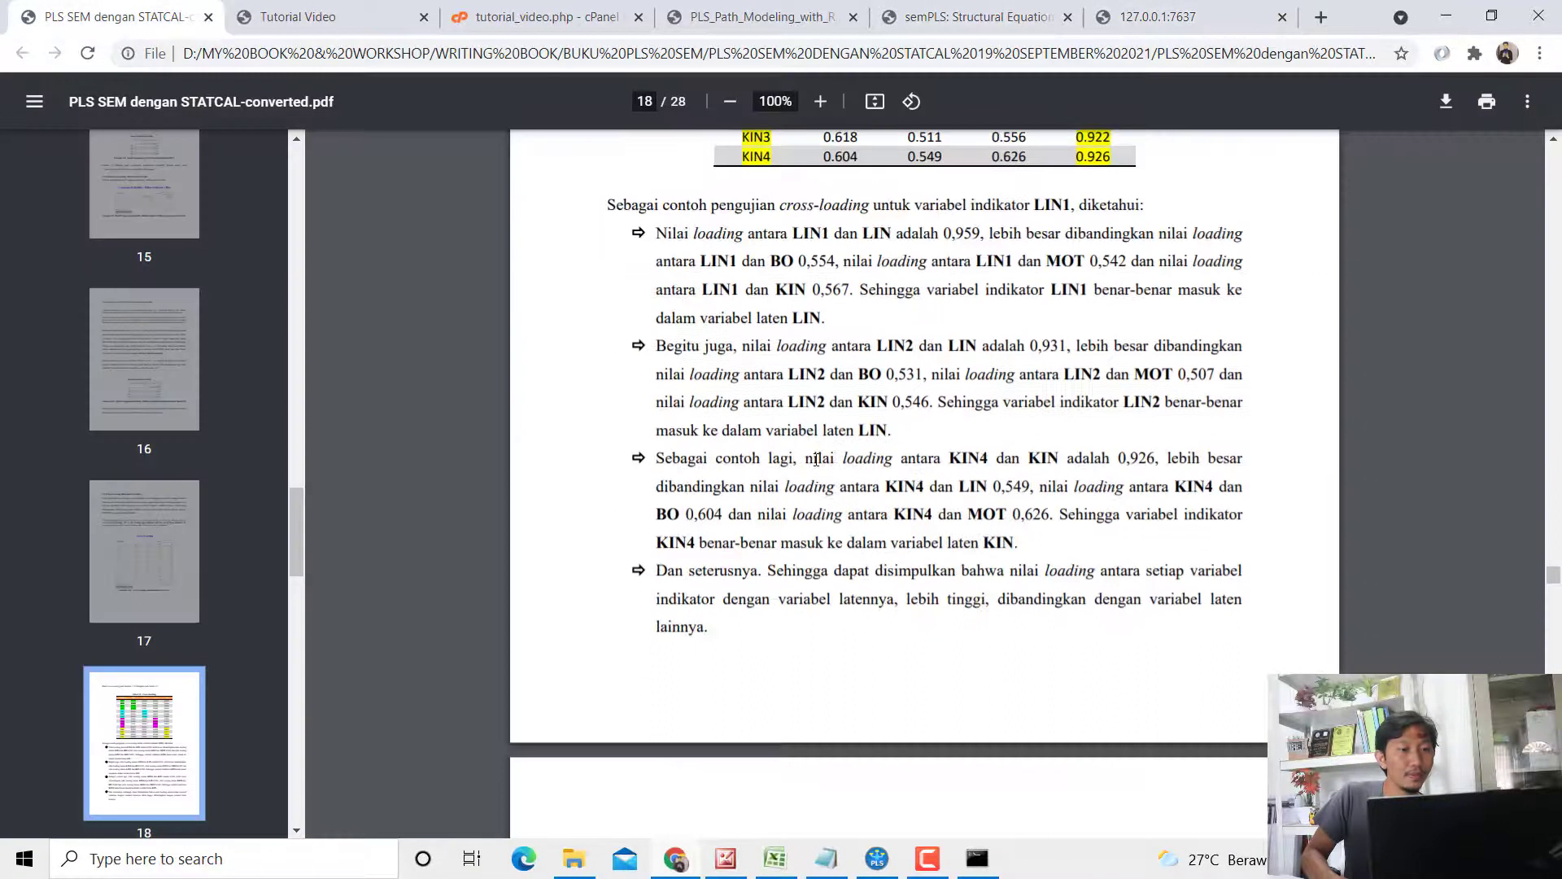
{"action": "scroll", "coordinate": [817, 460], "scroll_direction": "down", "scroll_amount": 5}
{"action": "scroll", "coordinate": [806, 443], "scroll_direction": "up", "scroll_amount": 5}
{"action": "scroll", "coordinate": [806, 437], "scroll_direction": "down", "scroll_amount": 15}
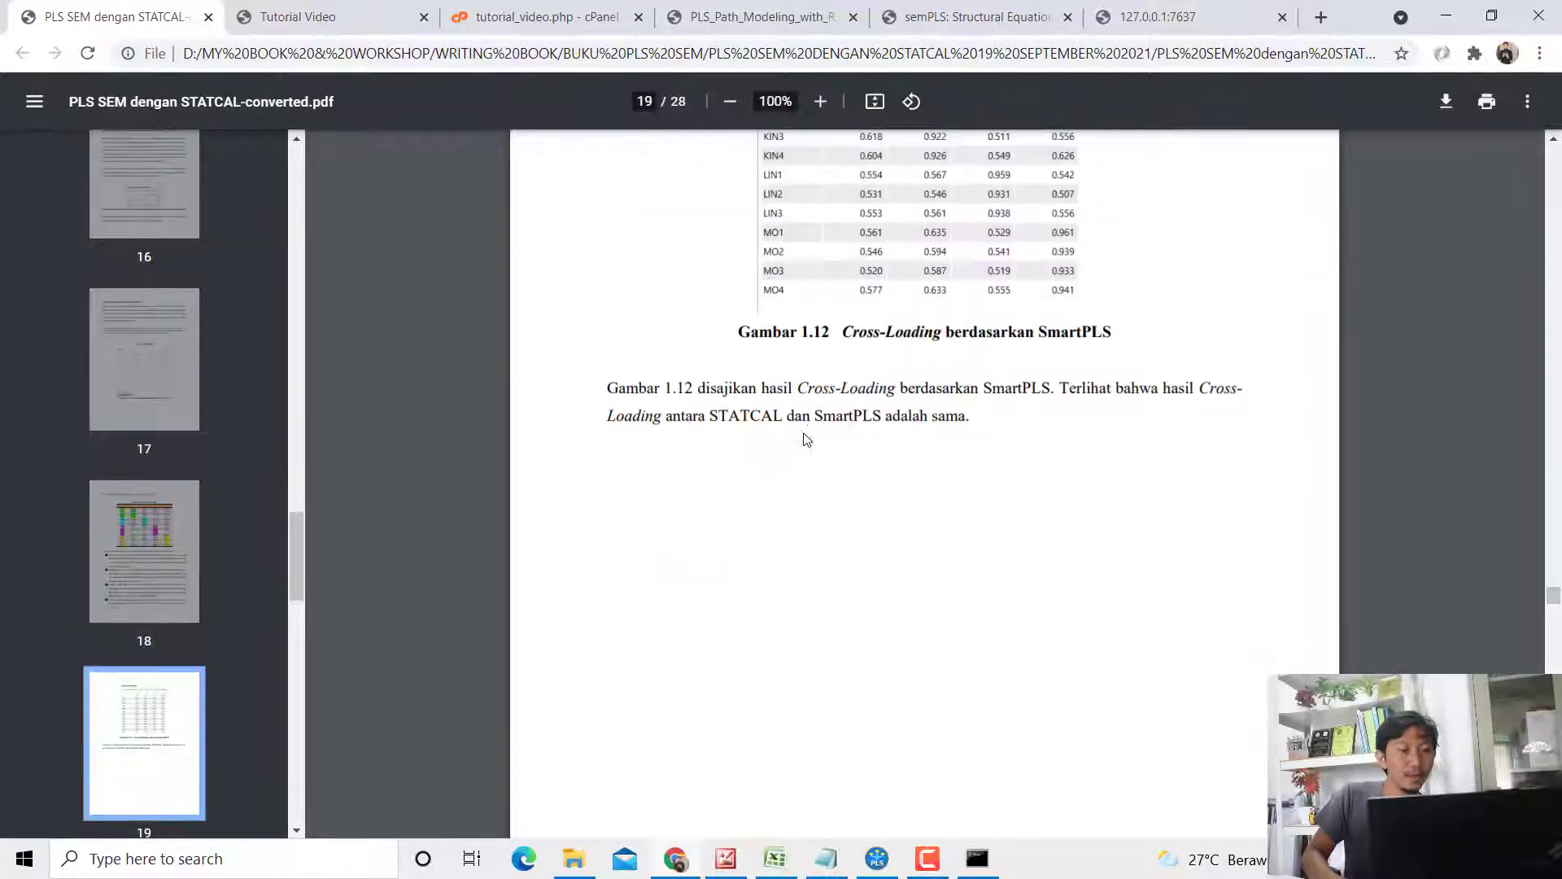
{"action": "scroll", "coordinate": [803, 435], "scroll_direction": "up", "scroll_amount": 1}
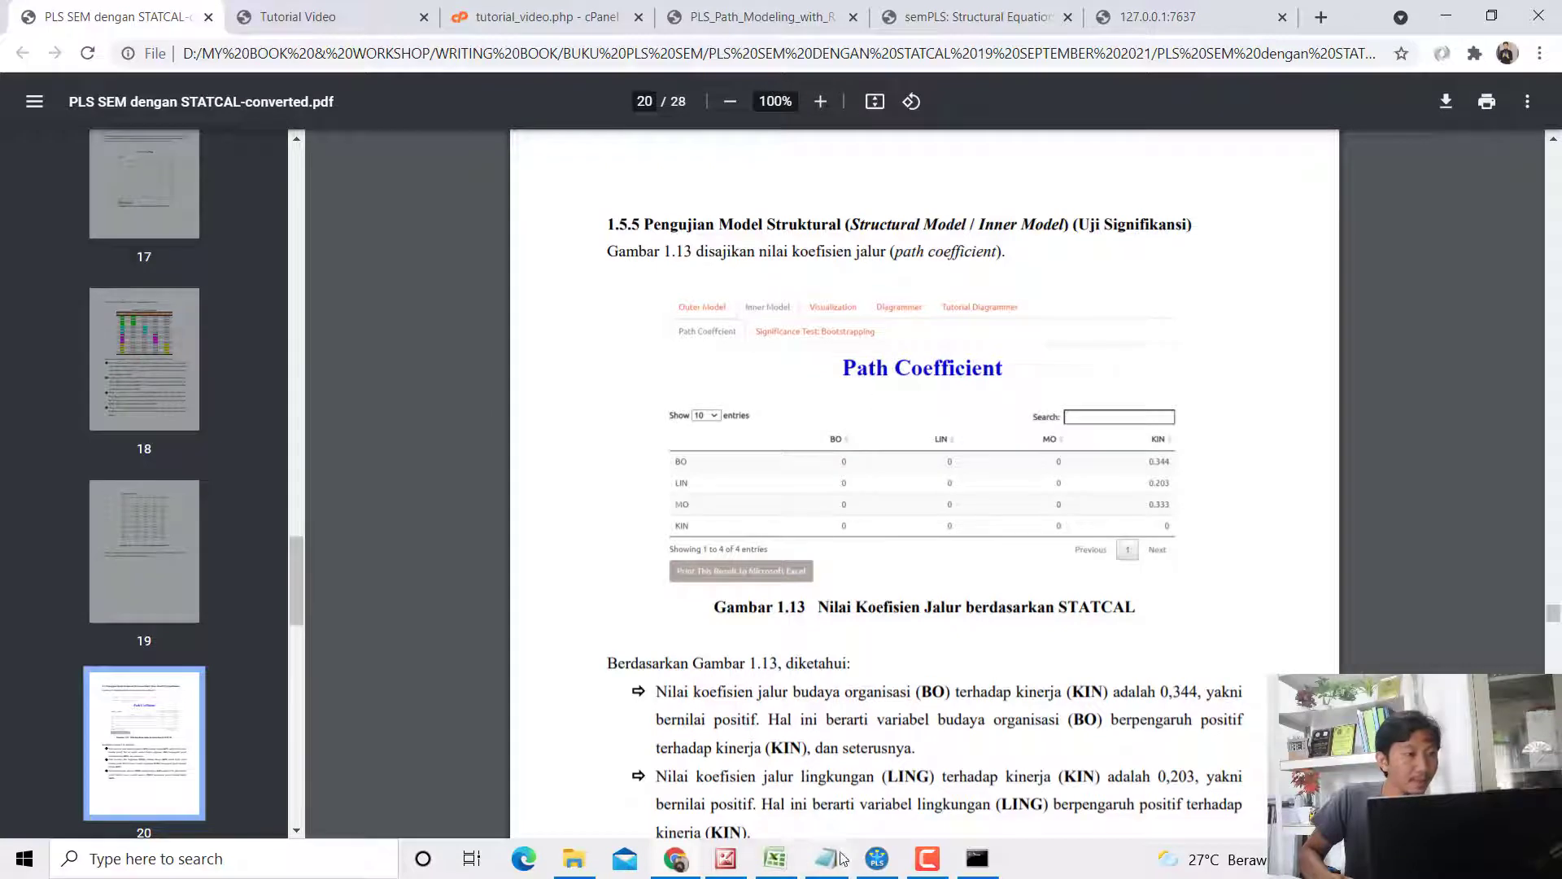
Step: Show the Inner Model's Path Coefficient results in STATCAL and select the BO row
{"action": "left_click", "coordinate": [864, 861]}
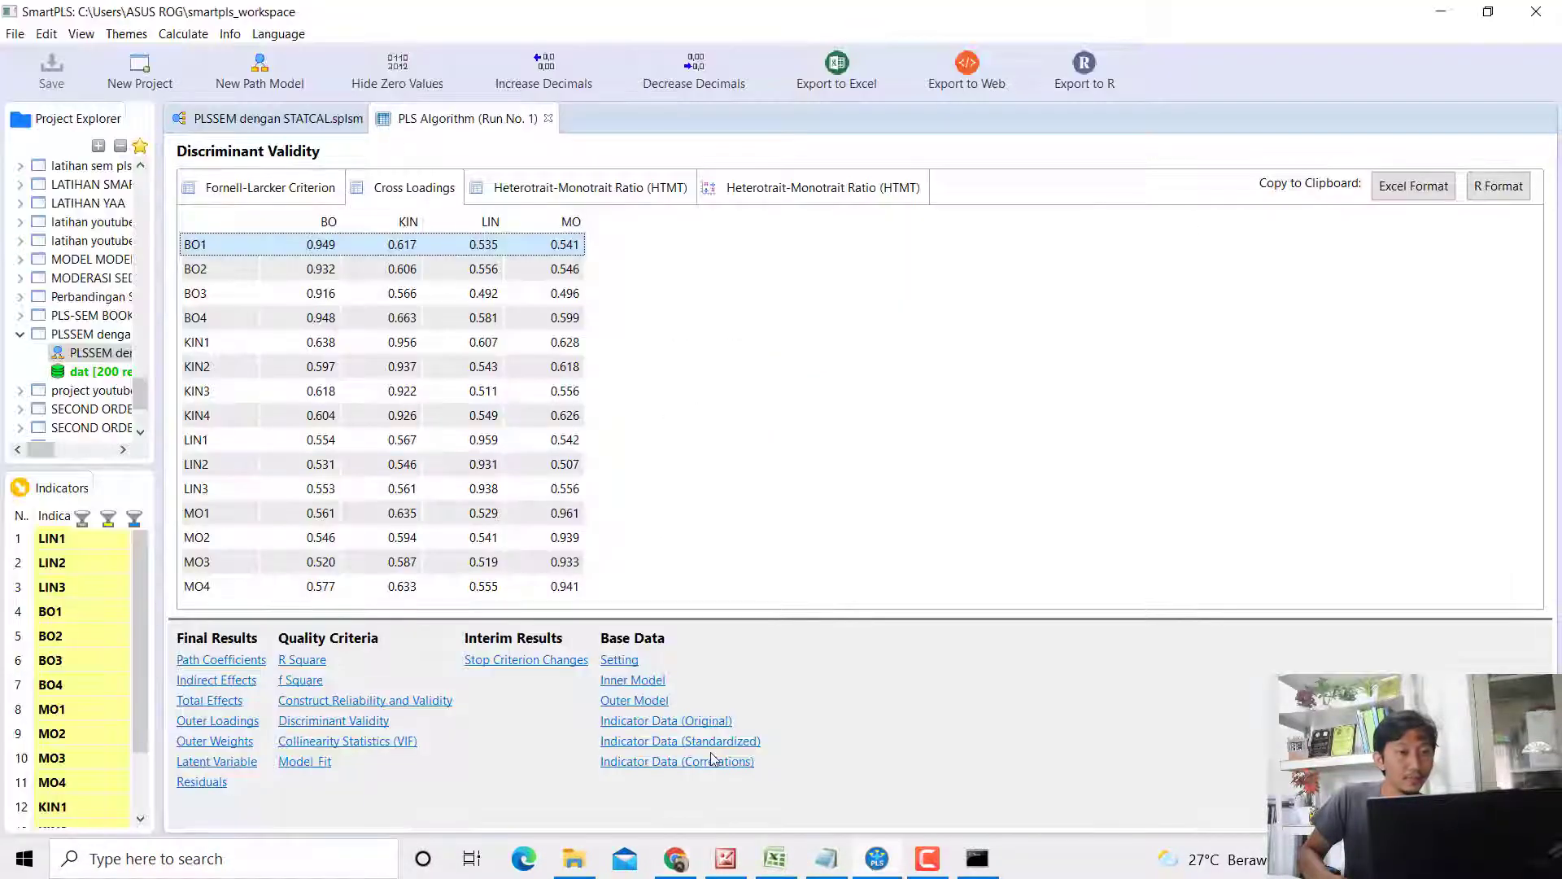
{"action": "left_click", "coordinate": [676, 858]}
{"action": "left_click", "coordinate": [1188, 16]}
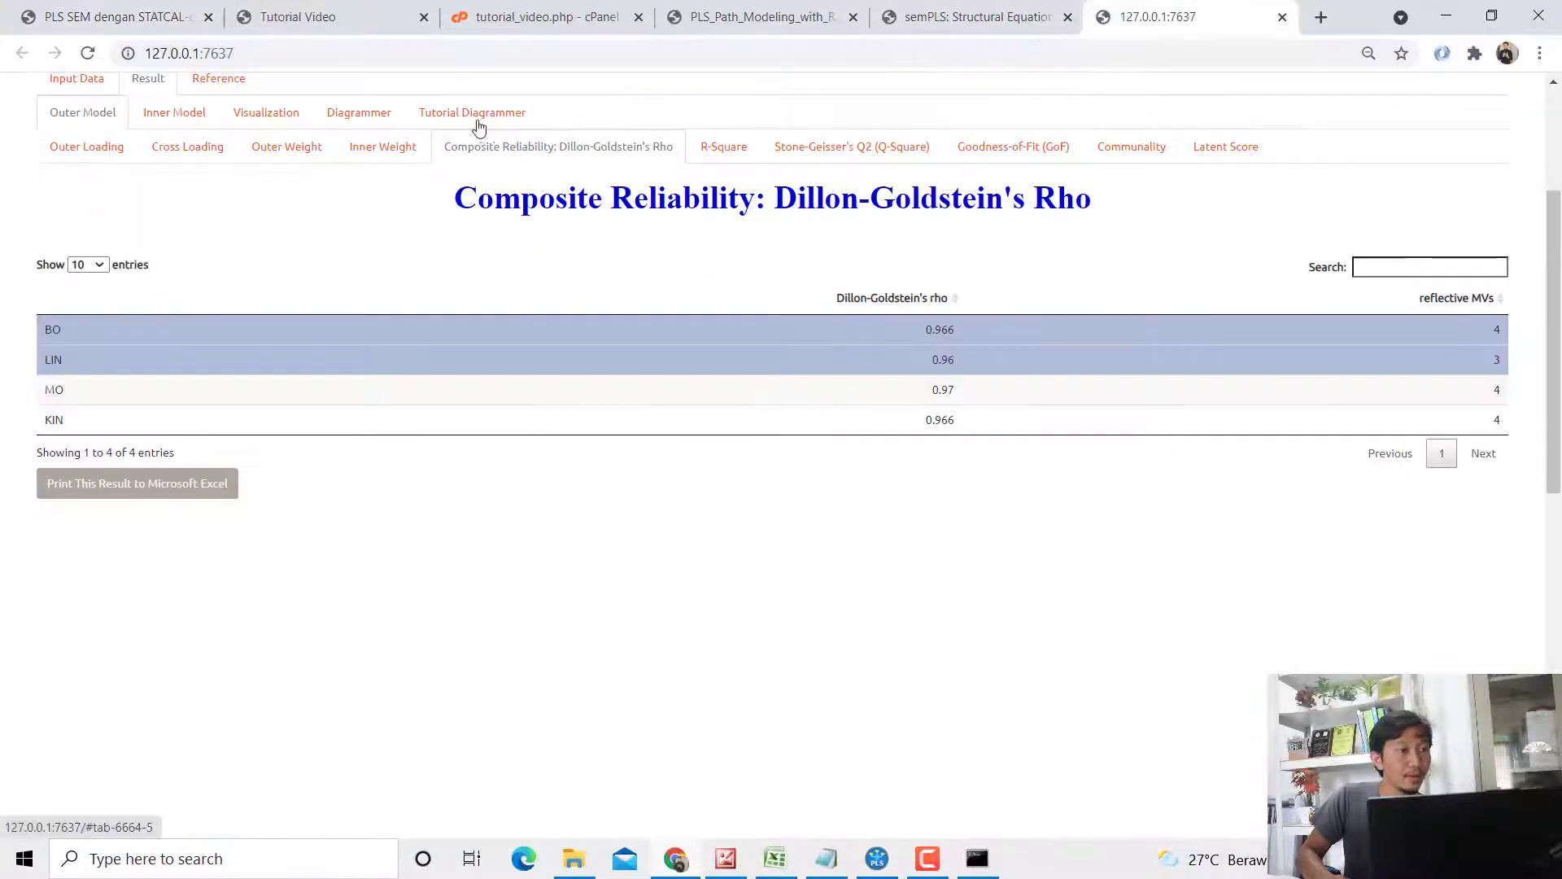
{"action": "left_click", "coordinate": [196, 114]}
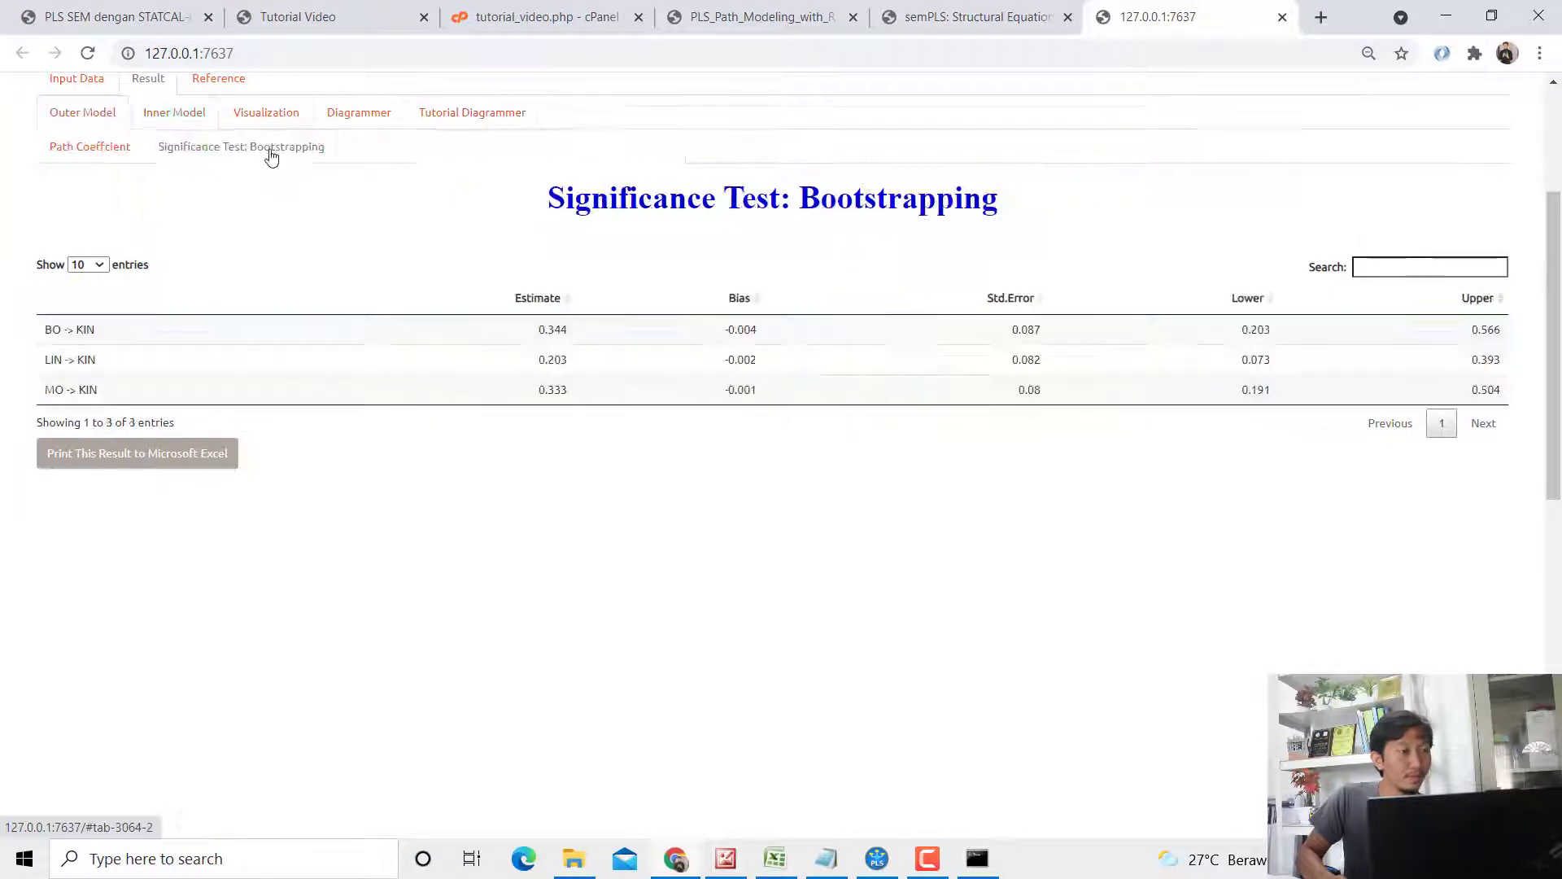
{"action": "left_click", "coordinate": [122, 156]}
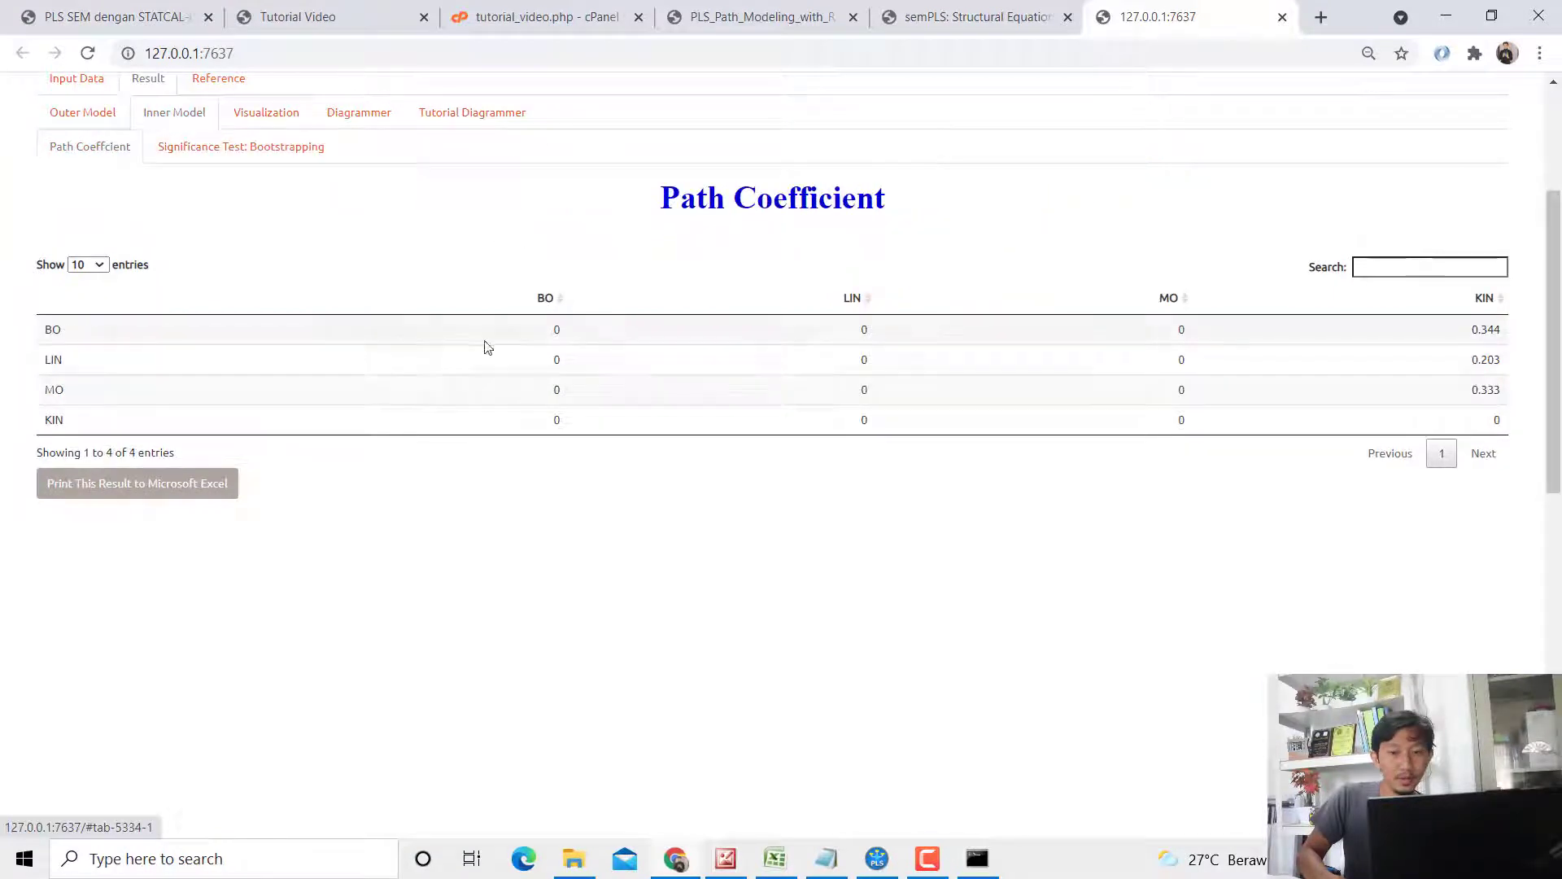
{"action": "left_click_drag", "start_coordinate": [1473, 330], "coordinate": [1483, 363]}
{"action": "left_click", "coordinate": [1483, 364]}
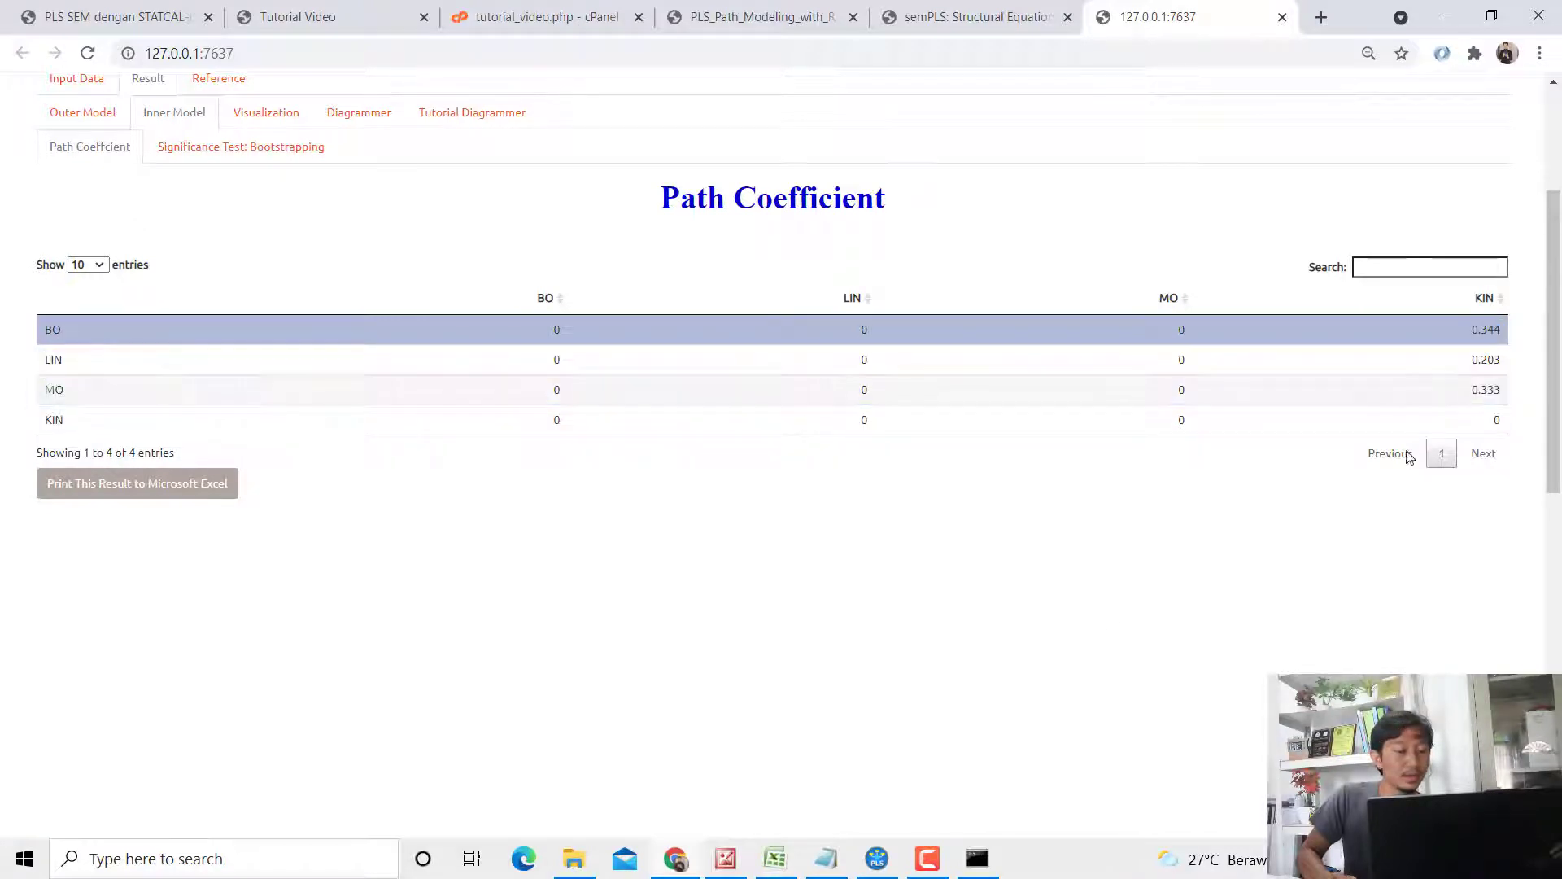
Step: Switch to SmartPLS, show the Path Coefficients matrix and check the KIN coefficients of LIN and MO
{"action": "left_click", "coordinate": [864, 856]}
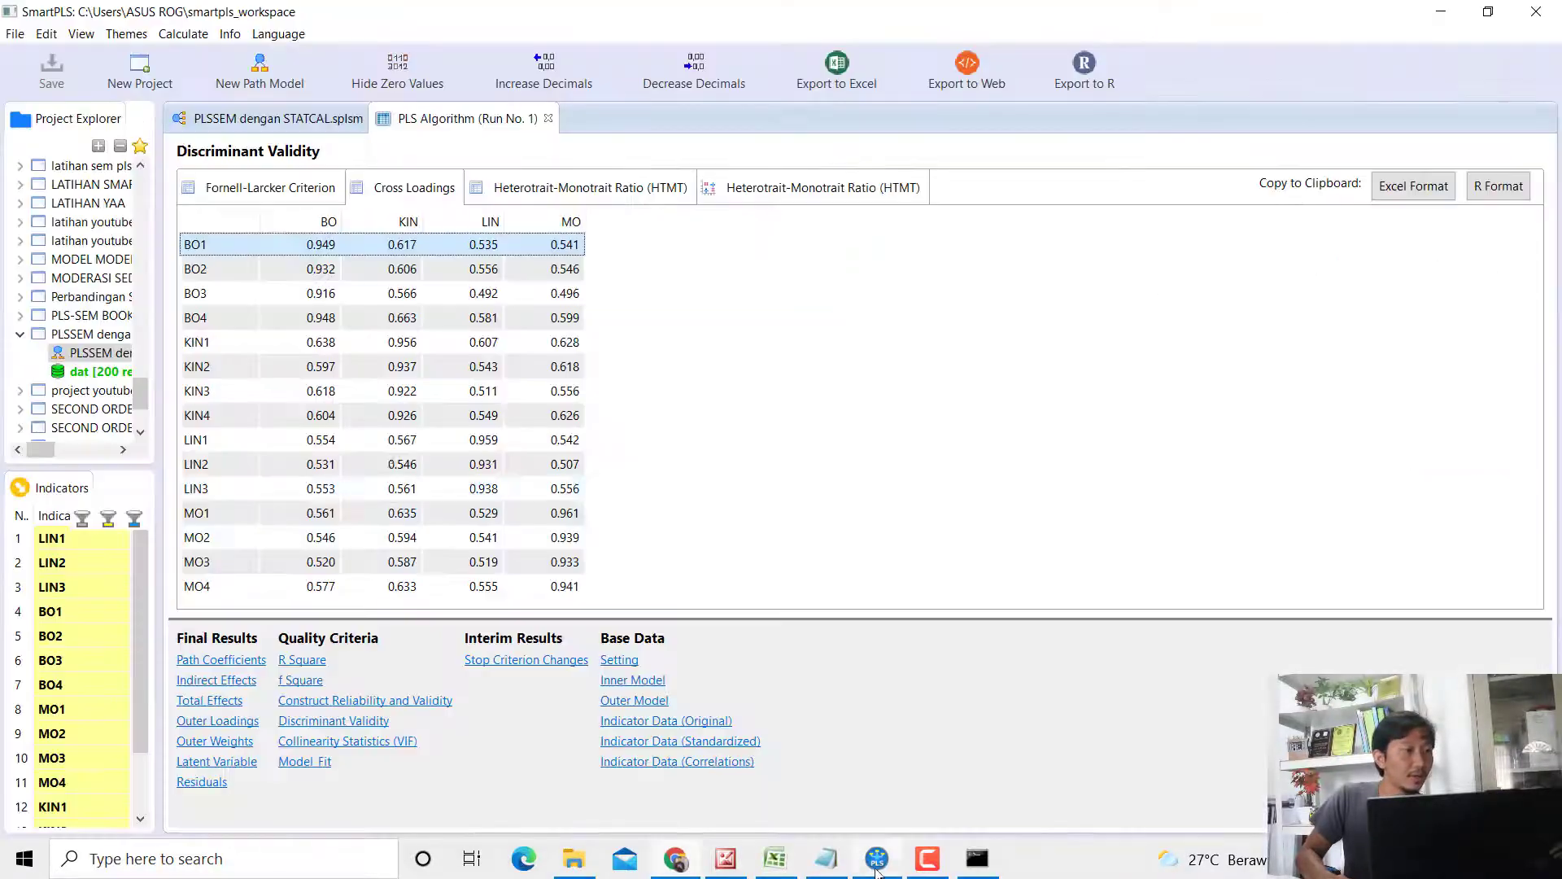
{"action": "left_click", "coordinate": [294, 119]}
{"action": "left_click", "coordinate": [476, 120]}
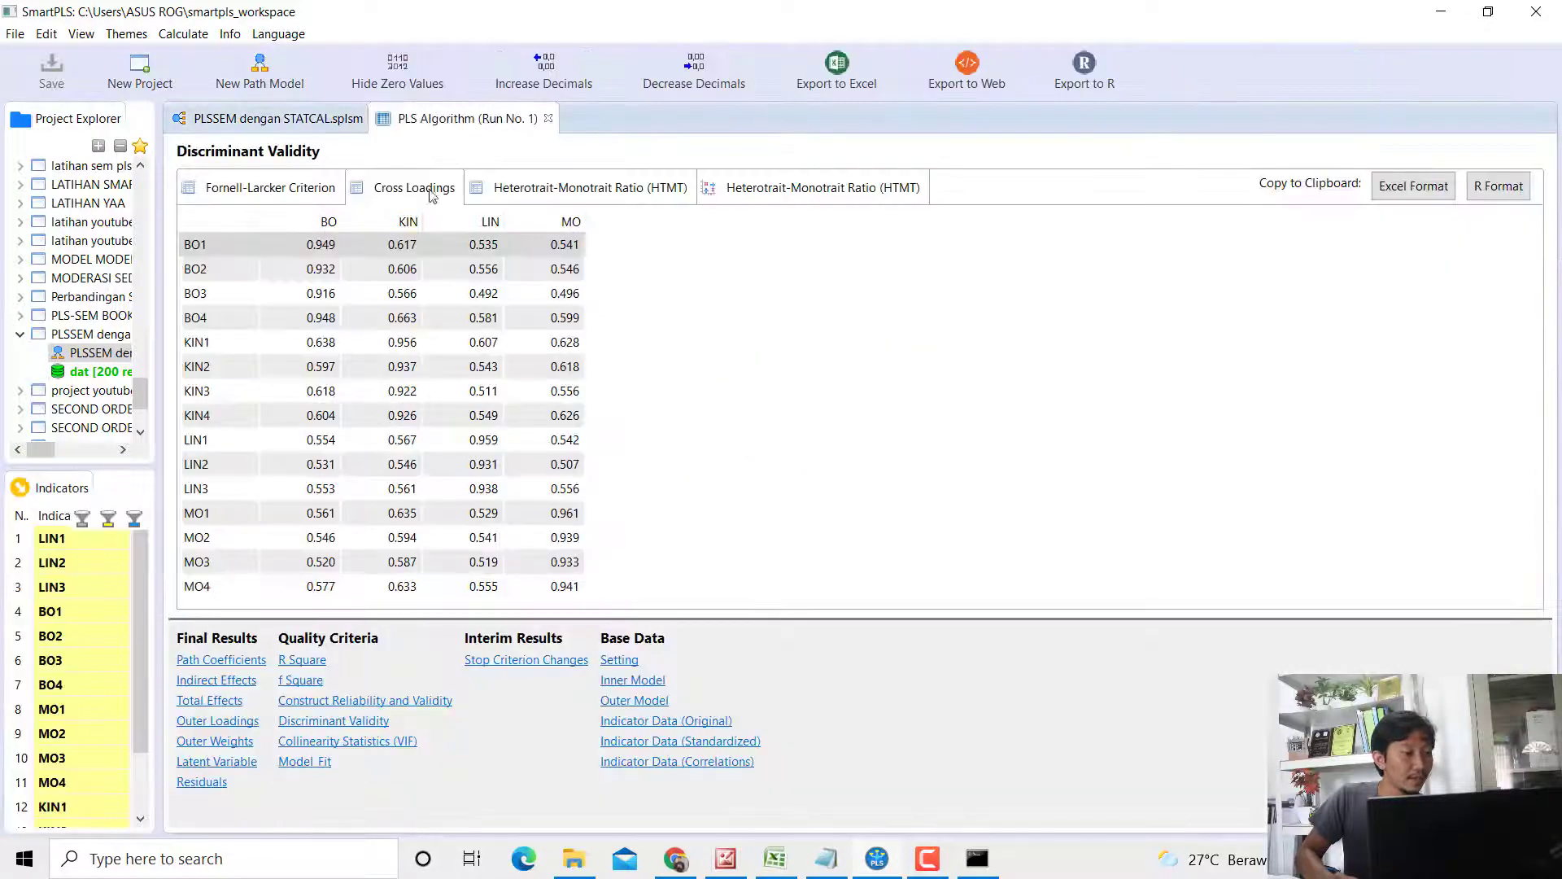
{"action": "left_click", "coordinate": [240, 660]}
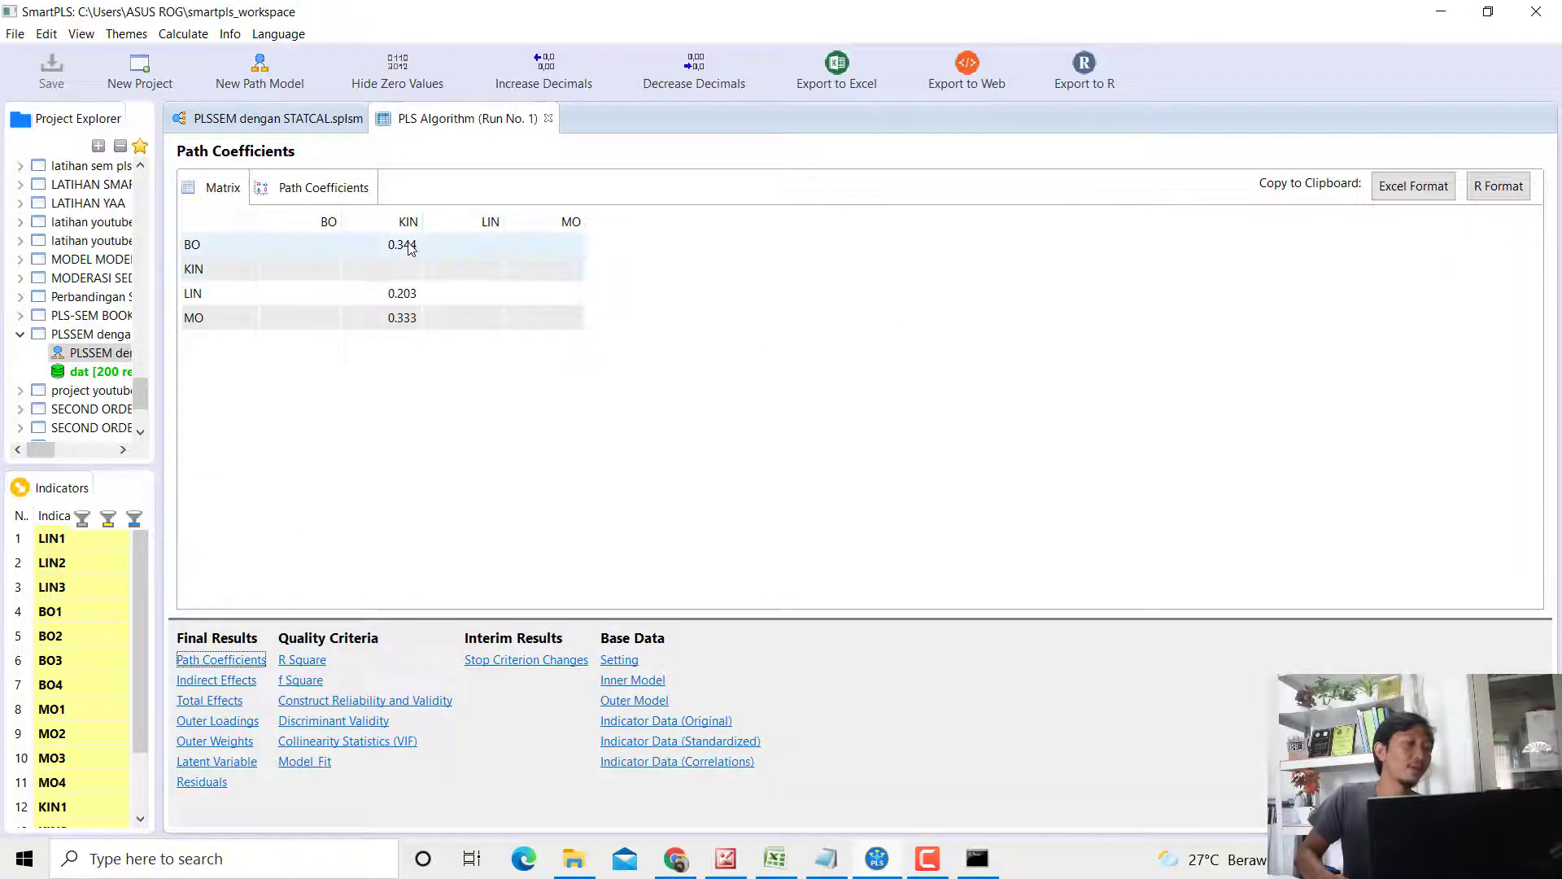
{"action": "left_click", "coordinate": [416, 297]}
{"action": "left_click", "coordinate": [409, 323]}
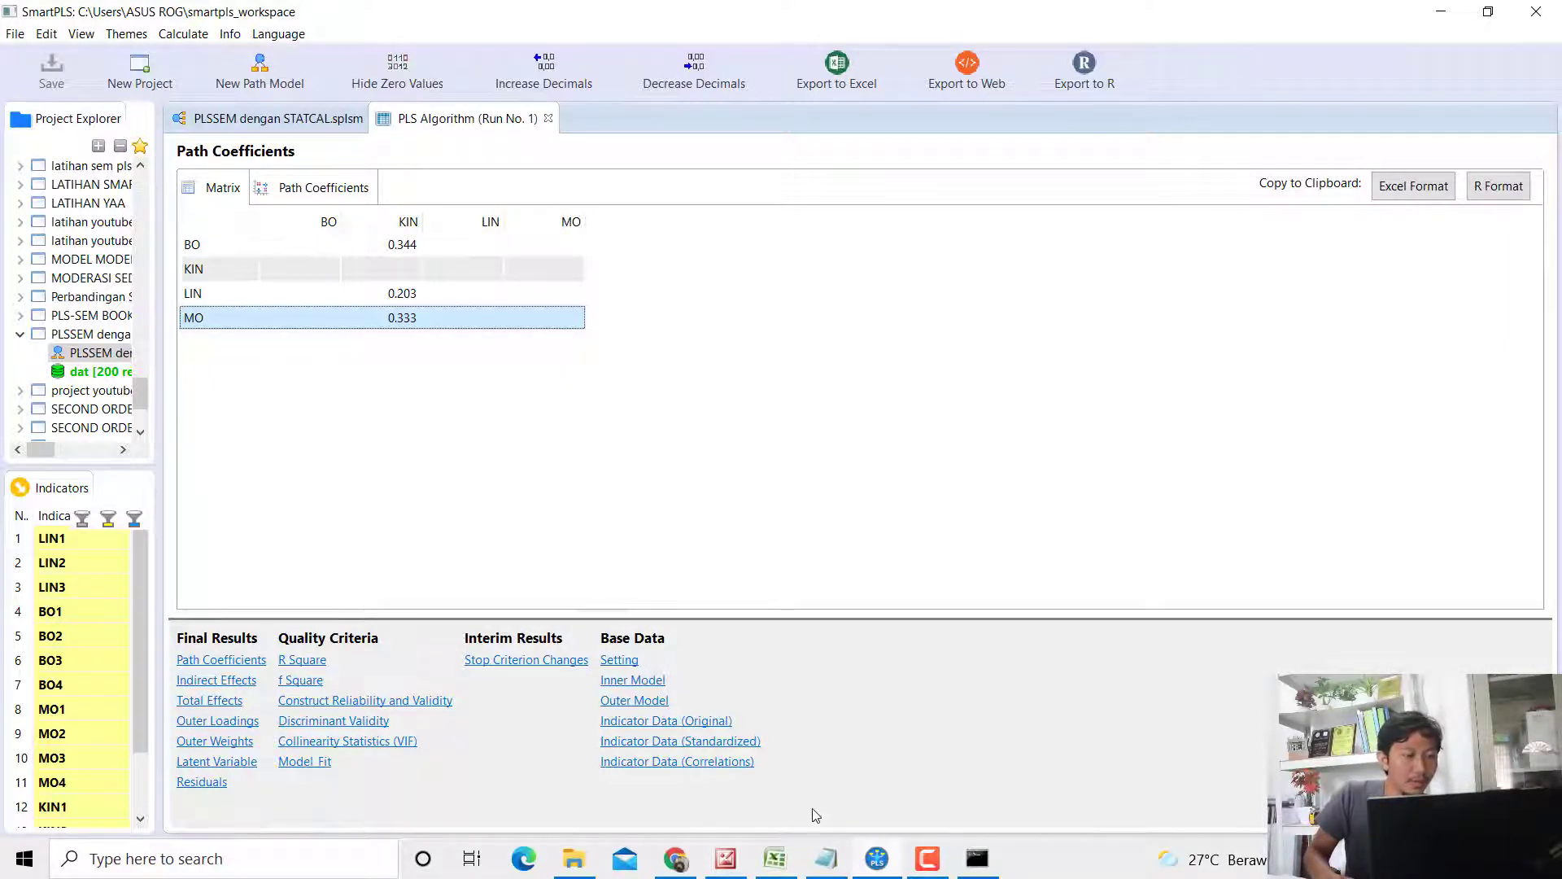
Step: Return to STATCAL in the browser and show the Inner Model's Significance Test: Bootstrapping results
{"action": "left_click", "coordinate": [676, 859]}
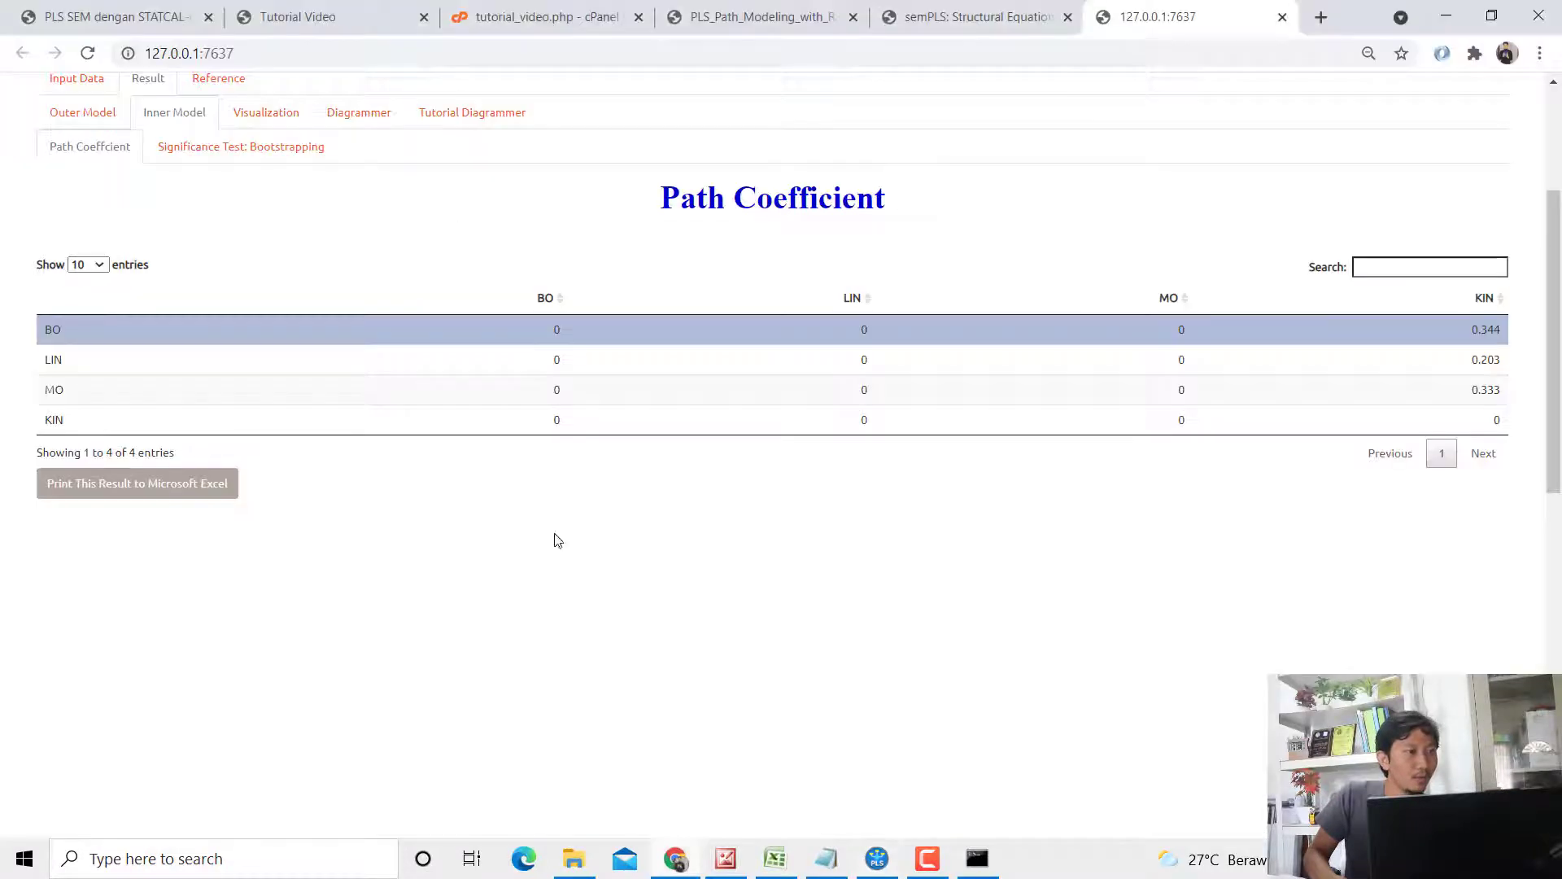
{"action": "left_click", "coordinate": [284, 149]}
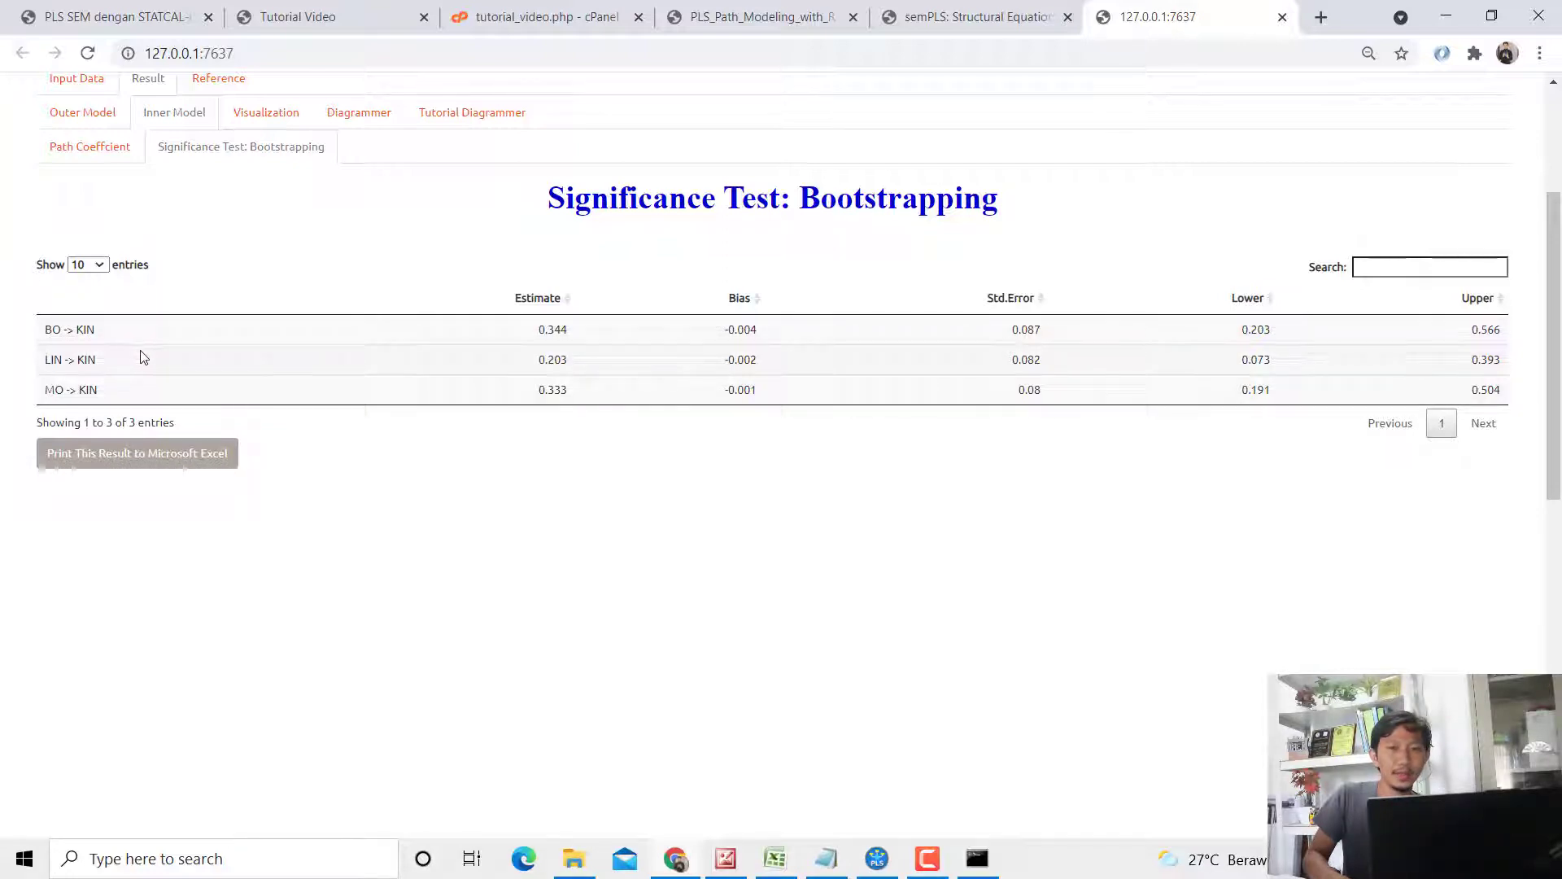
{"action": "left_click", "coordinate": [1491, 16]}
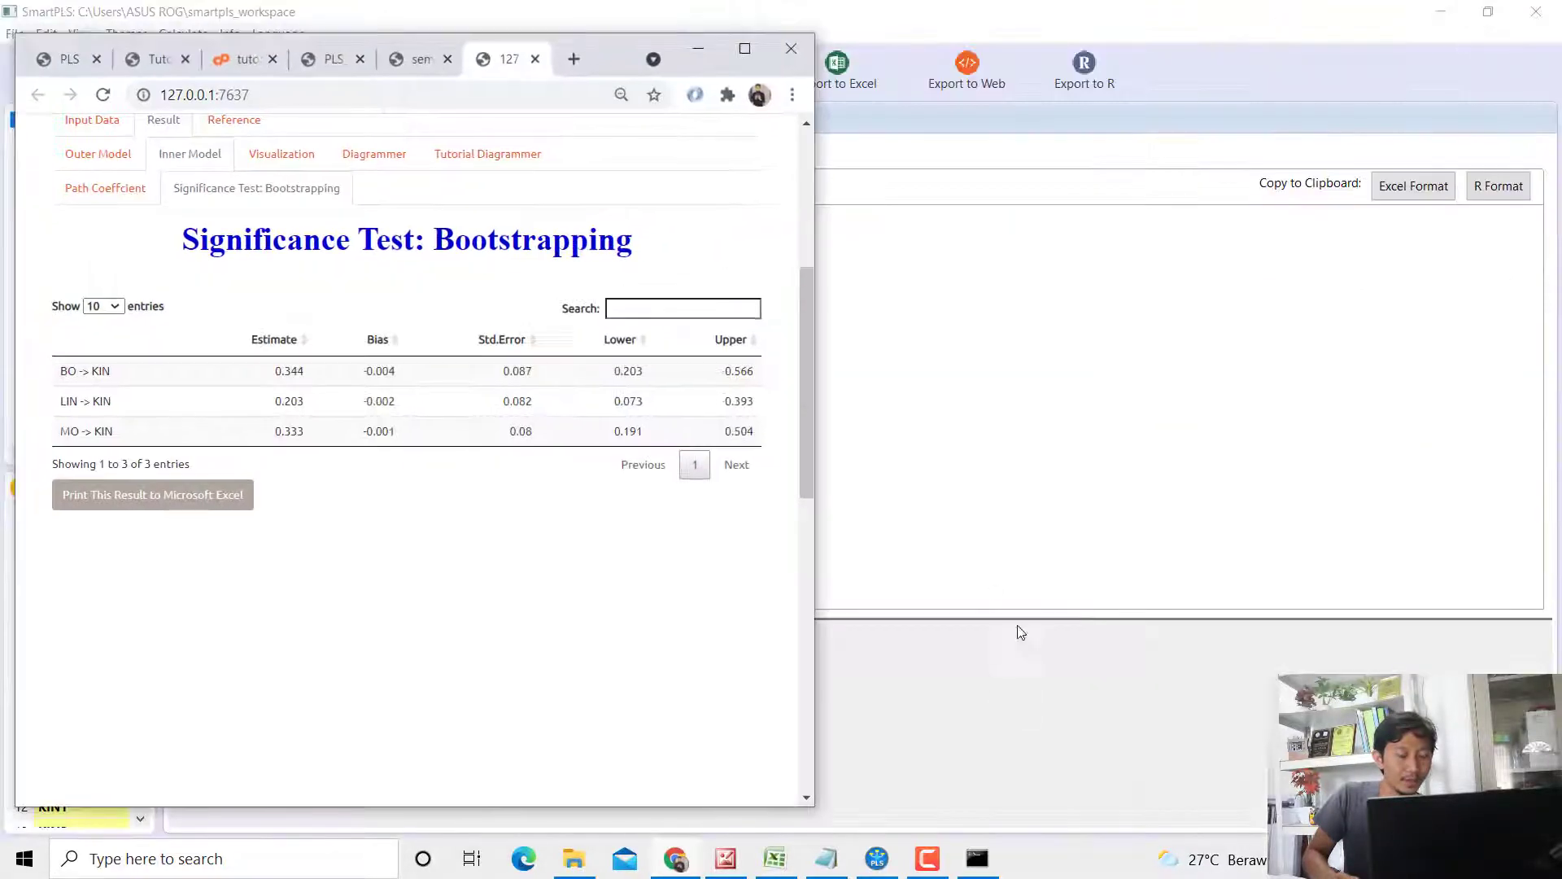
{"action": "left_click", "coordinate": [694, 851]}
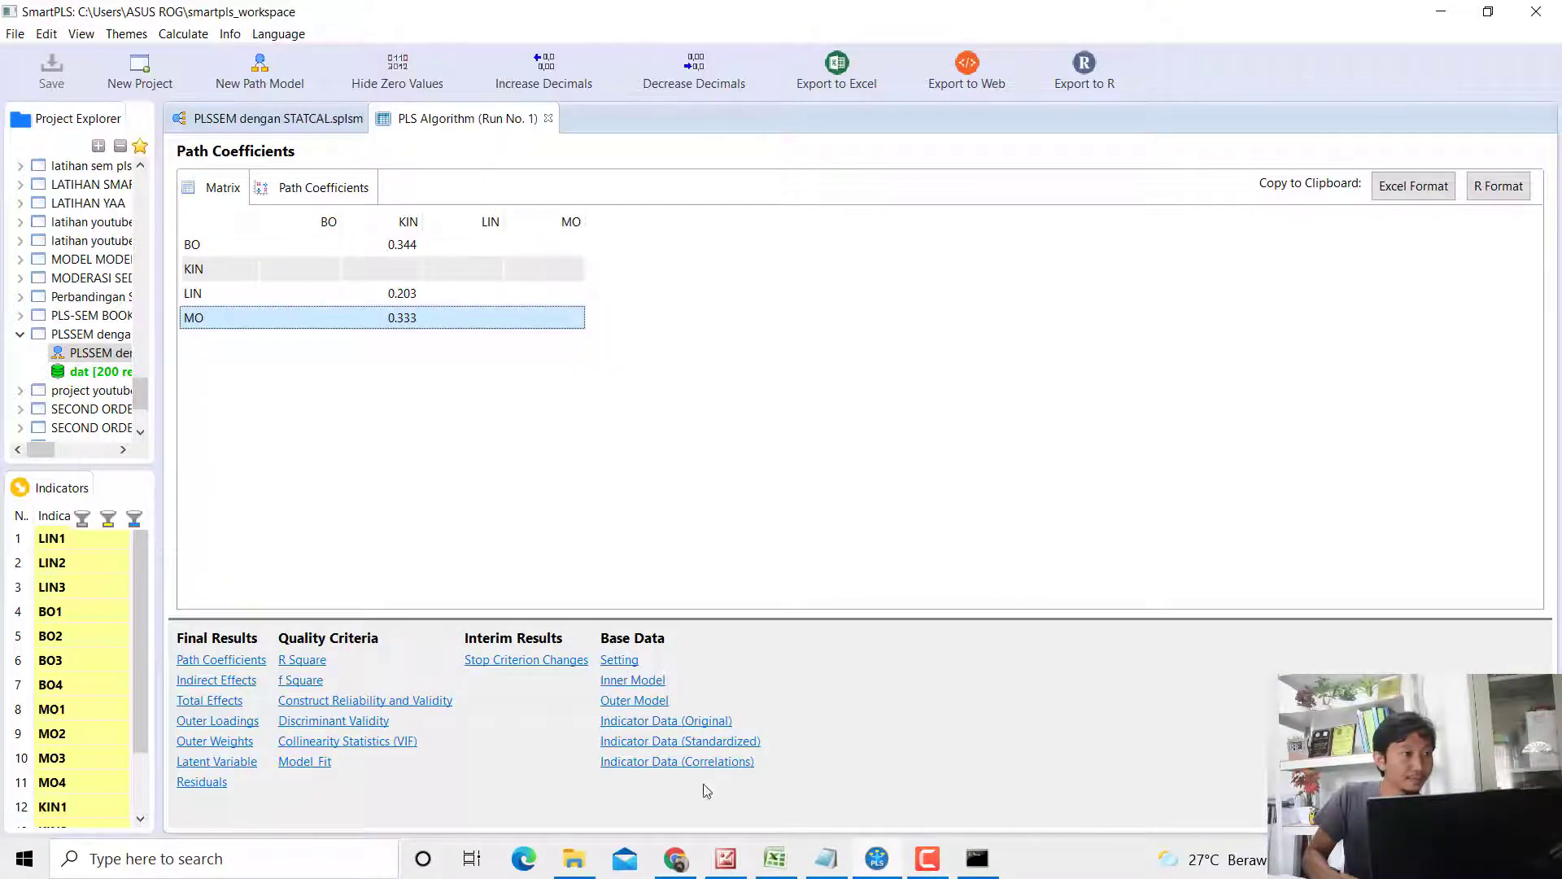
Step: Open the STATCAL PDF at full window size and read the path coefficient comparison and bootstrapping significance test on pages 21–22
{"action": "left_click", "coordinate": [676, 859]}
{"action": "left_click", "coordinate": [48, 65]}
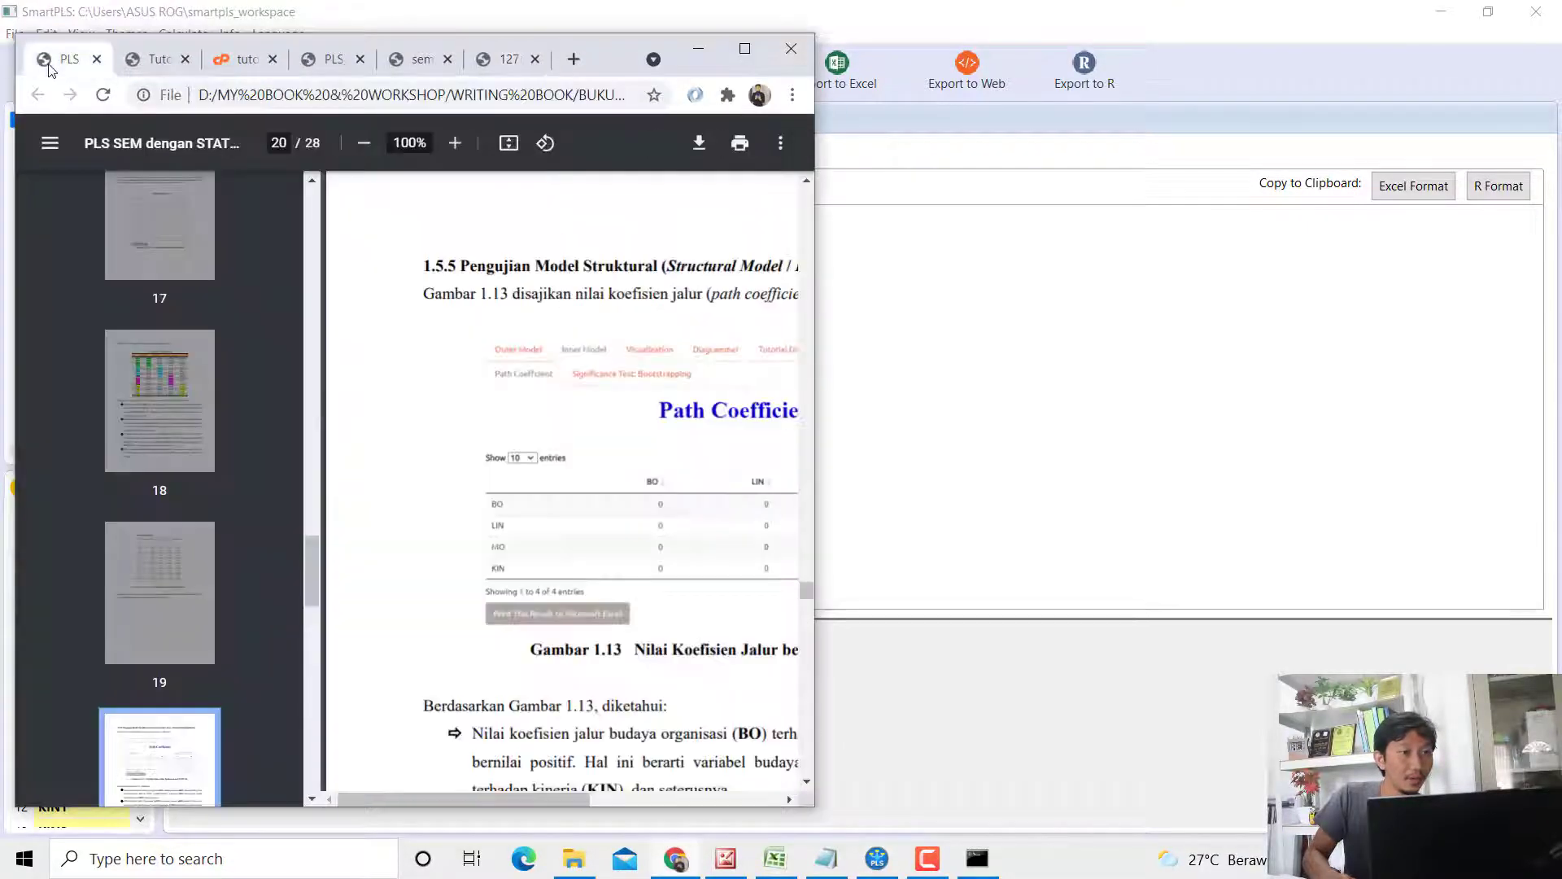
{"action": "left_click", "coordinate": [744, 48]}
{"action": "scroll", "coordinate": [908, 491], "scroll_direction": "down", "scroll_amount": 10}
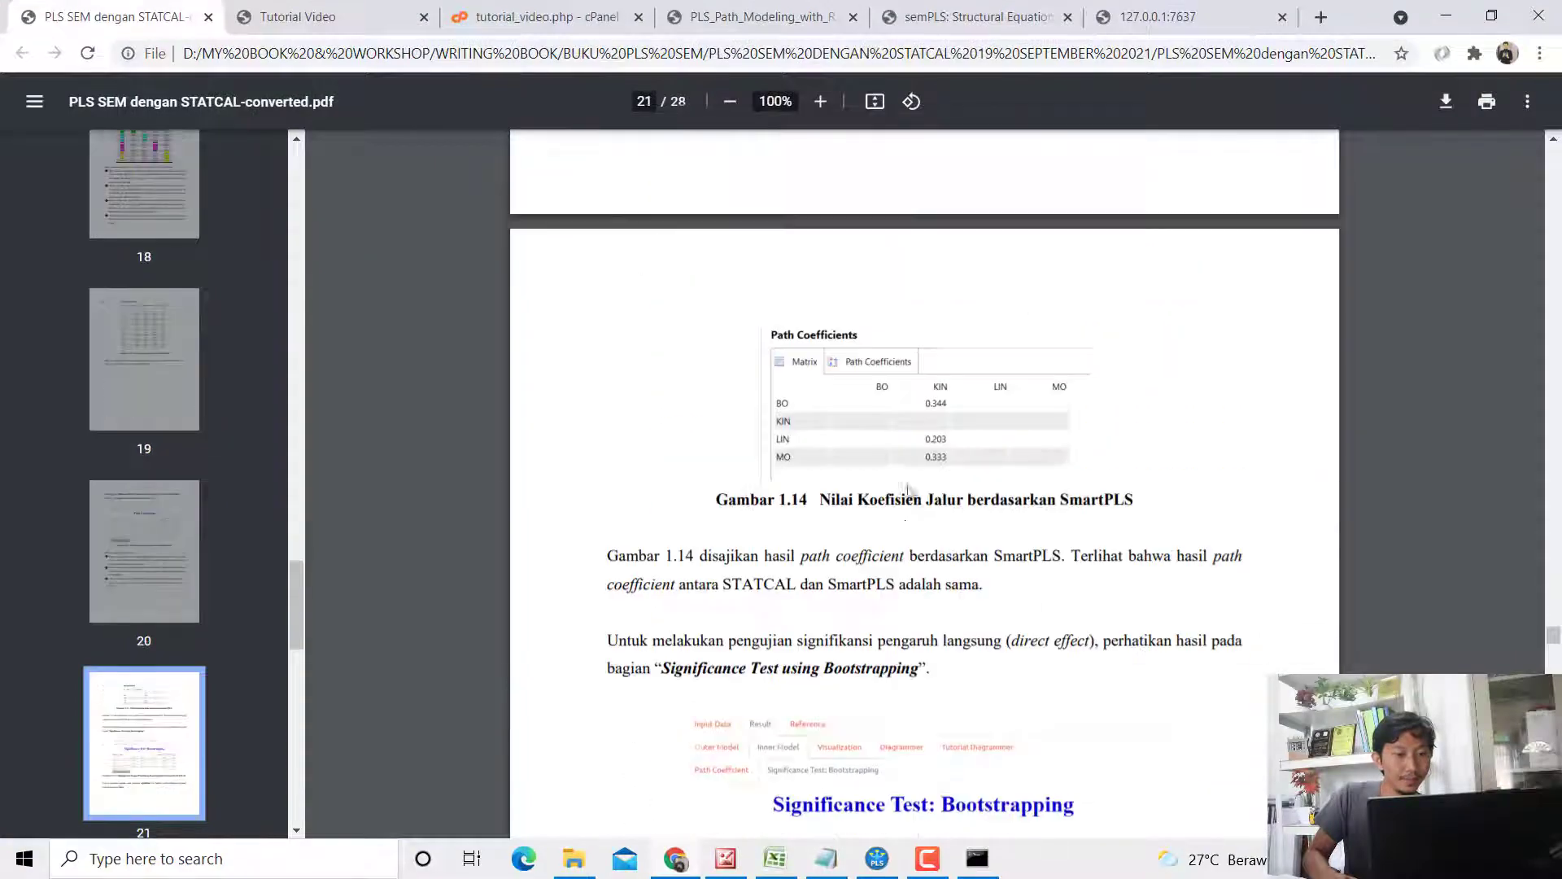
{"action": "scroll", "coordinate": [908, 490], "scroll_direction": "down", "scroll_amount": 10}
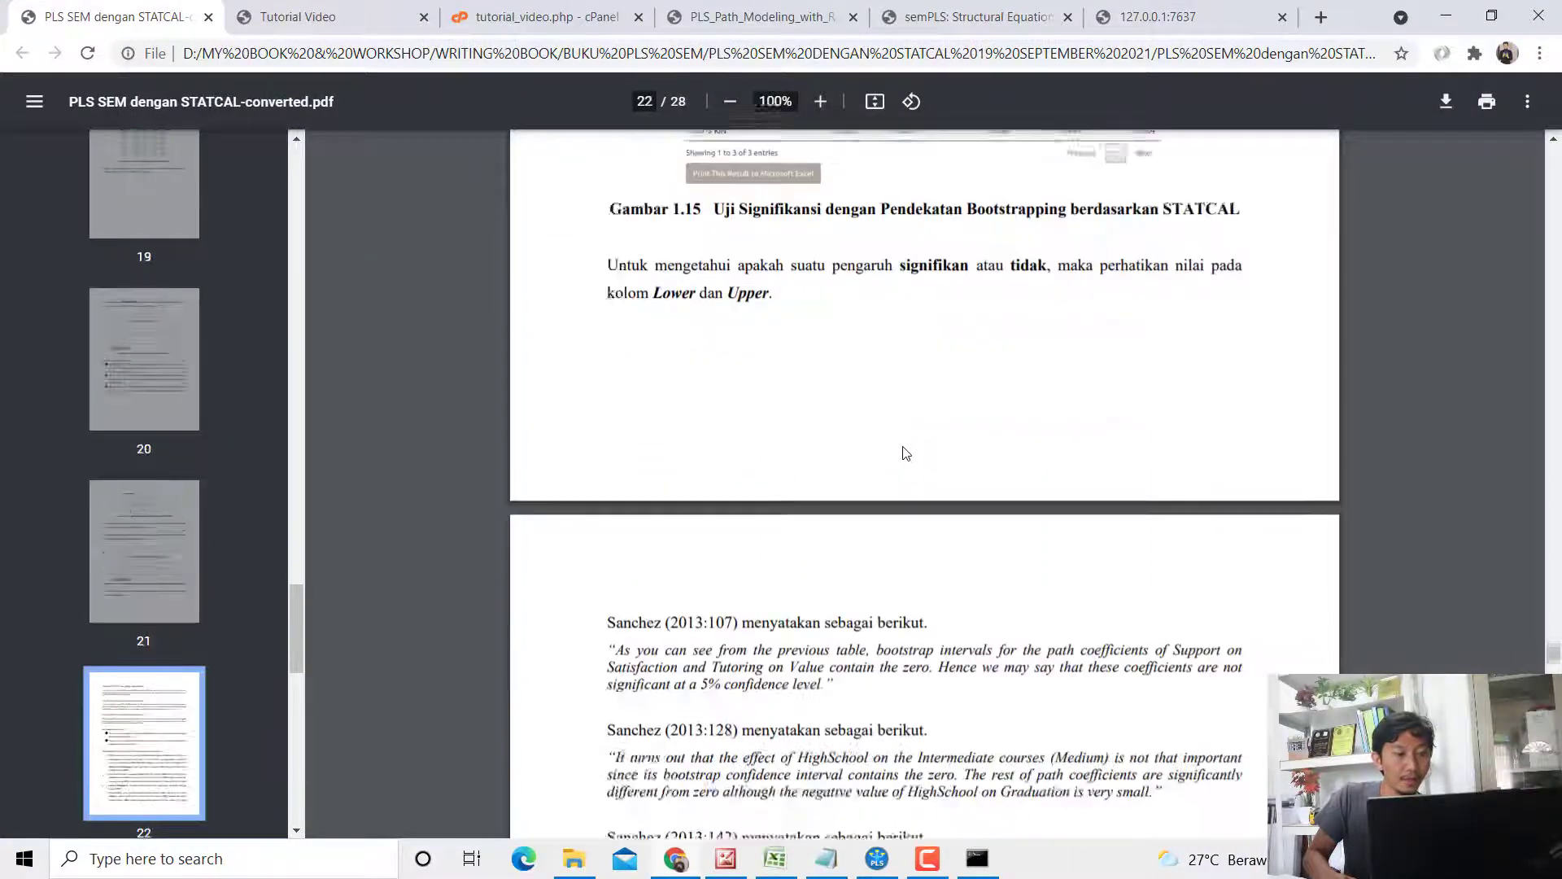
{"action": "scroll", "coordinate": [906, 453], "scroll_direction": "down", "scroll_amount": 8}
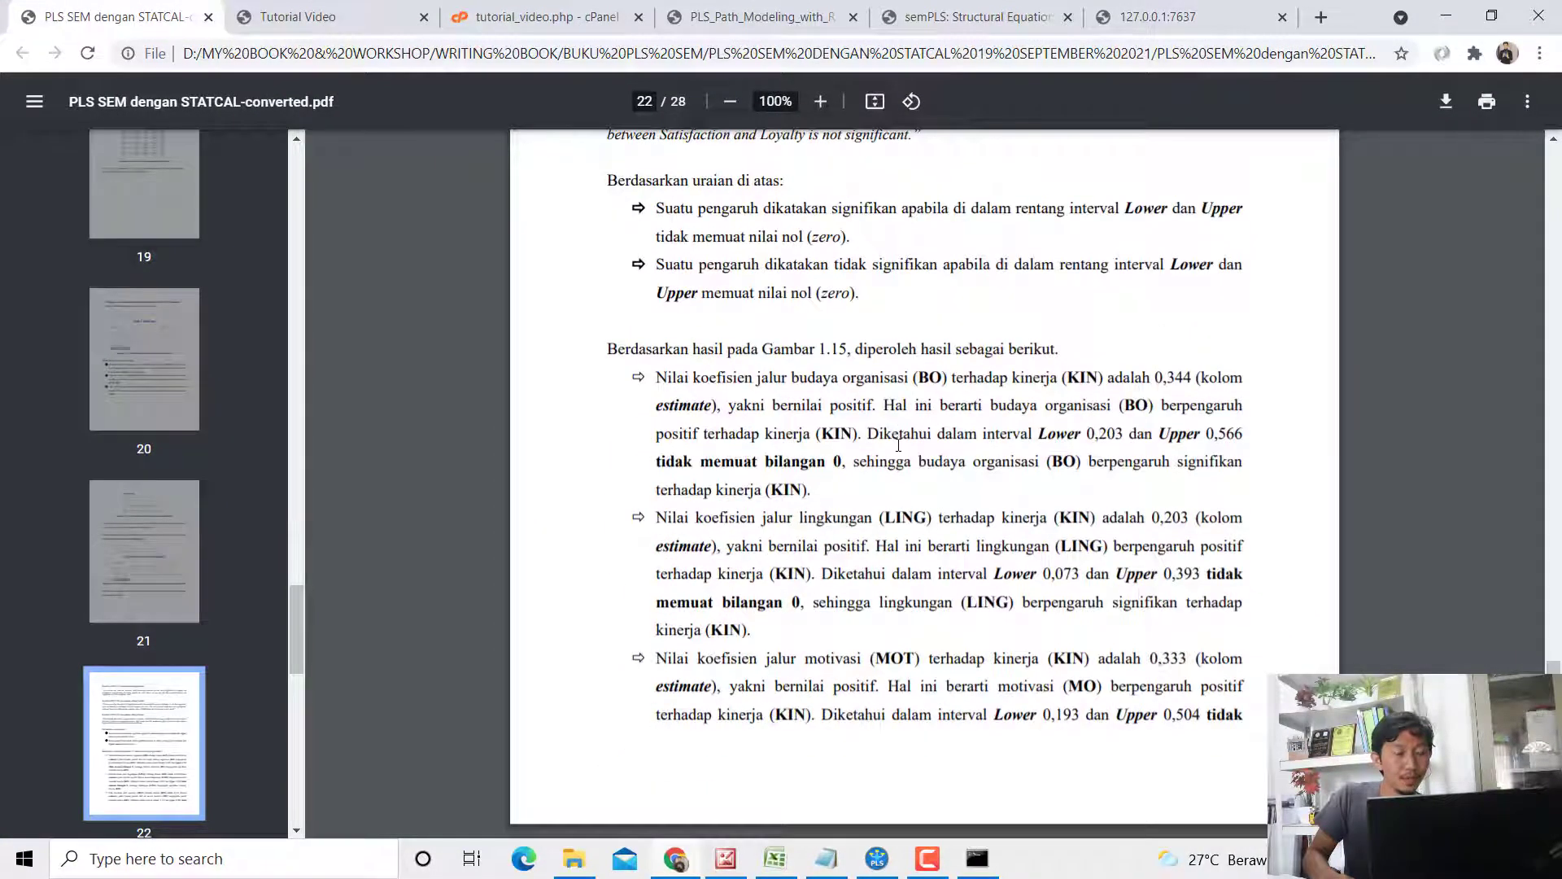
Step: Highlight the PDF's page 22 rules for significant and non-significant effects based on the Lower and Upper interval
{"action": "scroll", "coordinate": [898, 445], "scroll_direction": "up", "scroll_amount": 3}
{"action": "scroll", "coordinate": [690, 318], "scroll_direction": "up", "scroll_amount": 3}
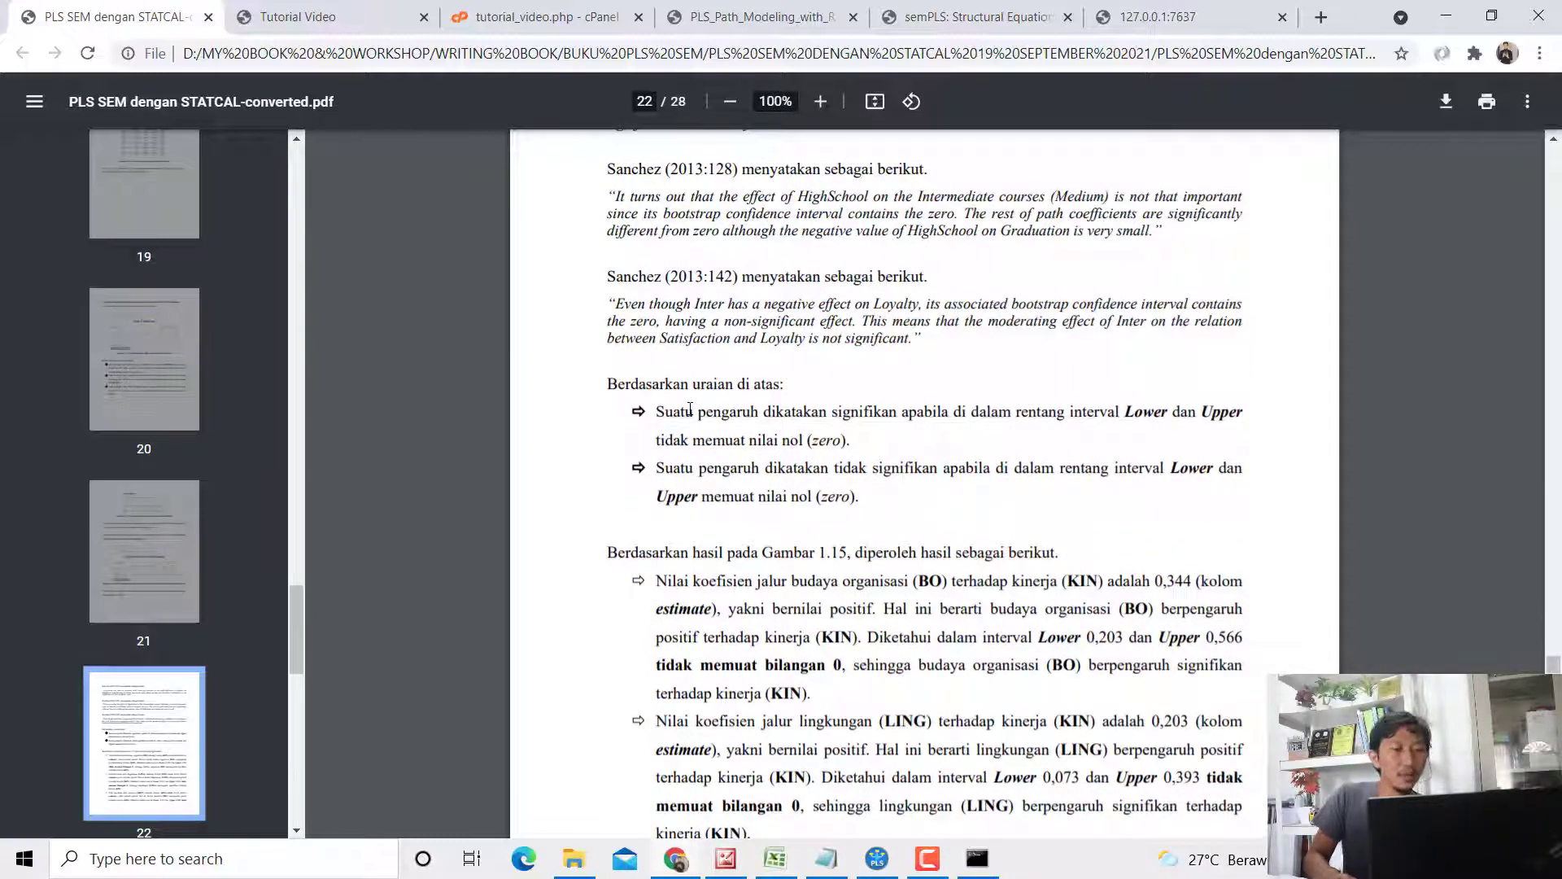
{"action": "left_click_drag", "start_coordinate": [736, 415], "coordinate": [1198, 423]}
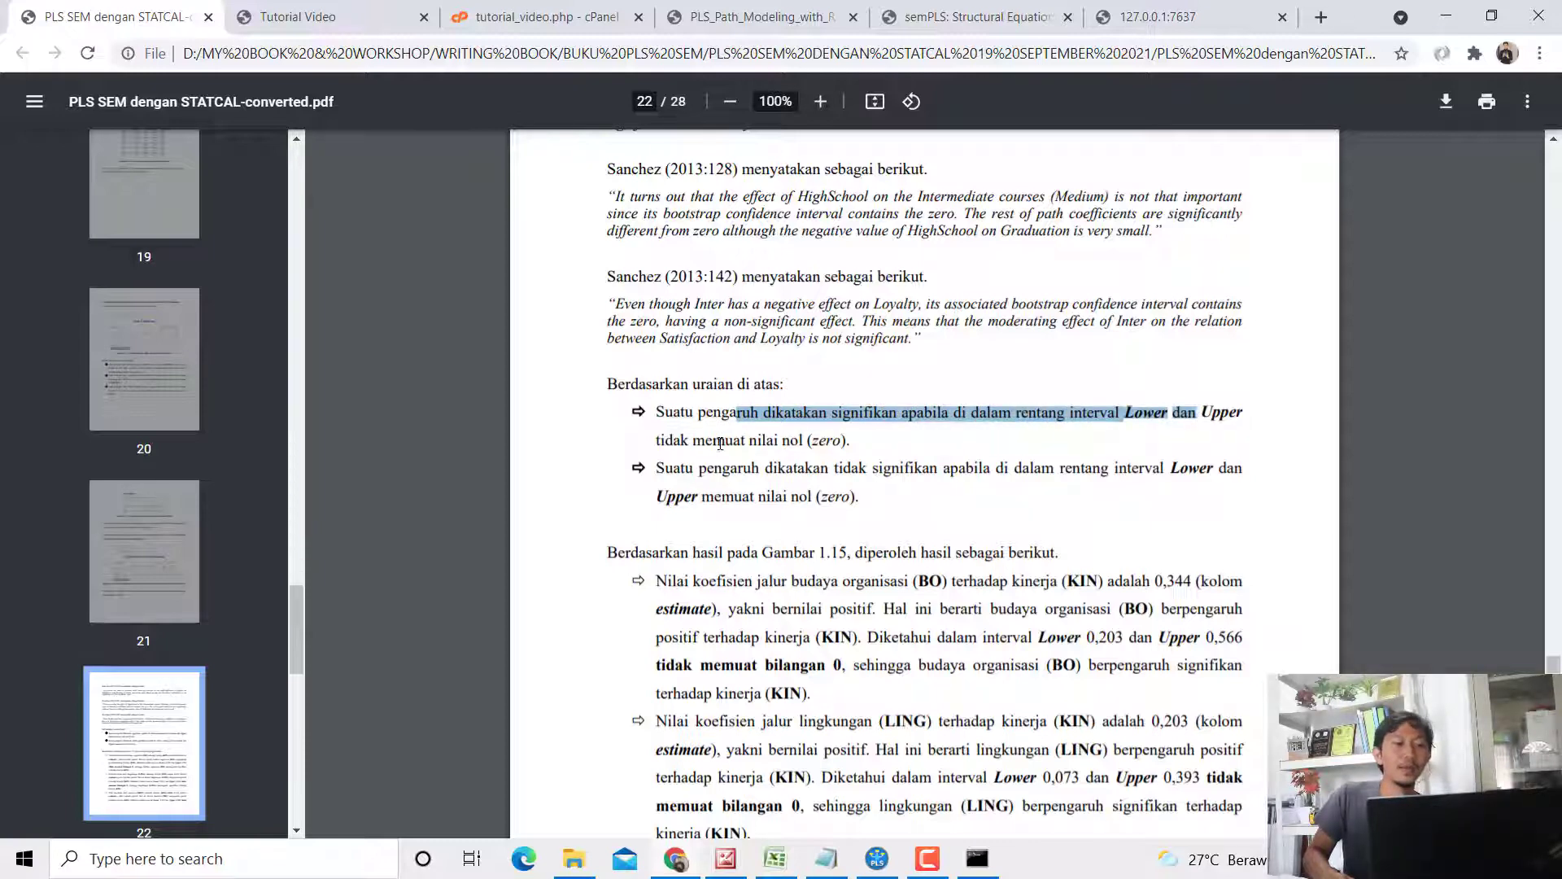
{"action": "left_click_drag", "start_coordinate": [714, 441], "coordinate": [840, 440]}
{"action": "left_click_drag", "start_coordinate": [730, 469], "coordinate": [1182, 473]}
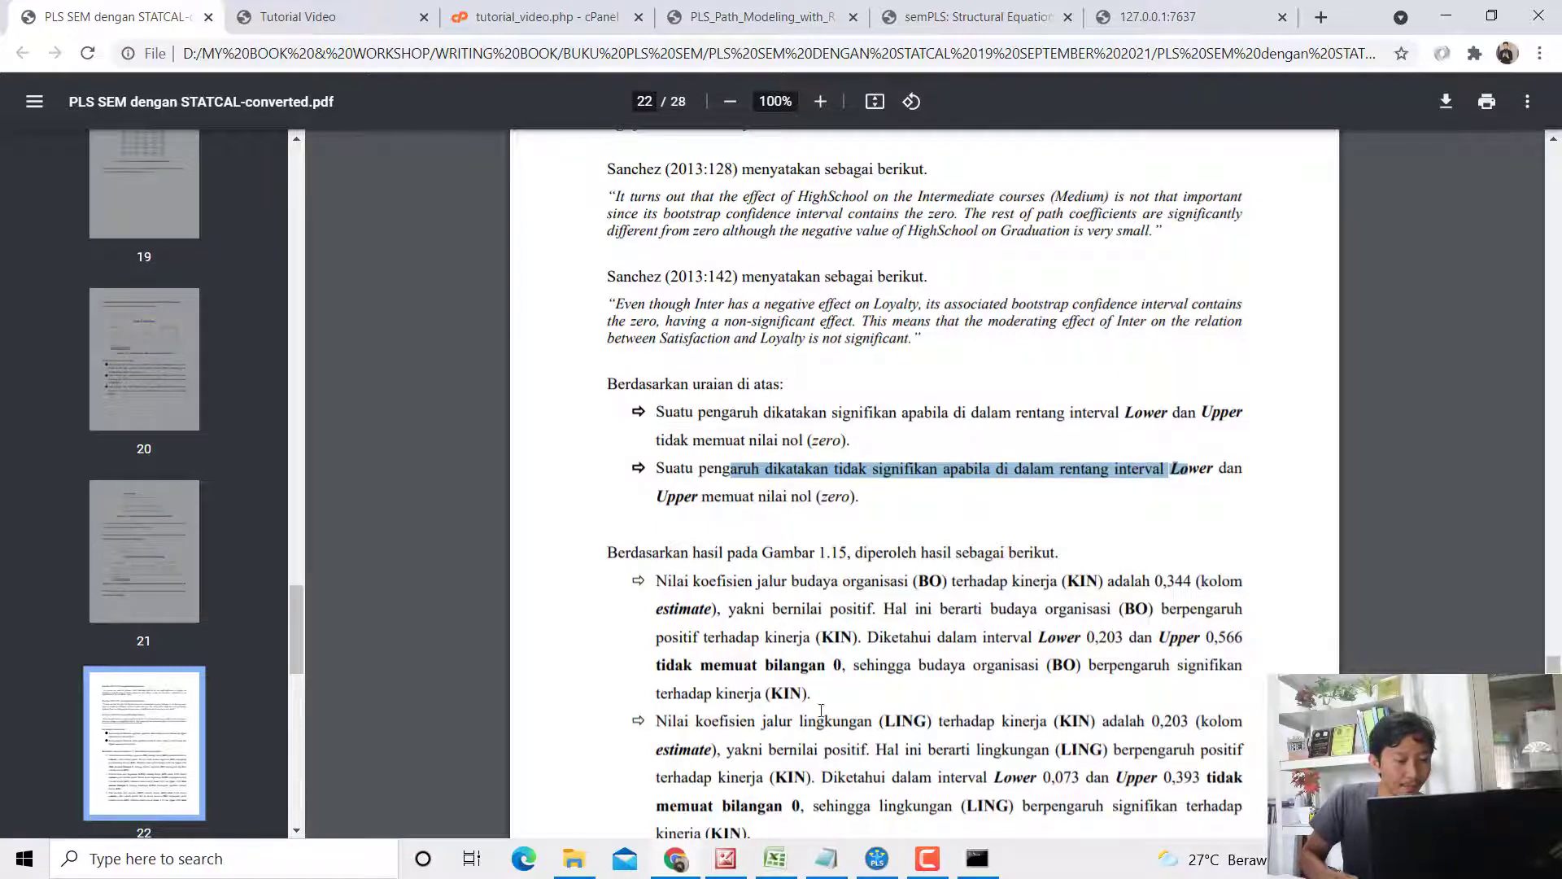
Step: Show STATCAL's bootstrapping results in a smaller browser window over SmartPLS and select the BO -> KIN row
{"action": "left_click", "coordinate": [690, 862]}
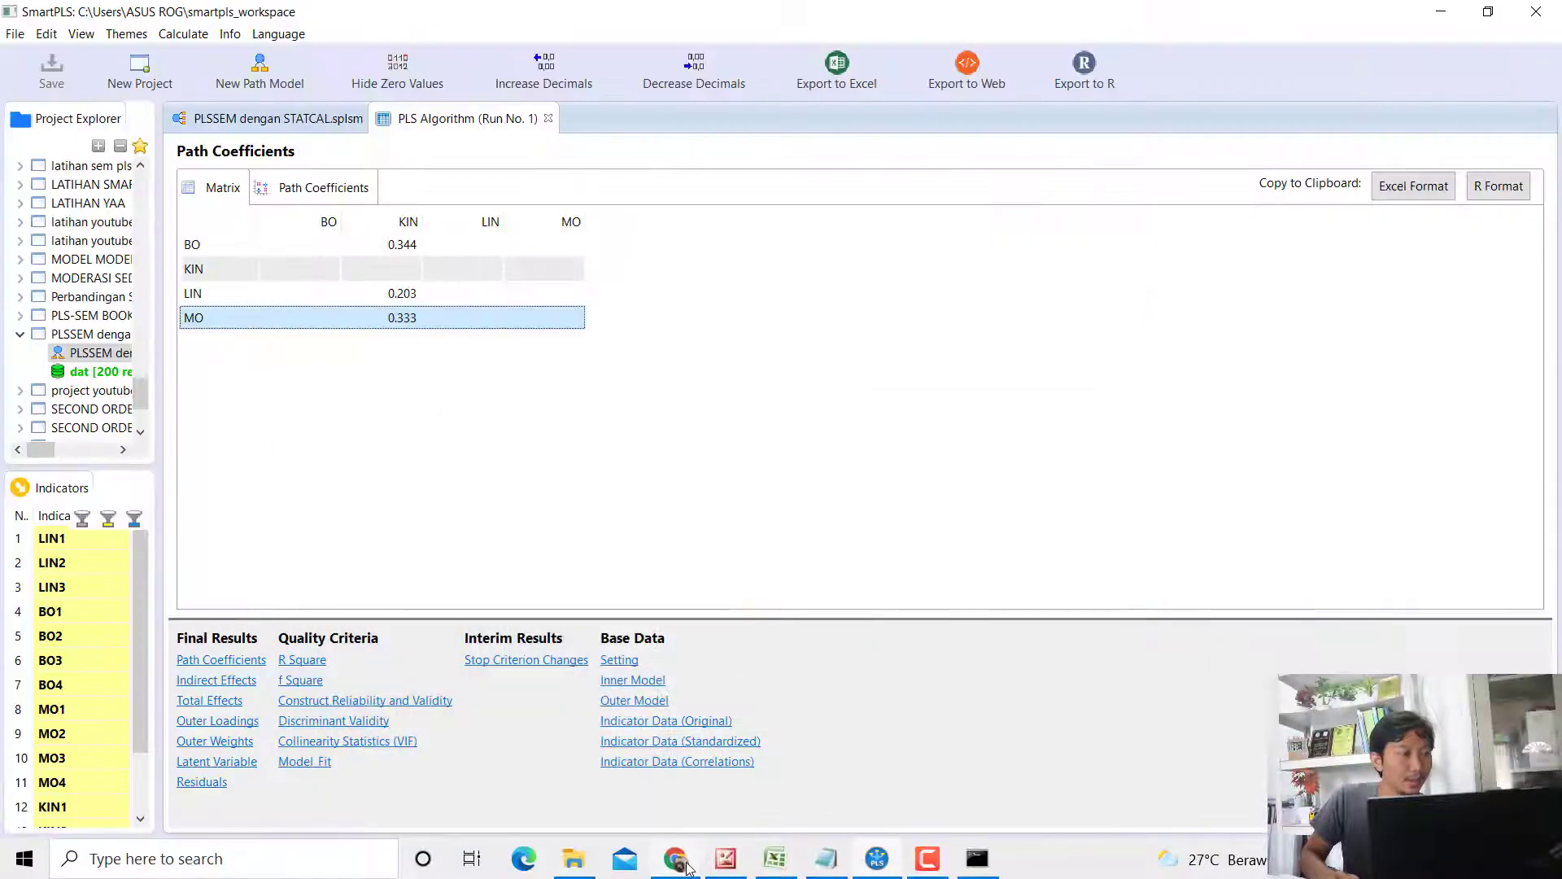
{"action": "key", "text": "alt+Tab"}
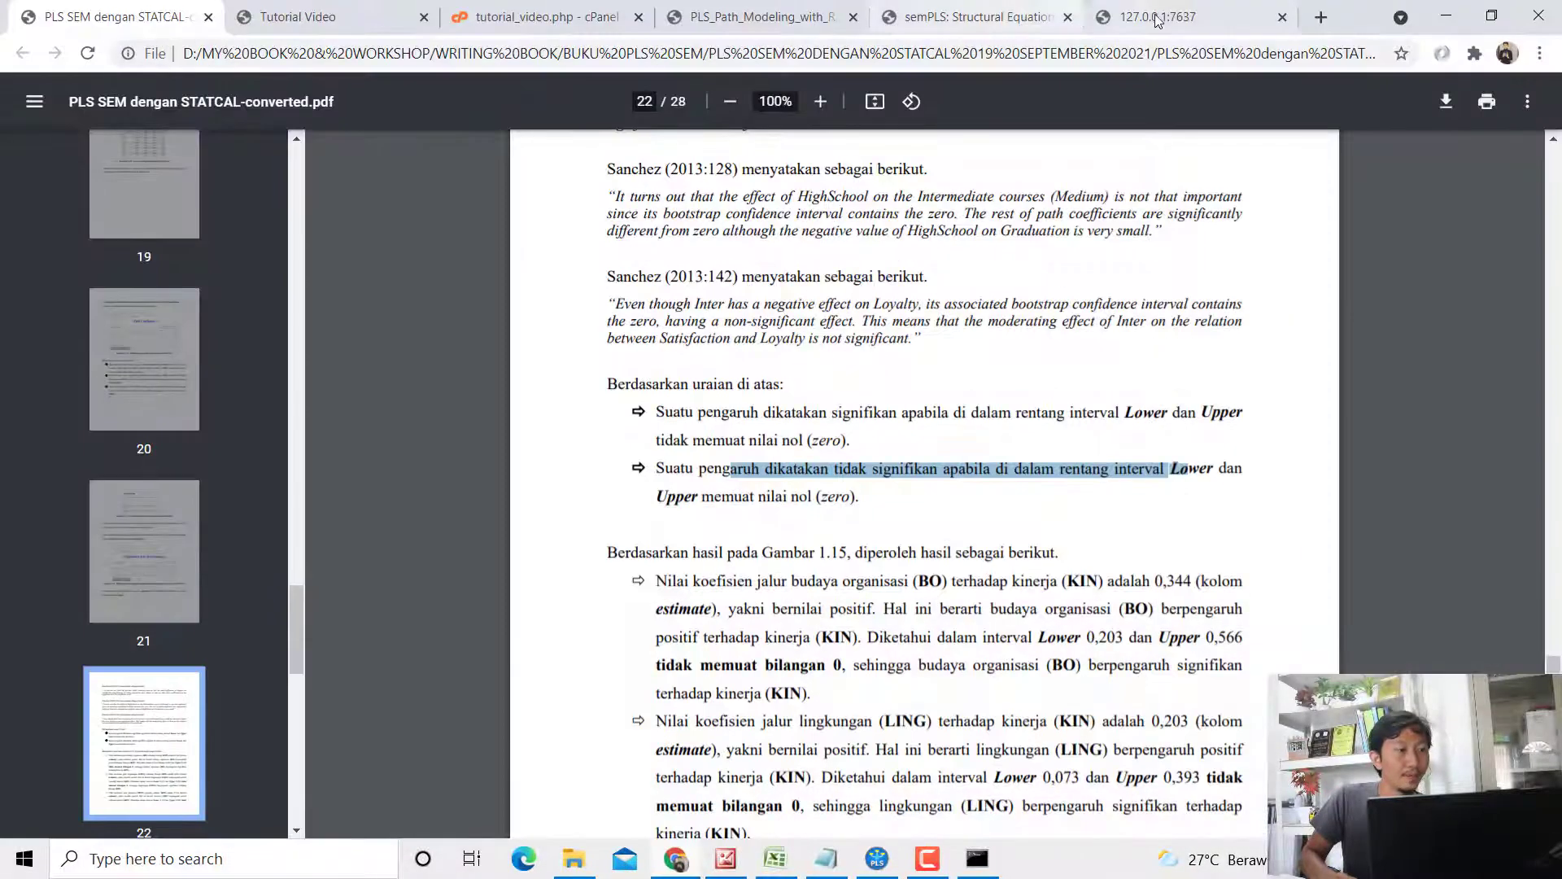
{"action": "left_click", "coordinate": [1155, 21]}
{"action": "left_click", "coordinate": [1492, 16]}
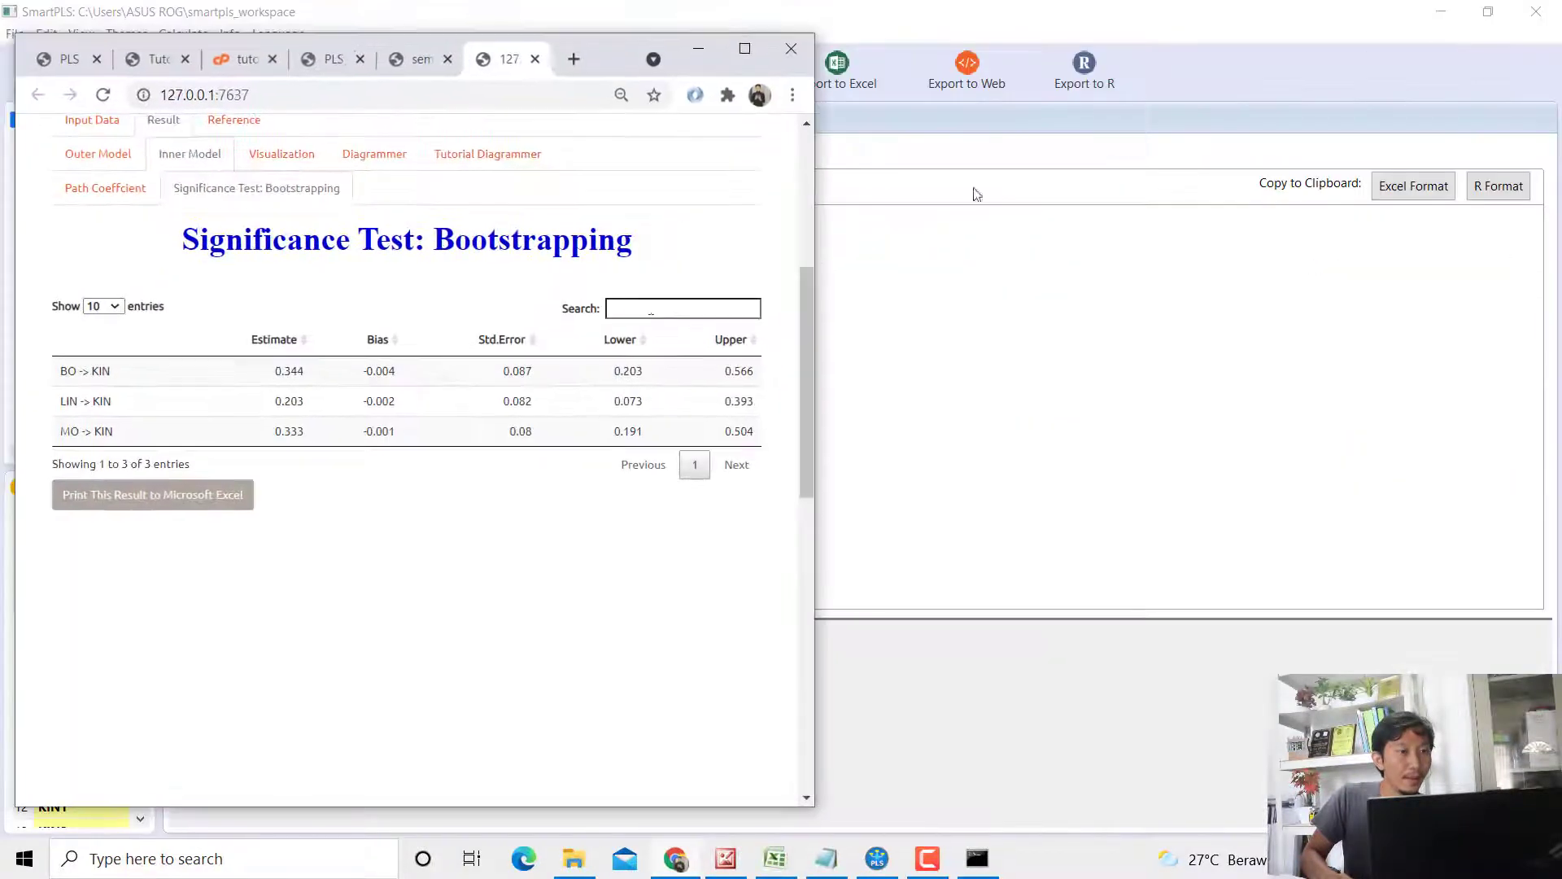
{"action": "left_click_drag", "start_coordinate": [605, 59], "coordinate": [886, 73]}
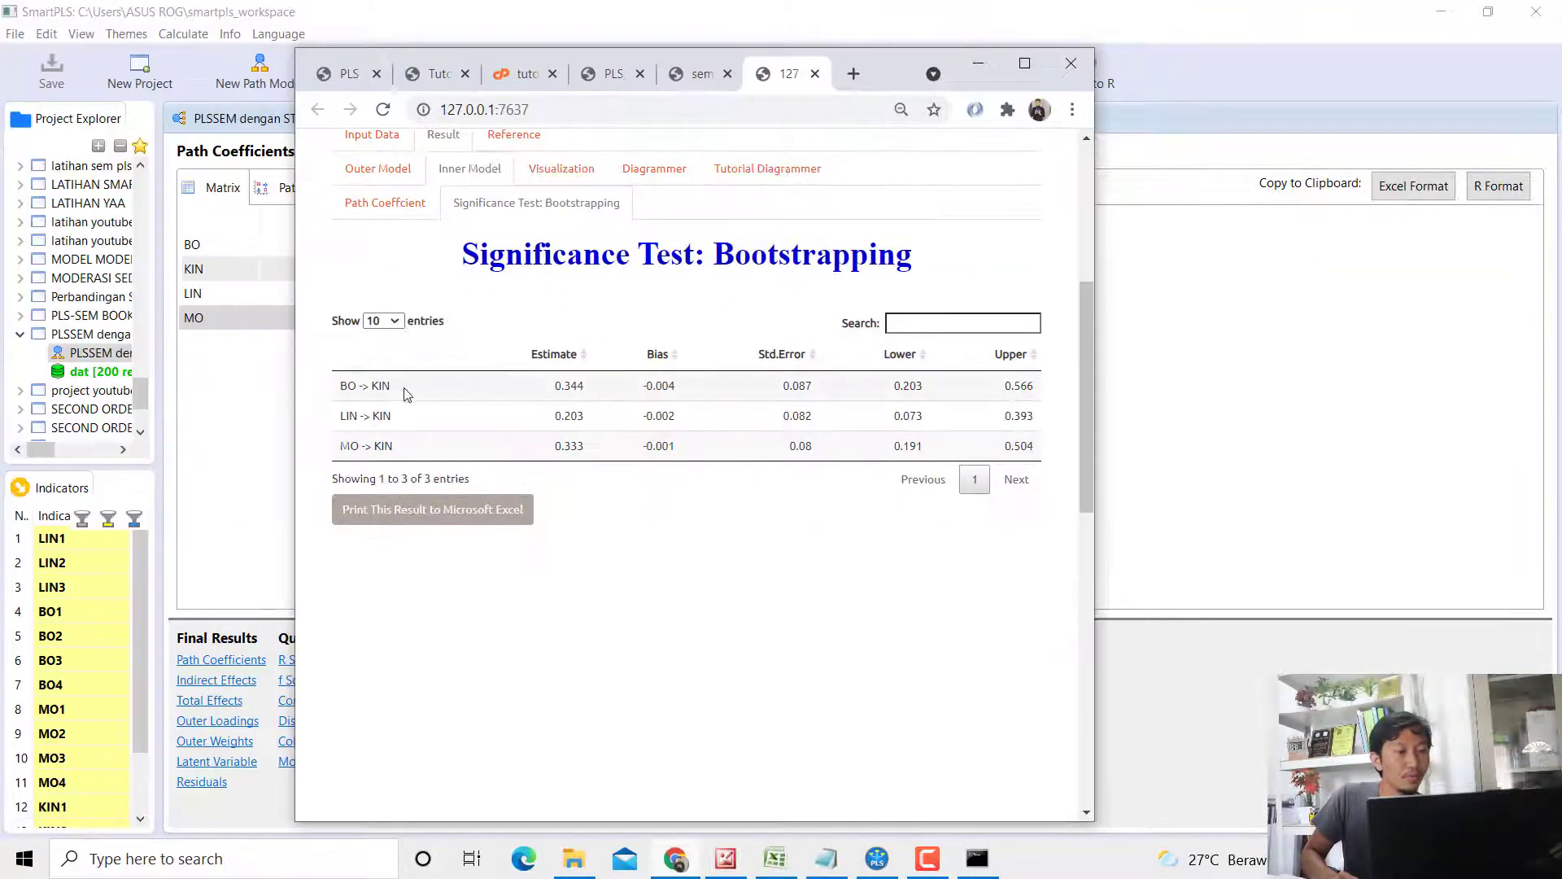
{"action": "left_click_drag", "start_coordinate": [344, 388], "coordinate": [391, 386]}
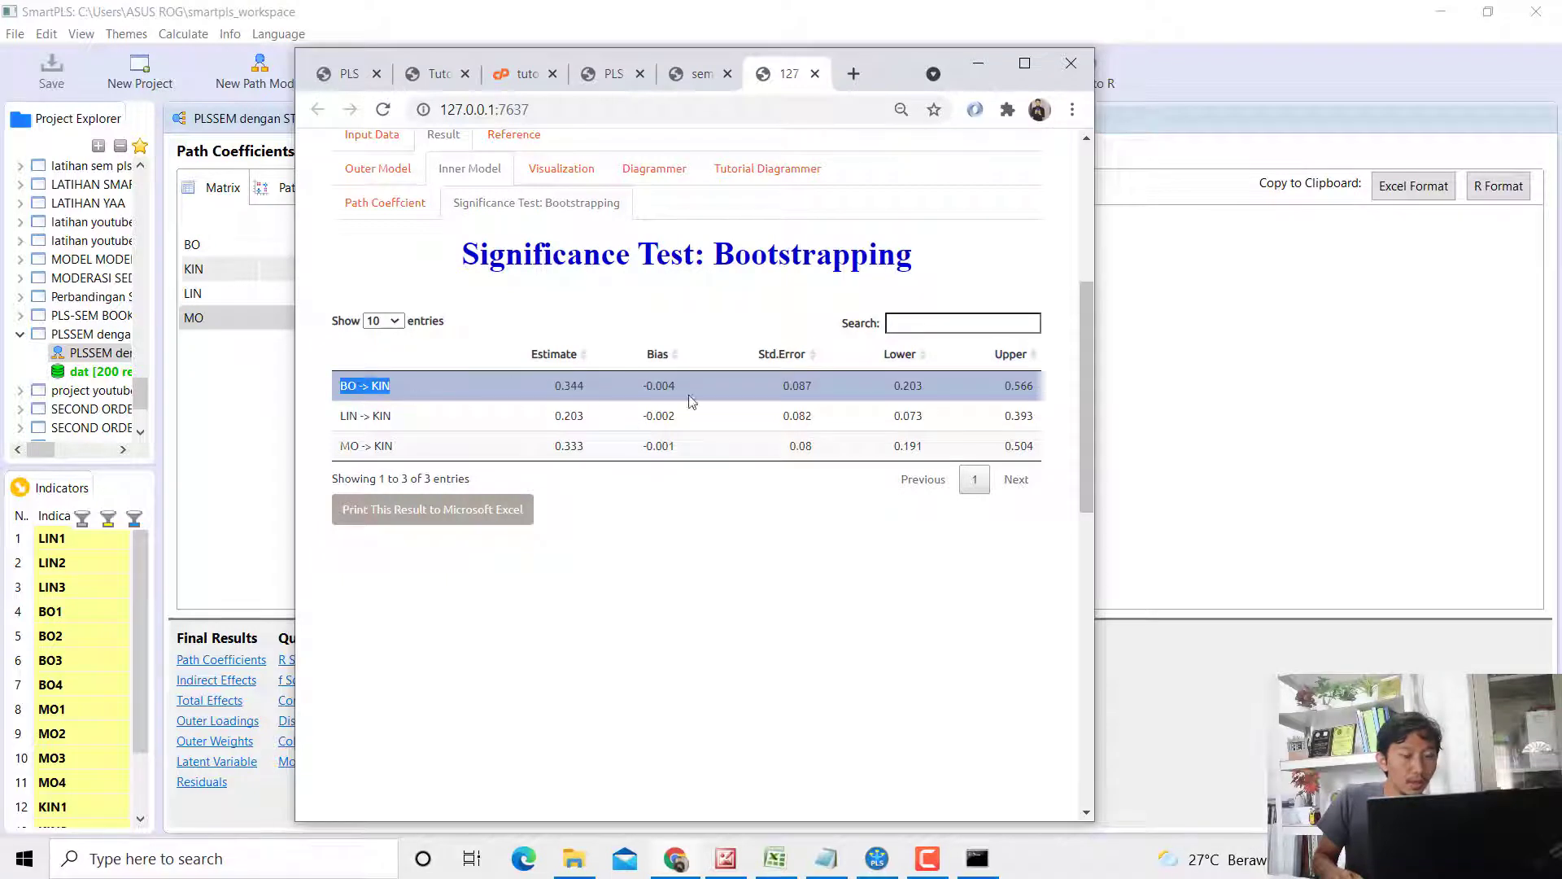
Step: Examine the Lower and Upper bootstrap bounds of the BO -> KIN and LIN -> KIN rows
{"action": "left_click_drag", "start_coordinate": [897, 387], "coordinate": [1034, 388]}
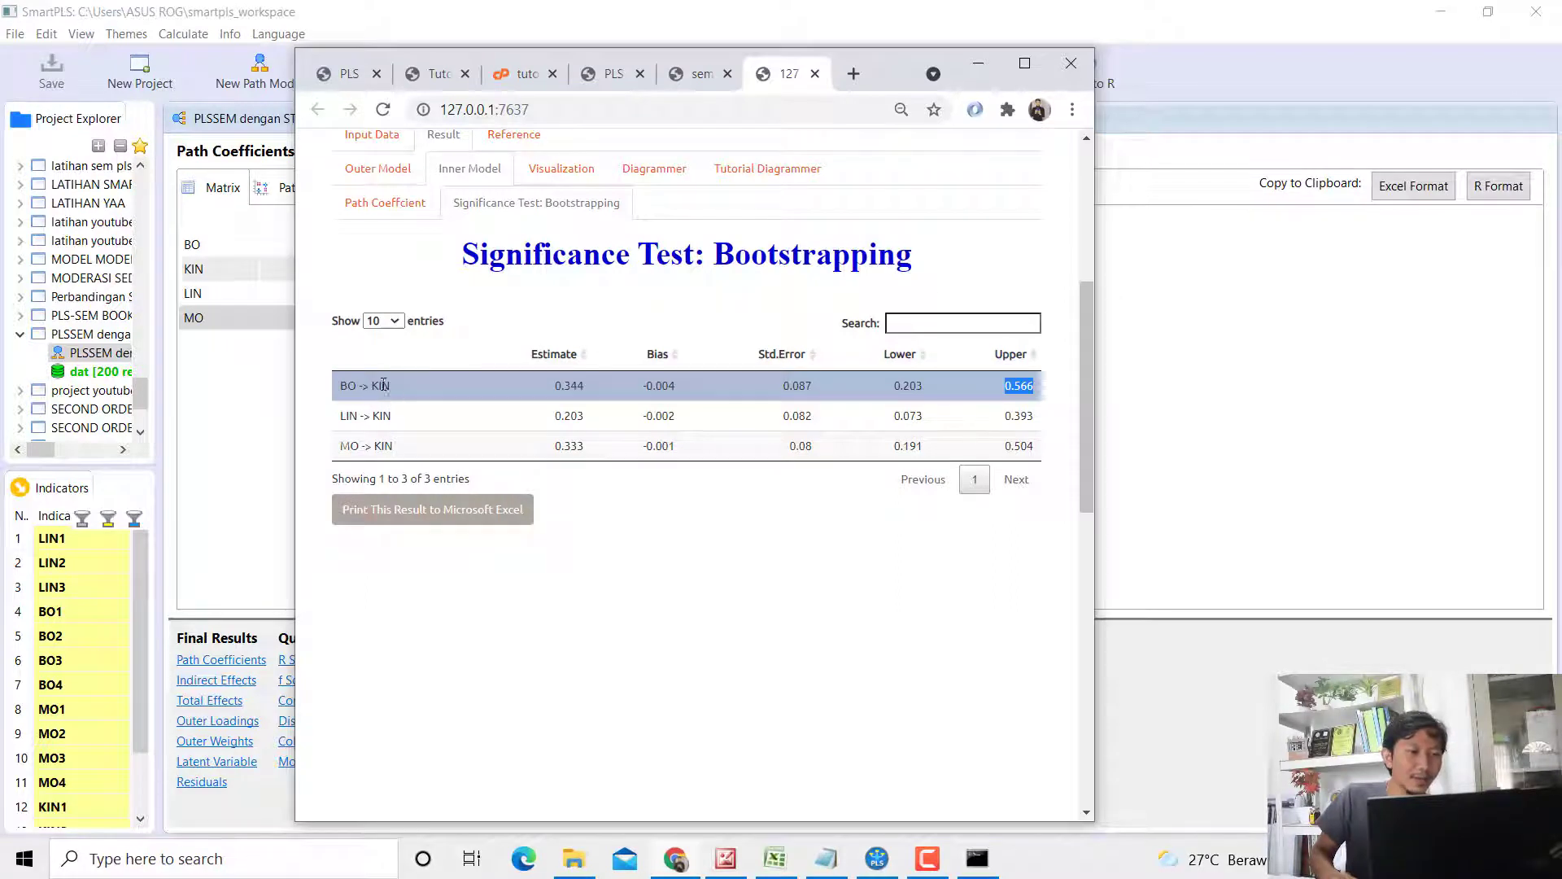
{"action": "left_click", "coordinate": [980, 382]}
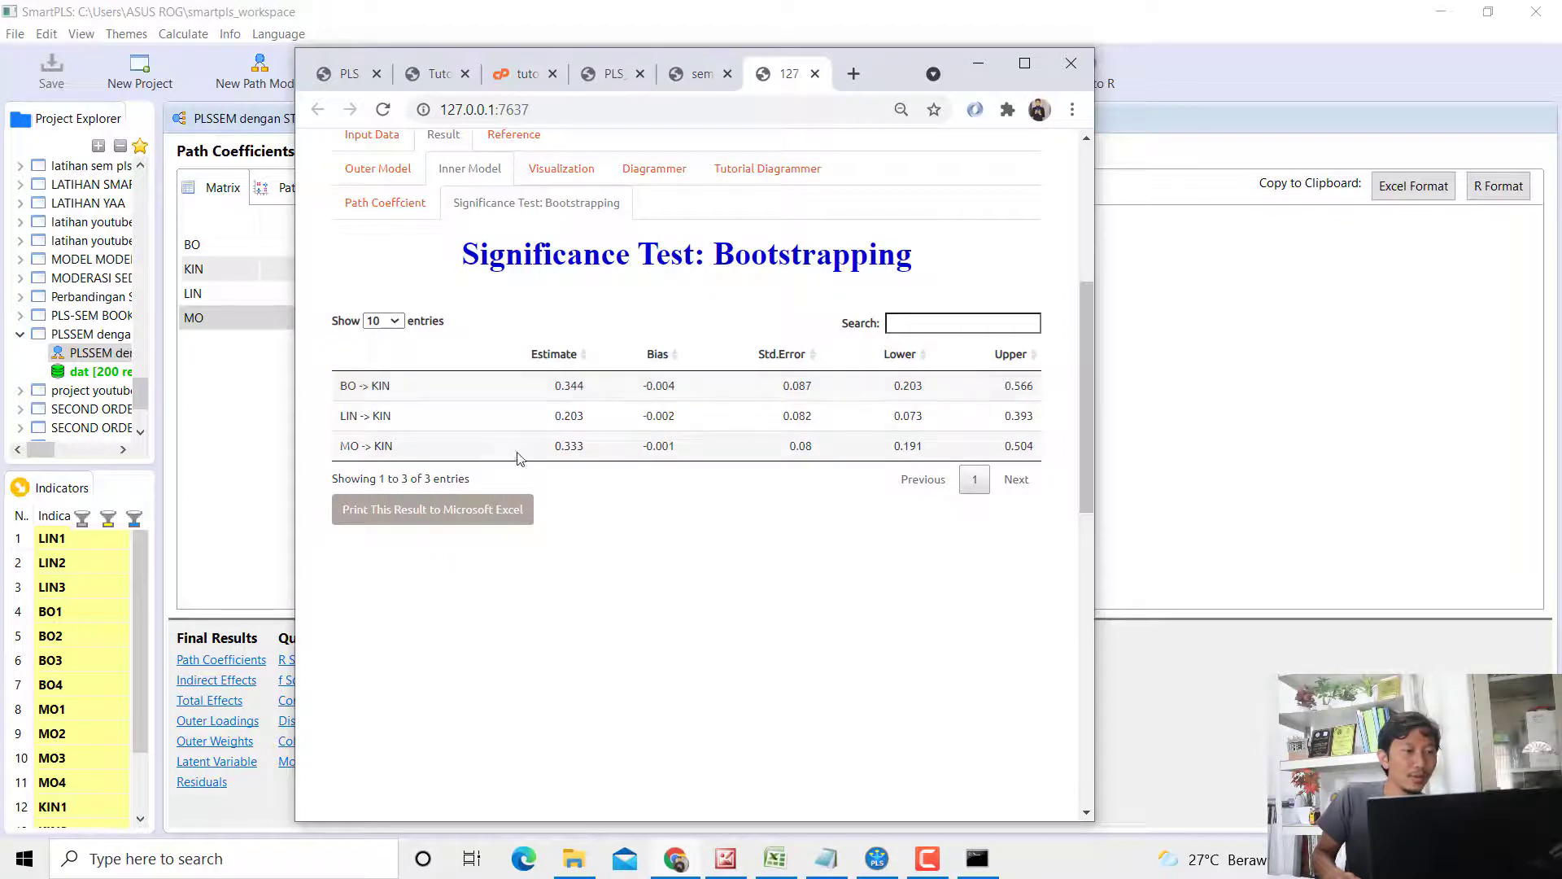
{"action": "left_click", "coordinate": [497, 422]}
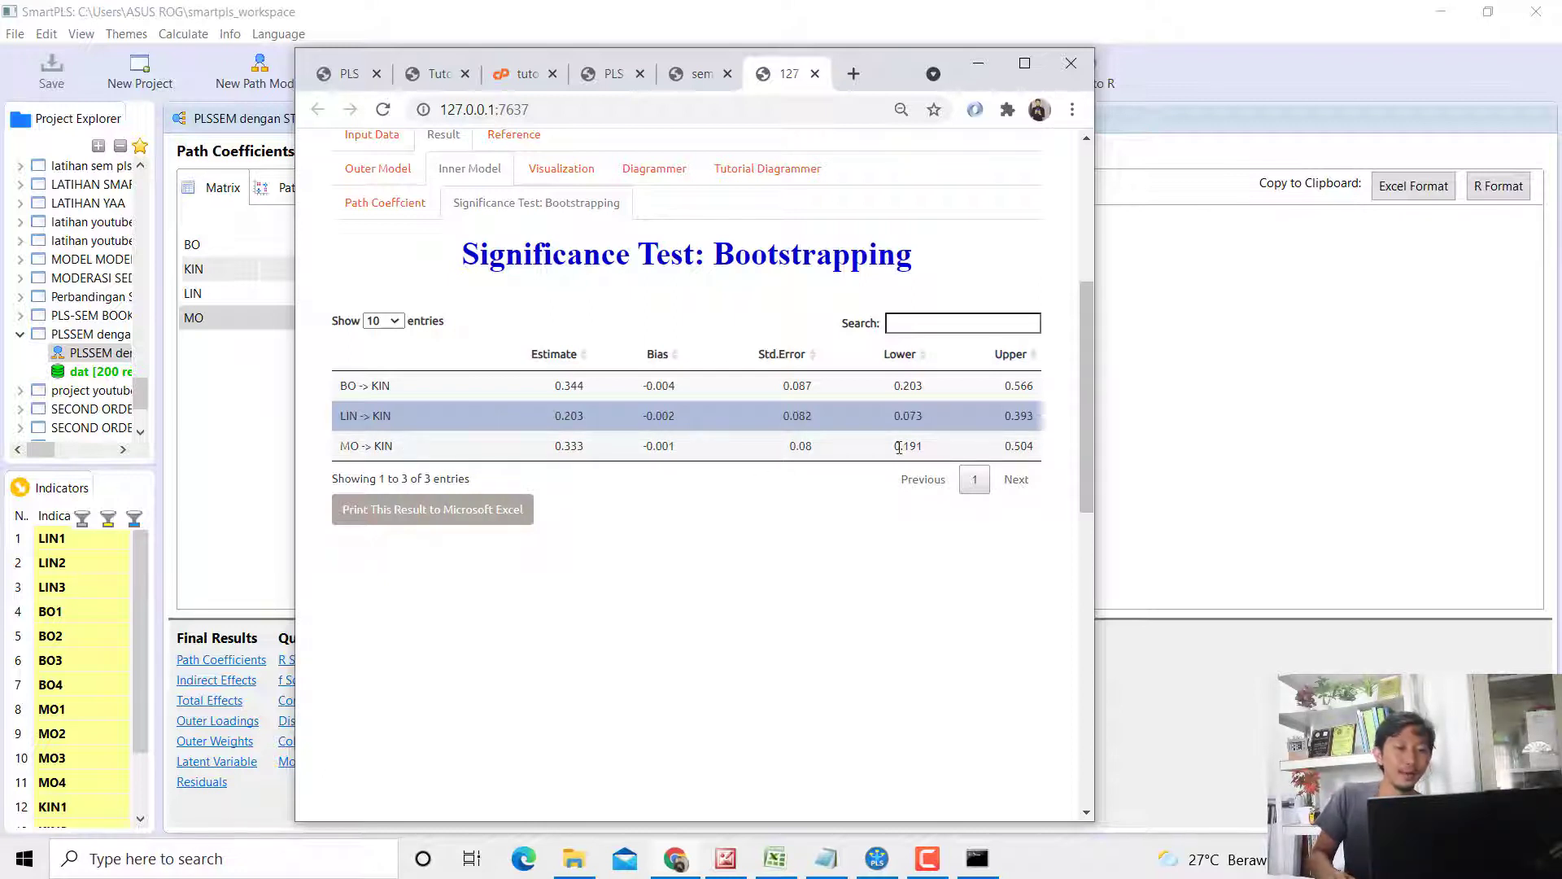
{"action": "left_click", "coordinate": [941, 413]}
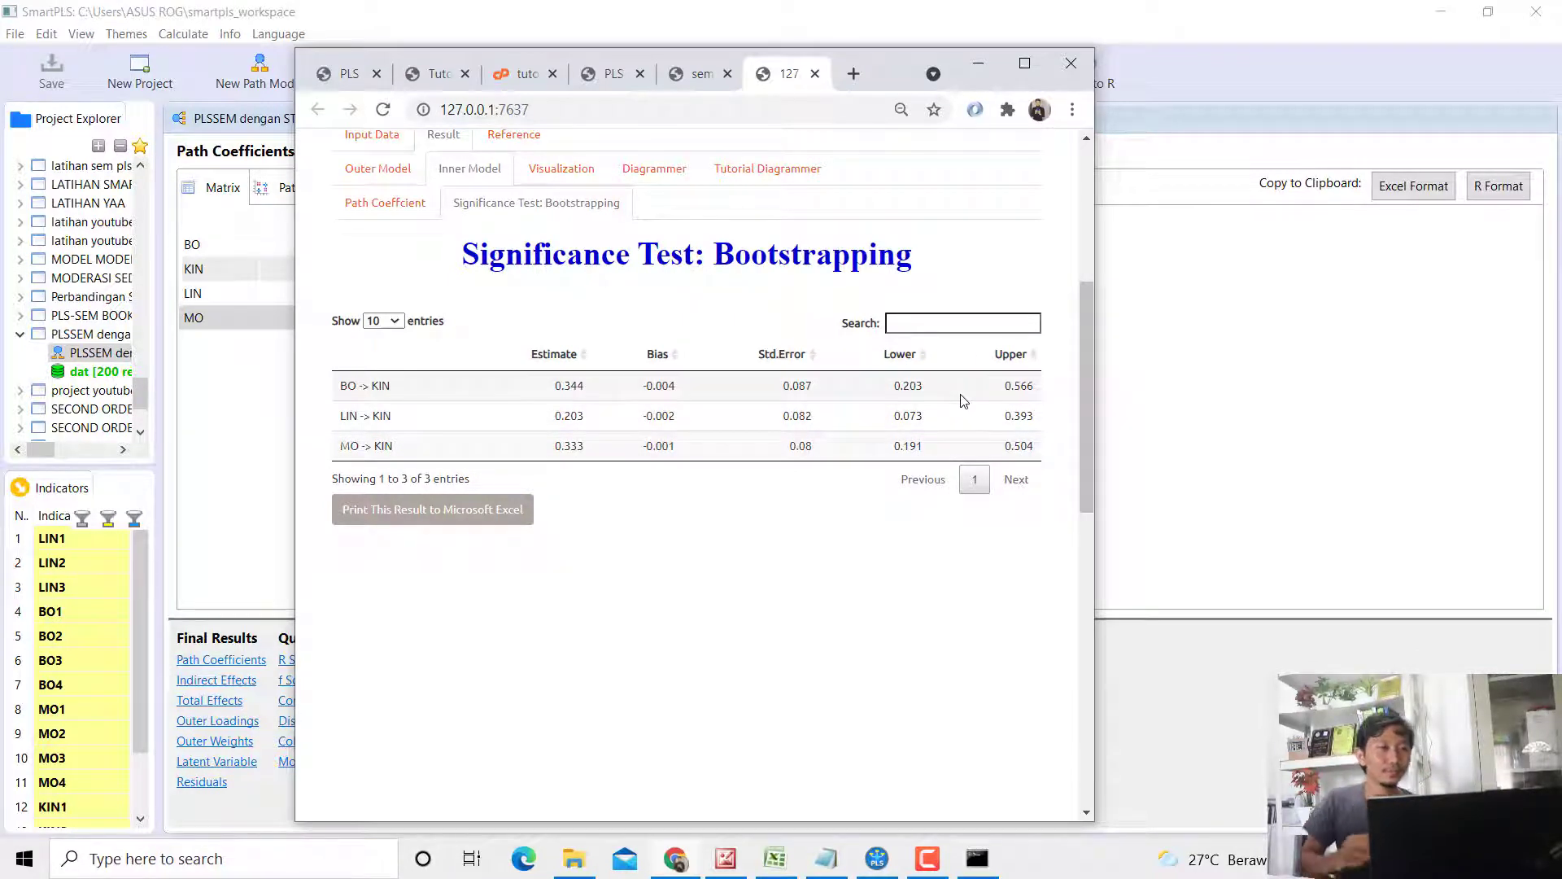
Step: Maximize the browser window and show the Path Diagram in STATCAL's Visualization results
{"action": "left_click", "coordinate": [1025, 63]}
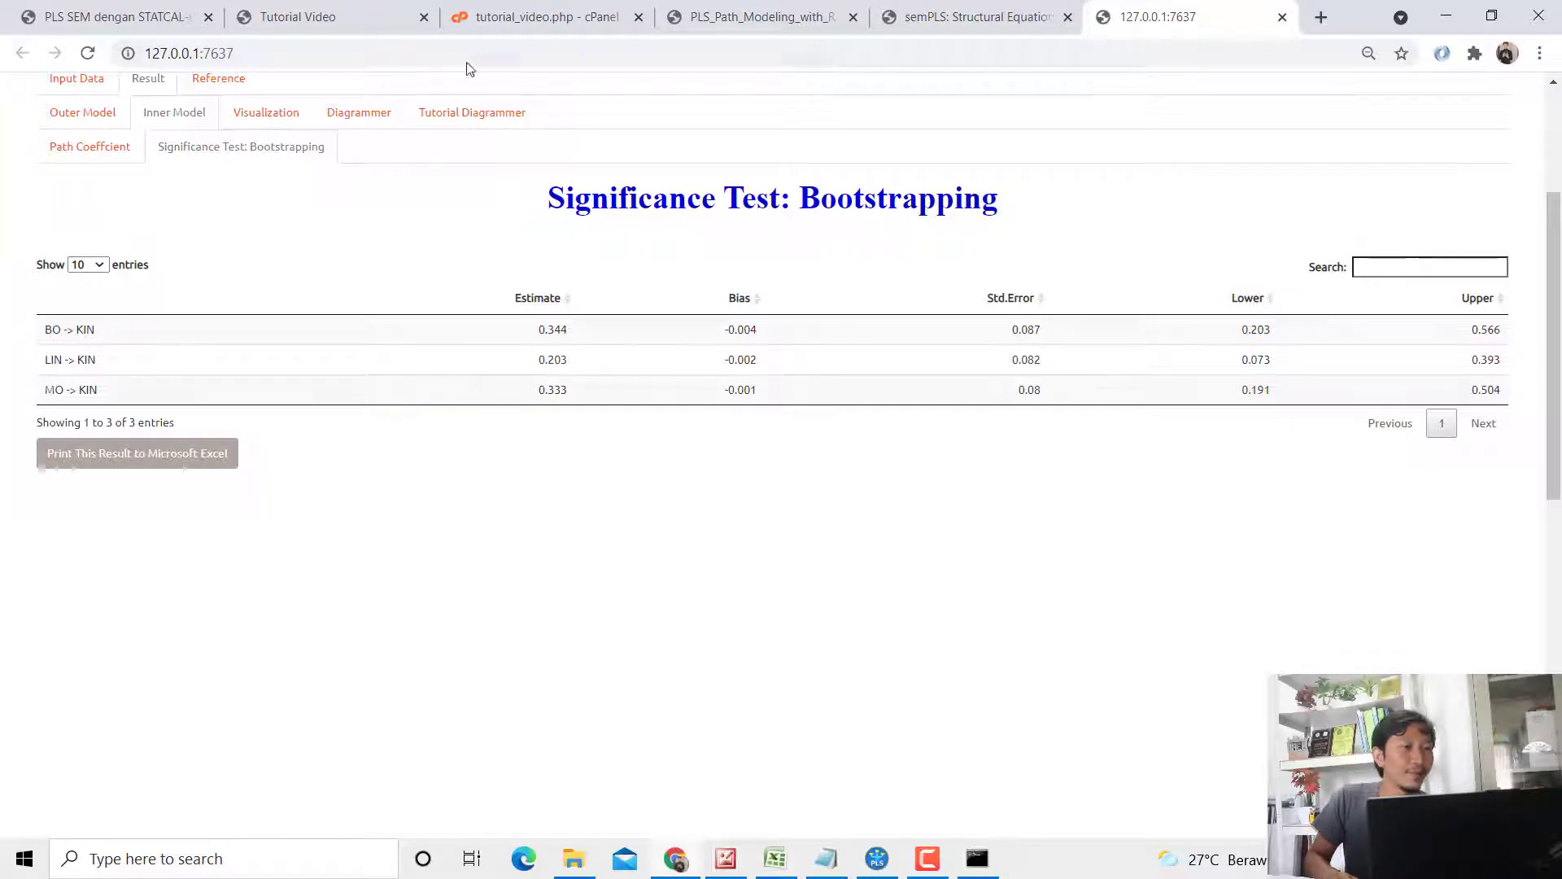
{"action": "left_click", "coordinate": [403, 114]}
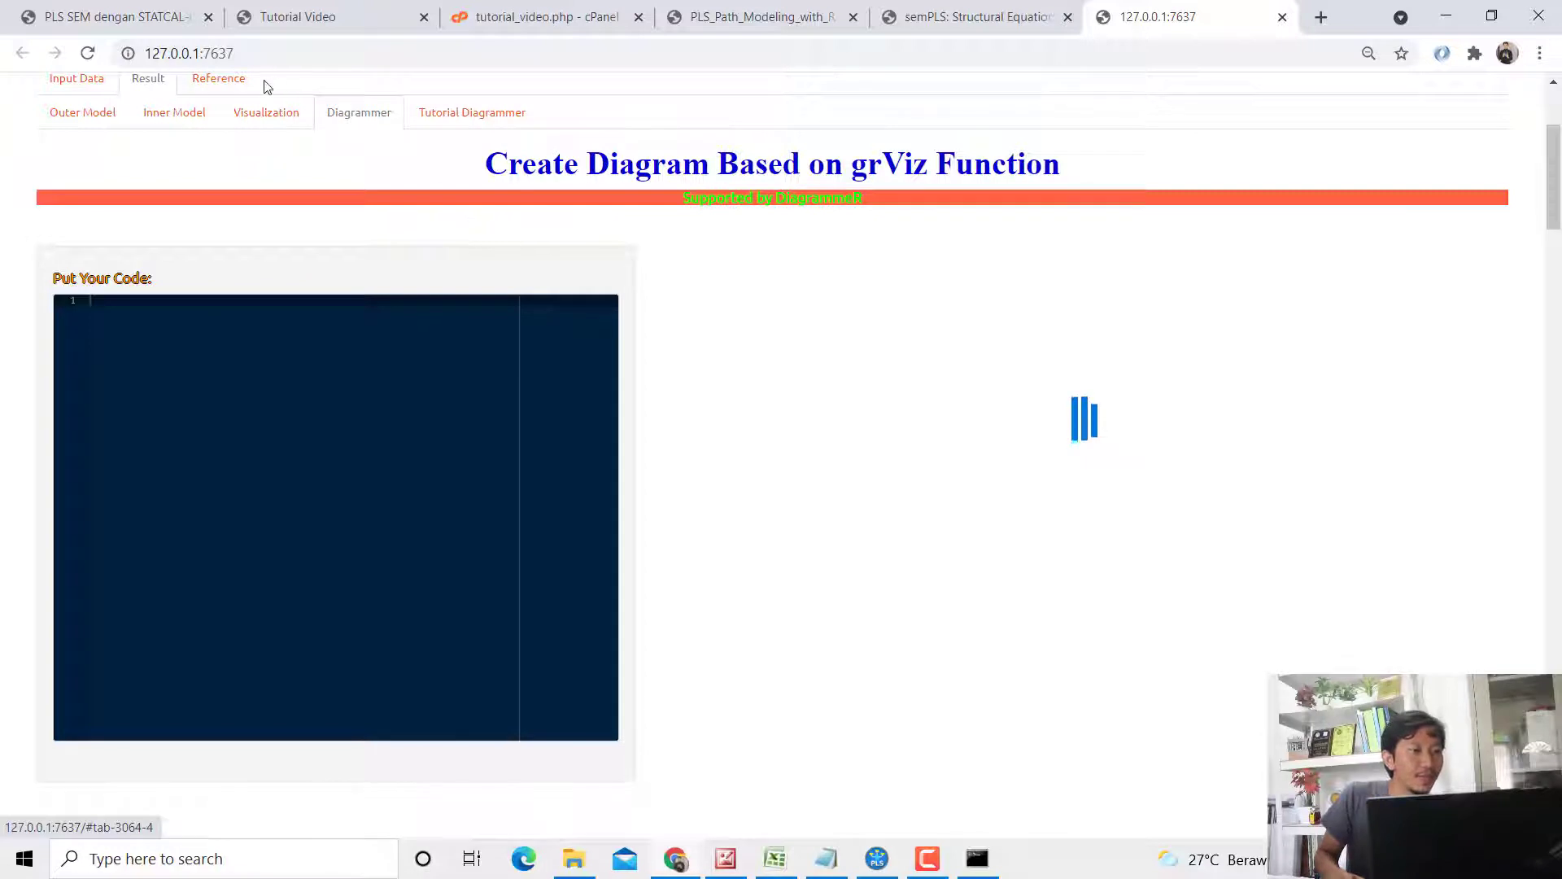
{"action": "left_click", "coordinate": [255, 112]}
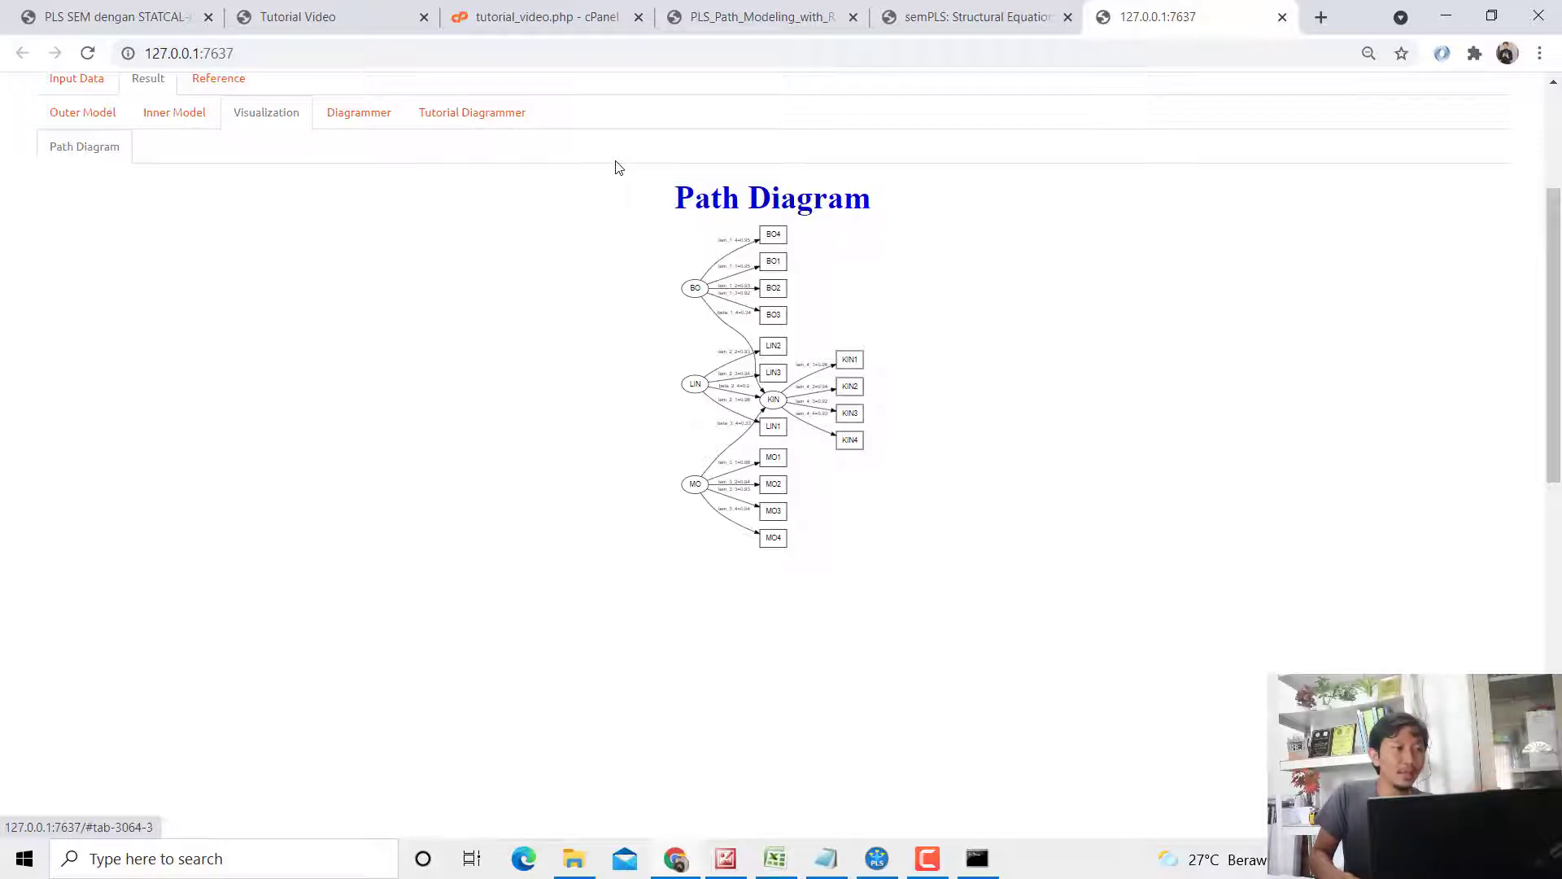
{"action": "left_click", "coordinate": [196, 119]}
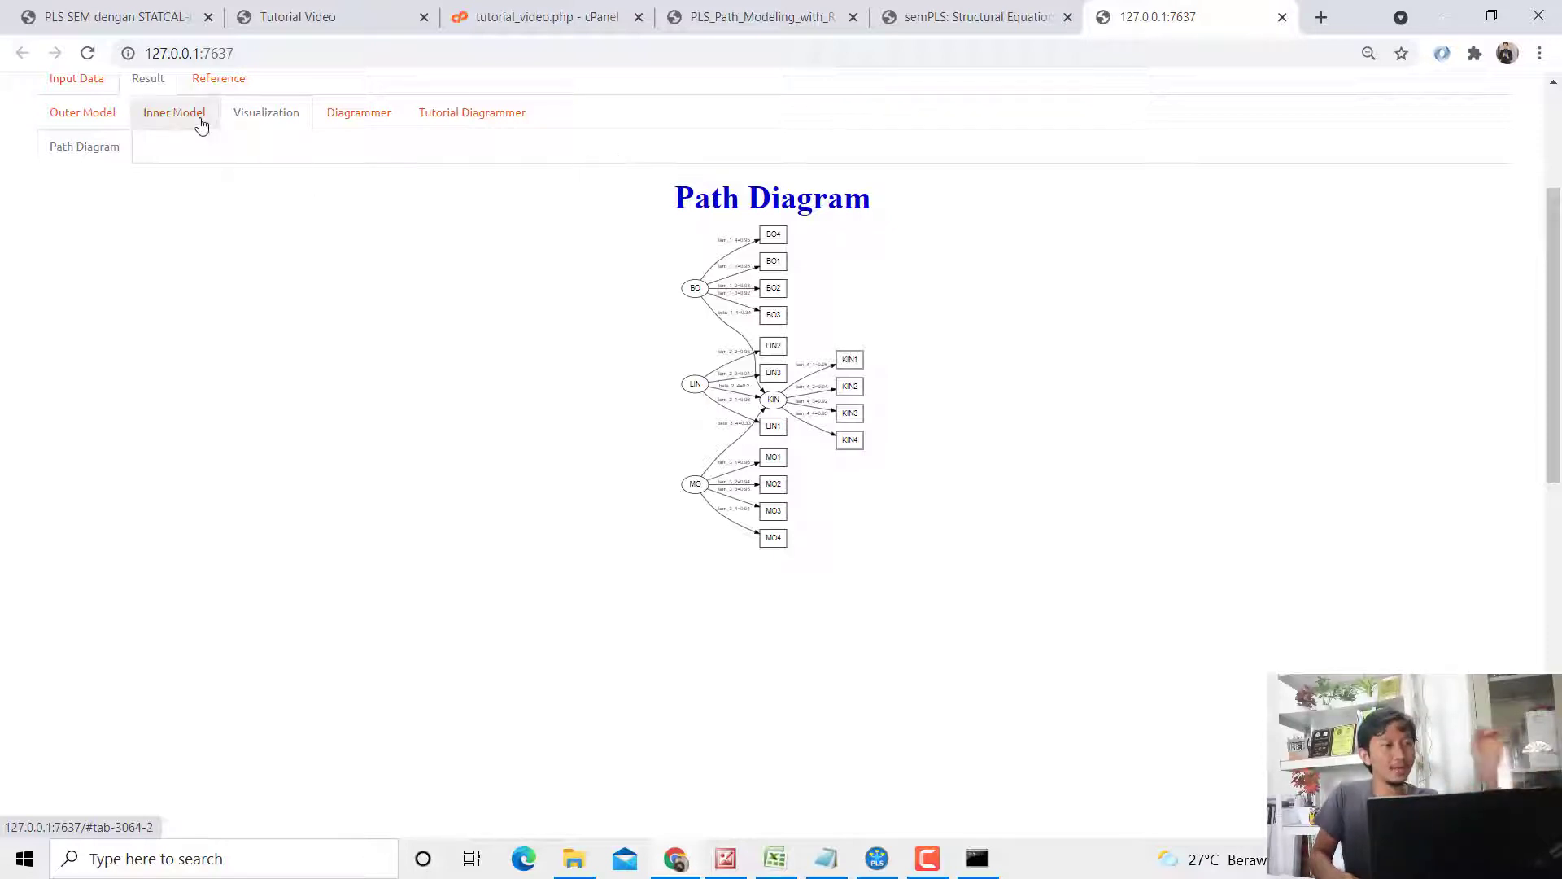
{"action": "left_click", "coordinate": [273, 122]}
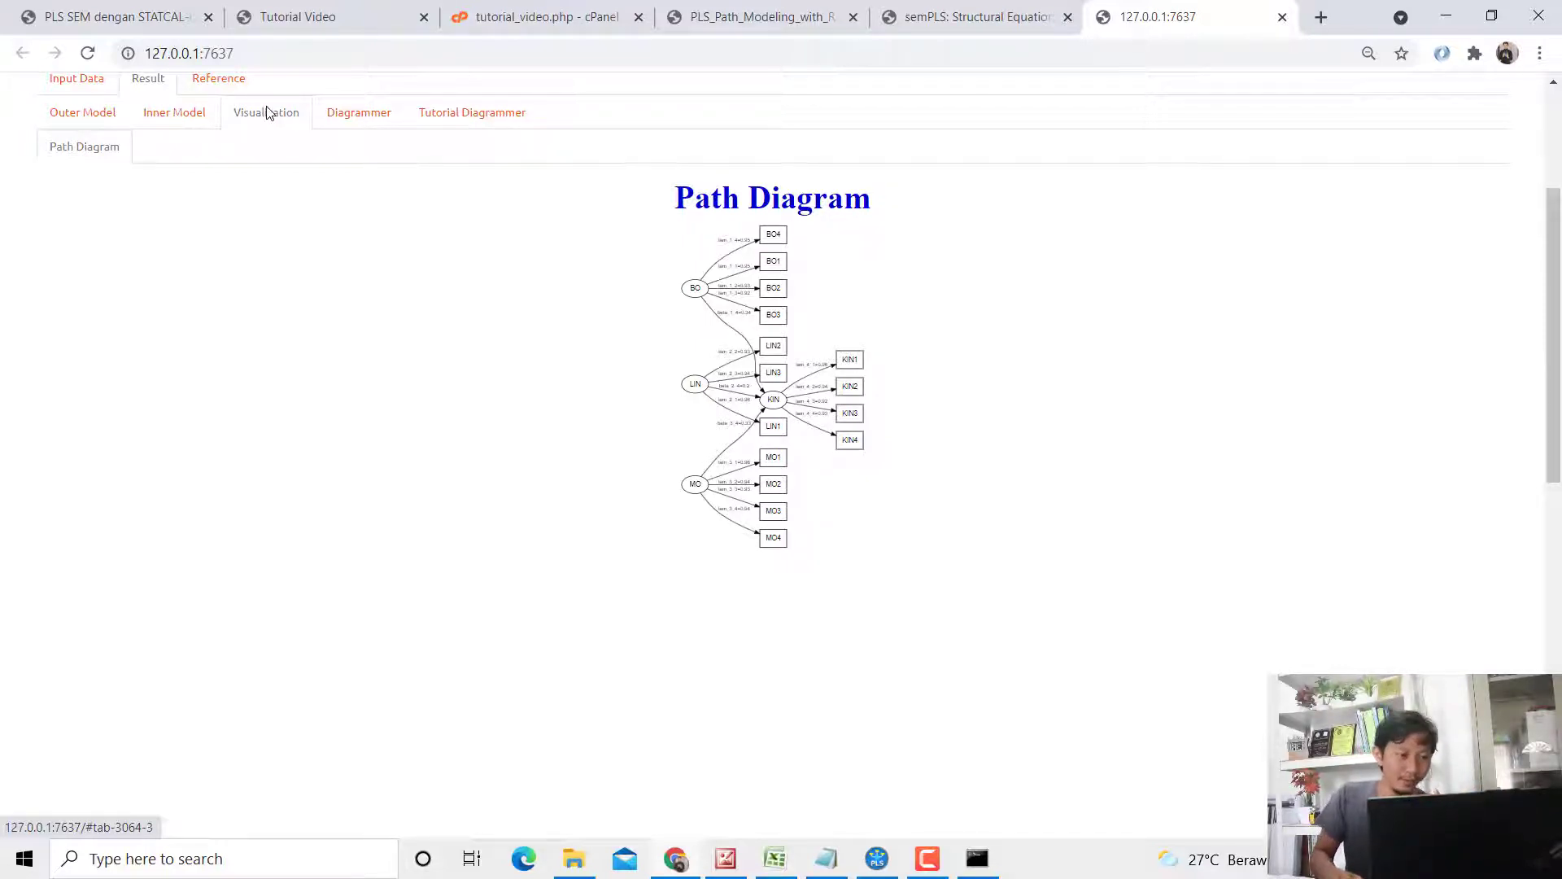
Step: Open the STATCAL folder on drive C: in a new File Explorer window
{"action": "left_click", "coordinate": [575, 858]}
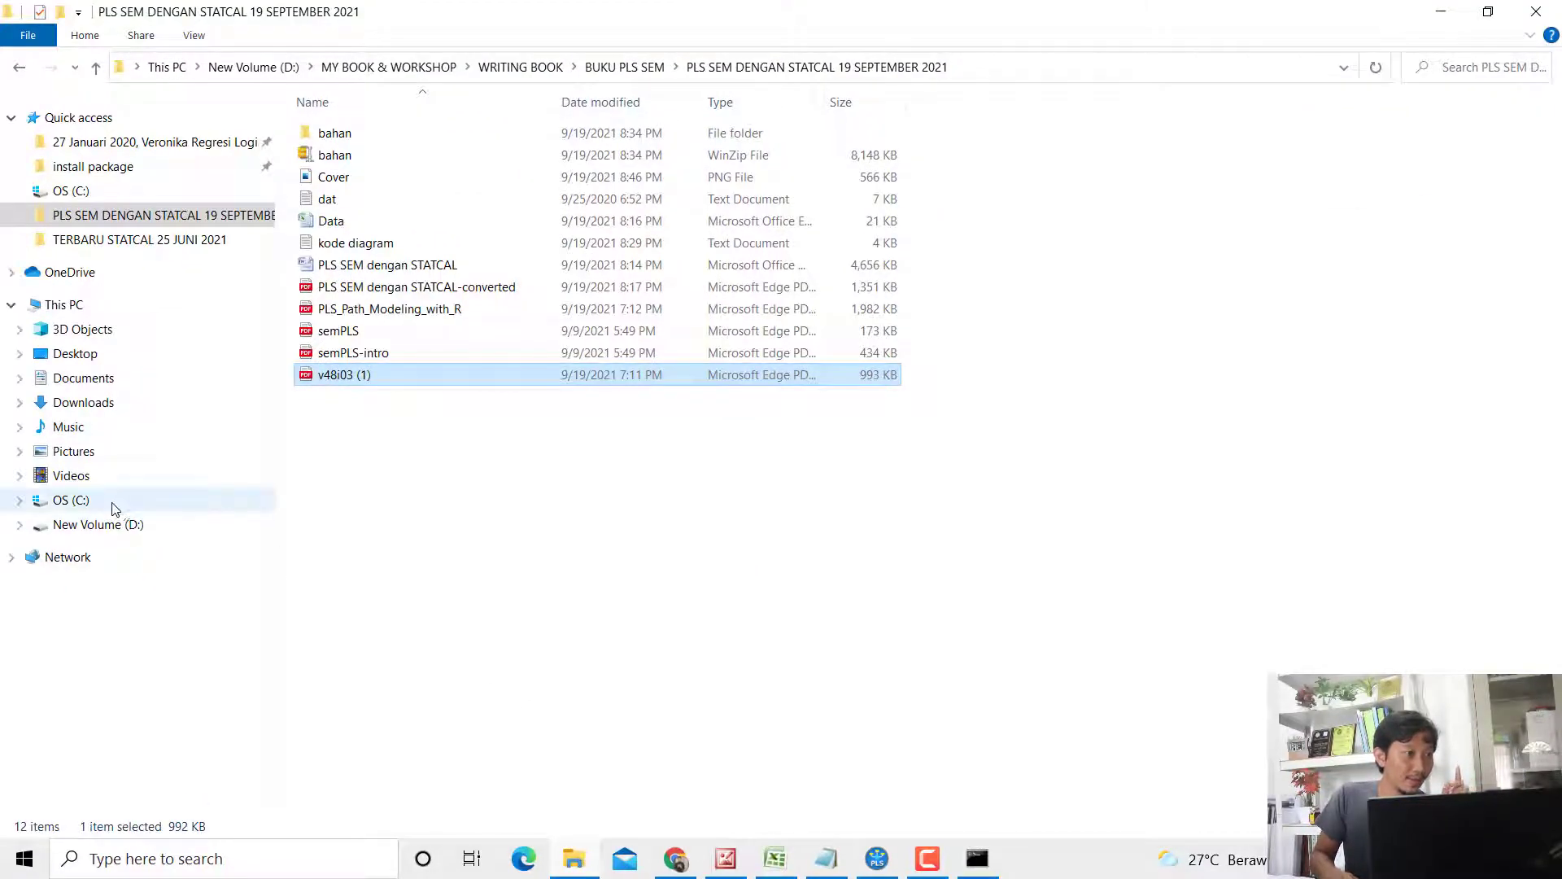
{"action": "left_click", "coordinate": [28, 35]}
{"action": "left_click", "coordinate": [808, 176]}
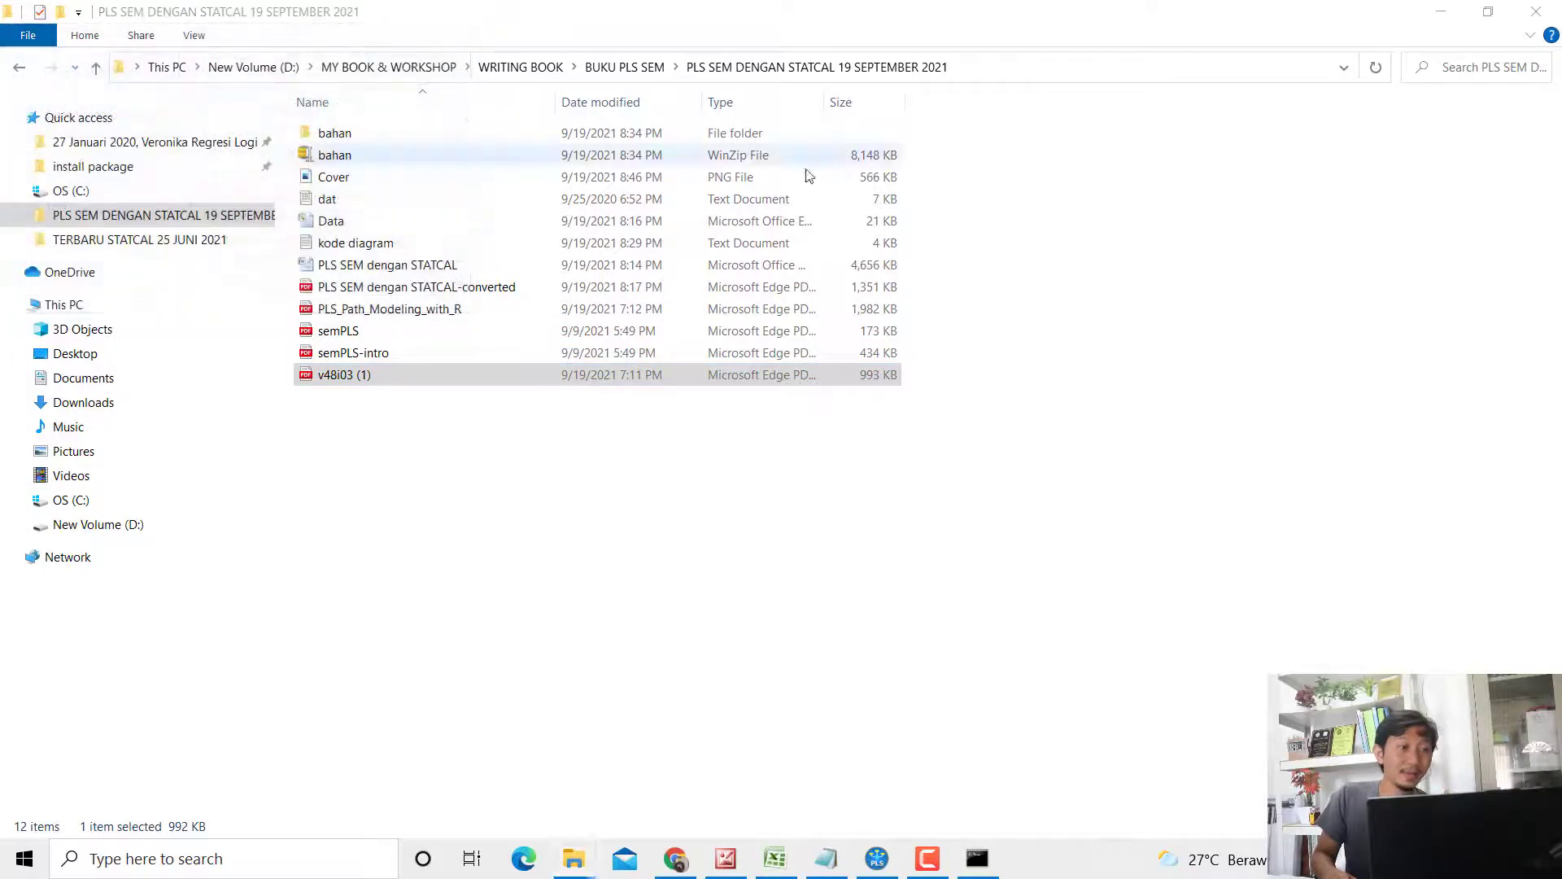
{"action": "left_click", "coordinate": [424, 92]}
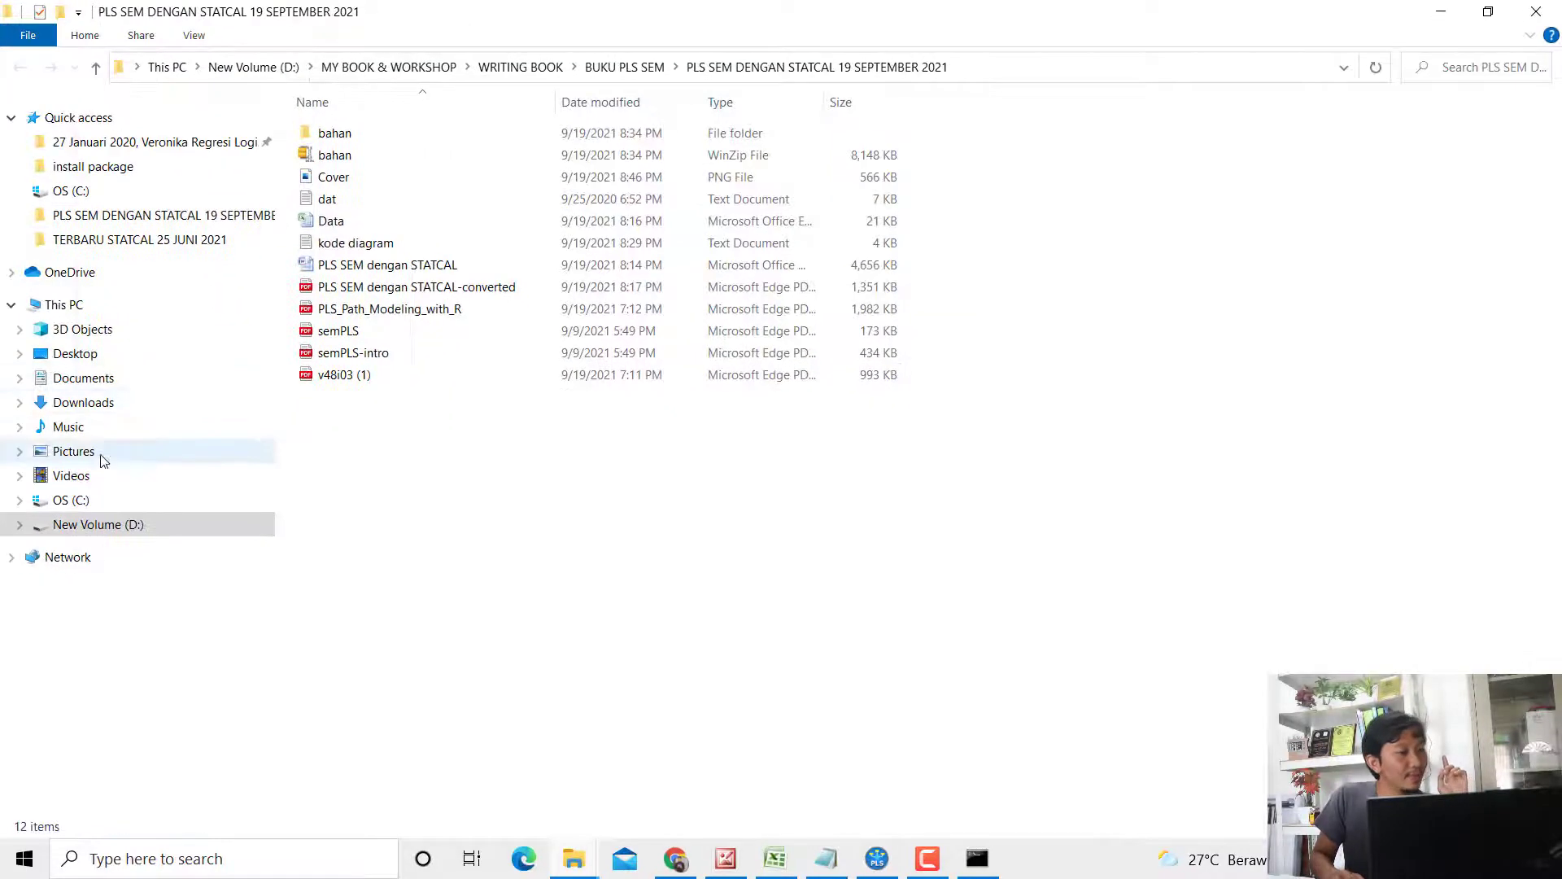
{"action": "left_click", "coordinate": [81, 502]}
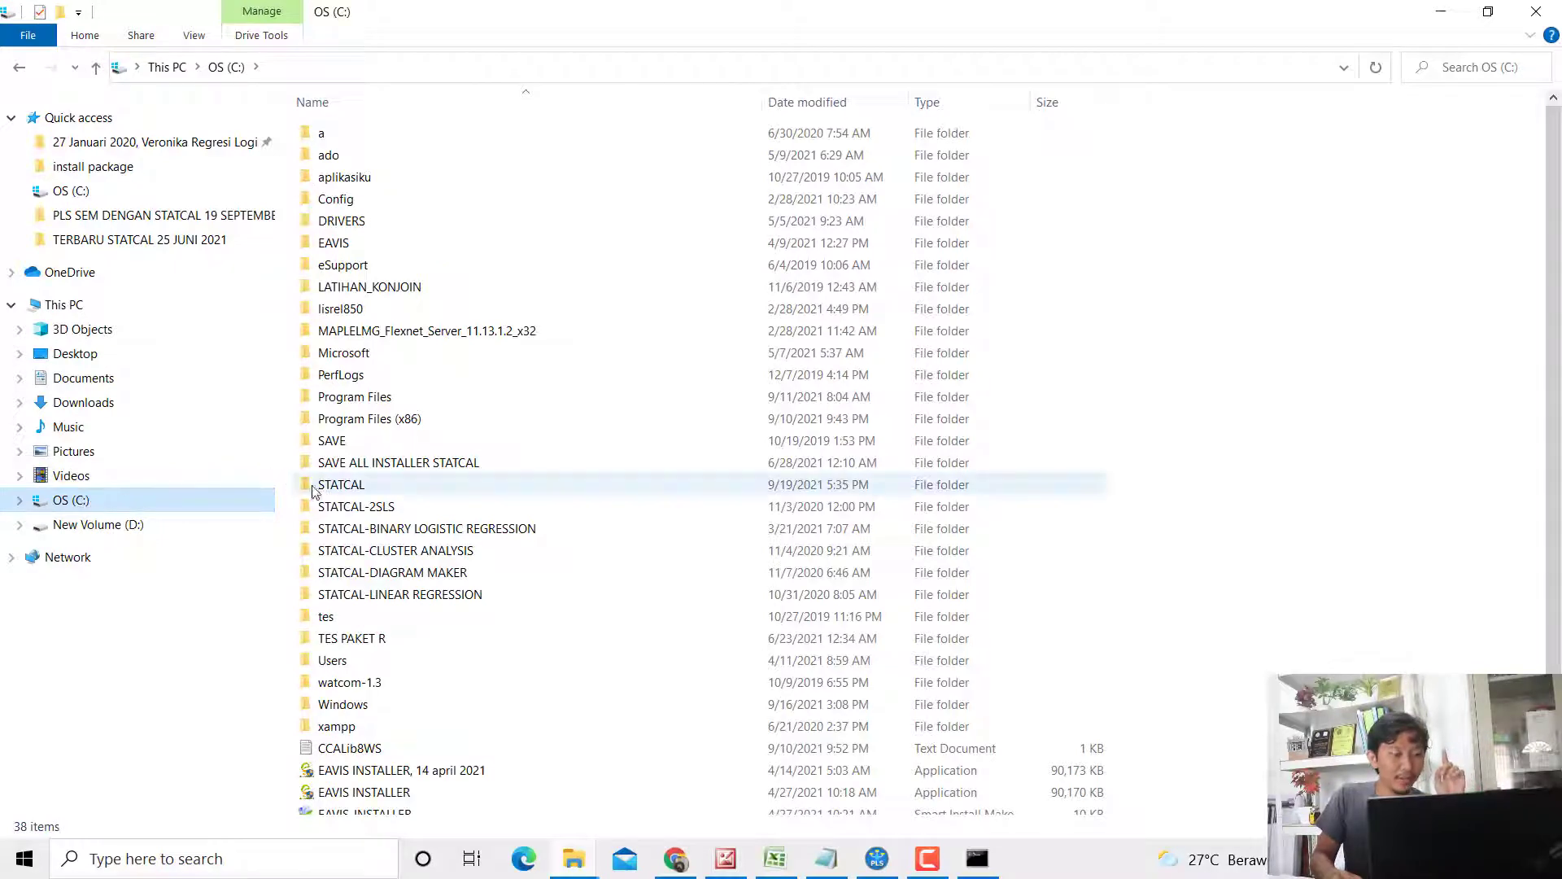
{"action": "double_click", "coordinate": [341, 486]}
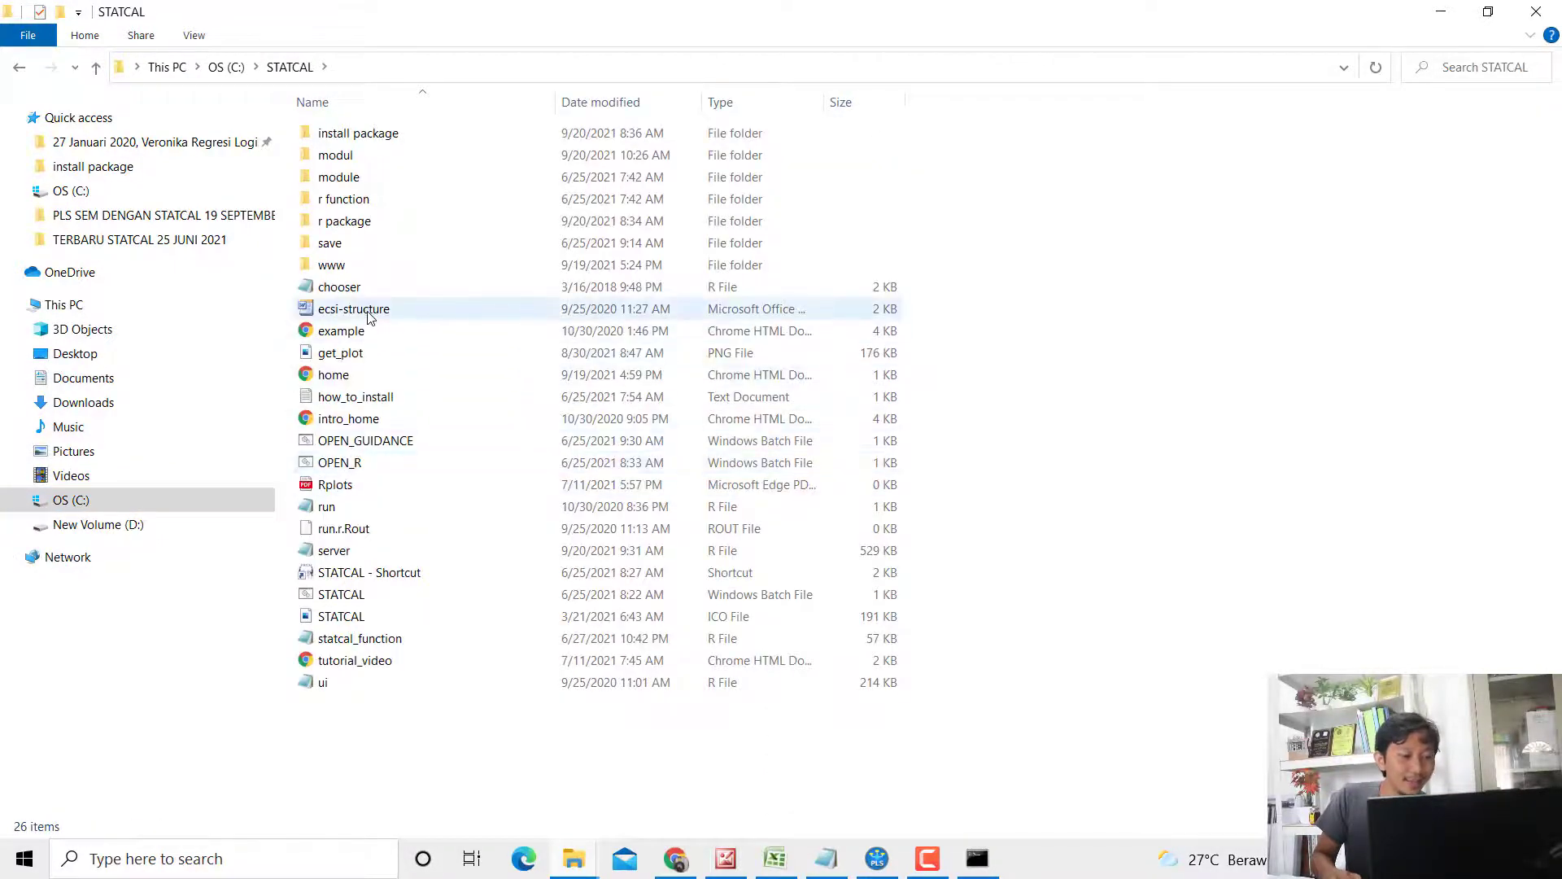
Step: Return to STATCAL in the browser and review the Visualization Path Diagram again
{"action": "left_click", "coordinate": [676, 860]}
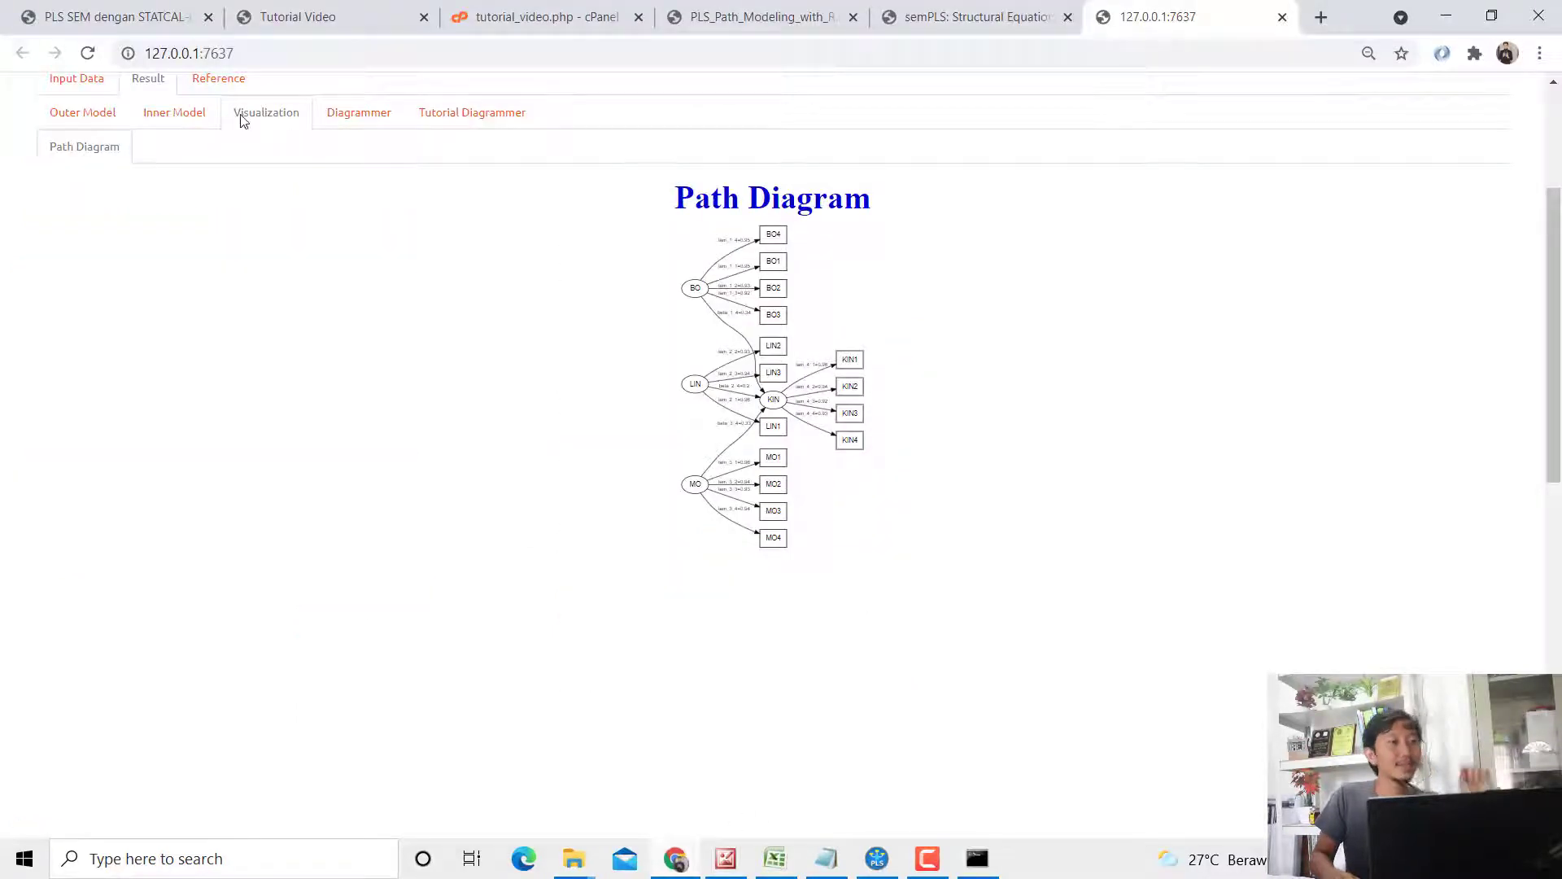
{"action": "left_click", "coordinate": [208, 114]}
{"action": "left_click", "coordinate": [286, 125]}
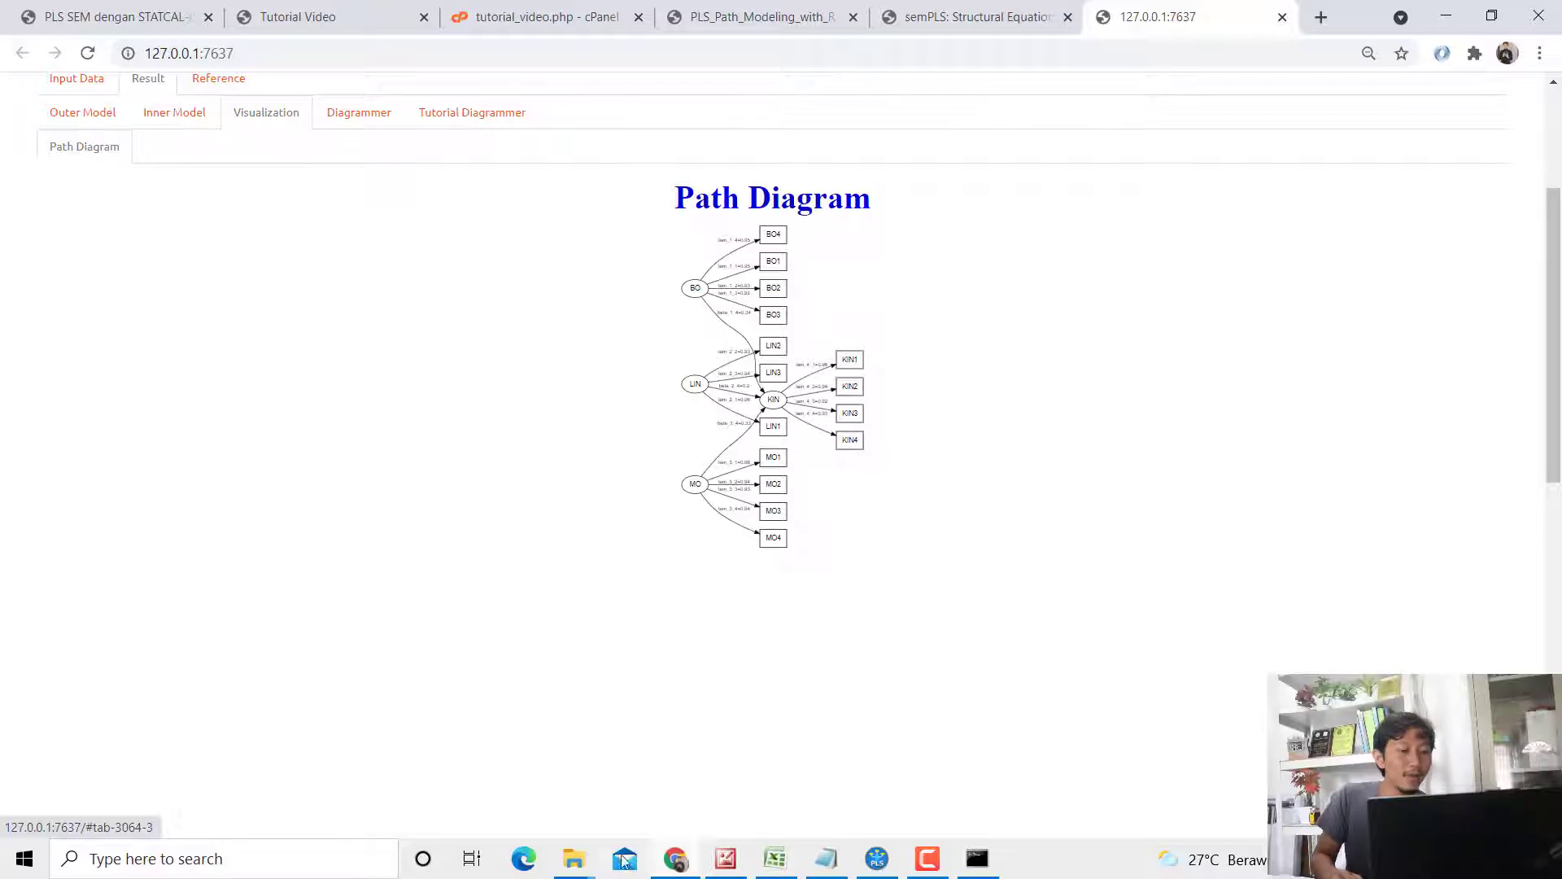
Step: Switch to the STATCAL folder and open the ecsi-structure file in Word with Unicode (UTF-8) encoding
{"action": "left_click", "coordinate": [581, 861]}
{"action": "left_click", "coordinate": [632, 766]}
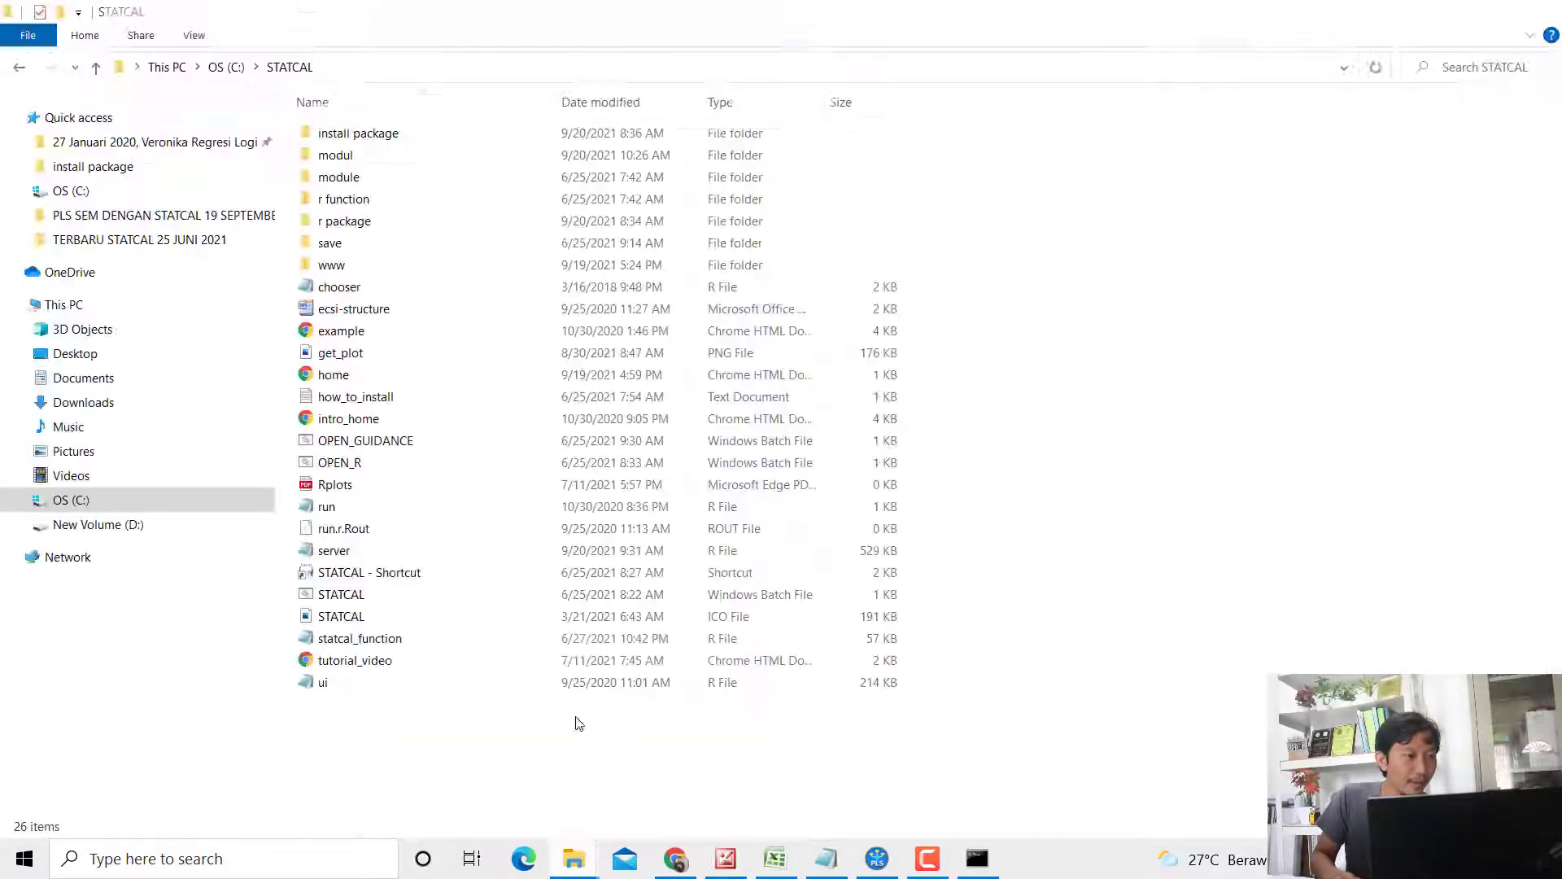
{"action": "double_click", "coordinate": [359, 310]}
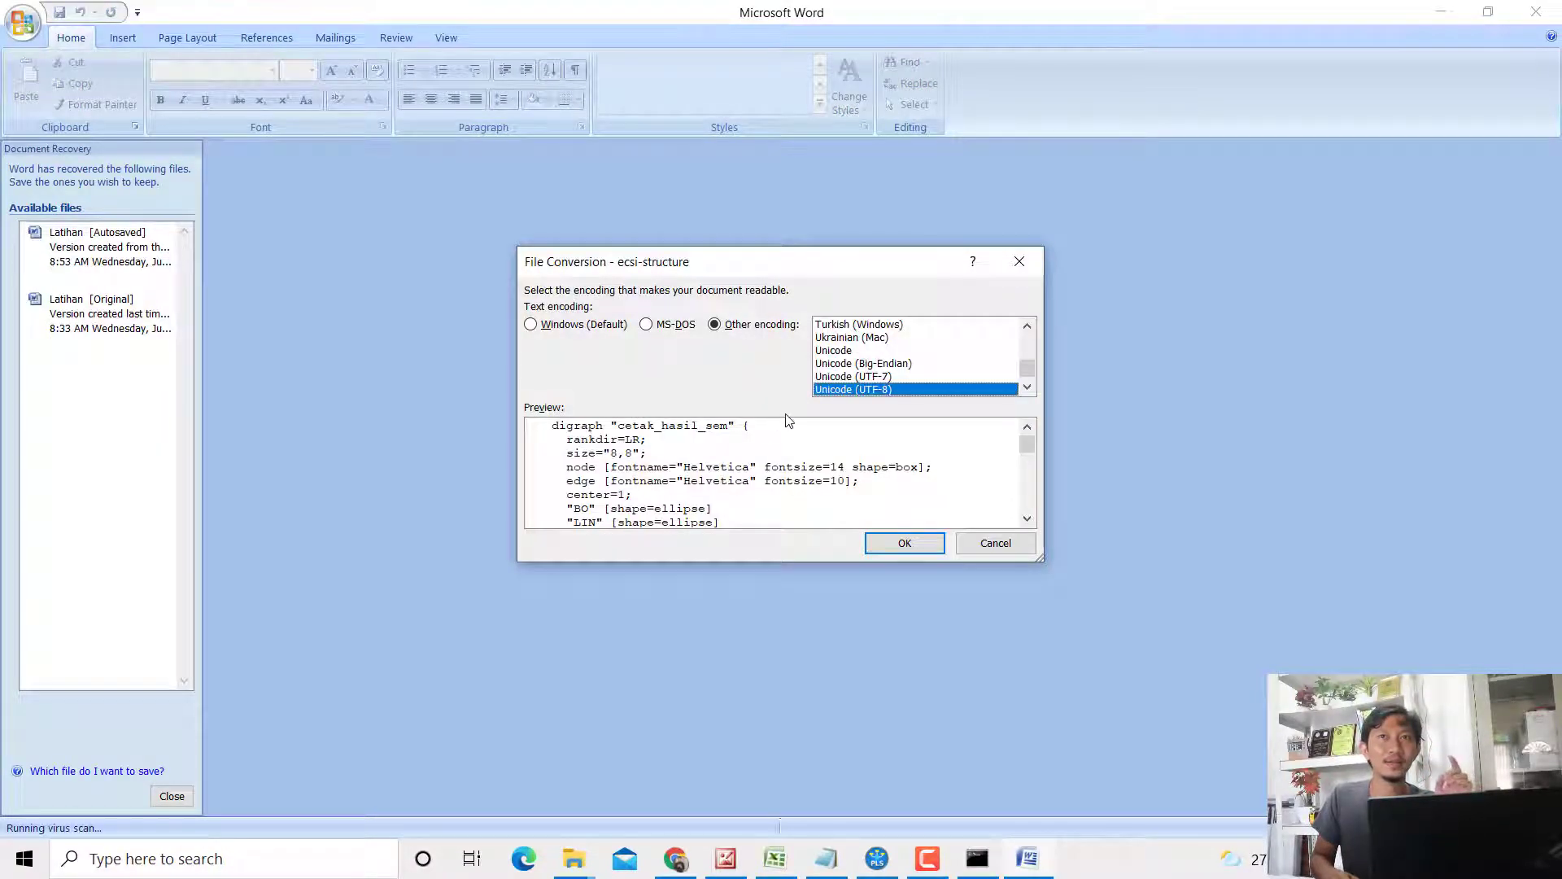
{"action": "left_click", "coordinate": [890, 543]}
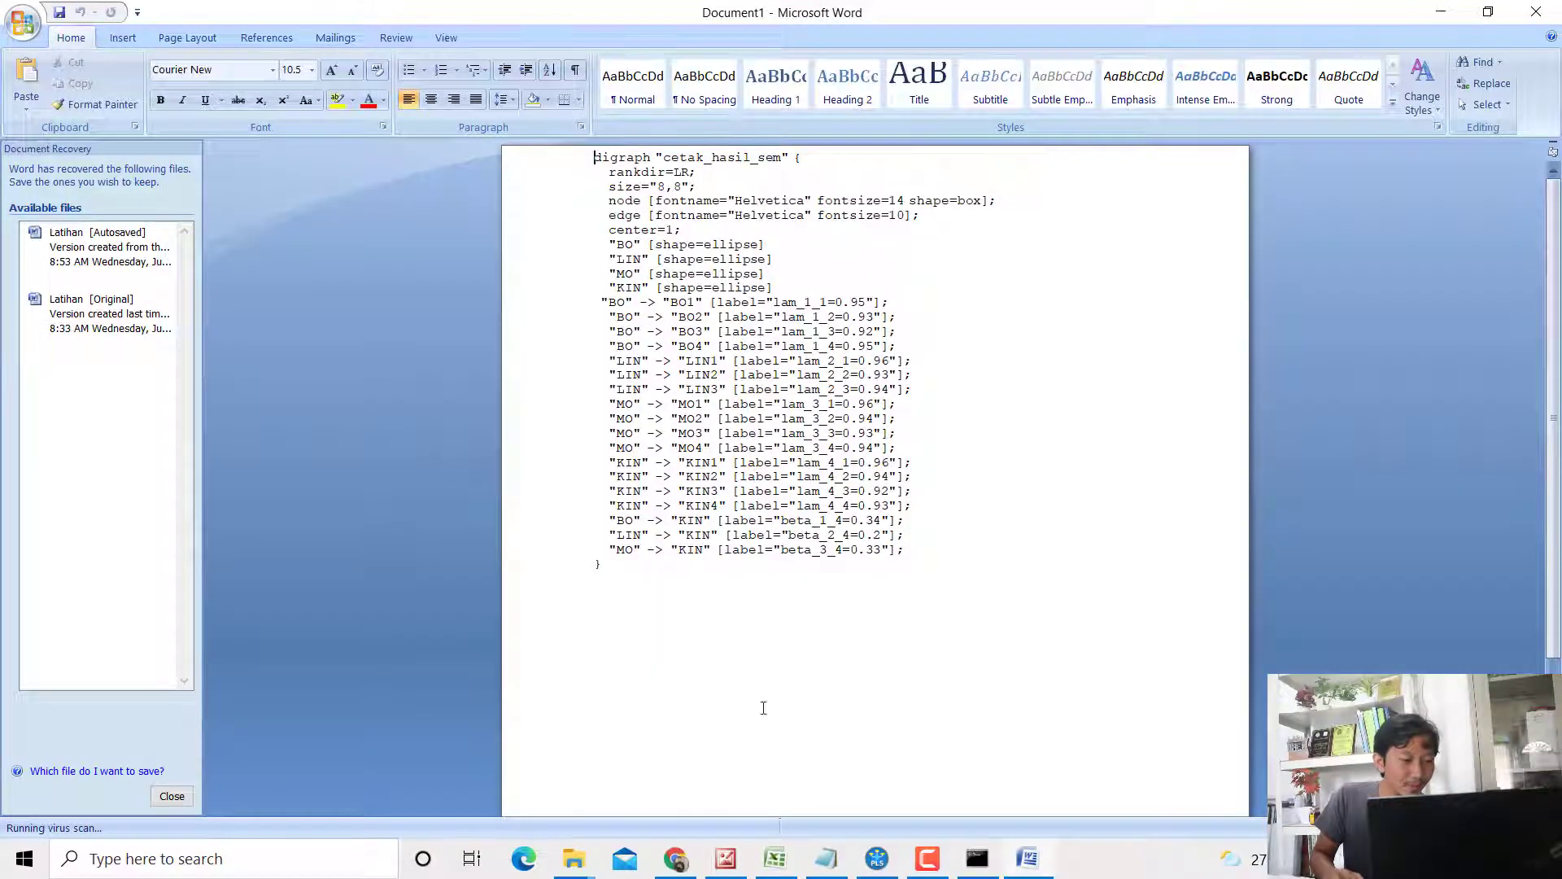
Step: Go back to the STATCAL folder in File Explorer and select the ecsi-structure file
{"action": "mouse_move", "coordinate": [578, 859]}
{"action": "left_click", "coordinate": [674, 785]}
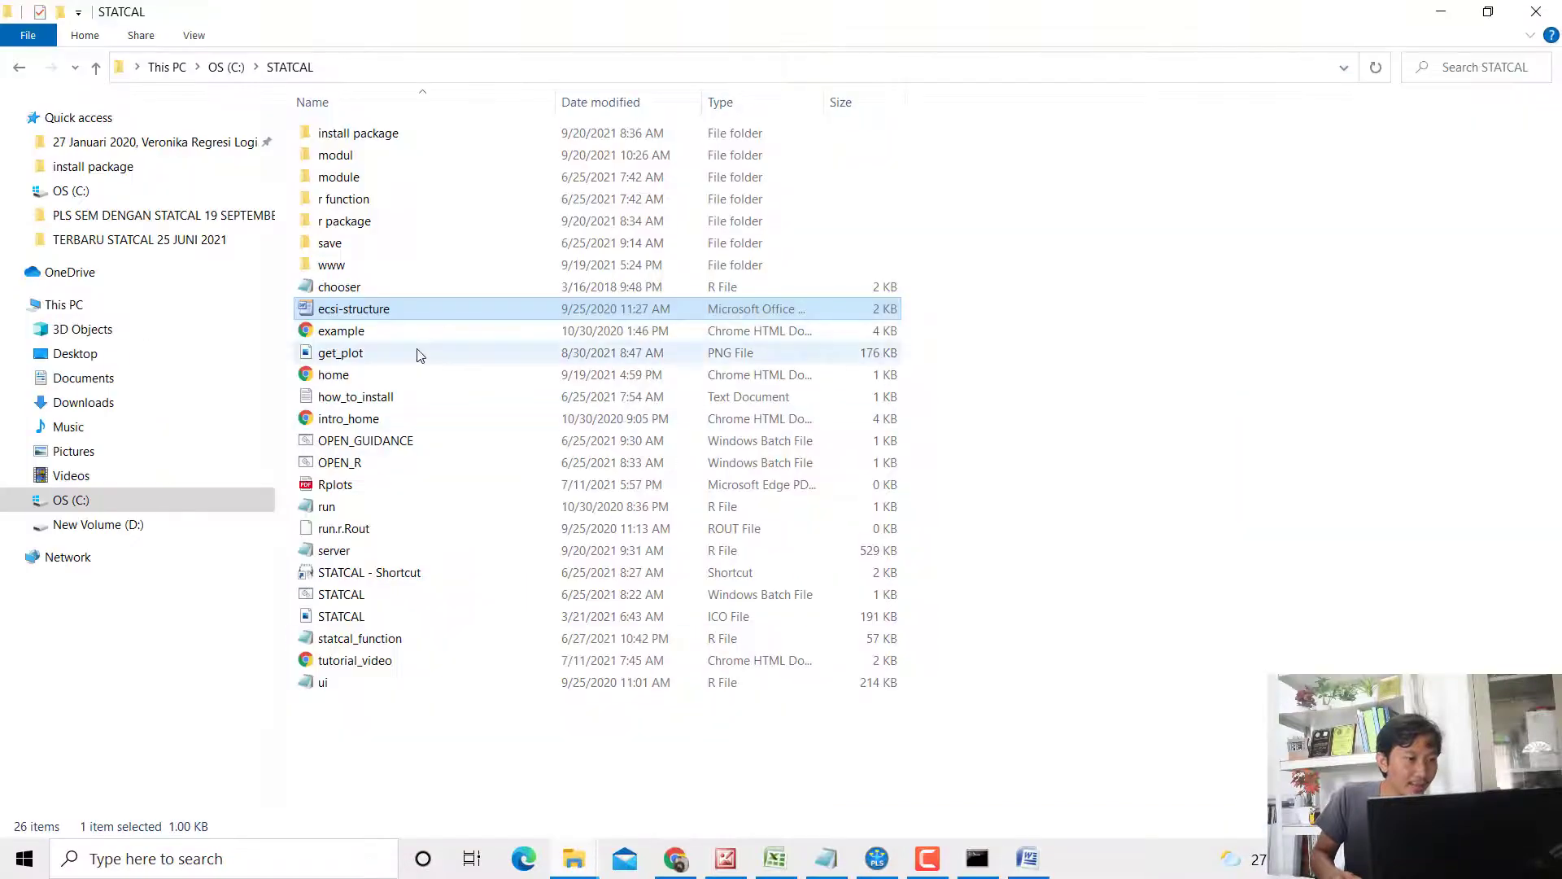
{"action": "left_click", "coordinate": [395, 346]}
{"action": "left_click", "coordinate": [368, 315]}
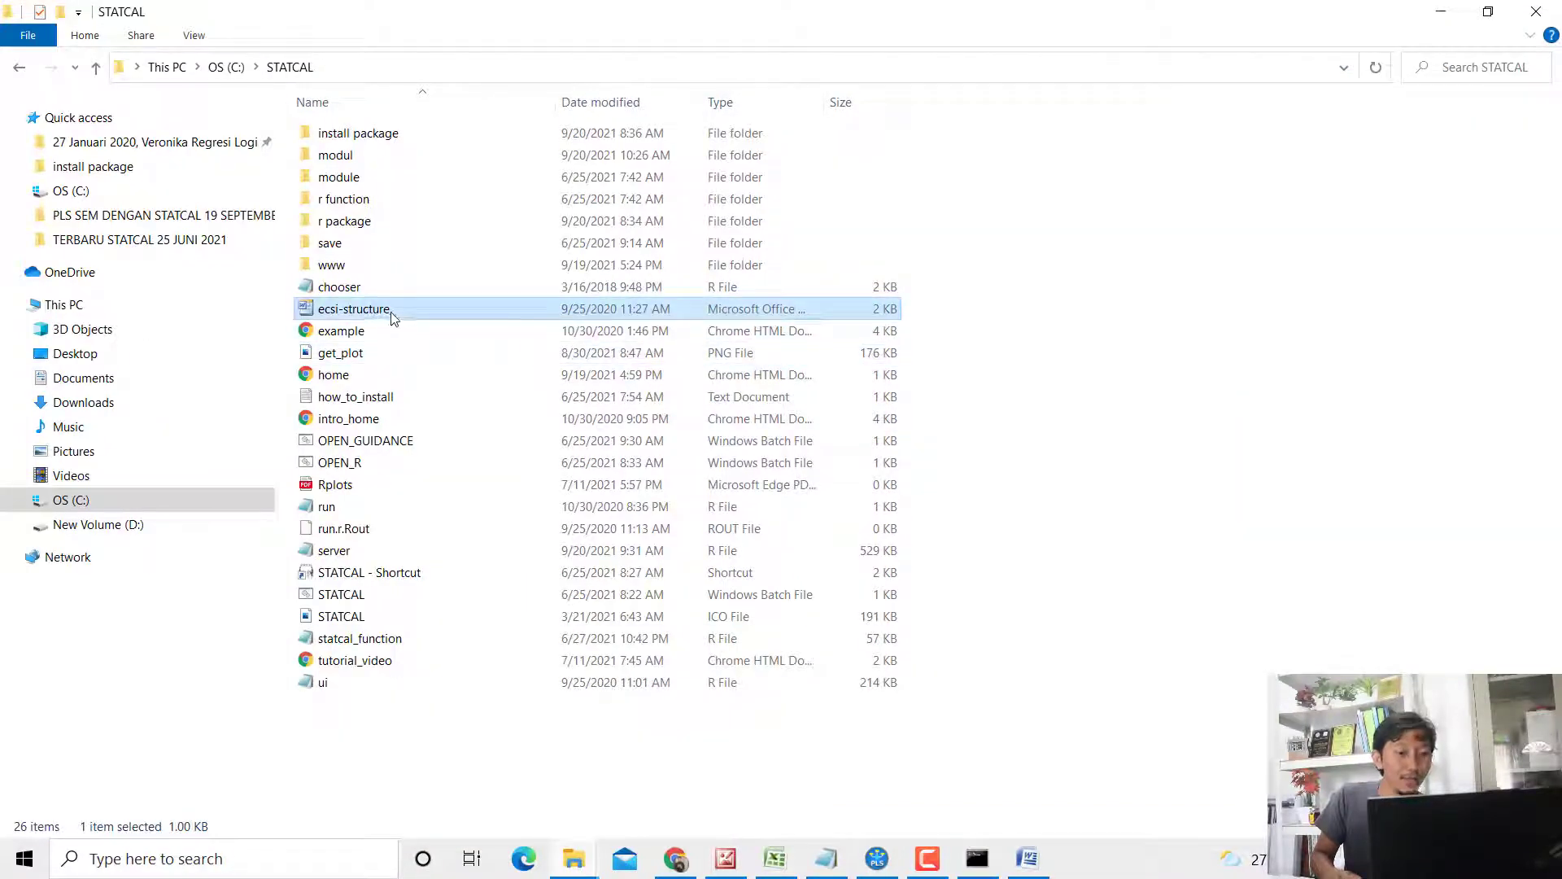
Step: Switch to Word and copy the entire digraph "cetak_hasil_sem" code from the document
{"action": "left_click", "coordinate": [1029, 864]}
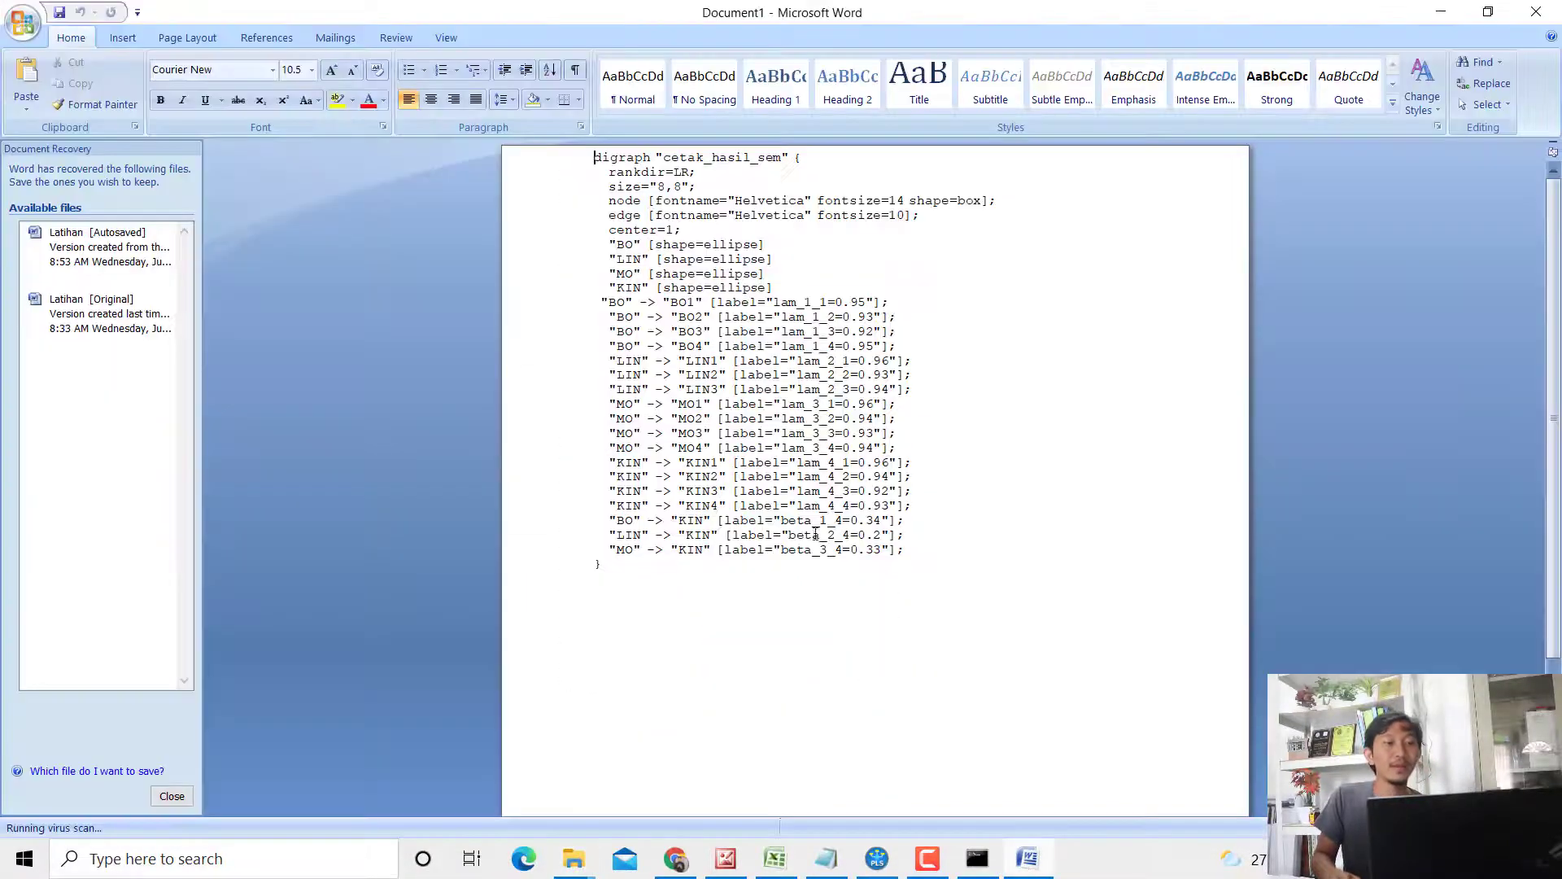
{"action": "left_click", "coordinate": [819, 520]}
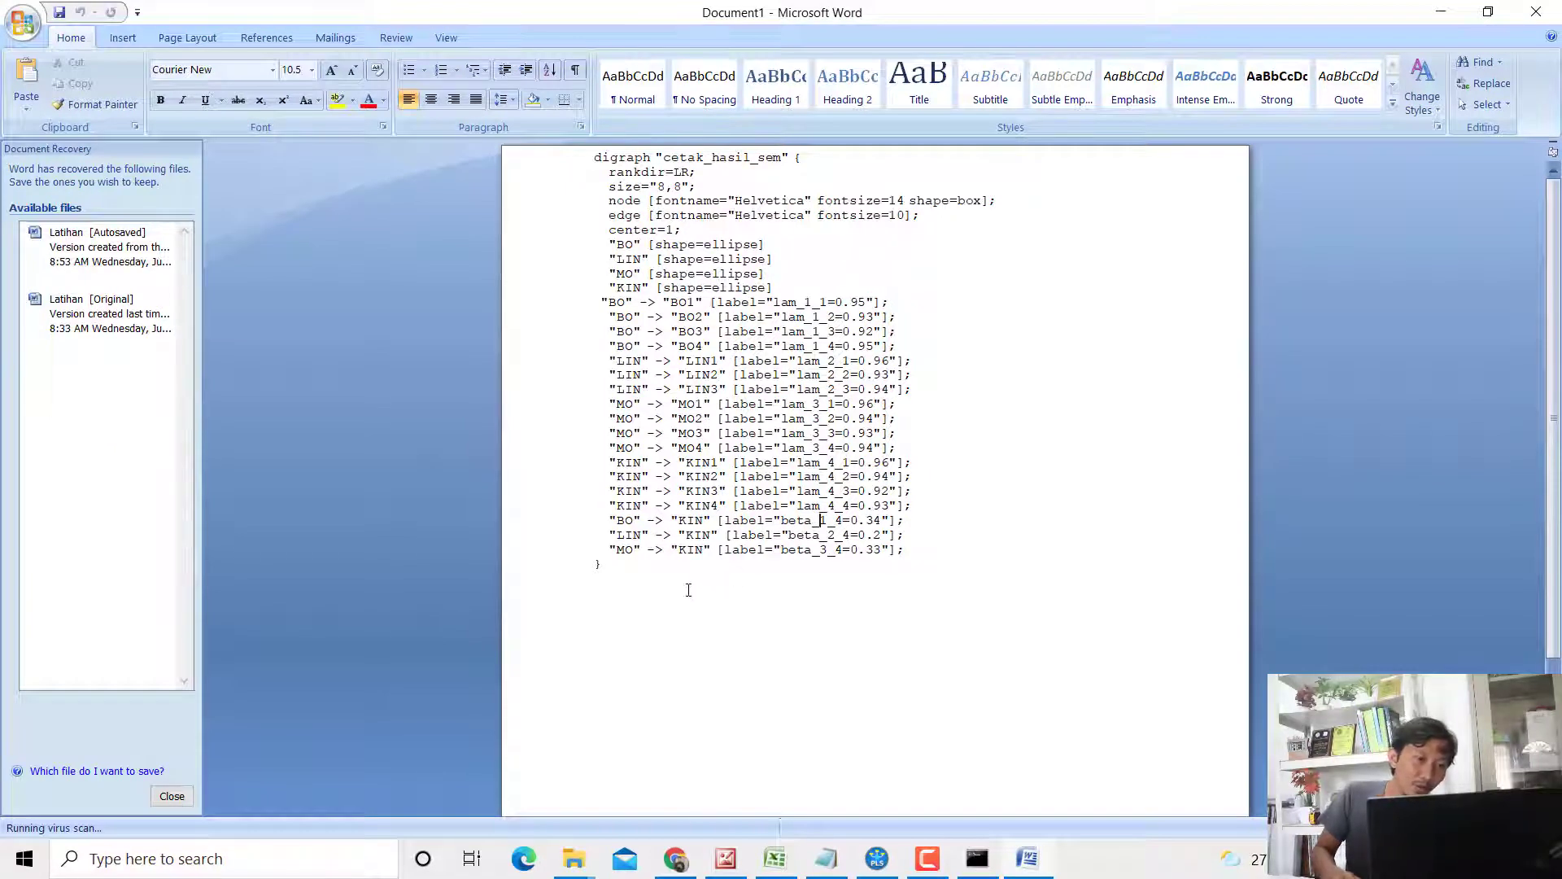
{"action": "left_click_drag", "start_coordinate": [689, 590], "coordinate": [594, 158]}
{"action": "key", "text": "ctrl+c"}
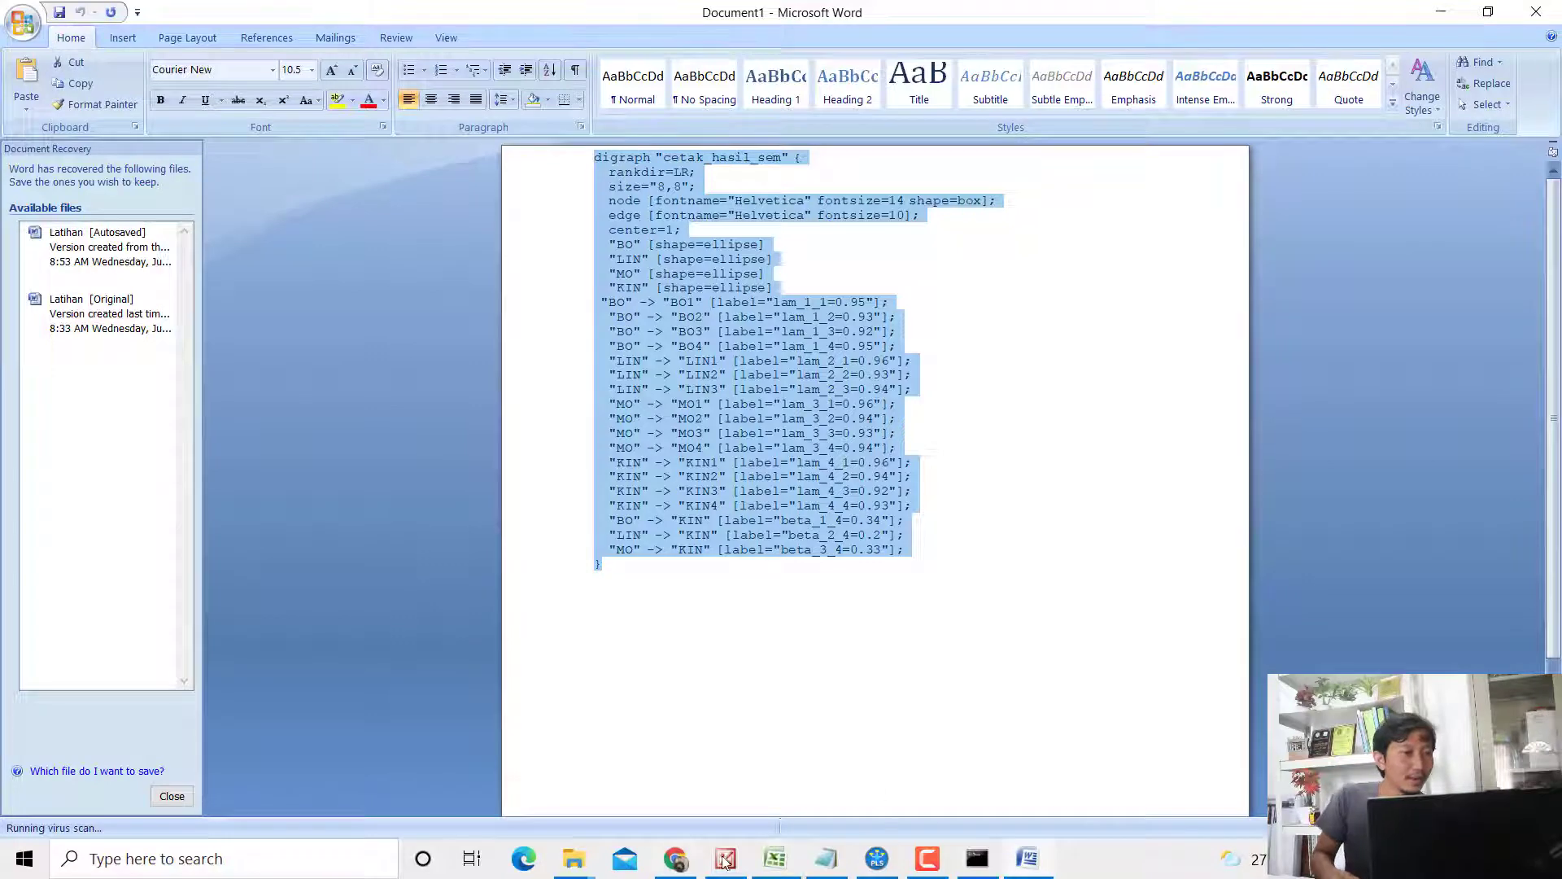
Step: Switch to STATCAL in the browser and paste the copied digraph code into the Diagrammer code editor
{"action": "left_click", "coordinate": [676, 859]}
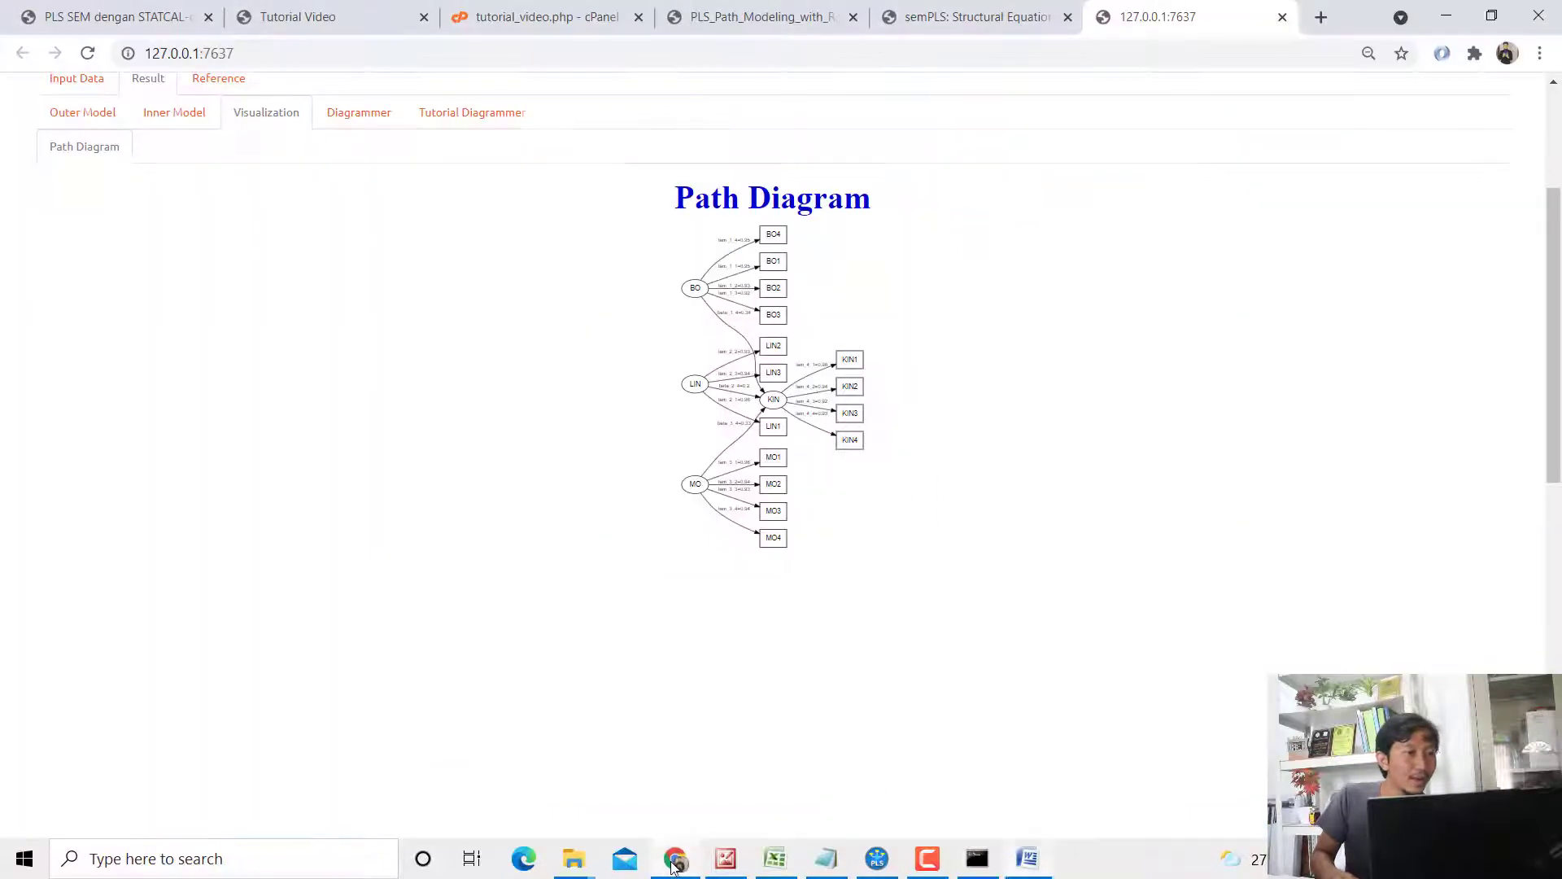
{"action": "left_click", "coordinate": [356, 122]}
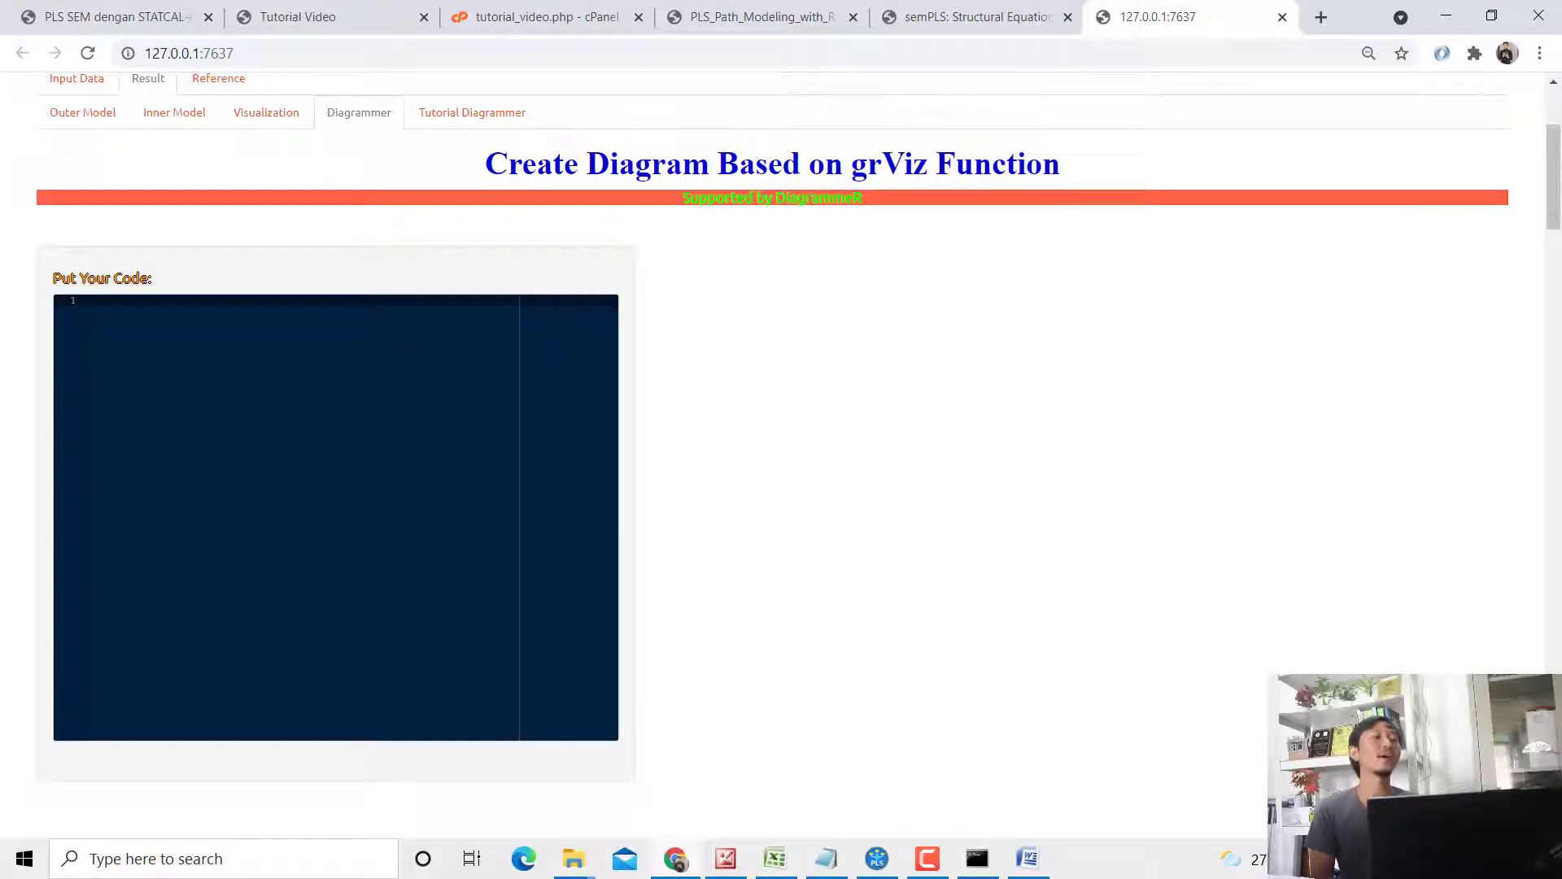
{"action": "key", "text": "ctrl+v"}
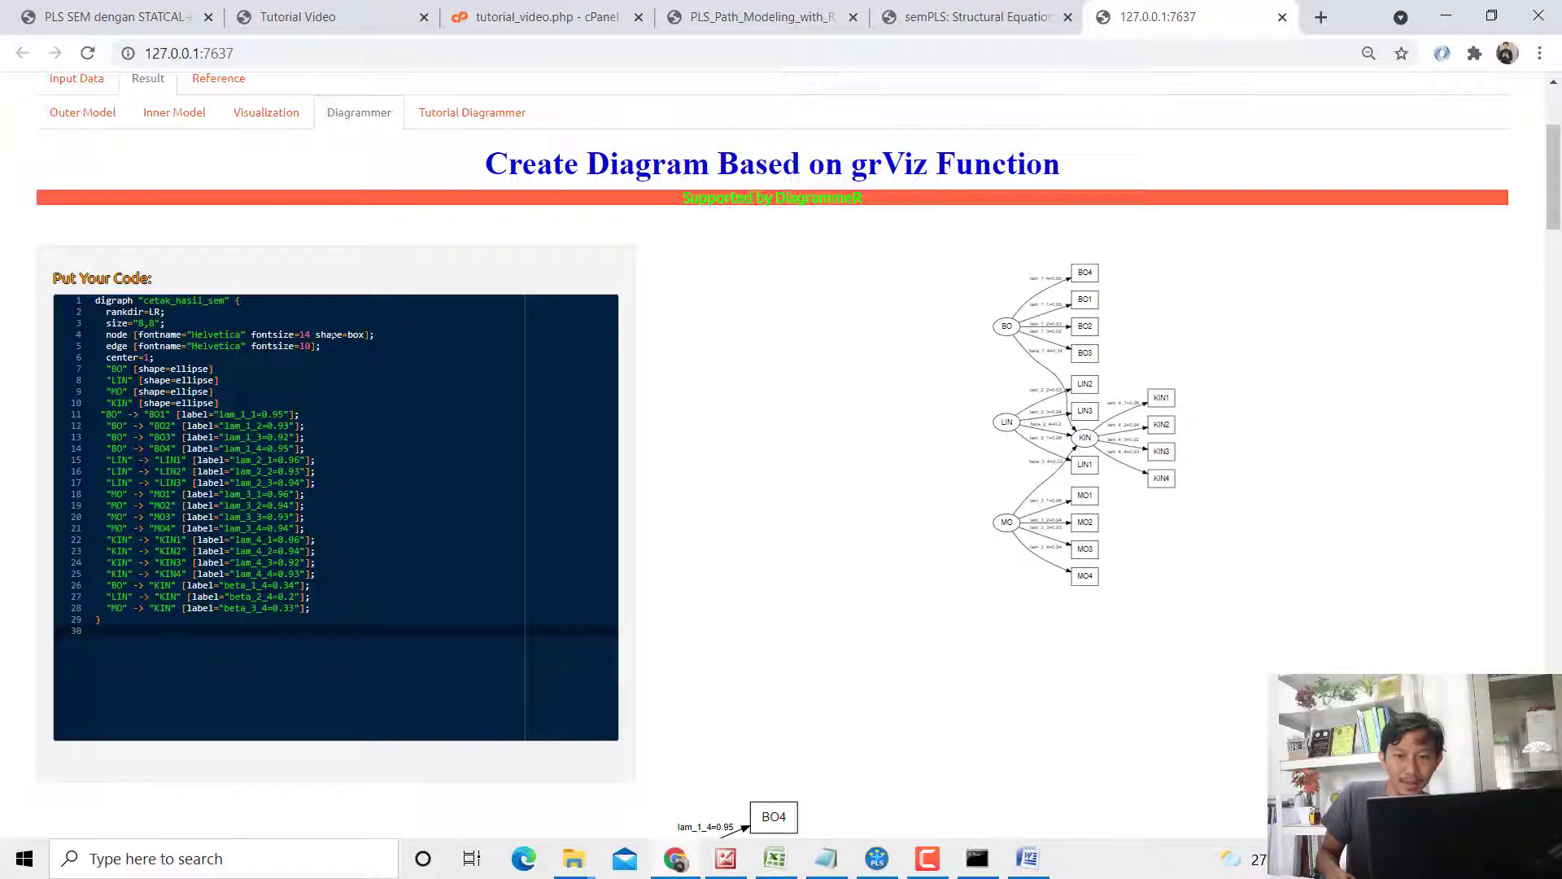
Step: Change the BO -> BO1 edge label in the Diagrammer code to 0.95 and view the updated large diagram
{"action": "mouse_move", "coordinate": [1555, 219]}
{"action": "left_mouse_down"}
{"action": "mouse_move", "coordinate": [1559, 643]}
{"action": "mouse_move", "coordinate": [1557, 187]}
{"action": "left_mouse_up"}
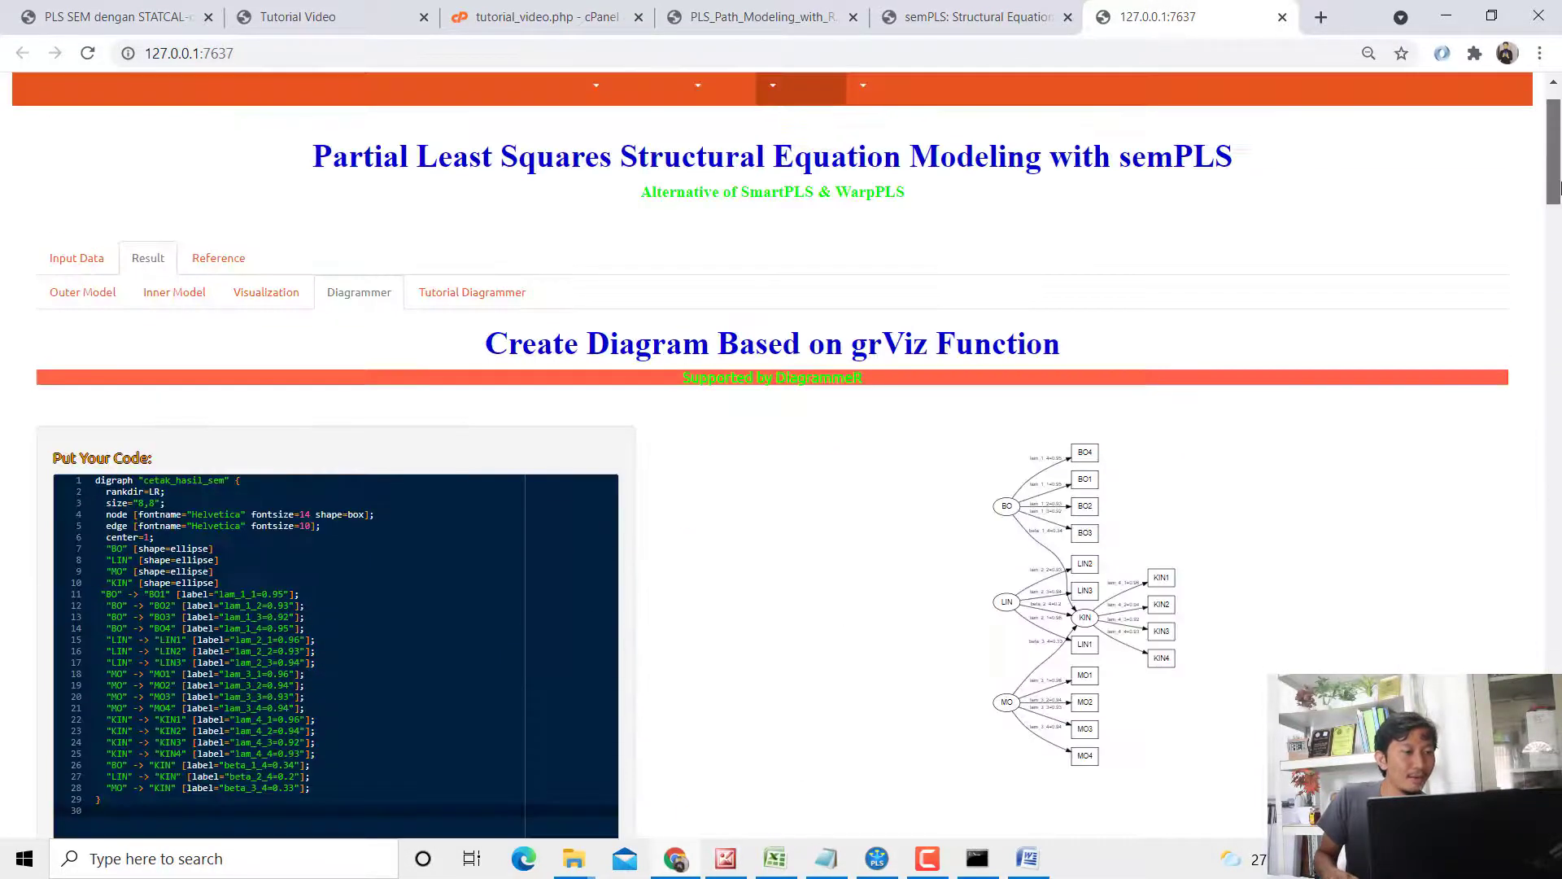
{"action": "scroll", "coordinate": [729, 413], "scroll_direction": "down", "scroll_amount": 3}
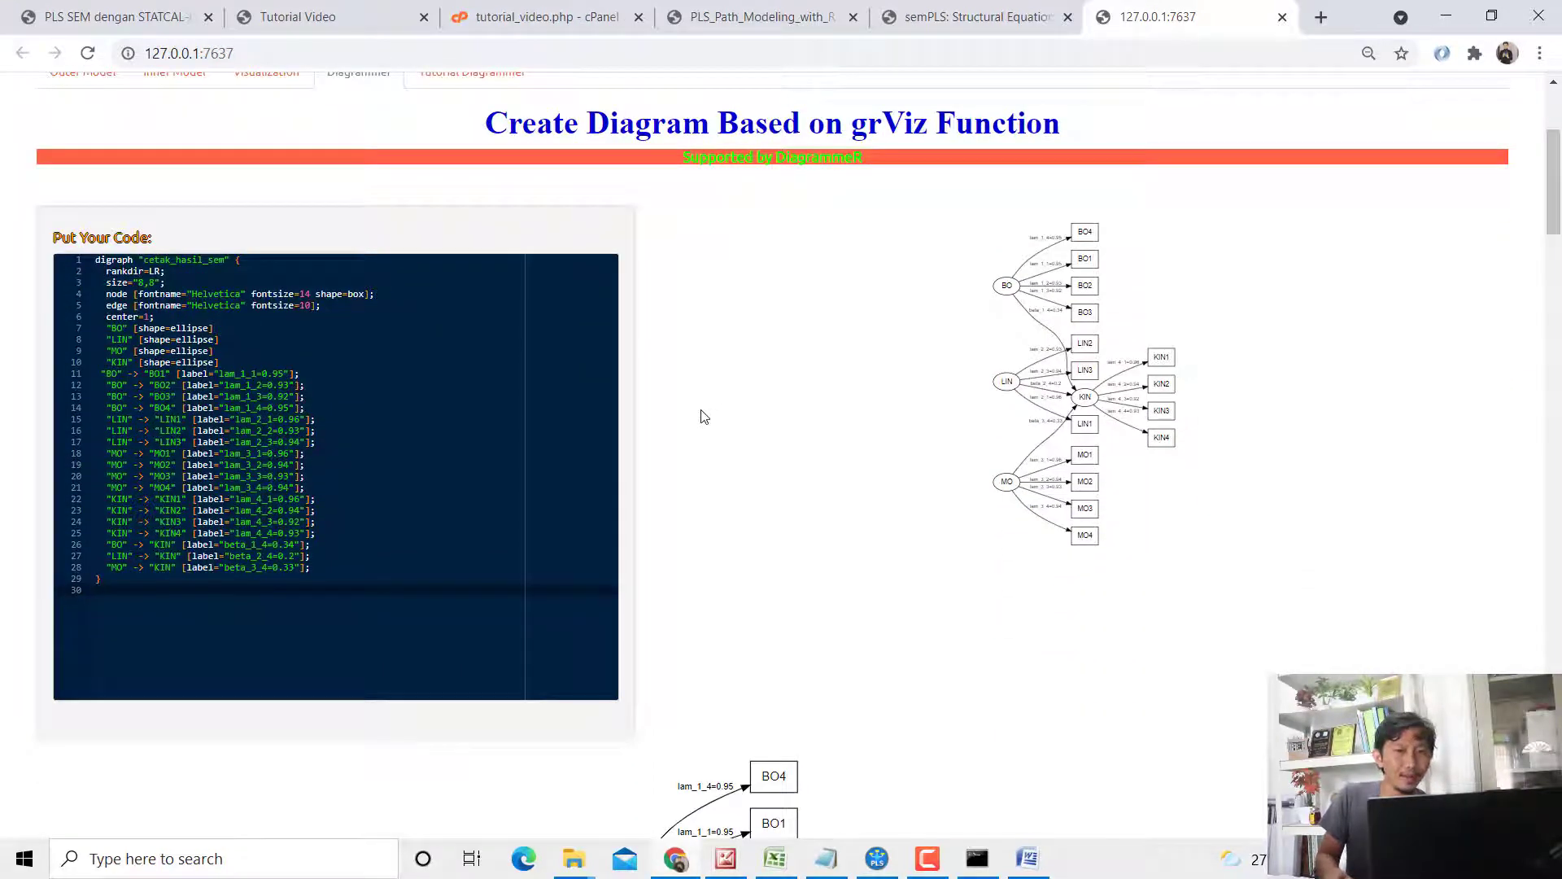
{"action": "left_click_drag", "start_coordinate": [1557, 210], "coordinate": [1558, 235]}
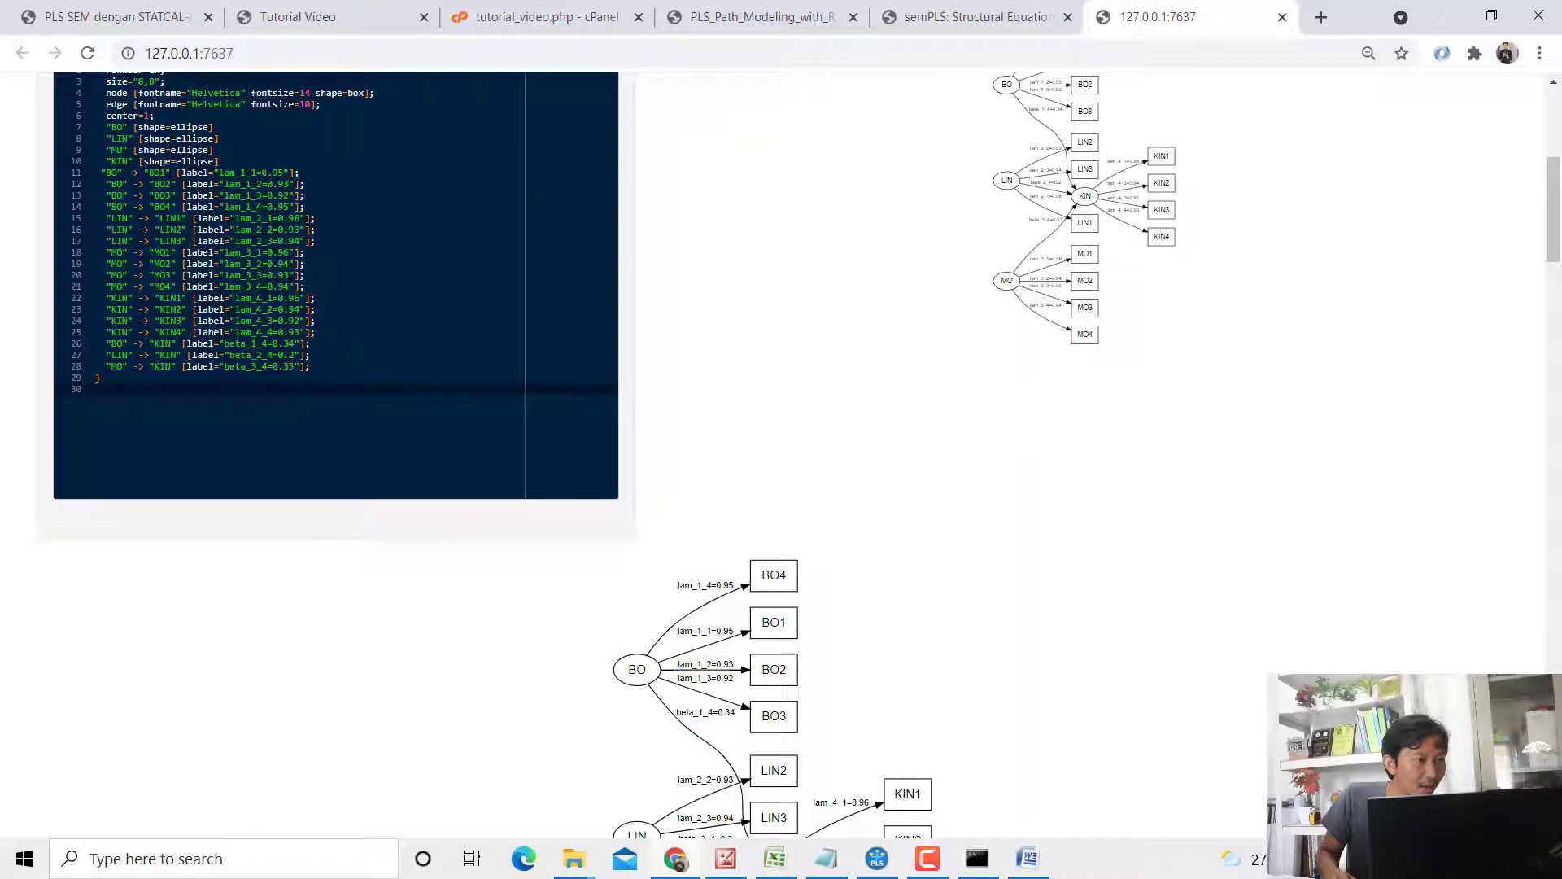
{"action": "left_click_drag", "start_coordinate": [267, 173], "coordinate": [225, 173]}
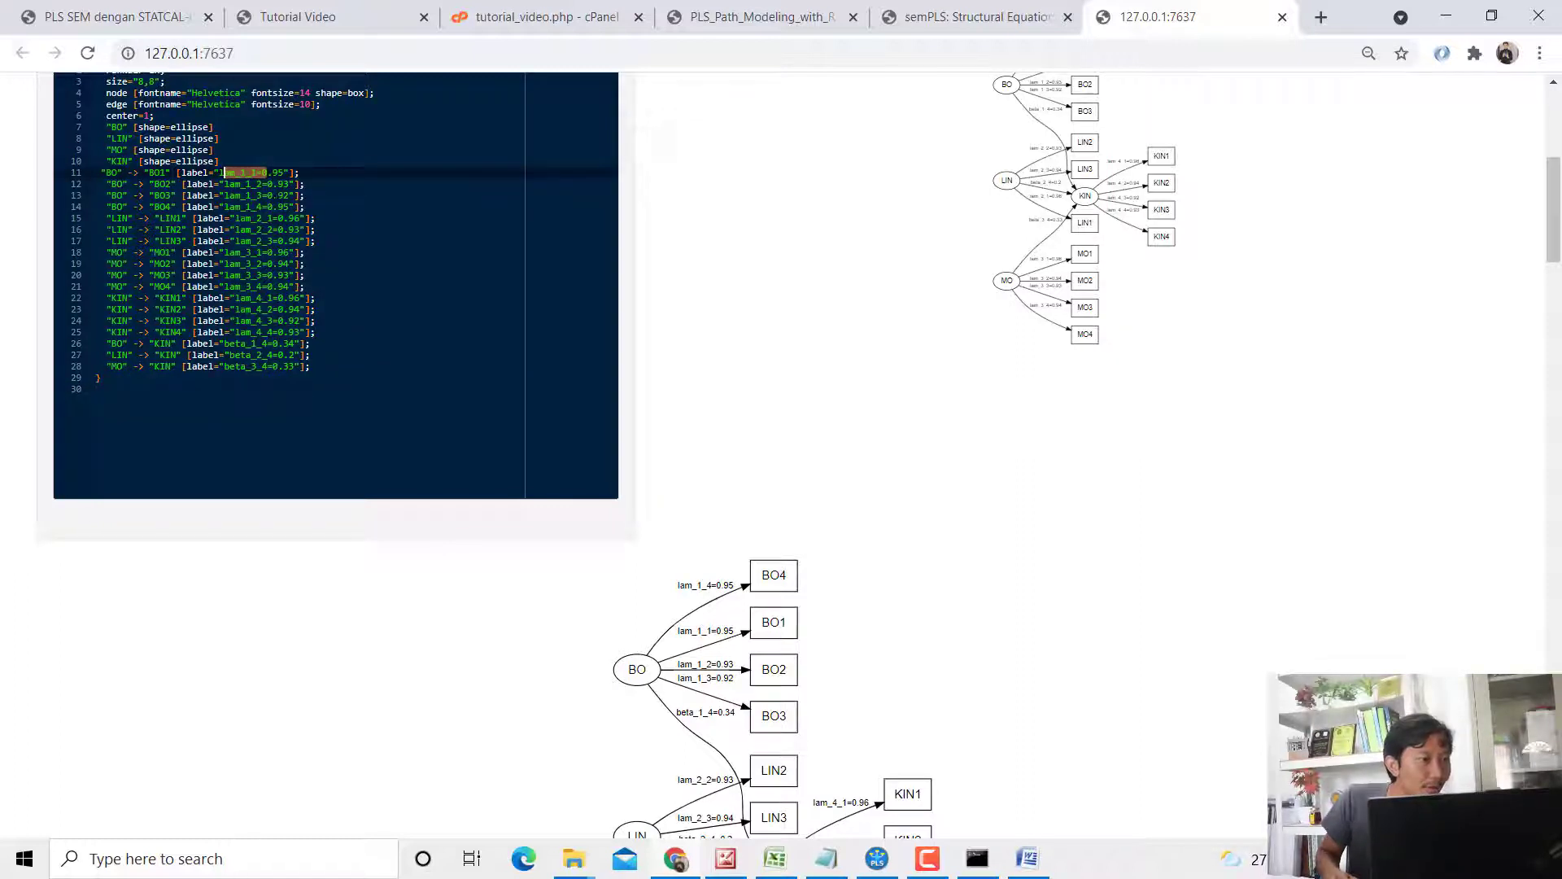
{"action": "key", "text": "BackSpace"}
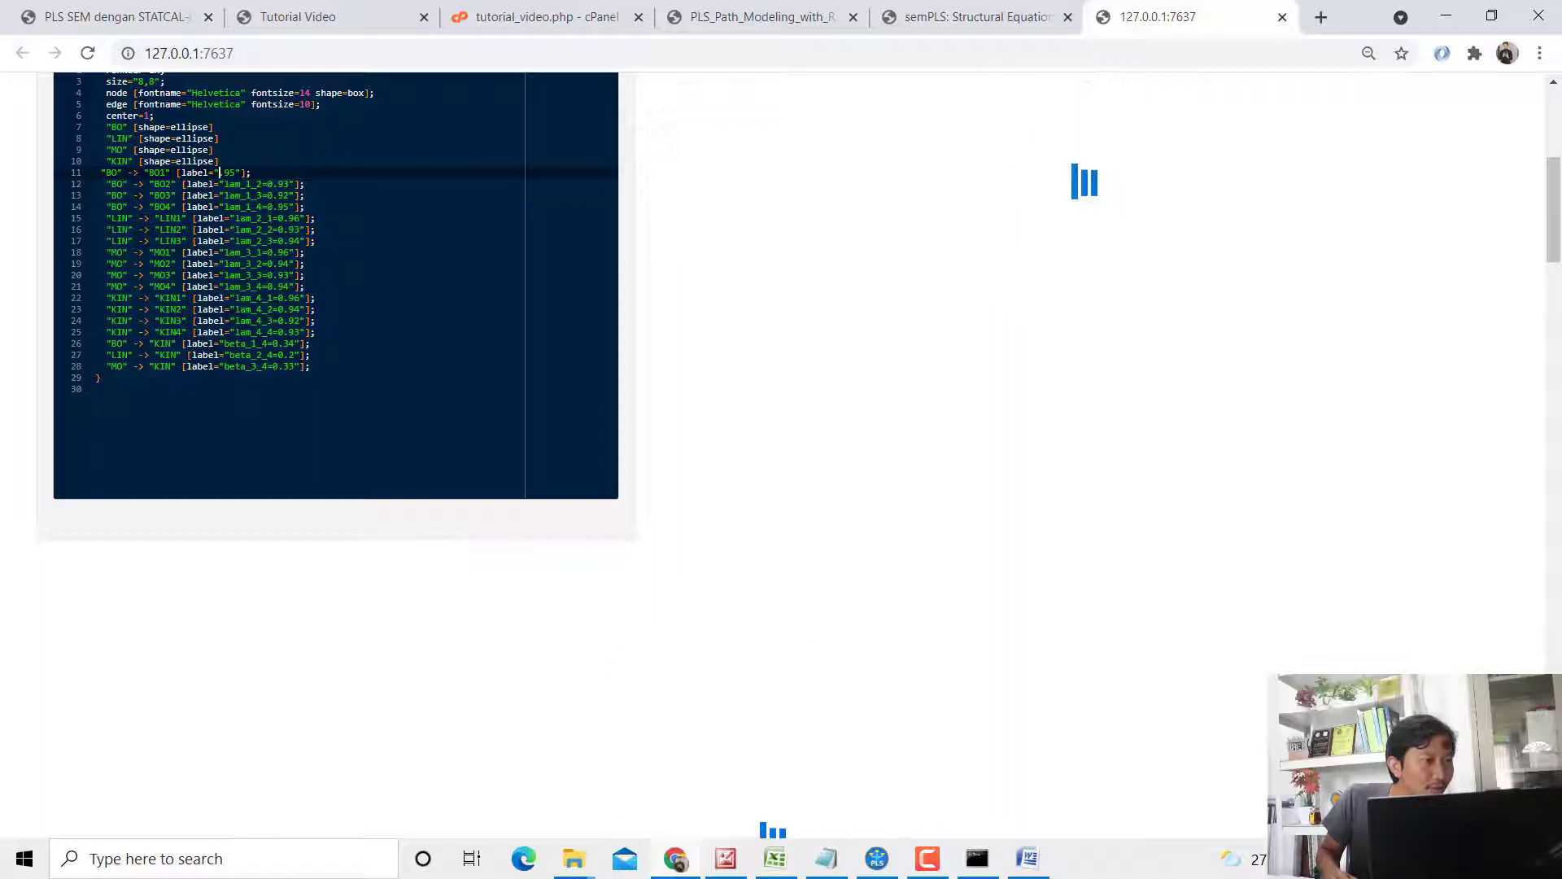
{"action": "type", "text": "0"}
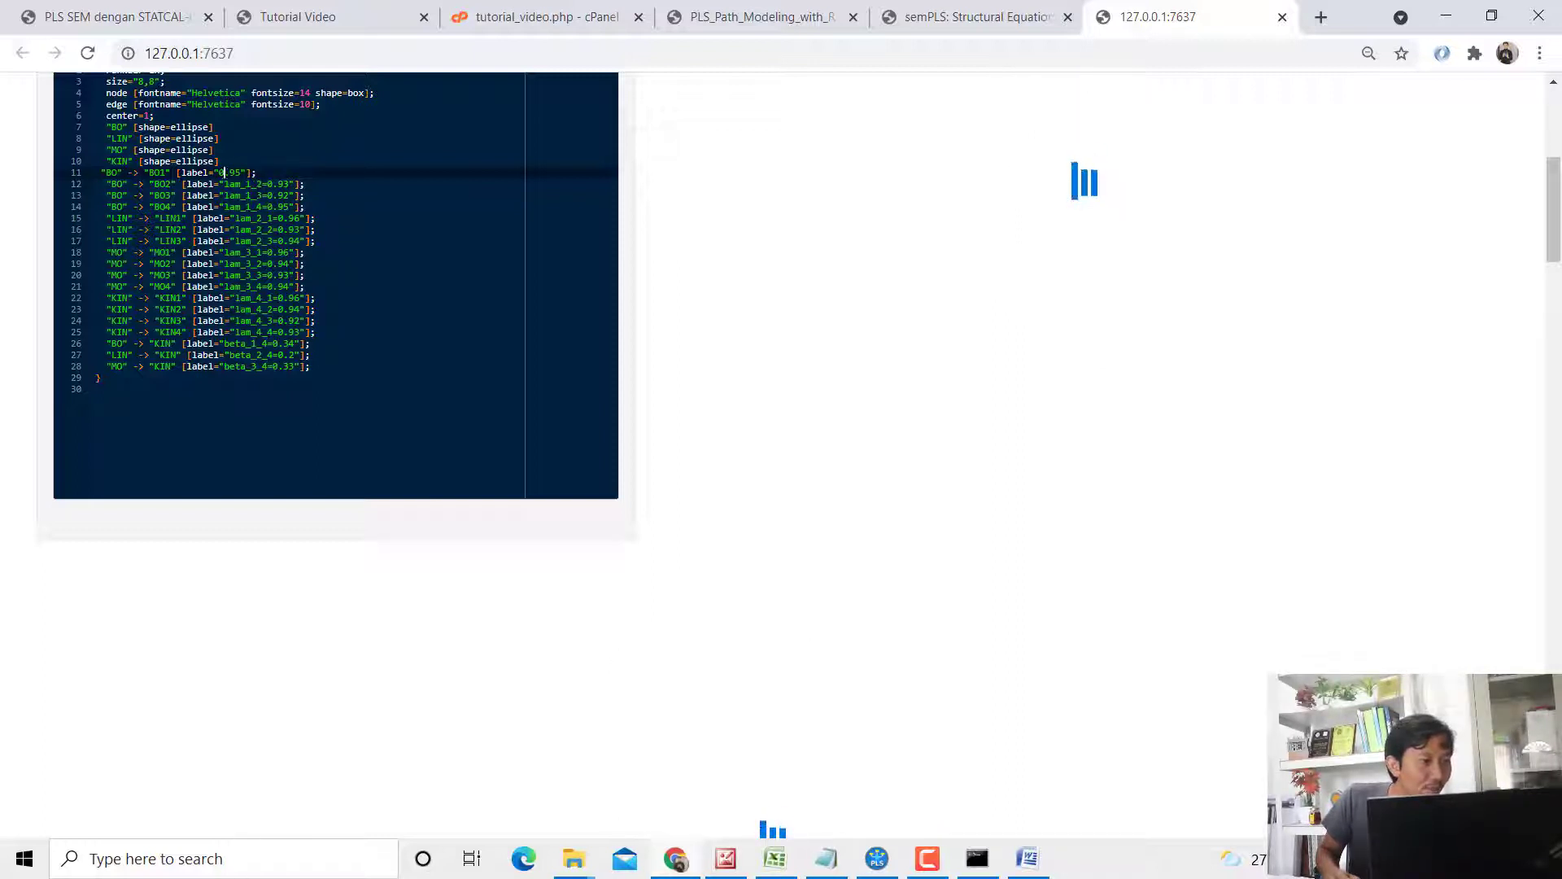
{"action": "left_click_drag", "start_coordinate": [310, 366], "coordinate": [262, 332]}
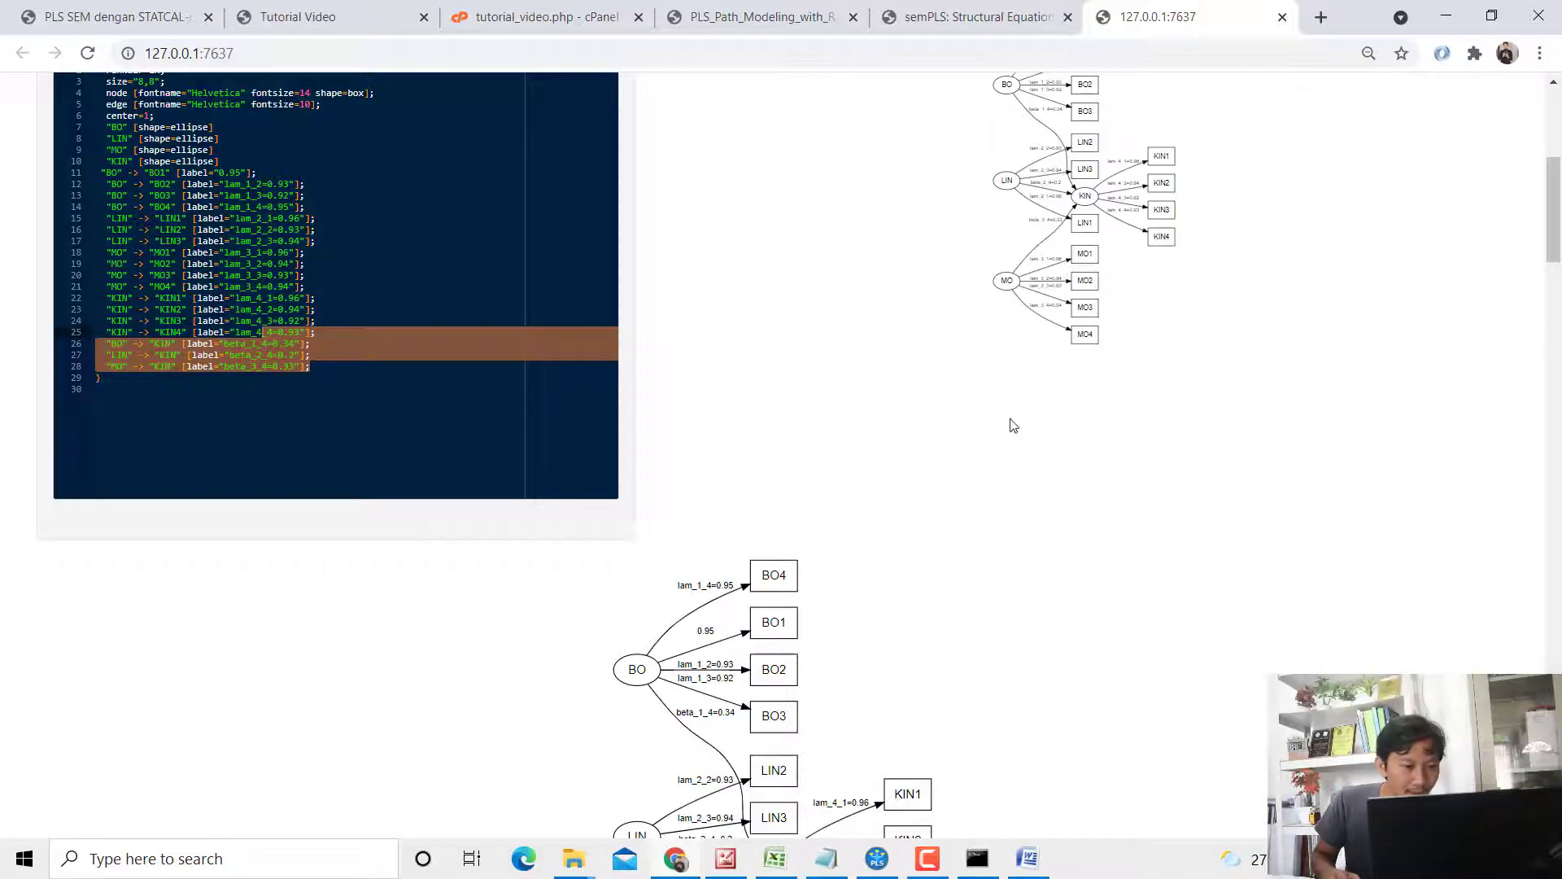
{"action": "scroll", "coordinate": [1013, 426], "scroll_direction": "down", "scroll_amount": 3}
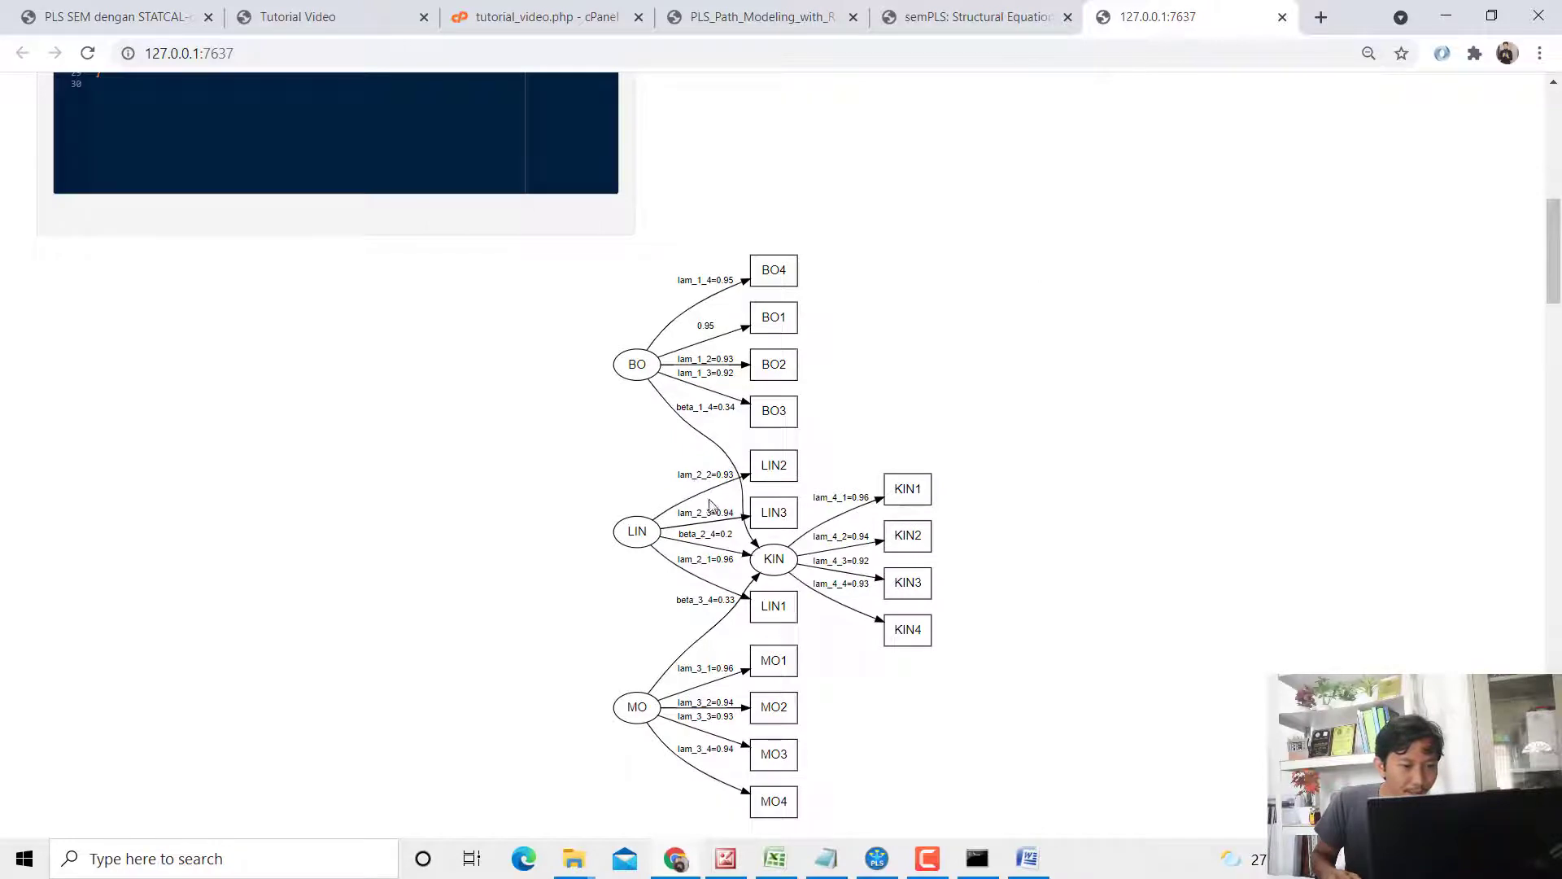
Step: Copy all the edge lines, from BO -> BO1 to MO -> KIN, and remove them from the Diagrammer code
{"action": "left_click_drag", "start_coordinate": [727, 476], "coordinate": [728, 476]}
{"action": "scroll", "coordinate": [729, 476], "scroll_direction": "up", "scroll_amount": 4}
{"action": "left_click", "coordinate": [316, 423]}
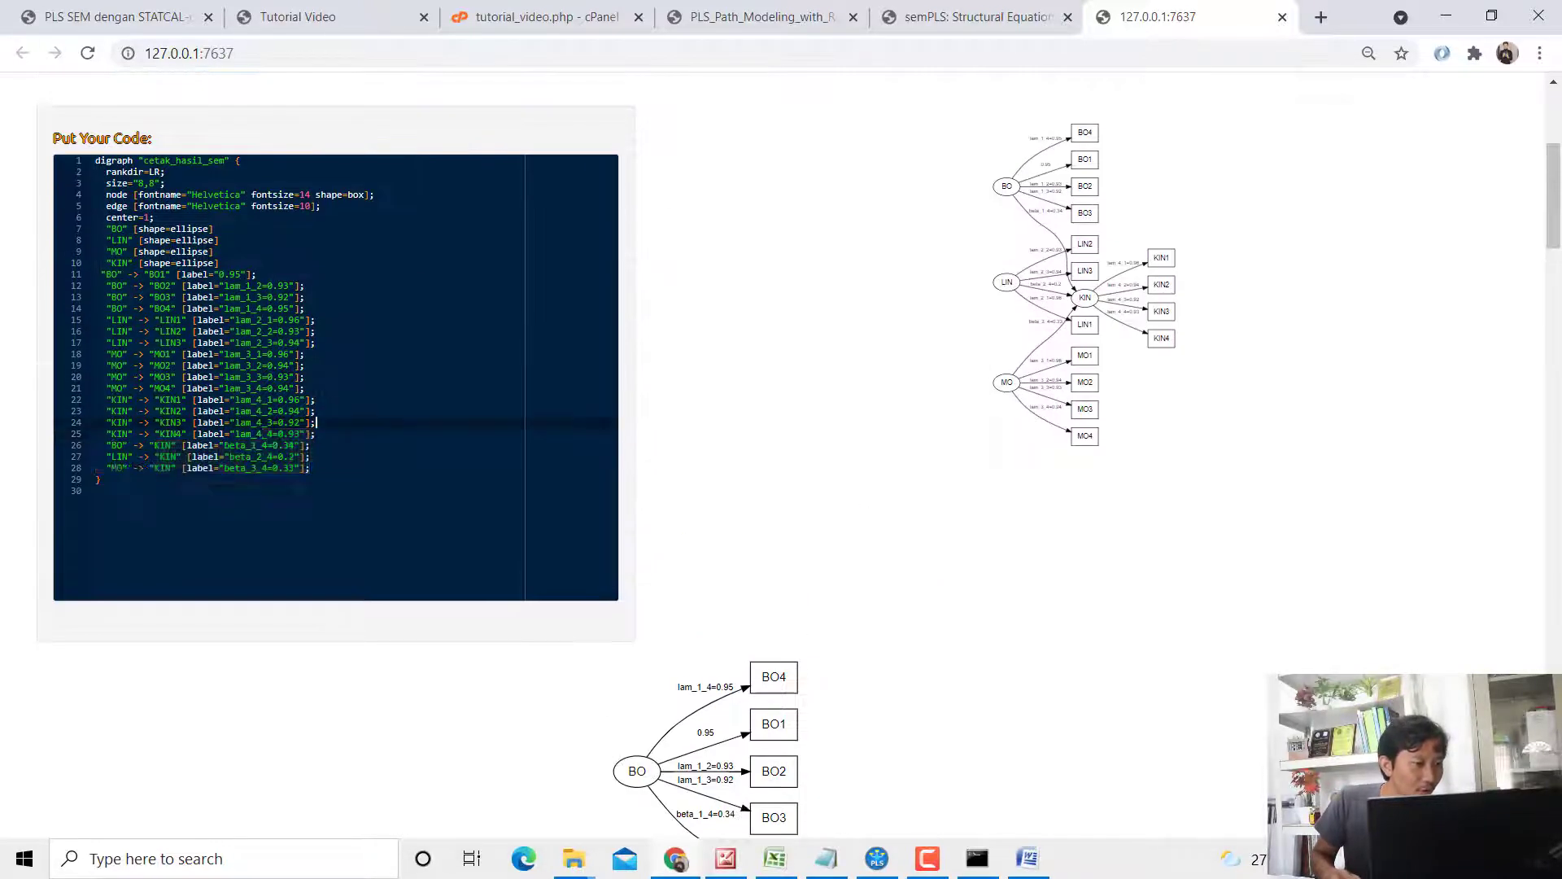
{"action": "left_click_drag", "start_coordinate": [310, 469], "coordinate": [96, 274]}
{"action": "key", "text": "ctrl+c"}
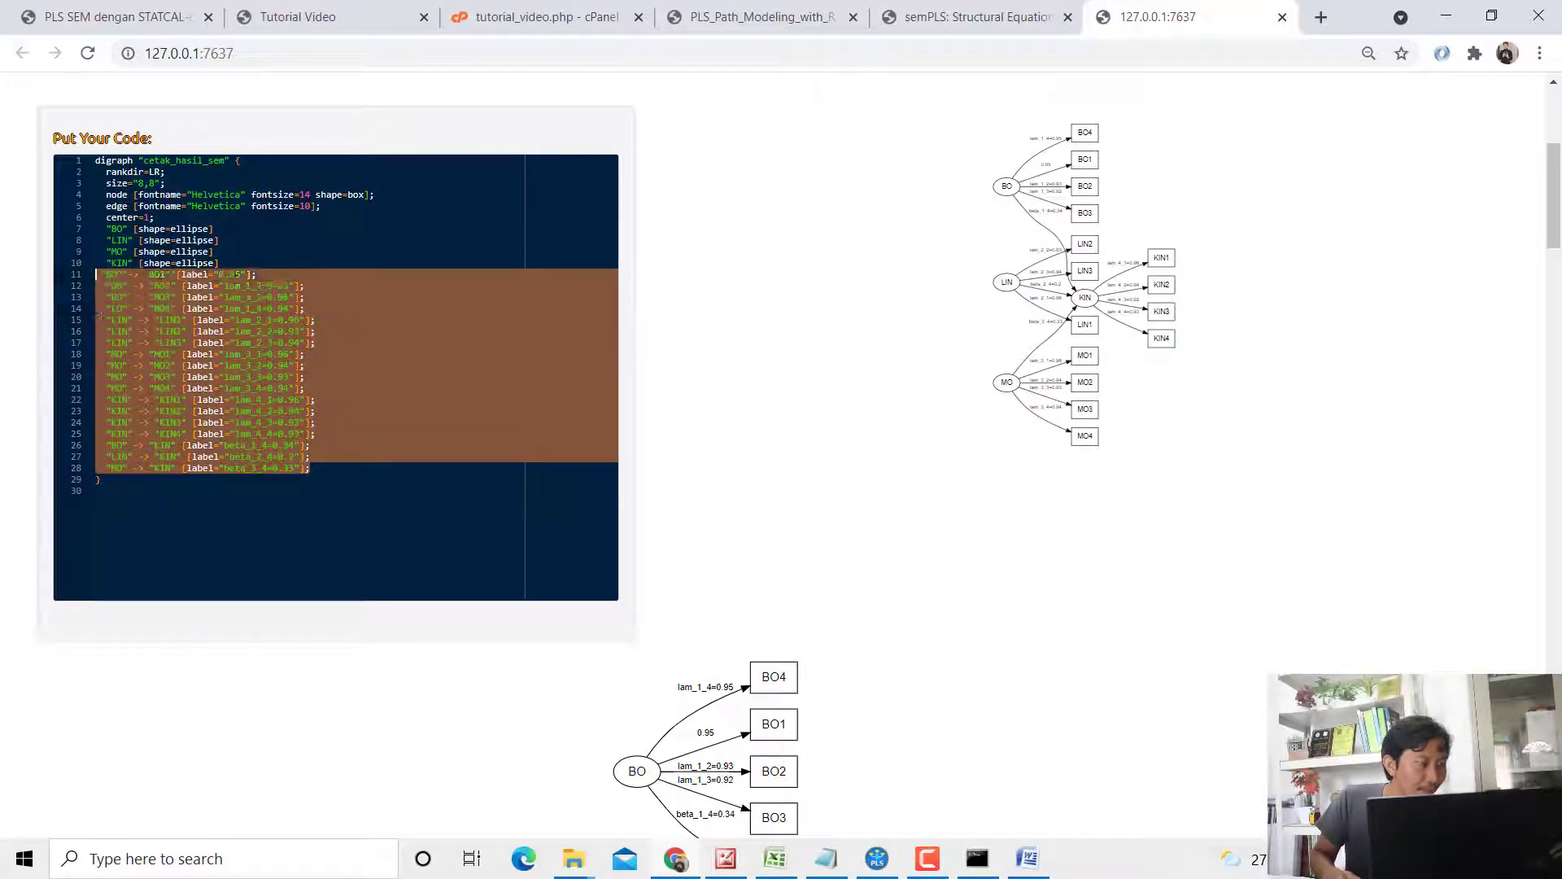
{"action": "key", "text": "BackSpace"}
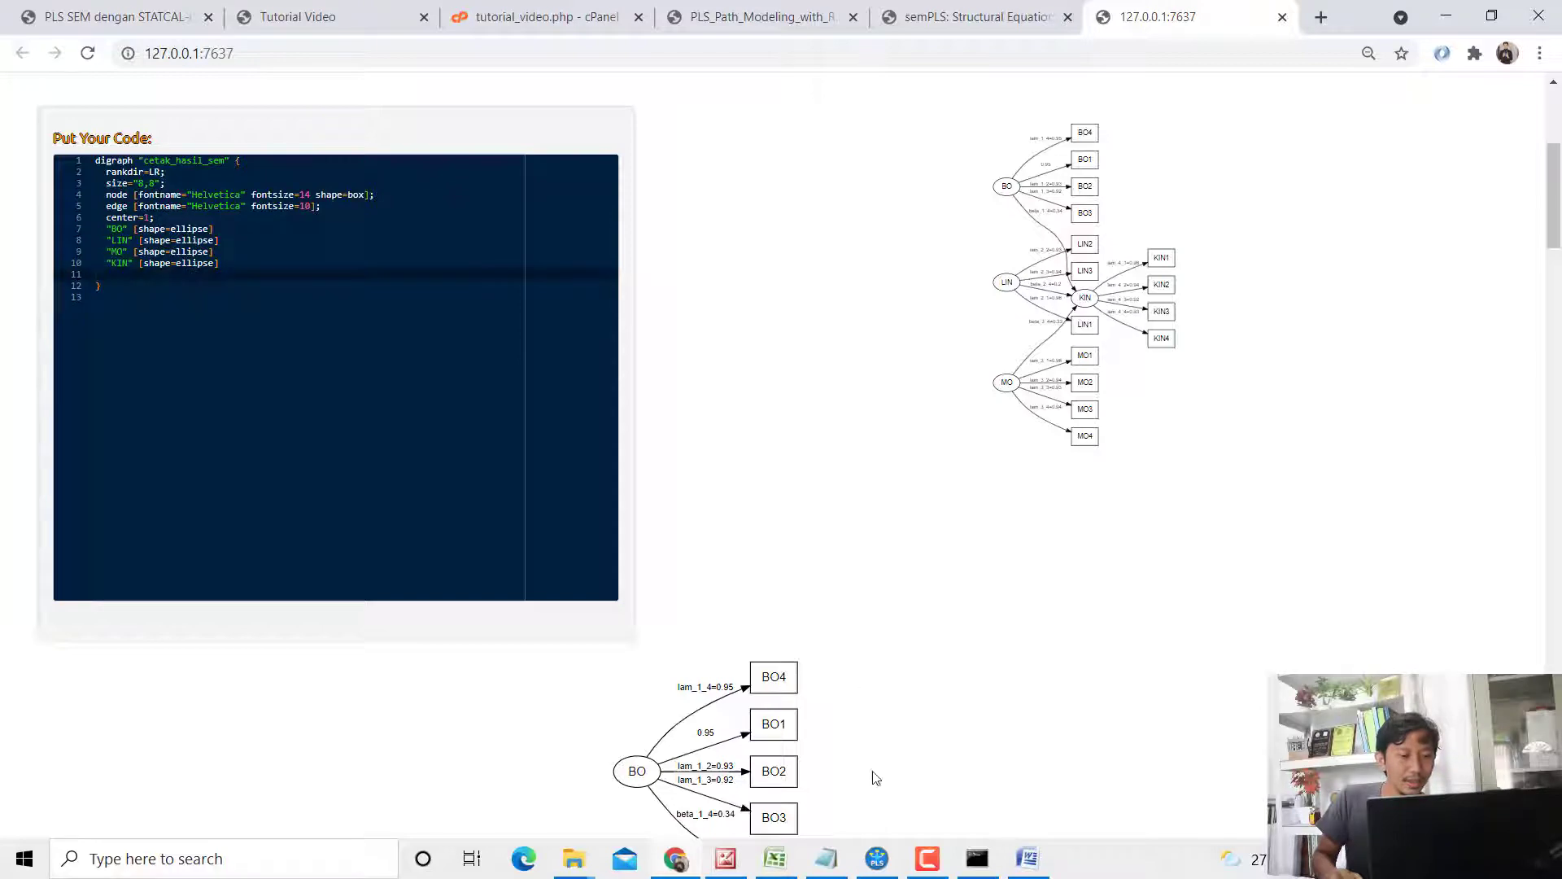
Step: Close the kode diagram file in Notepad, open a new blank Notepad document and paste the copied edge lines into it
{"action": "left_click", "coordinate": [830, 860]}
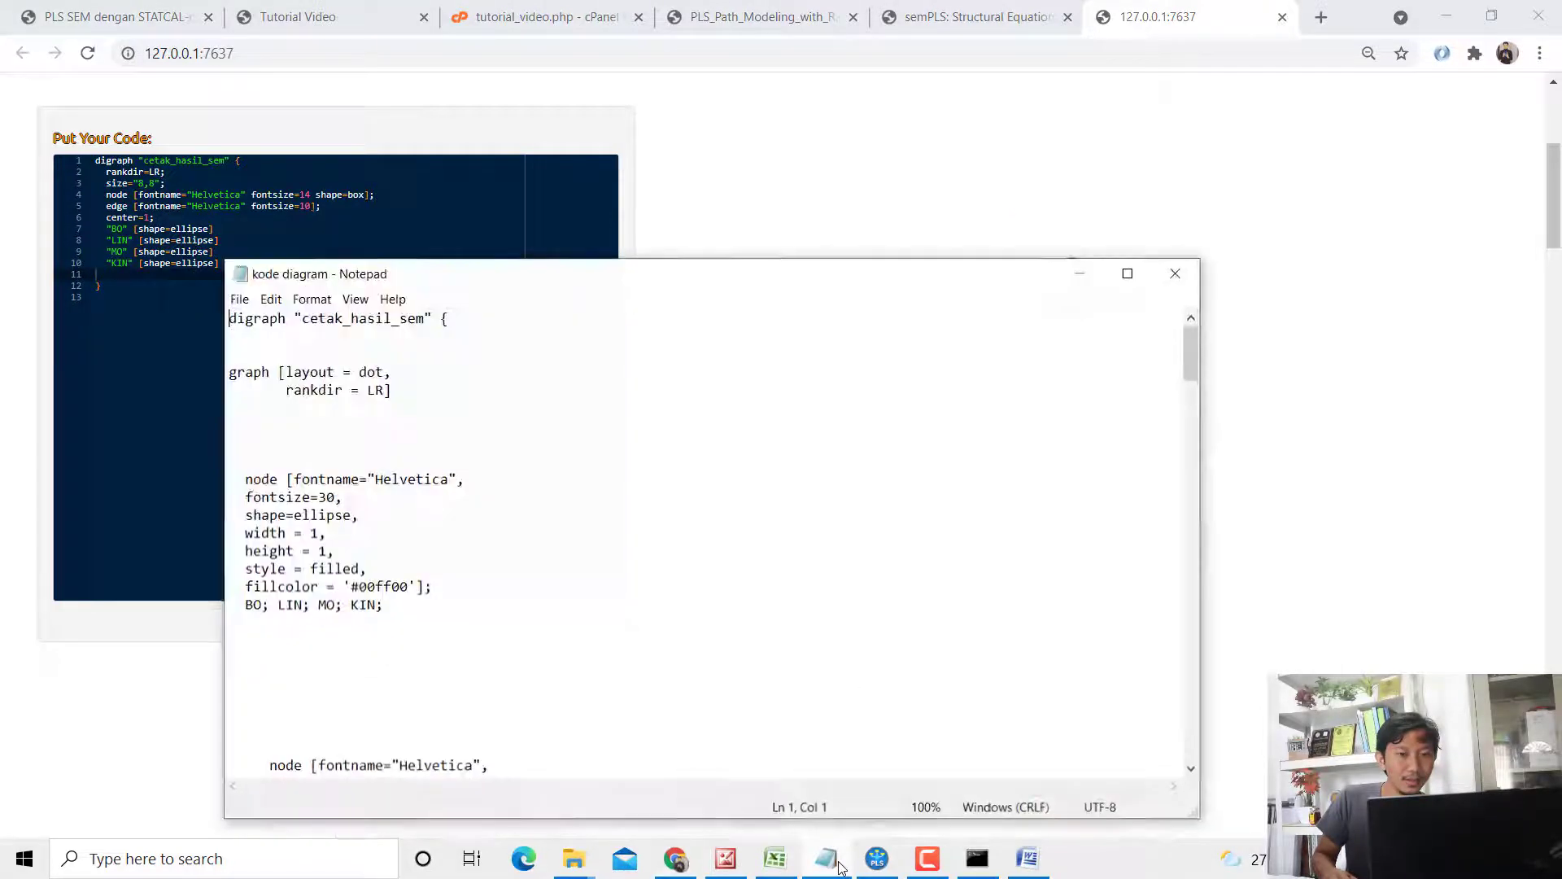
{"action": "left_click", "coordinate": [1174, 273]}
{"action": "key", "text": "super"}
{"action": "type", "text": "NOTE"}
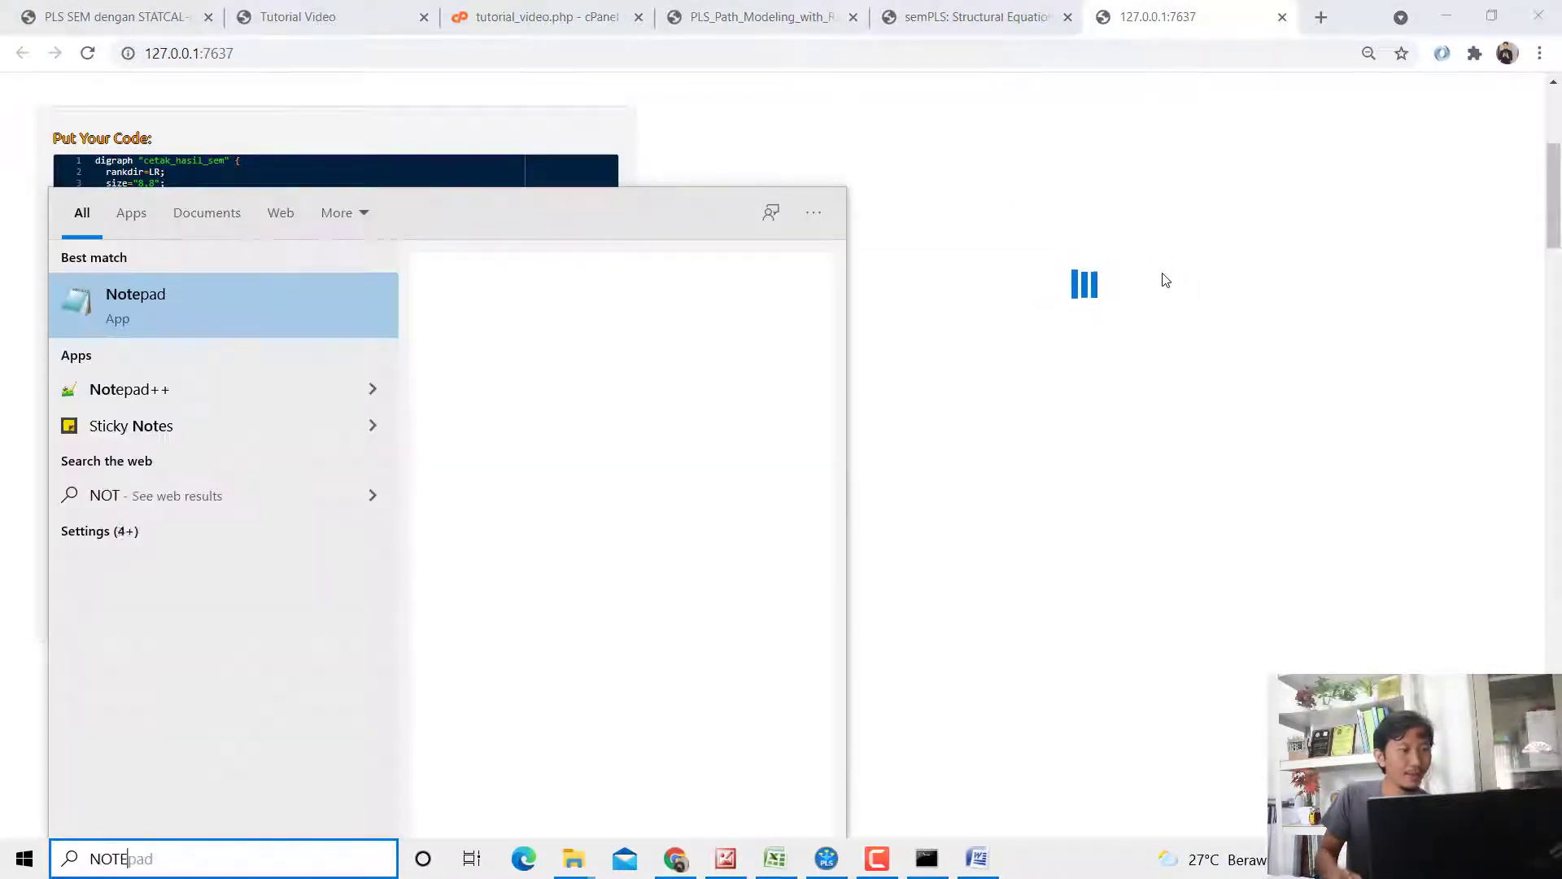
{"action": "key", "text": "Return"}
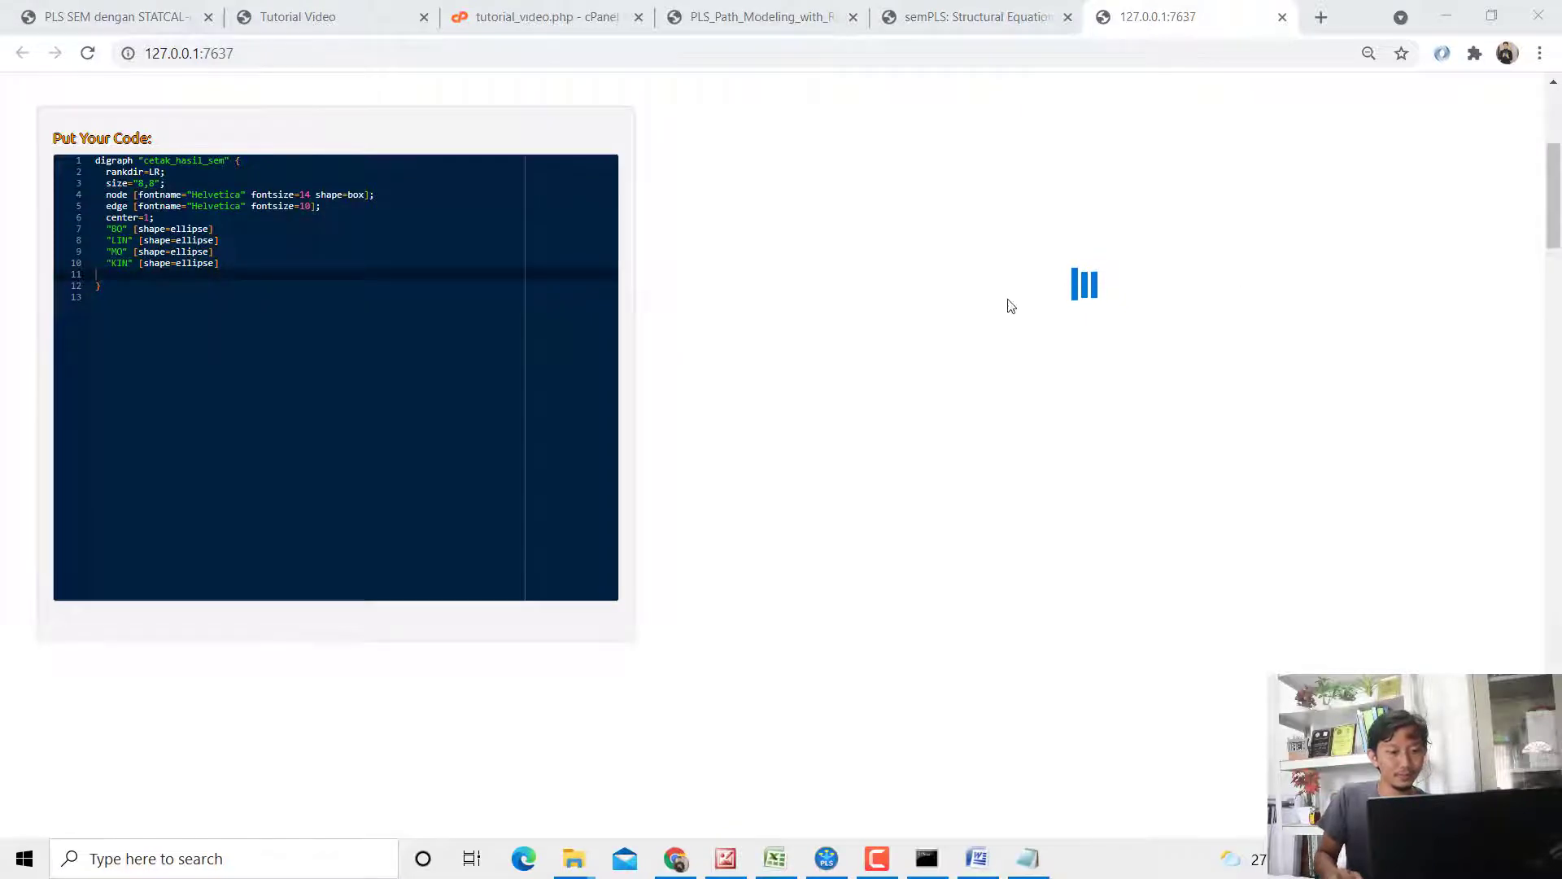
{"action": "left_click", "coordinate": [1028, 868]}
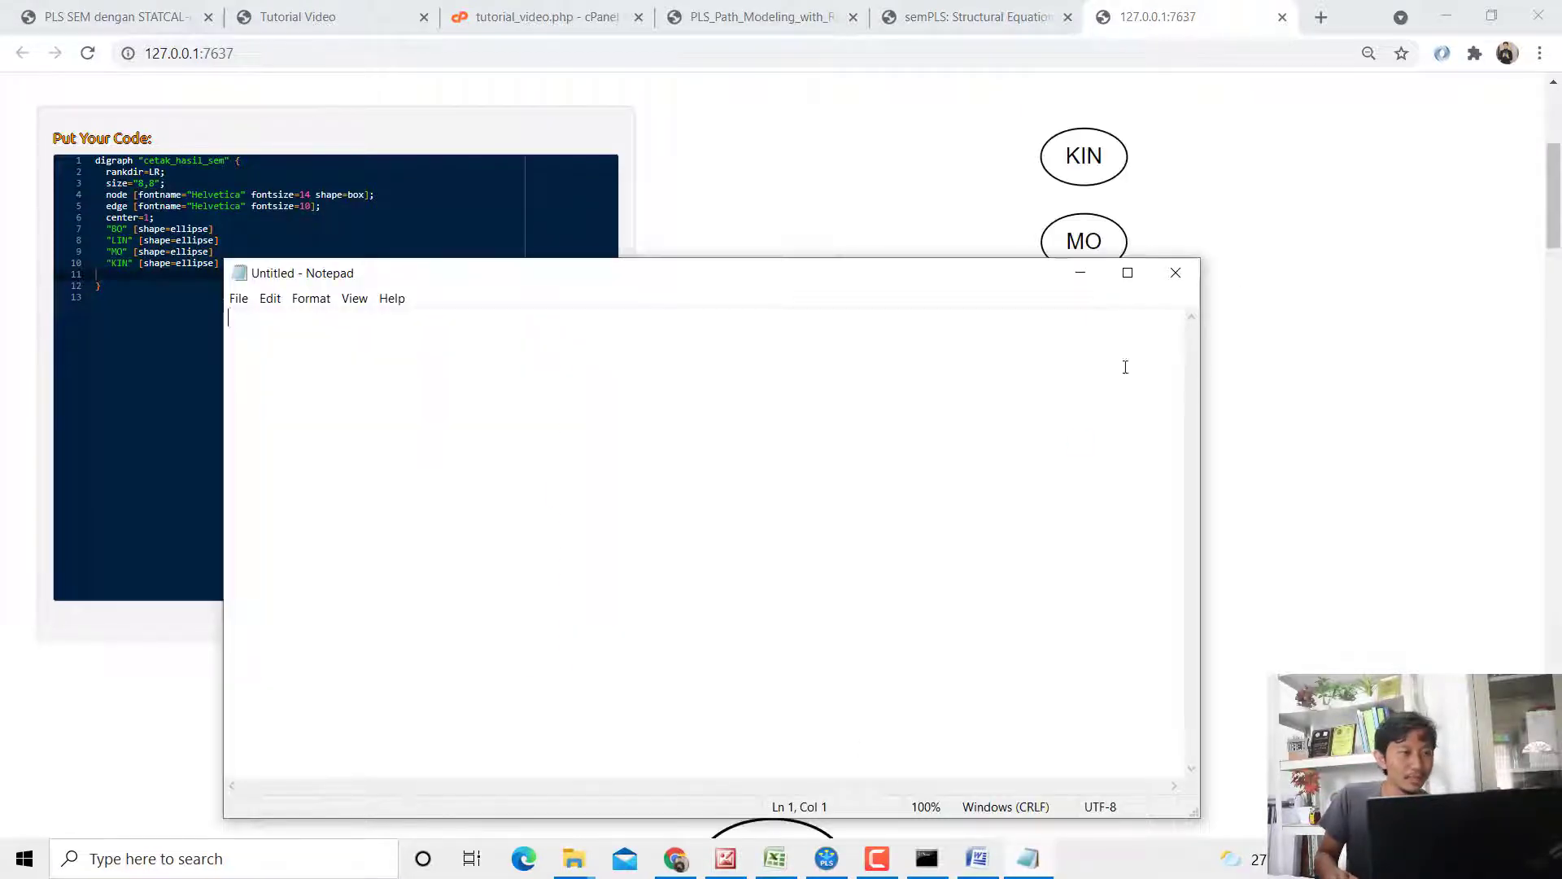
{"action": "key", "text": "ctrl+v"}
{"action": "left_click", "coordinate": [1126, 272]}
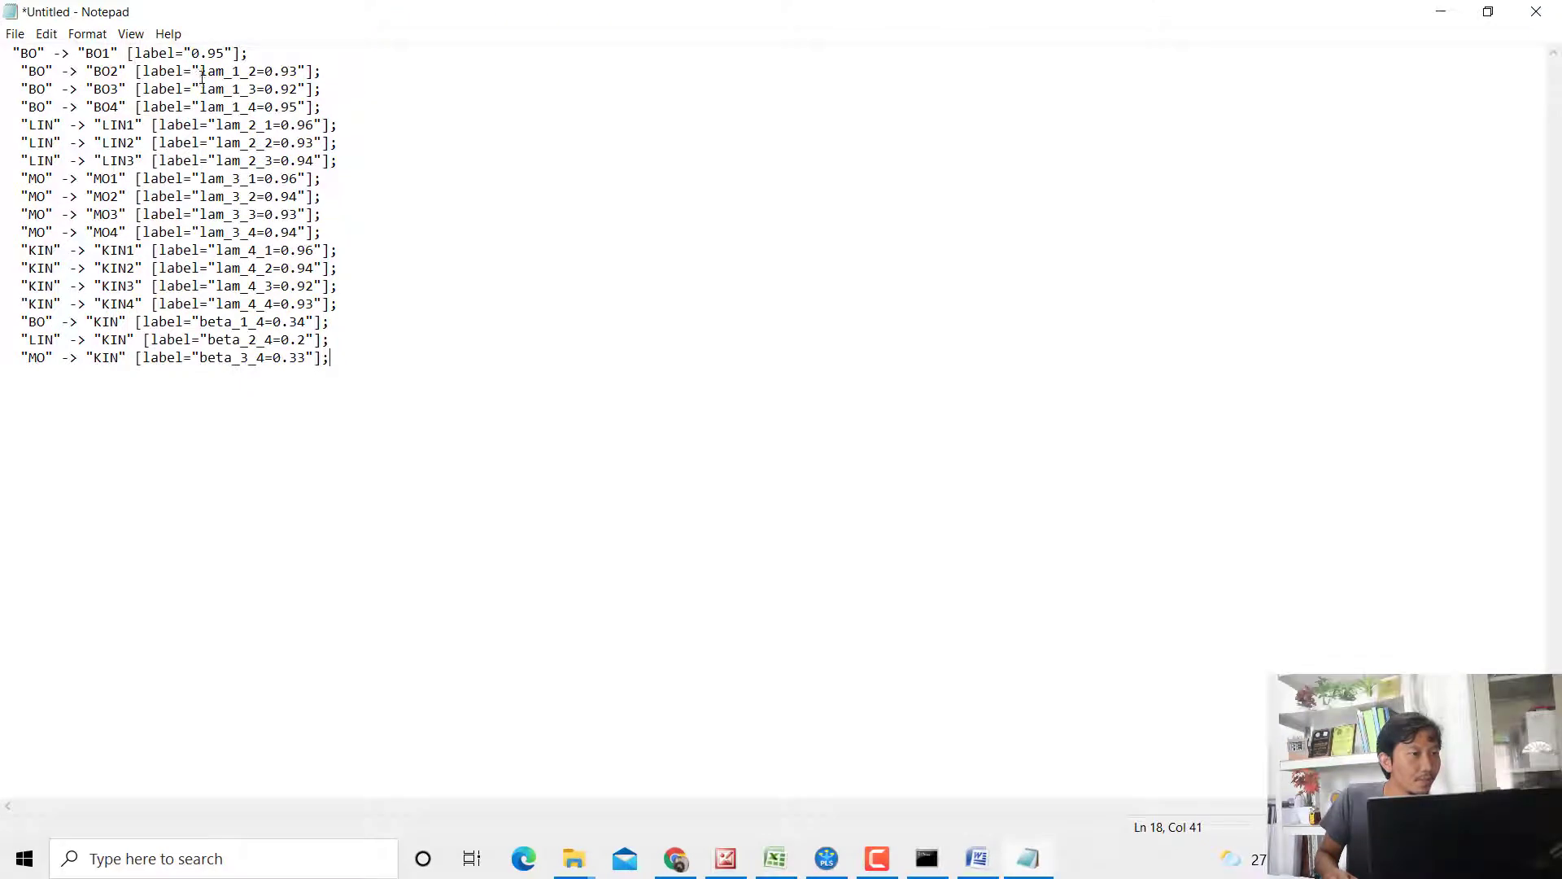
Step: Strip the lam and beta prefixes from every remaining edge label so that each label holds only its numeric coefficient
{"action": "left_click", "coordinate": [262, 71]}
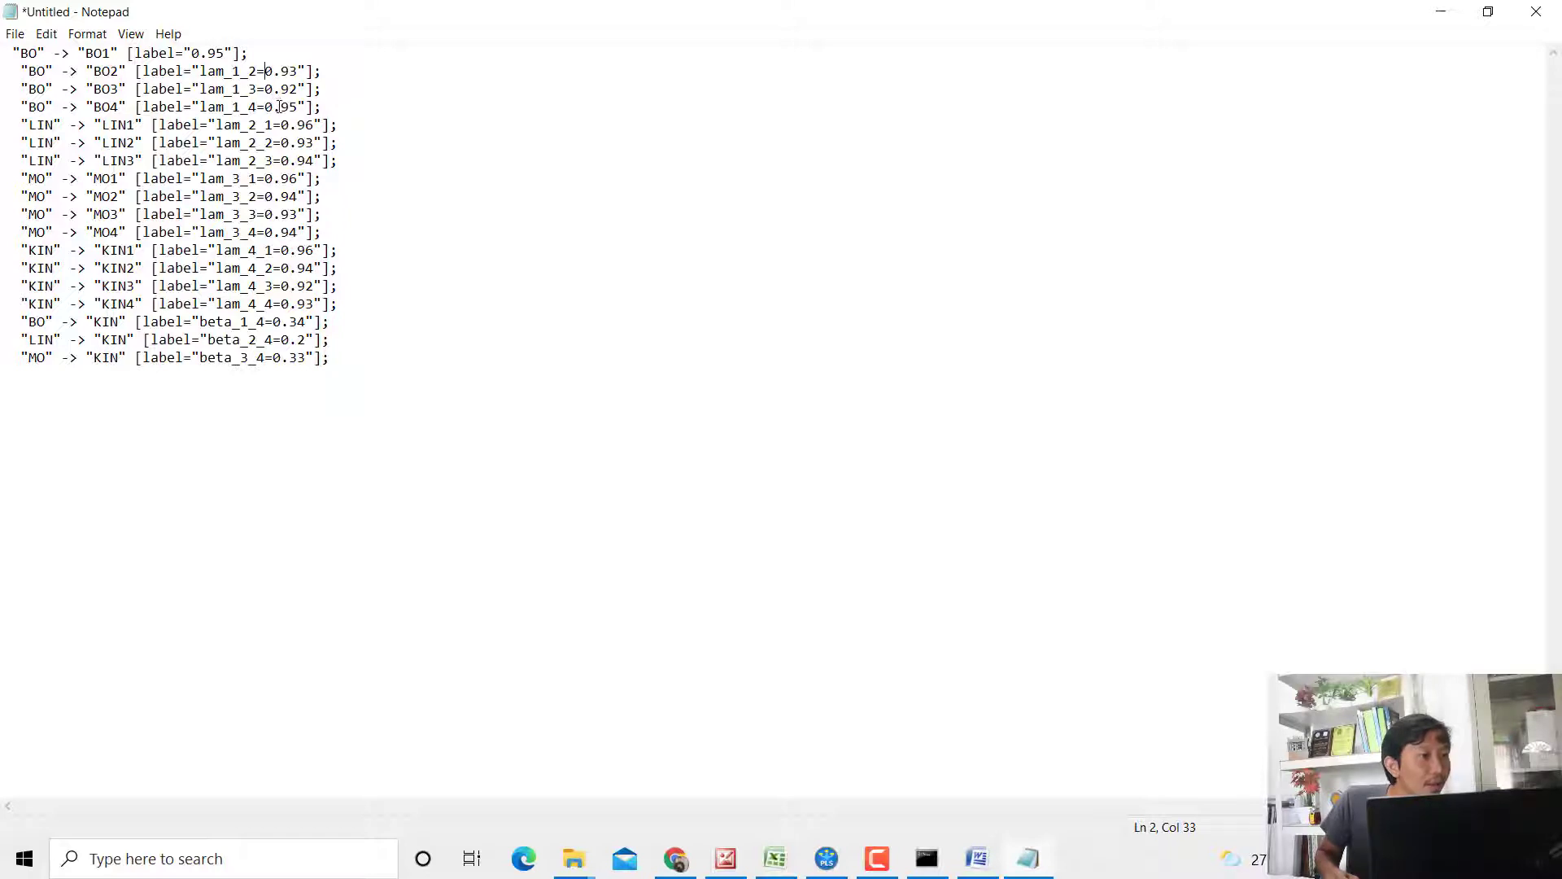
{"action": "key", "text": "BackSpace"}
{"action": "key", "text": "BackSpace"}
{"action": "key", "text": "BackSpace"}
{"action": "key", "text": "BackSpace"}
{"action": "key", "text": "BackSpace"}
{"action": "key", "text": "BackSpace"}
{"action": "key", "text": "BackSpace"}
{"action": "key", "text": "BackSpace"}
{"action": "left_click_drag", "start_coordinate": [267, 89], "coordinate": [199, 358]}
{"action": "key", "text": "BackSpace"}
{"action": "key", "text": "BackSpace"}
{"action": "key", "text": "BackSpace"}
{"action": "key", "text": "BackSpace"}
{"action": "key", "text": "BackSpace"}
{"action": "key", "text": "BackSpace"}
{"action": "key", "text": "BackSpace"}
{"action": "key", "text": "BackSpace"}
{"action": "key", "text": "BackSpace"}
{"action": "key", "text": "BackSpace"}
{"action": "key", "text": "BackSpace"}
{"action": "key", "text": "BackSpace"}
{"action": "key", "text": "BackSpace"}
{"action": "key", "text": "BackSpace"}
{"action": "key", "text": "BackSpace"}
{"action": "key", "text": "BackSpace"}
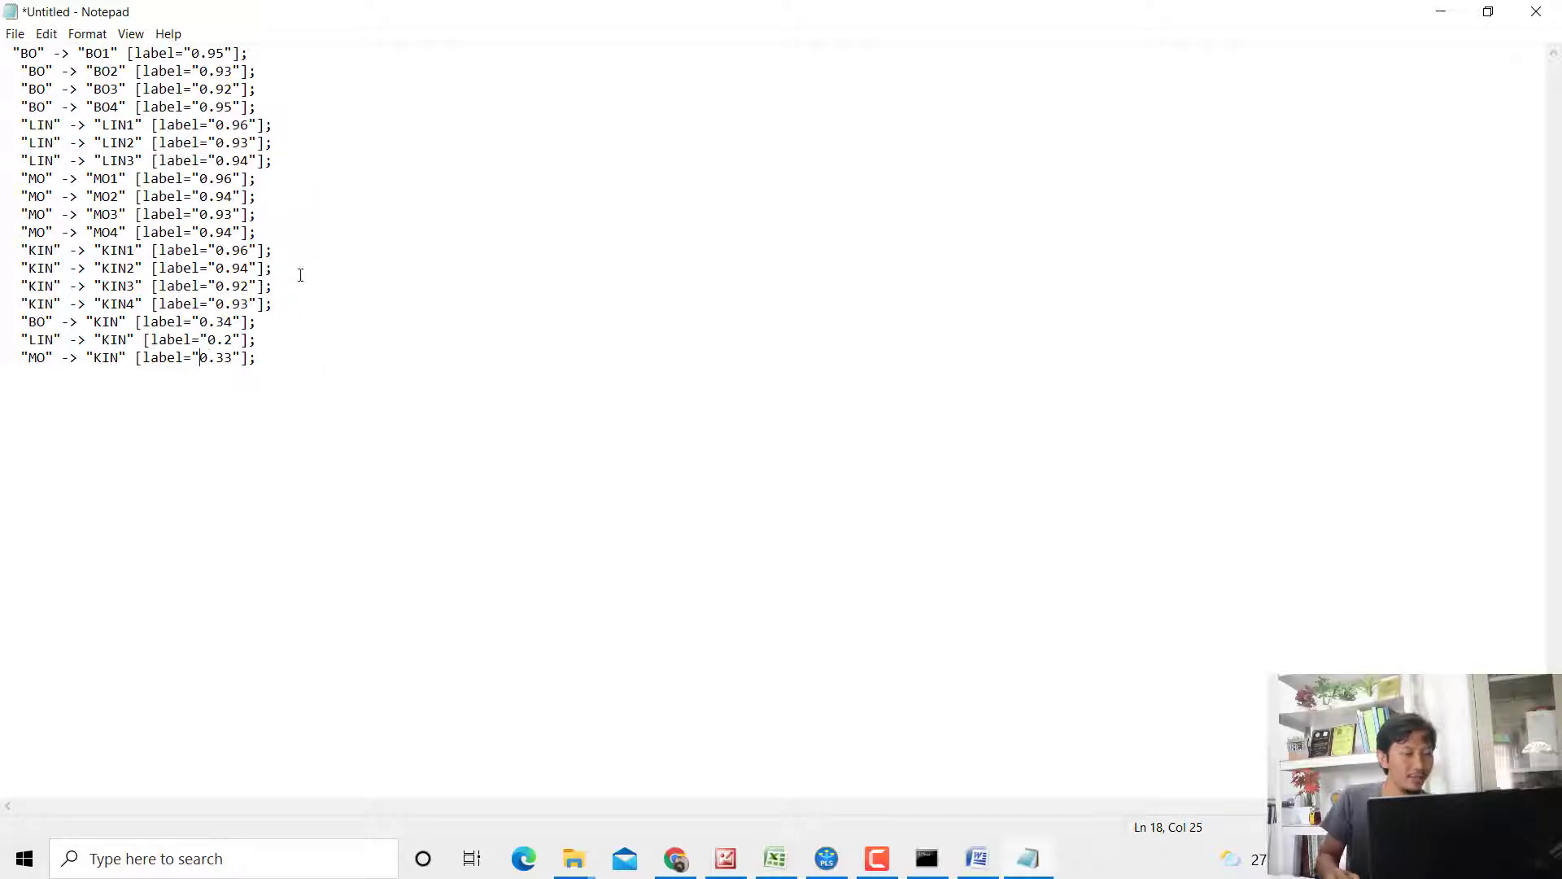
Step: Cut all the cleaned edge lines, paste them back into the Diagrammer code in the browser, and view the redrawn diagrams
{"action": "key", "text": "ctrl+a"}
{"action": "key", "text": "ctrl+x"}
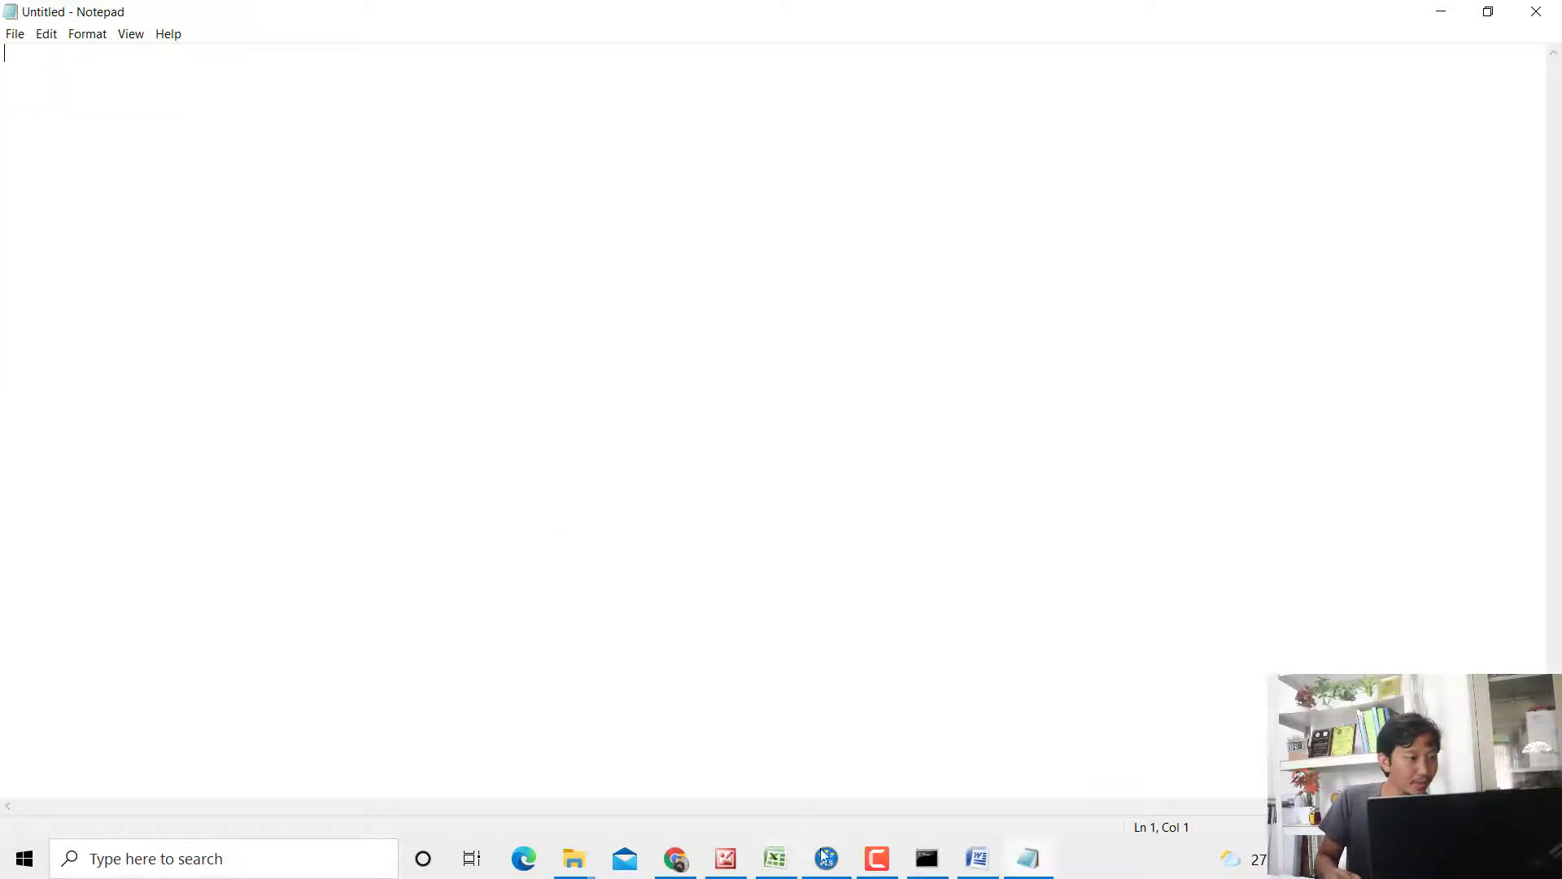
{"action": "left_click", "coordinate": [676, 858]}
{"action": "key", "text": "ctrl+v"}
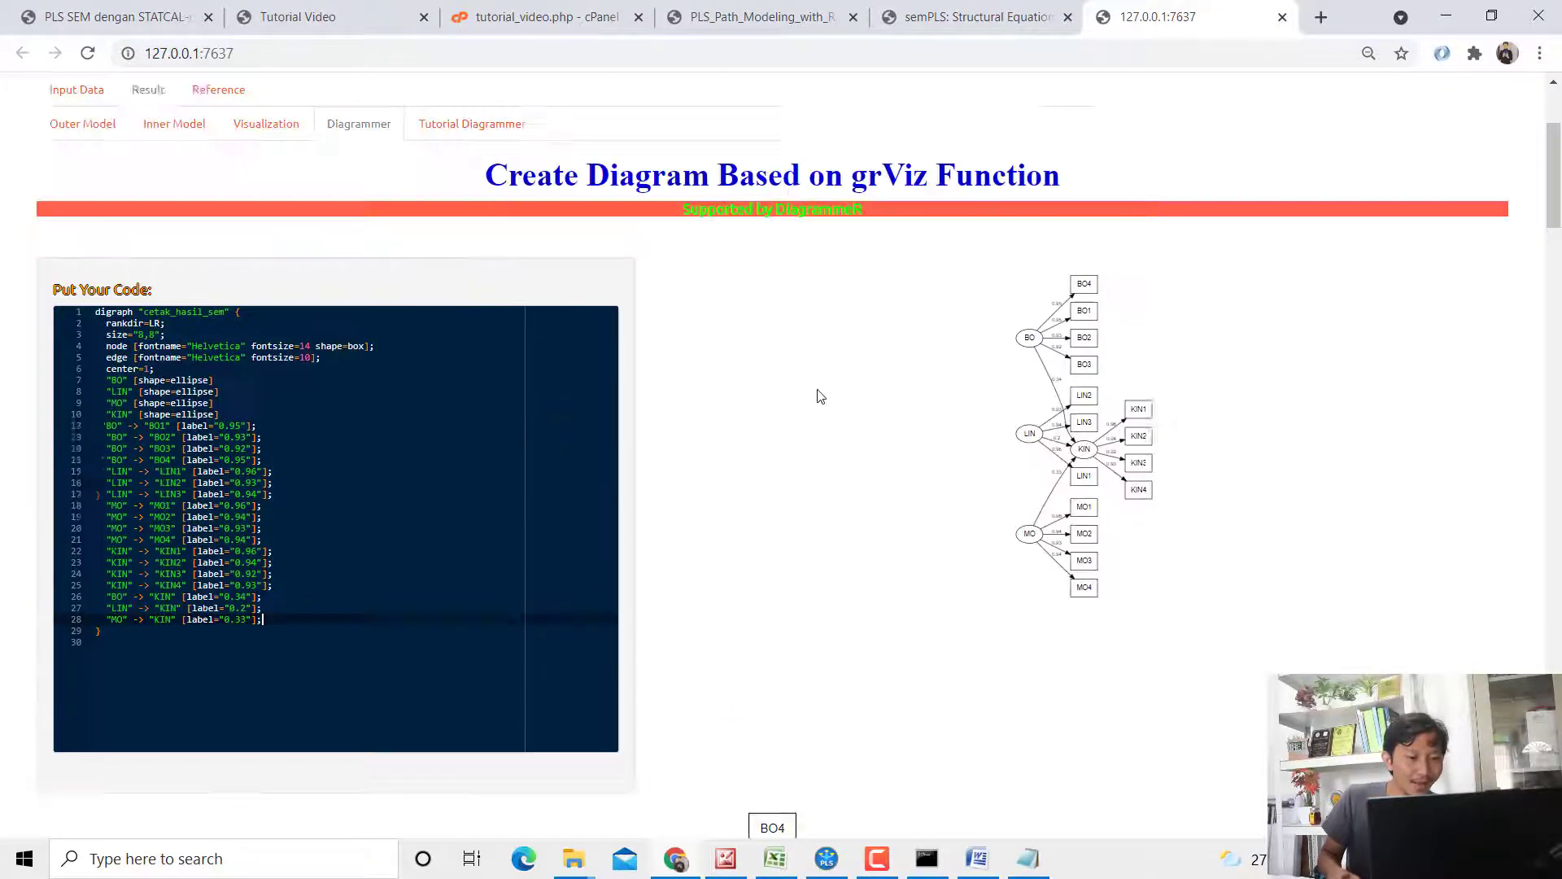
{"action": "scroll", "coordinate": [816, 394], "scroll_direction": "down", "scroll_amount": 6}
{"action": "scroll", "coordinate": [736, 358], "scroll_direction": "down", "scroll_amount": 7}
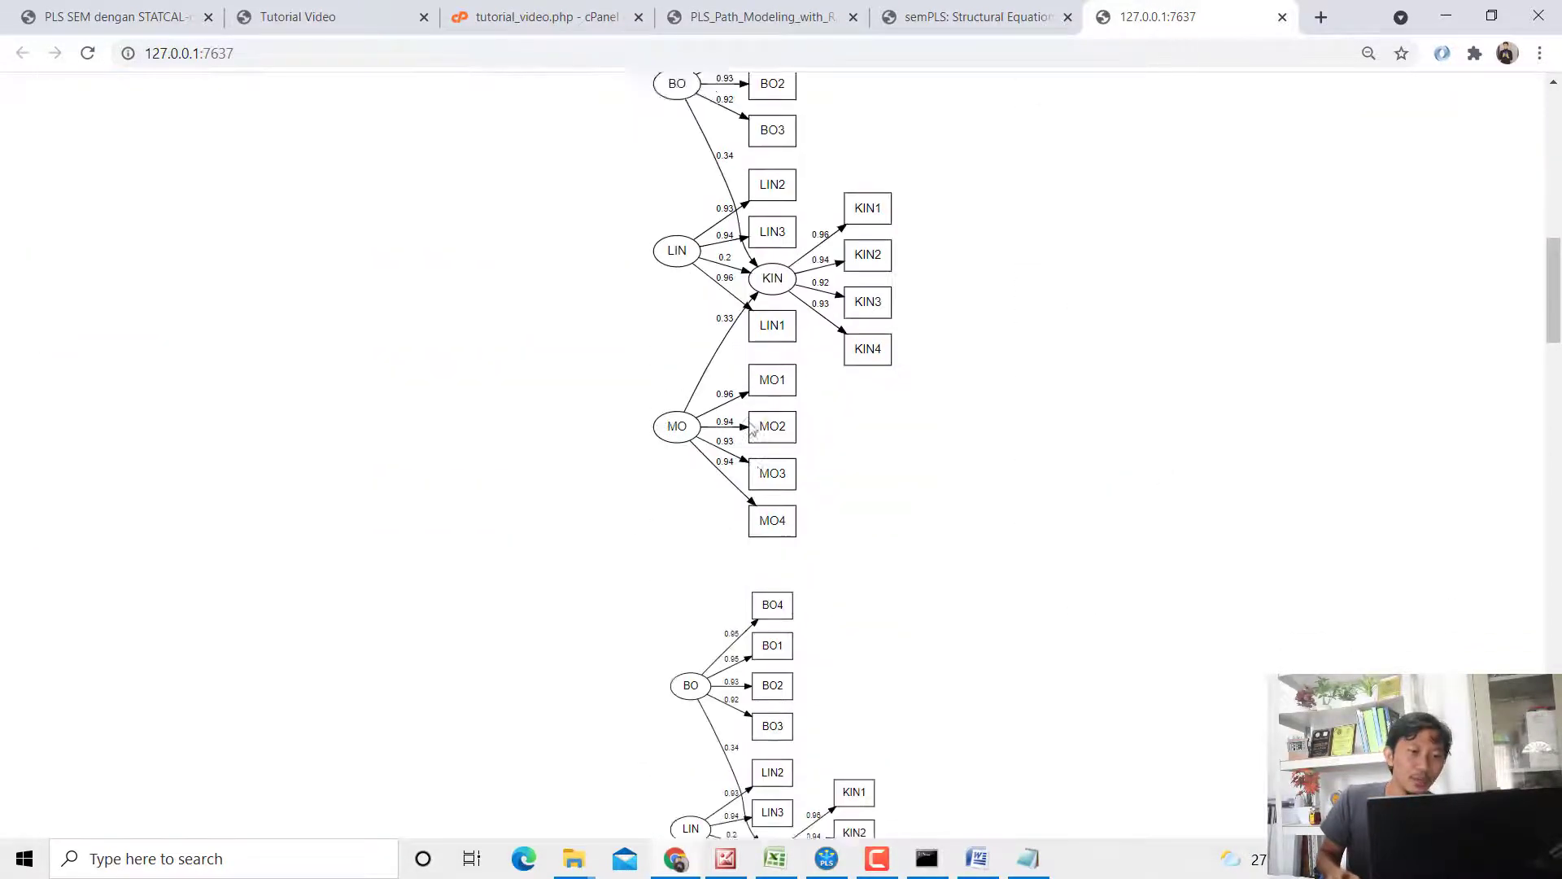
{"action": "scroll", "coordinate": [759, 480], "scroll_direction": "up", "scroll_amount": 2}
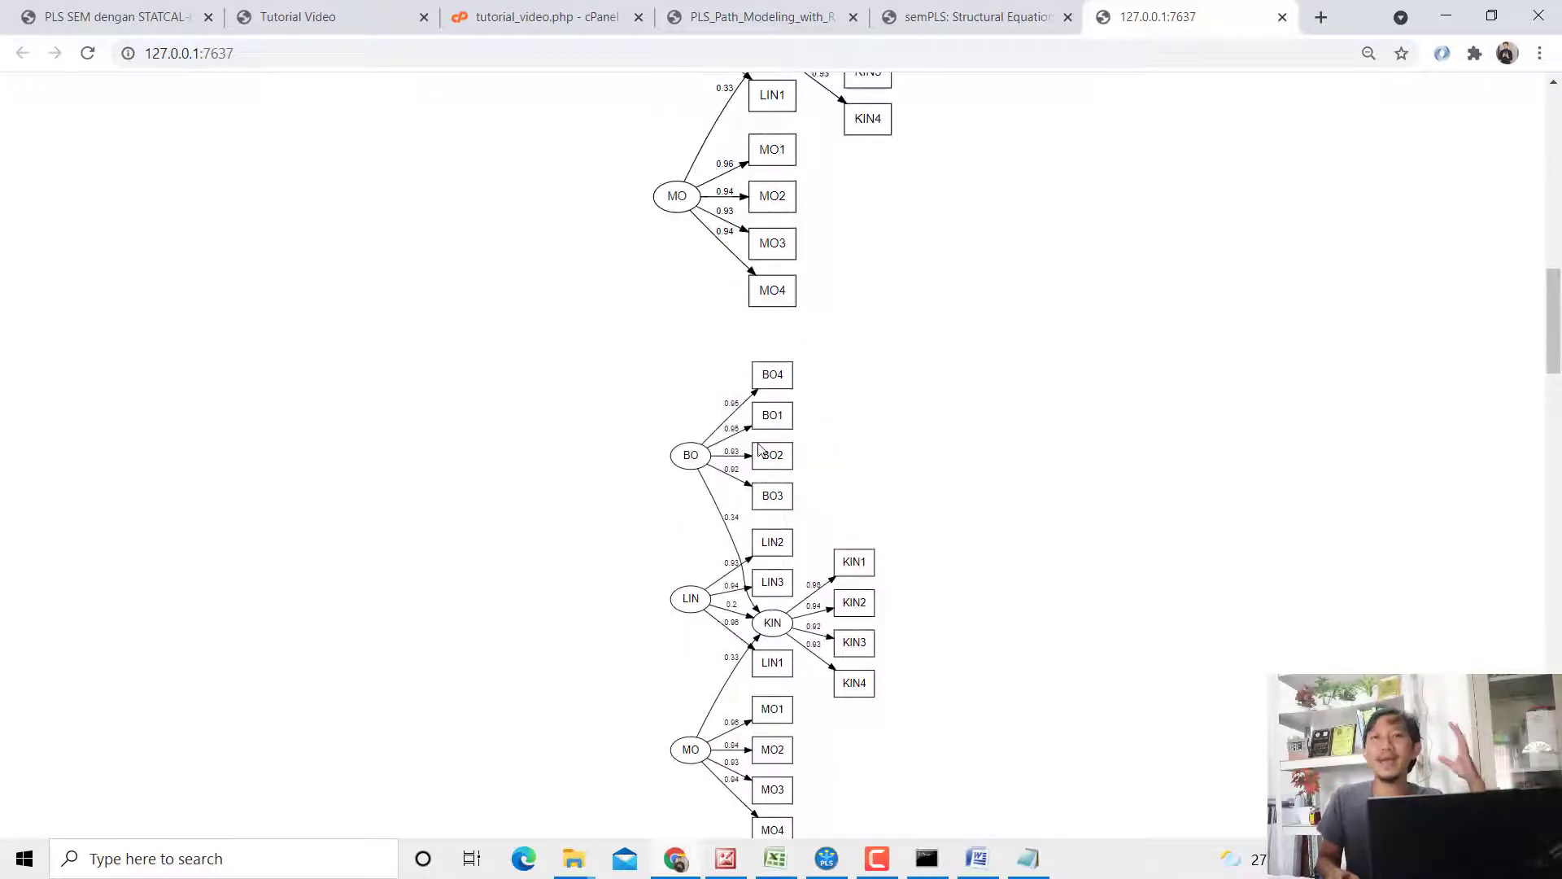
Step: Open the Tutorial Diagrammer examples and examine the node styling code of the circo layout example
{"action": "scroll", "coordinate": [788, 445], "scroll_direction": "up", "scroll_amount": 15}
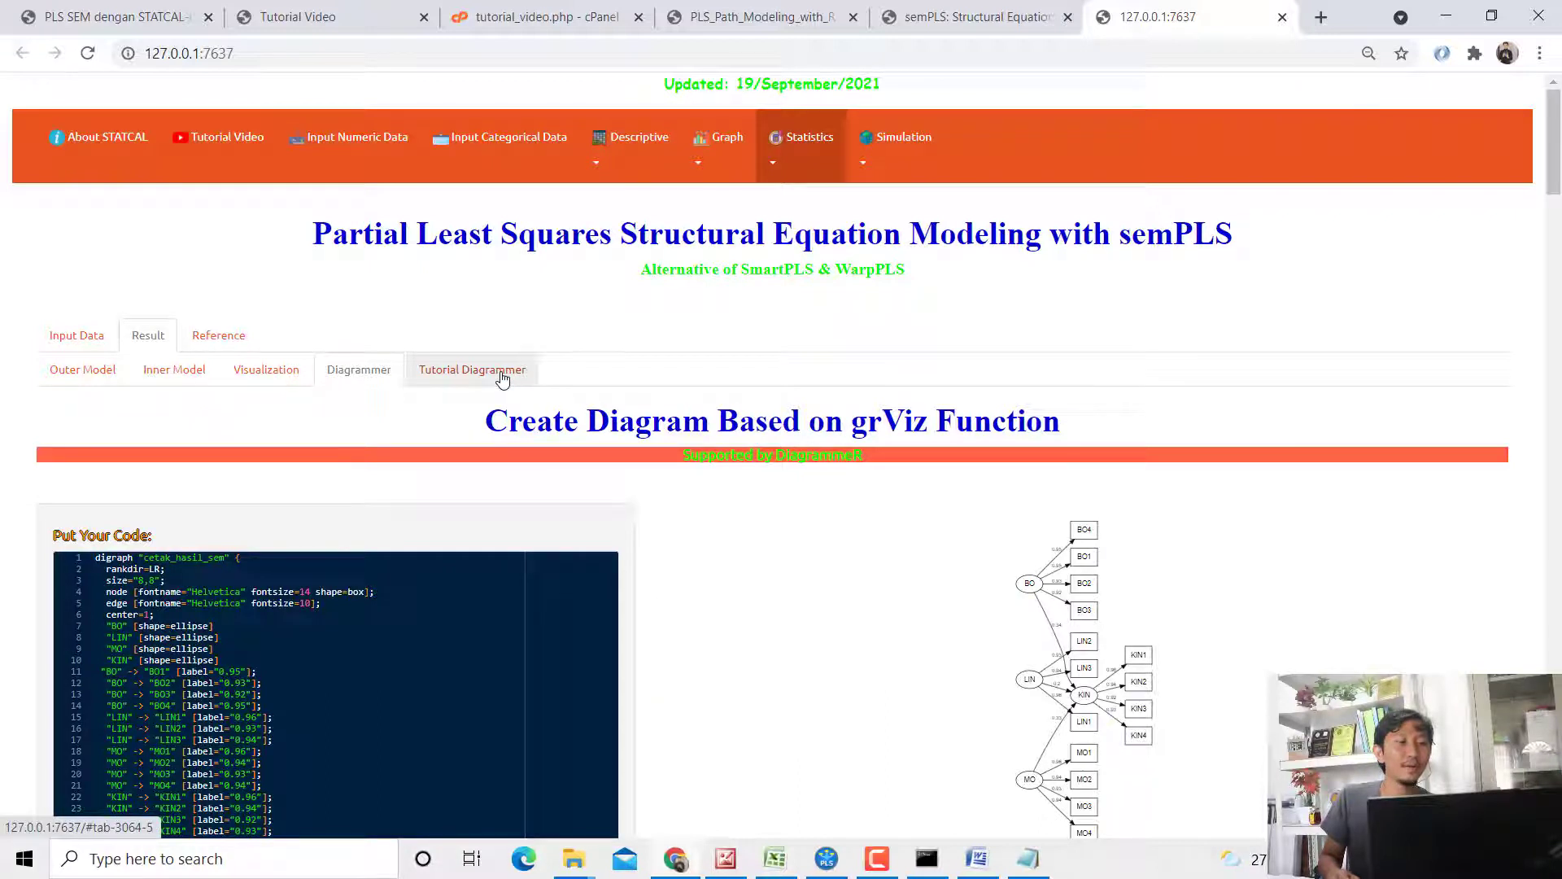
{"action": "left_click", "coordinate": [502, 376]}
{"action": "scroll", "coordinate": [1095, 461], "scroll_direction": "down", "scroll_amount": 2}
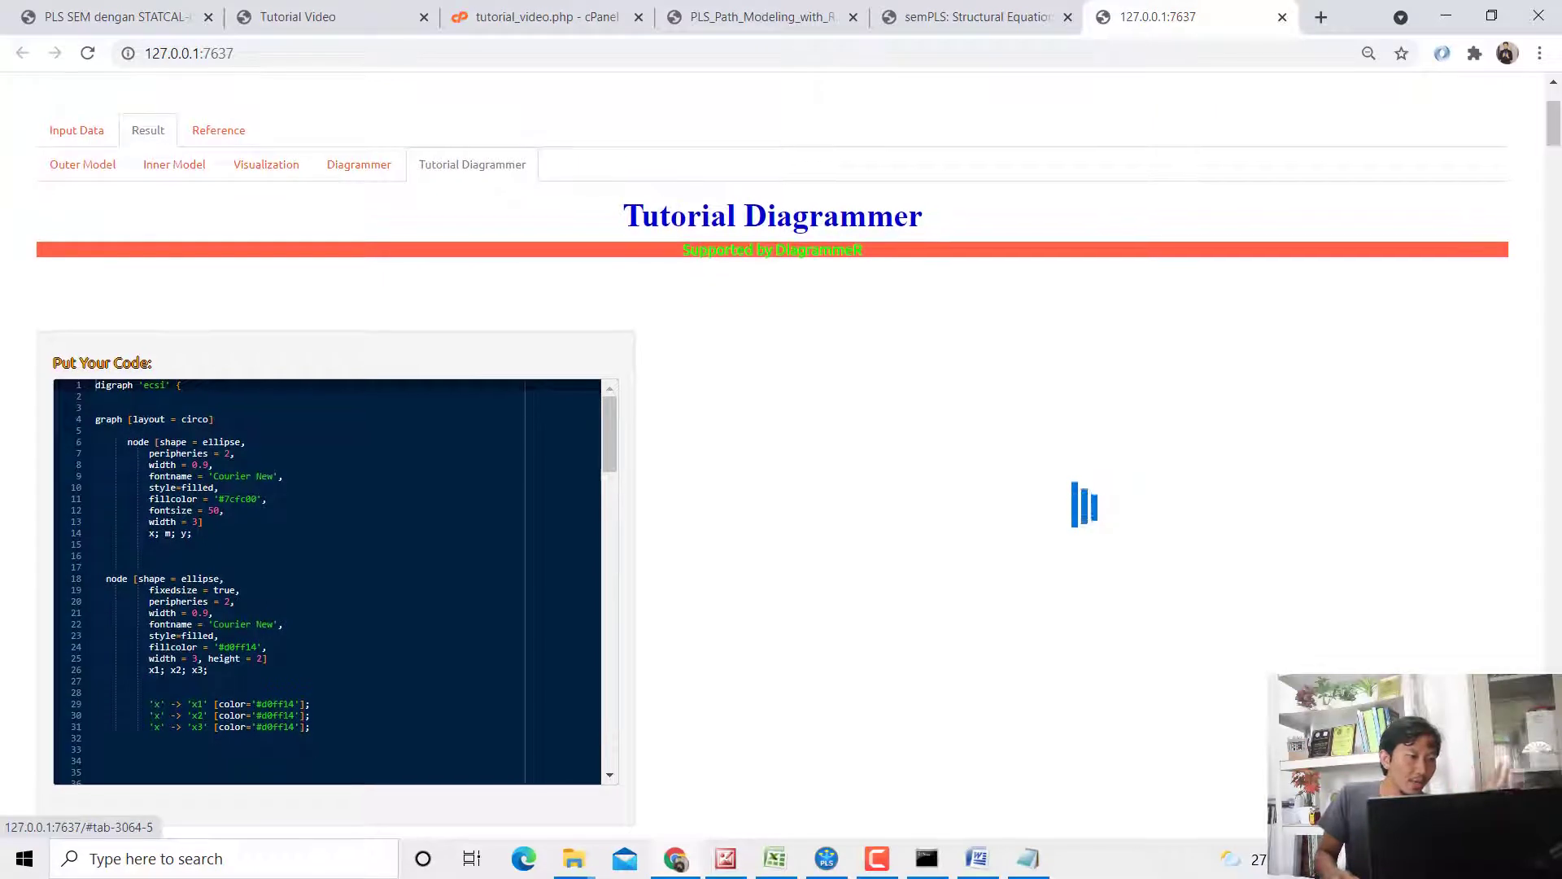
{"action": "left_click_drag", "start_coordinate": [95, 417], "coordinate": [267, 657]}
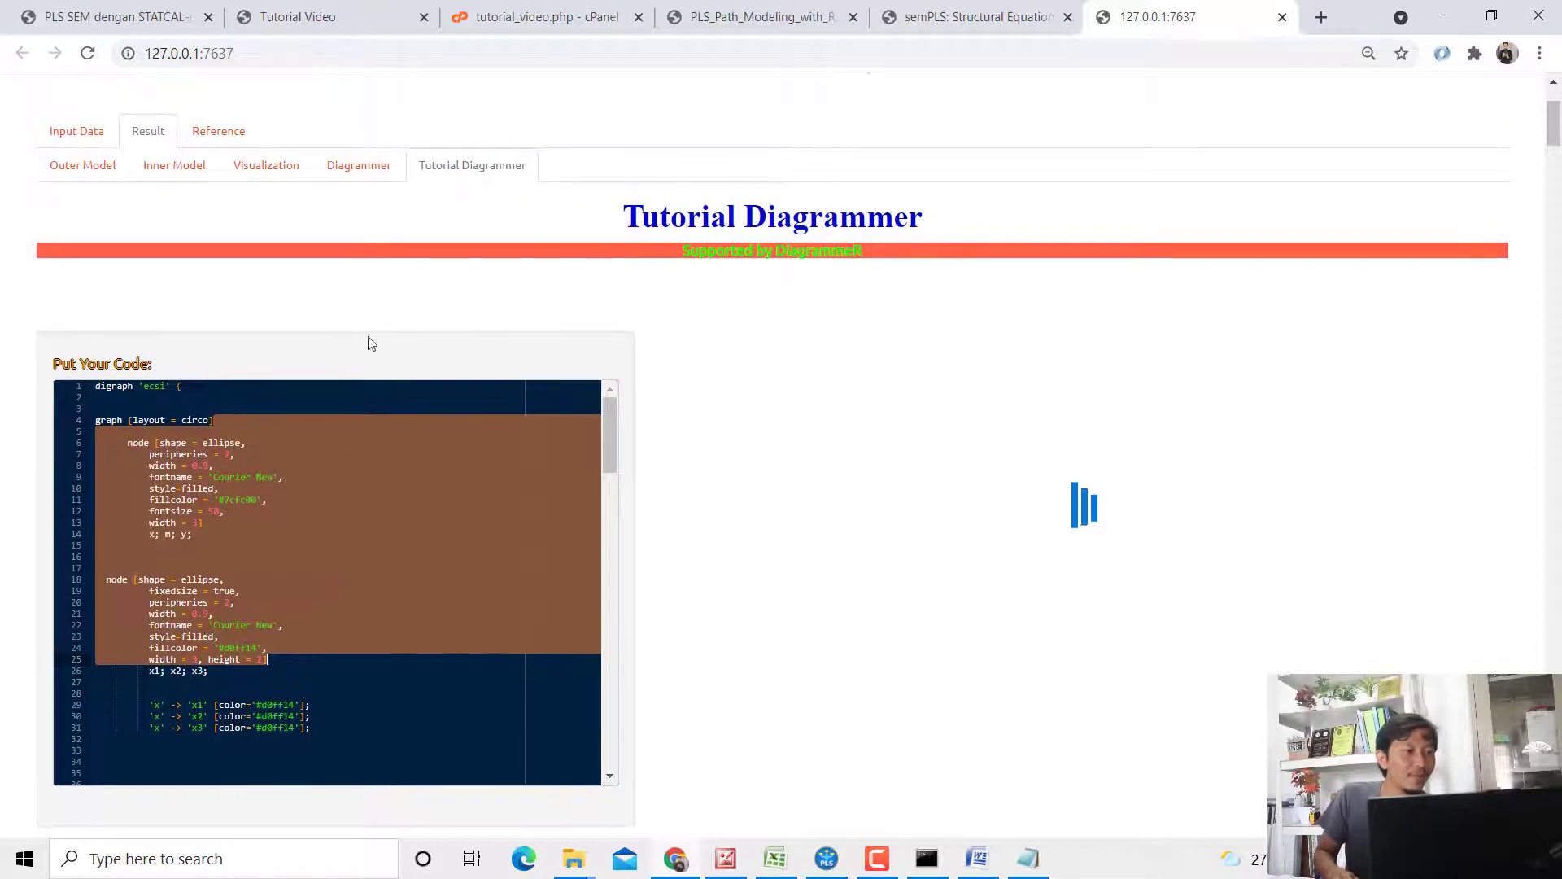
{"action": "left_click", "coordinate": [361, 172]}
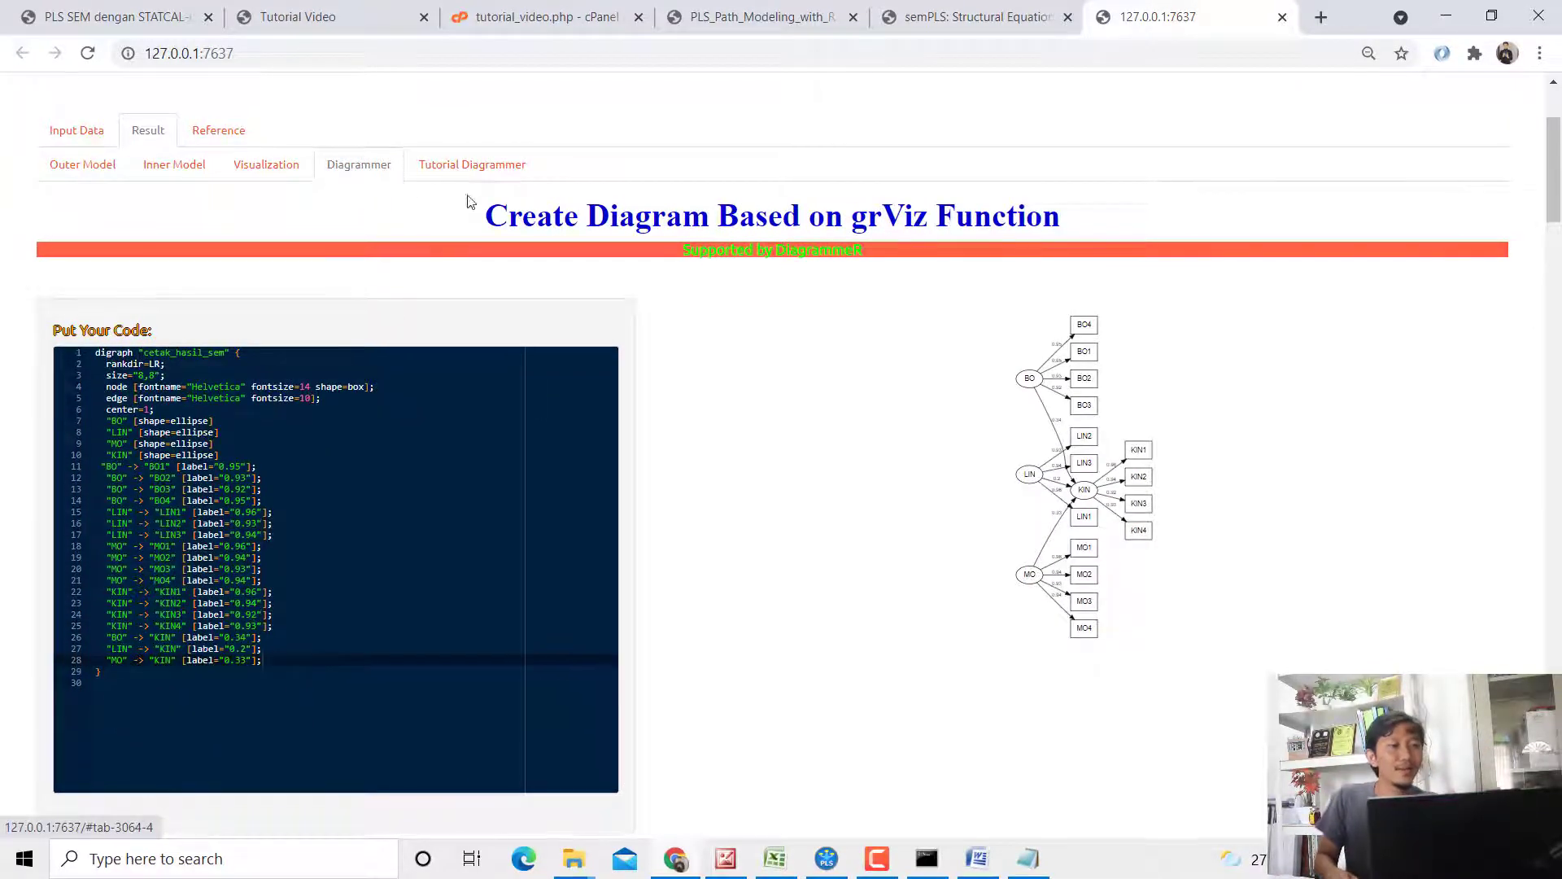
{"action": "left_click", "coordinate": [475, 168]}
{"action": "left_click", "coordinate": [524, 463]}
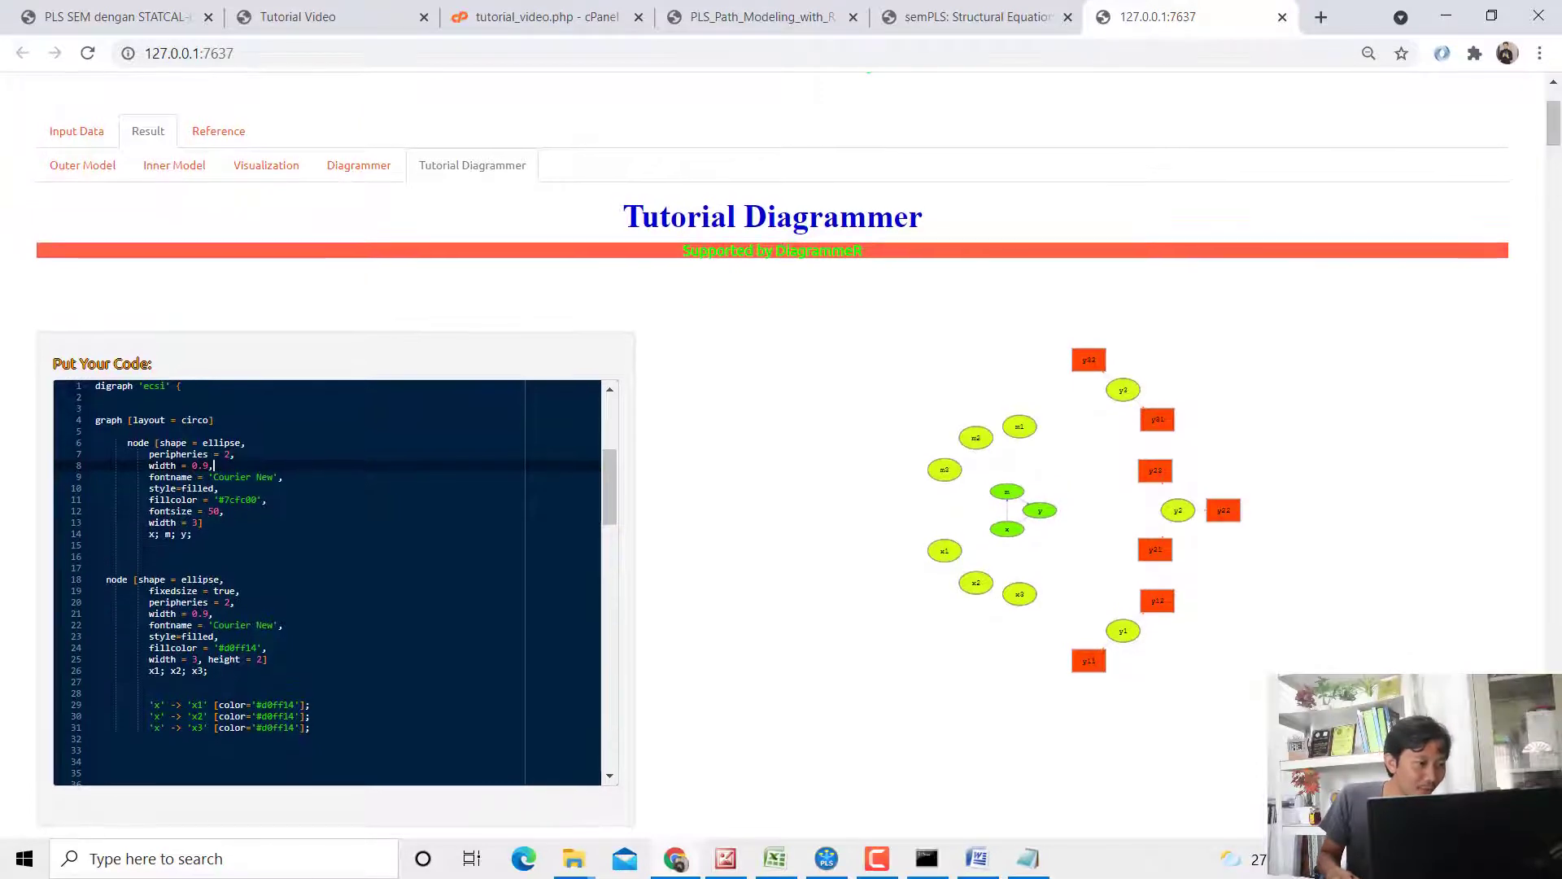
{"action": "left_click_drag", "start_coordinate": [114, 395], "coordinate": [150, 679]}
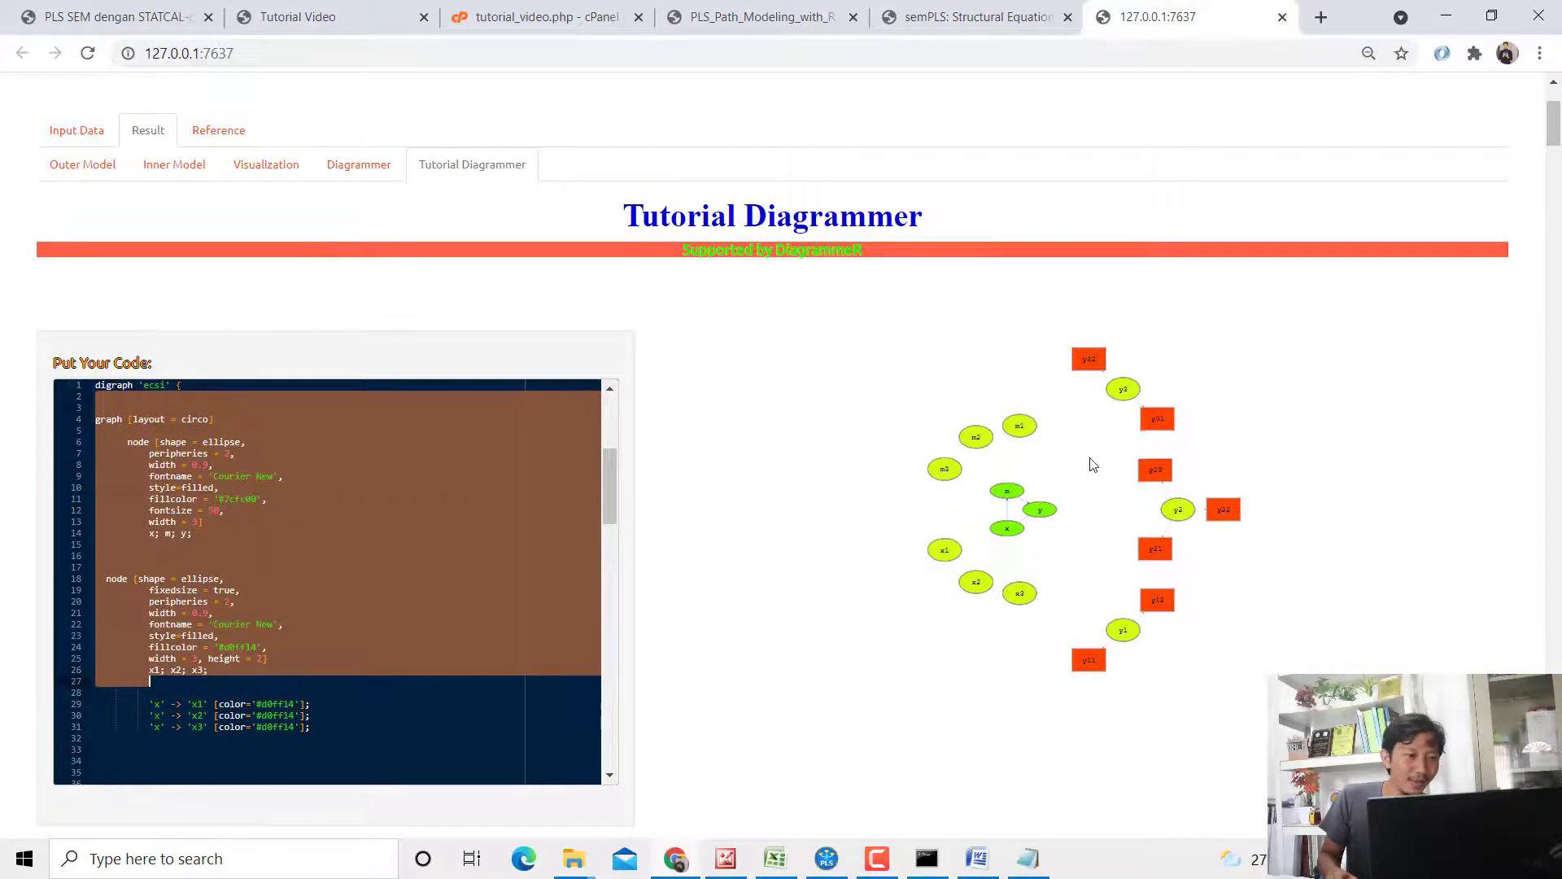
Step: Examine the rankdir=LR examples in Tutorial Diagrammer and compare them with the current Diagrammer code and diagram
{"action": "scroll", "coordinate": [1058, 476], "scroll_direction": "down", "scroll_amount": 9}
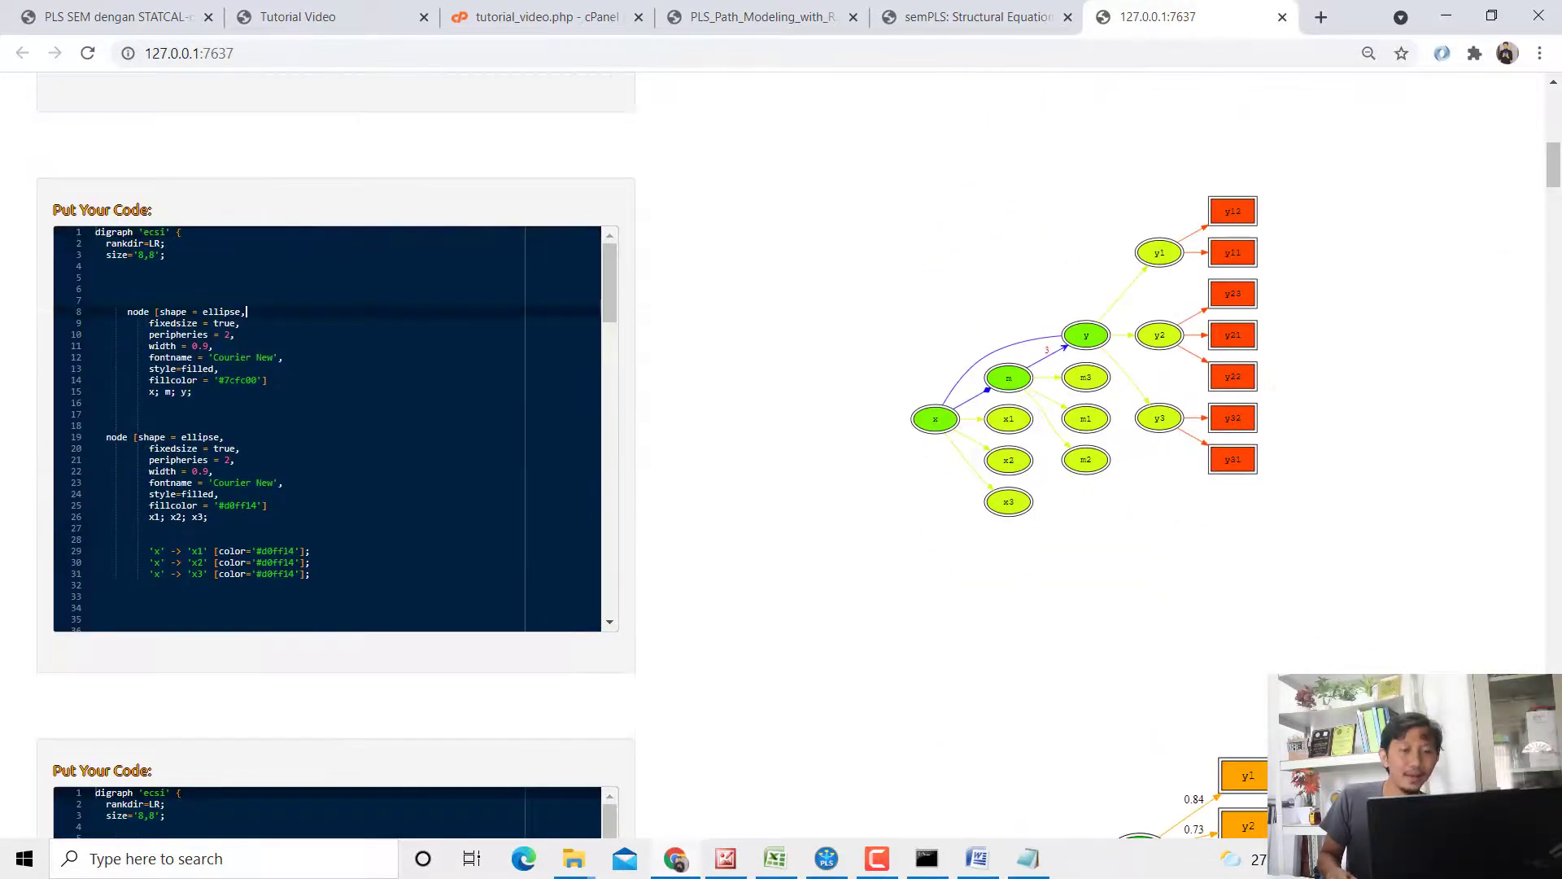
{"action": "key", "text": "shift+Down"}
{"action": "key", "text": "shift+Down"}
{"action": "key", "text": "shift+Down"}
{"action": "key", "text": "shift+Down"}
{"action": "key", "text": "shift+Down"}
{"action": "key", "text": "shift+Down"}
{"action": "key", "text": "shift+Down"}
{"action": "key", "text": "shift+Down"}
{"action": "key", "text": "shift+Down"}
{"action": "key", "text": "shift+Down"}
{"action": "key", "text": "shift+Down"}
{"action": "key", "text": "shift+Down"}
{"action": "key", "text": "shift+Down"}
{"action": "key", "text": "shift+Down"}
{"action": "key", "text": "shift+Down"}
{"action": "key", "text": "shift+Down"}
{"action": "scroll", "coordinate": [996, 405], "scroll_direction": "down", "scroll_amount": 5}
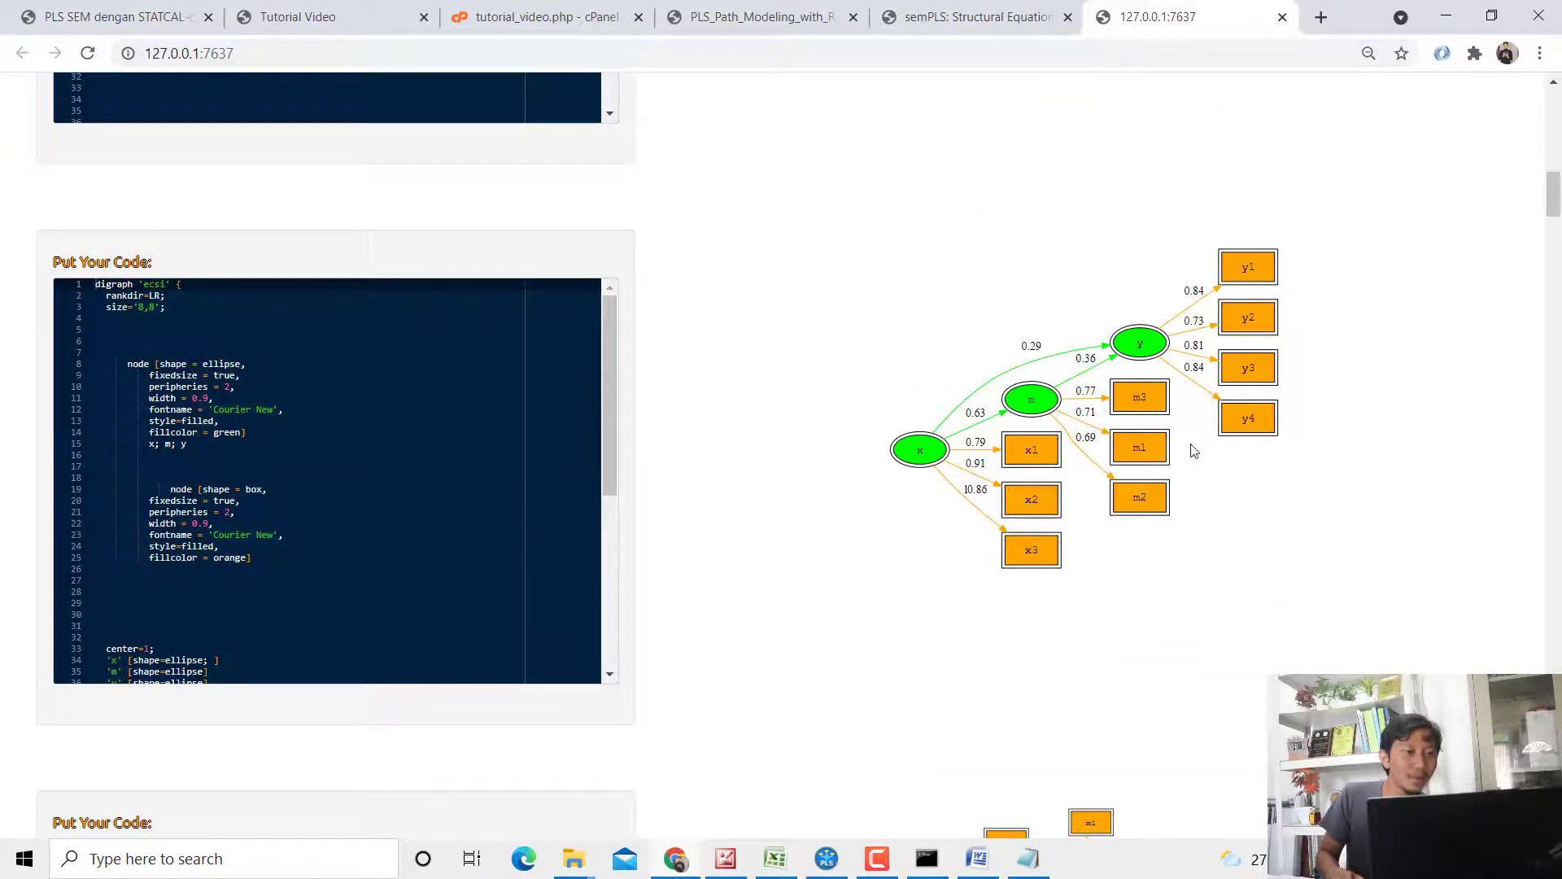
{"action": "scroll", "coordinate": [872, 376], "scroll_direction": "up", "scroll_amount": 15}
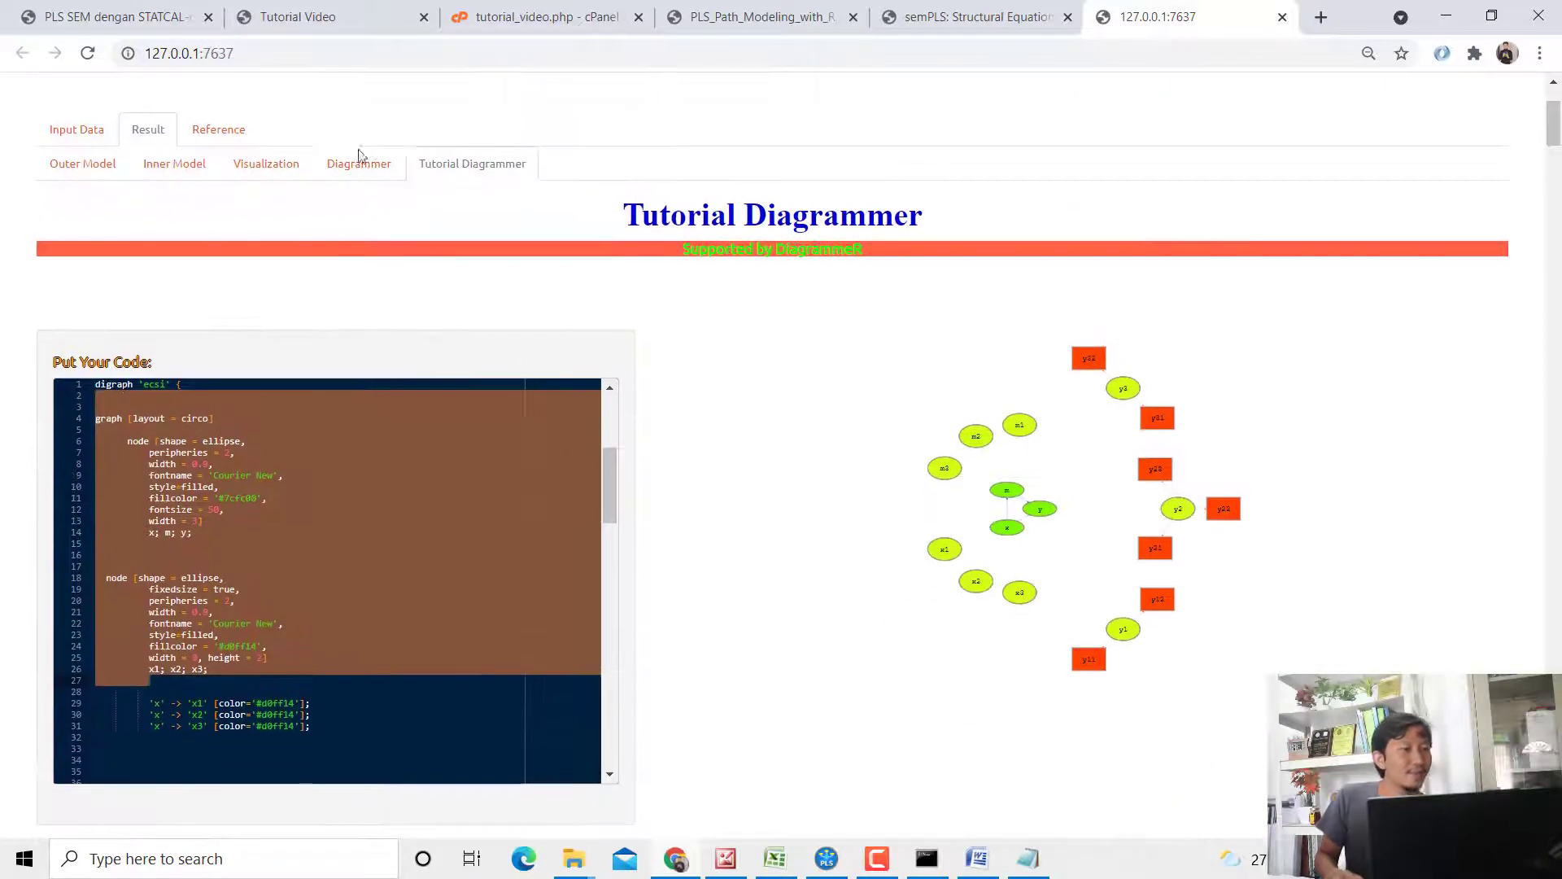
{"action": "left_click", "coordinate": [360, 156]}
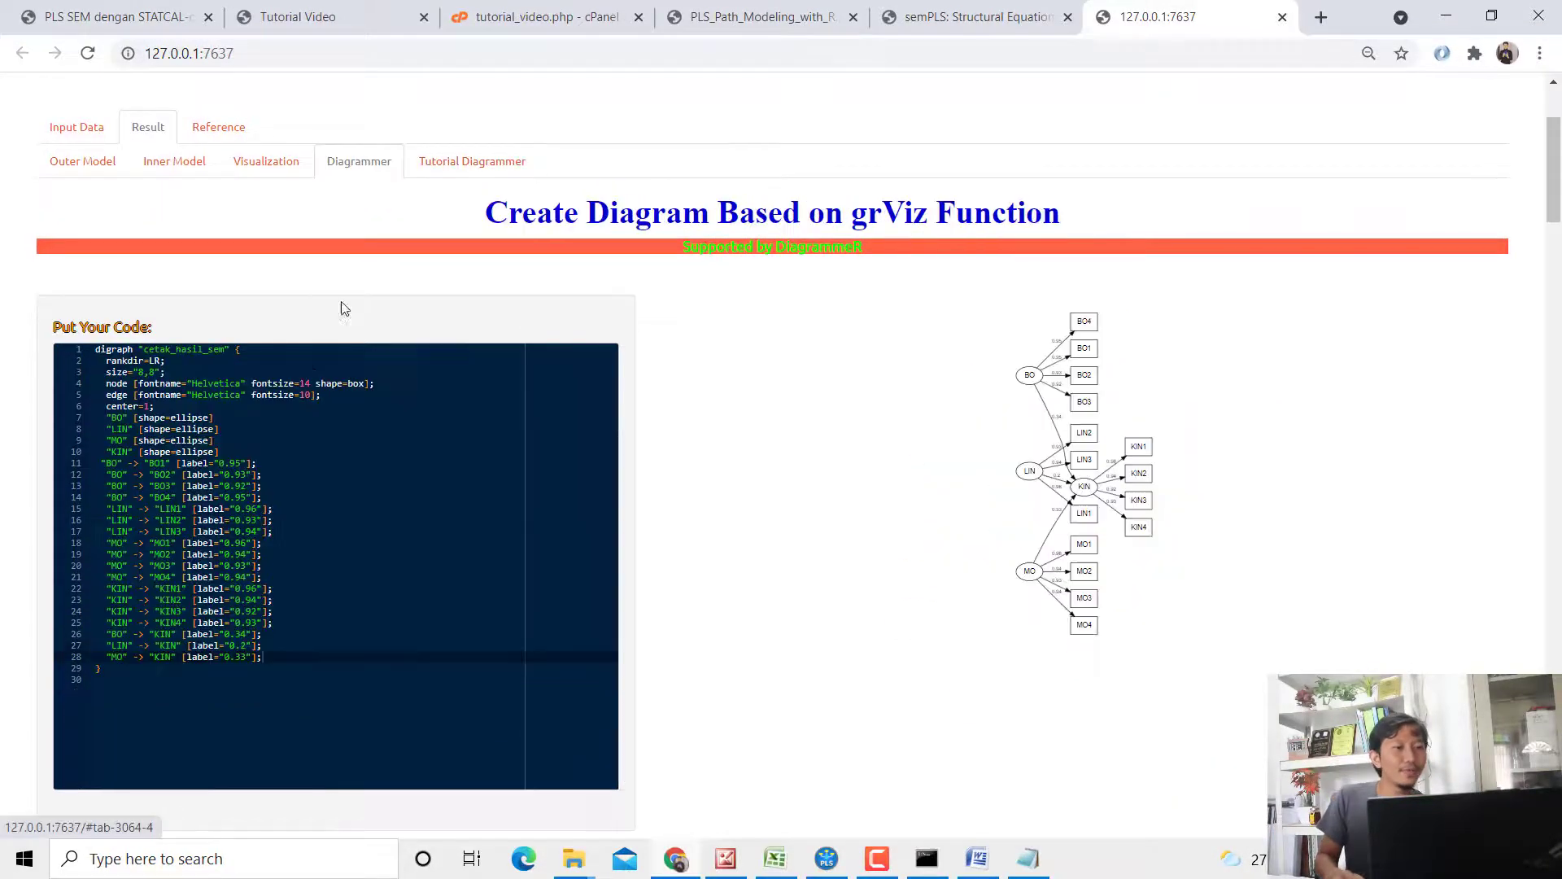
{"action": "left_click", "coordinate": [486, 165]}
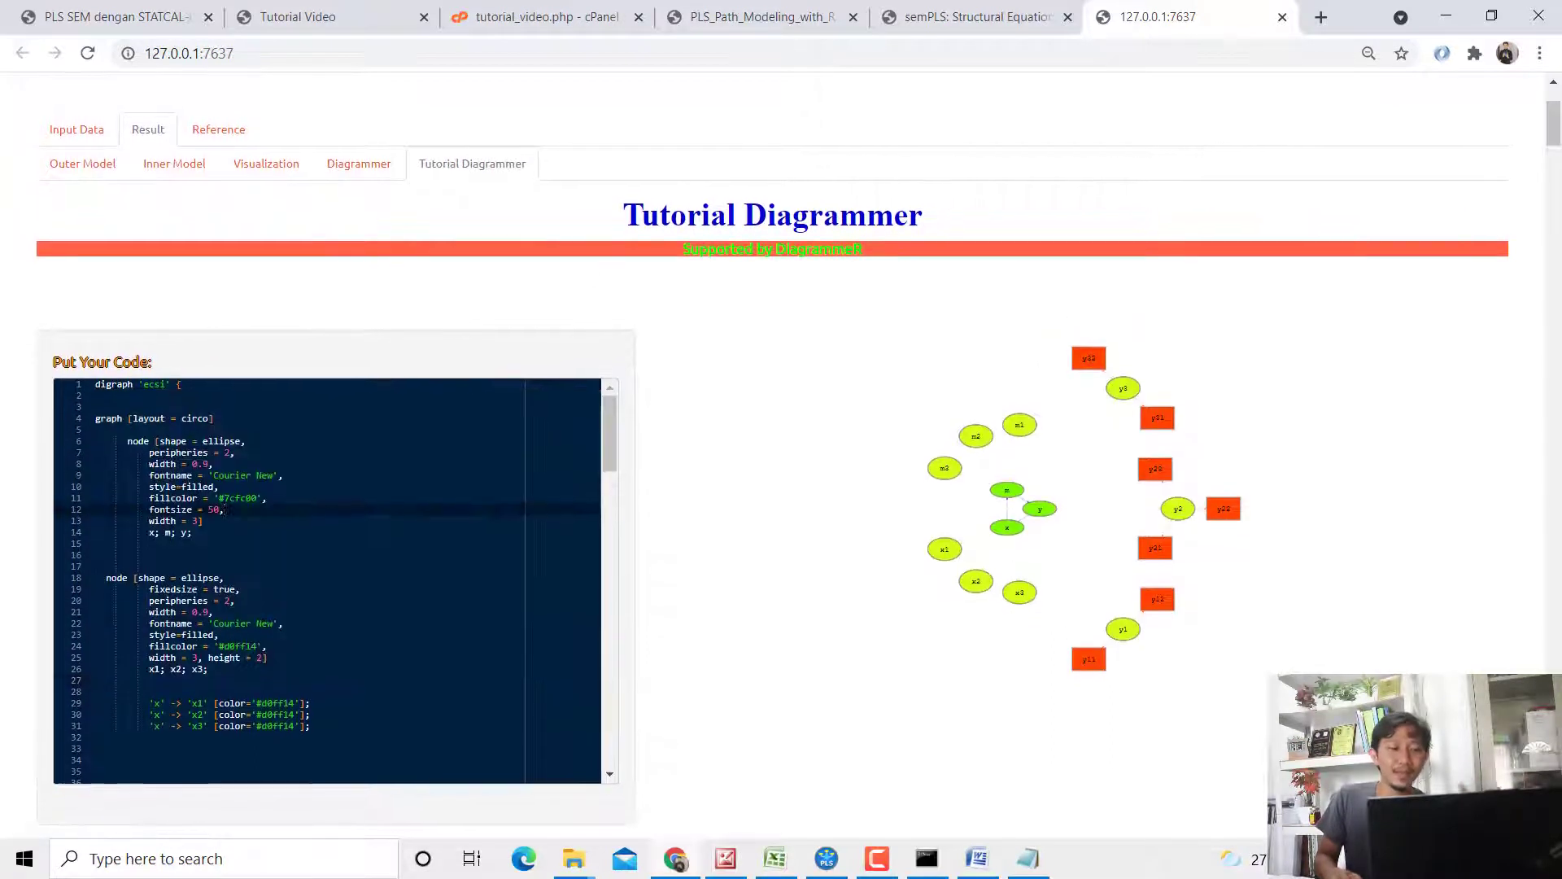
Step: Close the blank Notepad document and open the kode diagram text file from the PLS SEM DENGAN STATCAL 19 SEPTEMBER 2021 folder, maximized
{"action": "left_click", "coordinate": [1028, 860]}
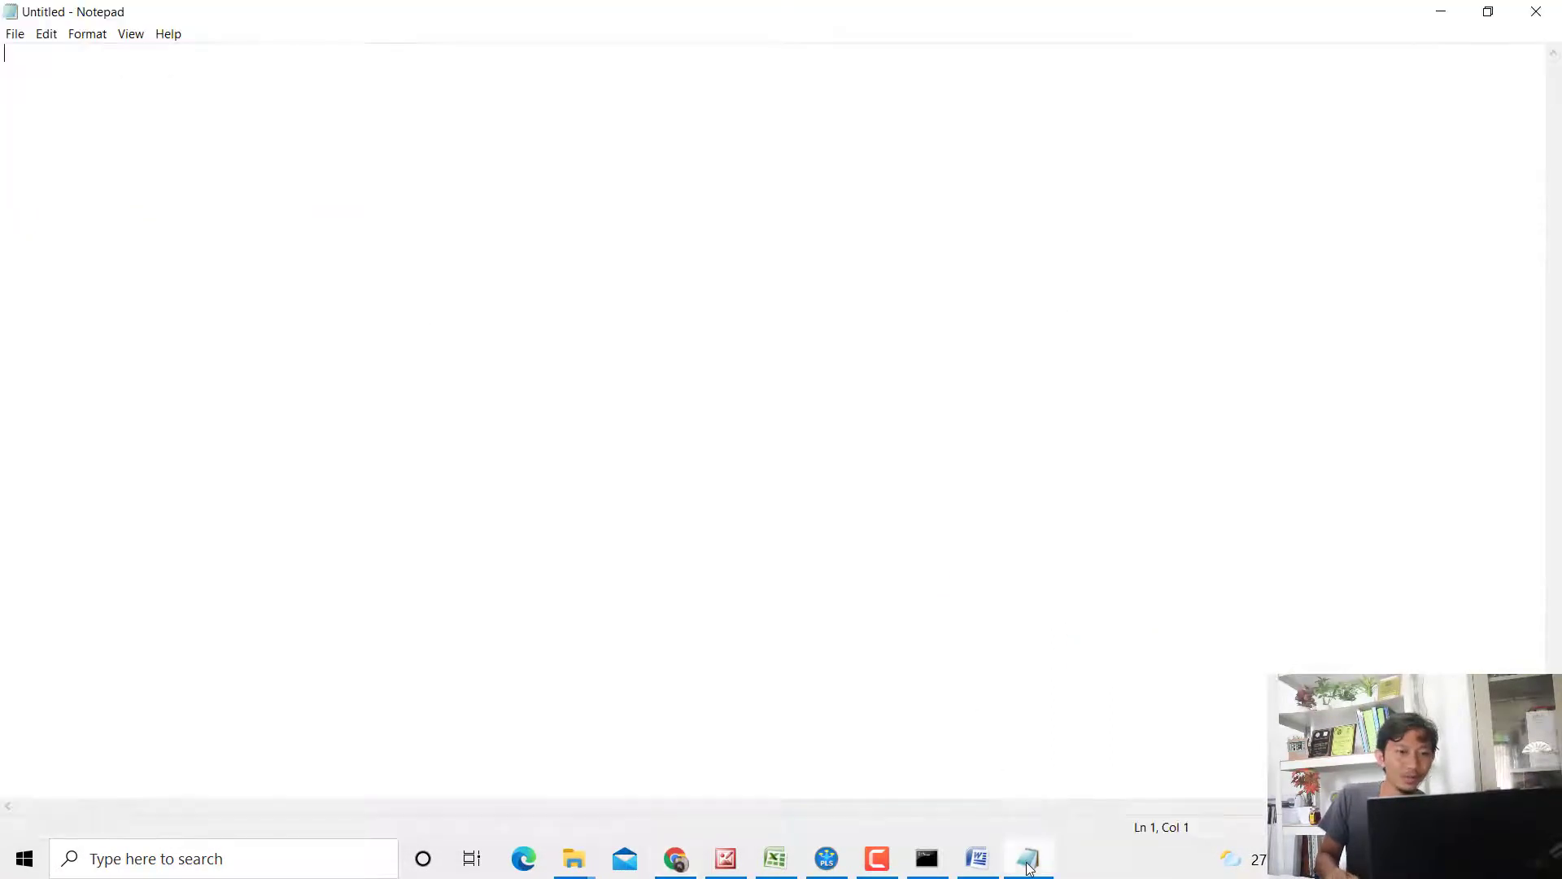
{"action": "left_click", "coordinate": [1537, 11]}
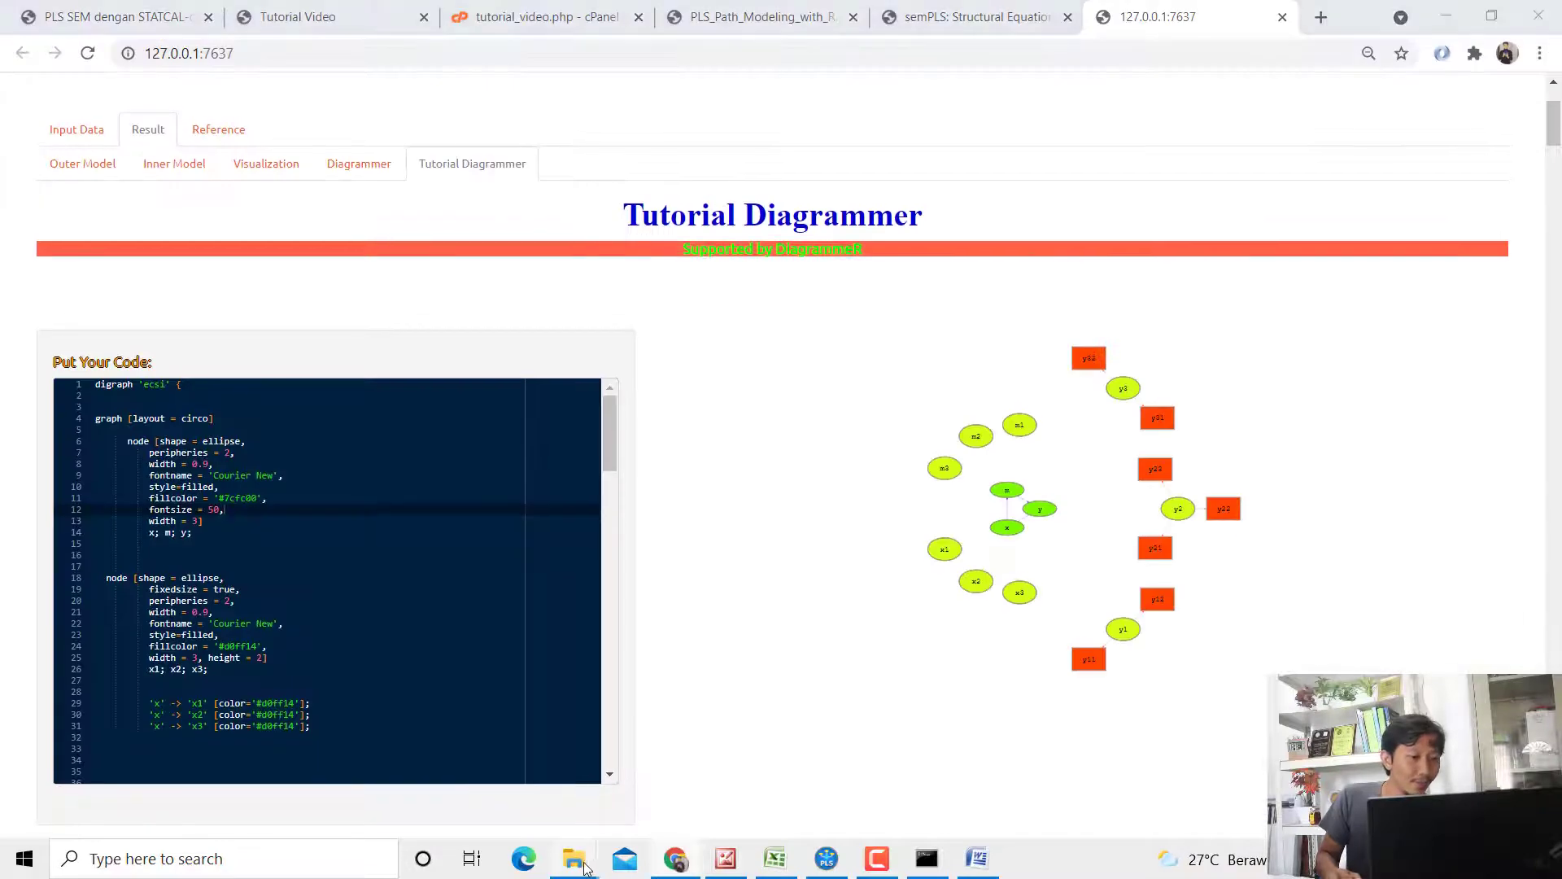
{"action": "mouse_move", "coordinate": [585, 867]}
{"action": "left_click", "coordinate": [653, 759]}
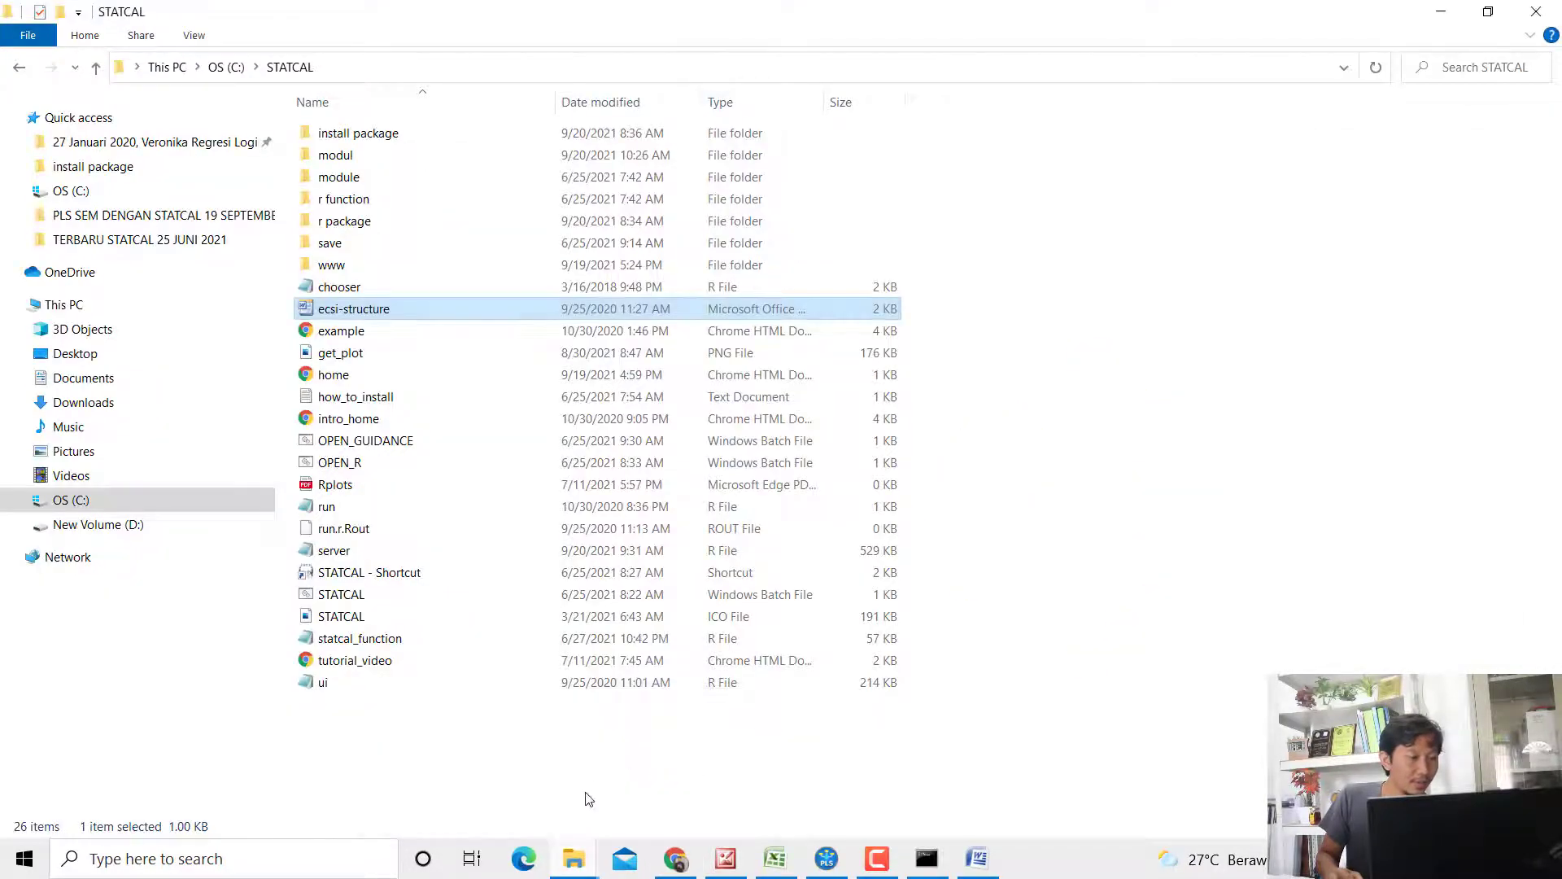
{"action": "left_click", "coordinate": [492, 791]}
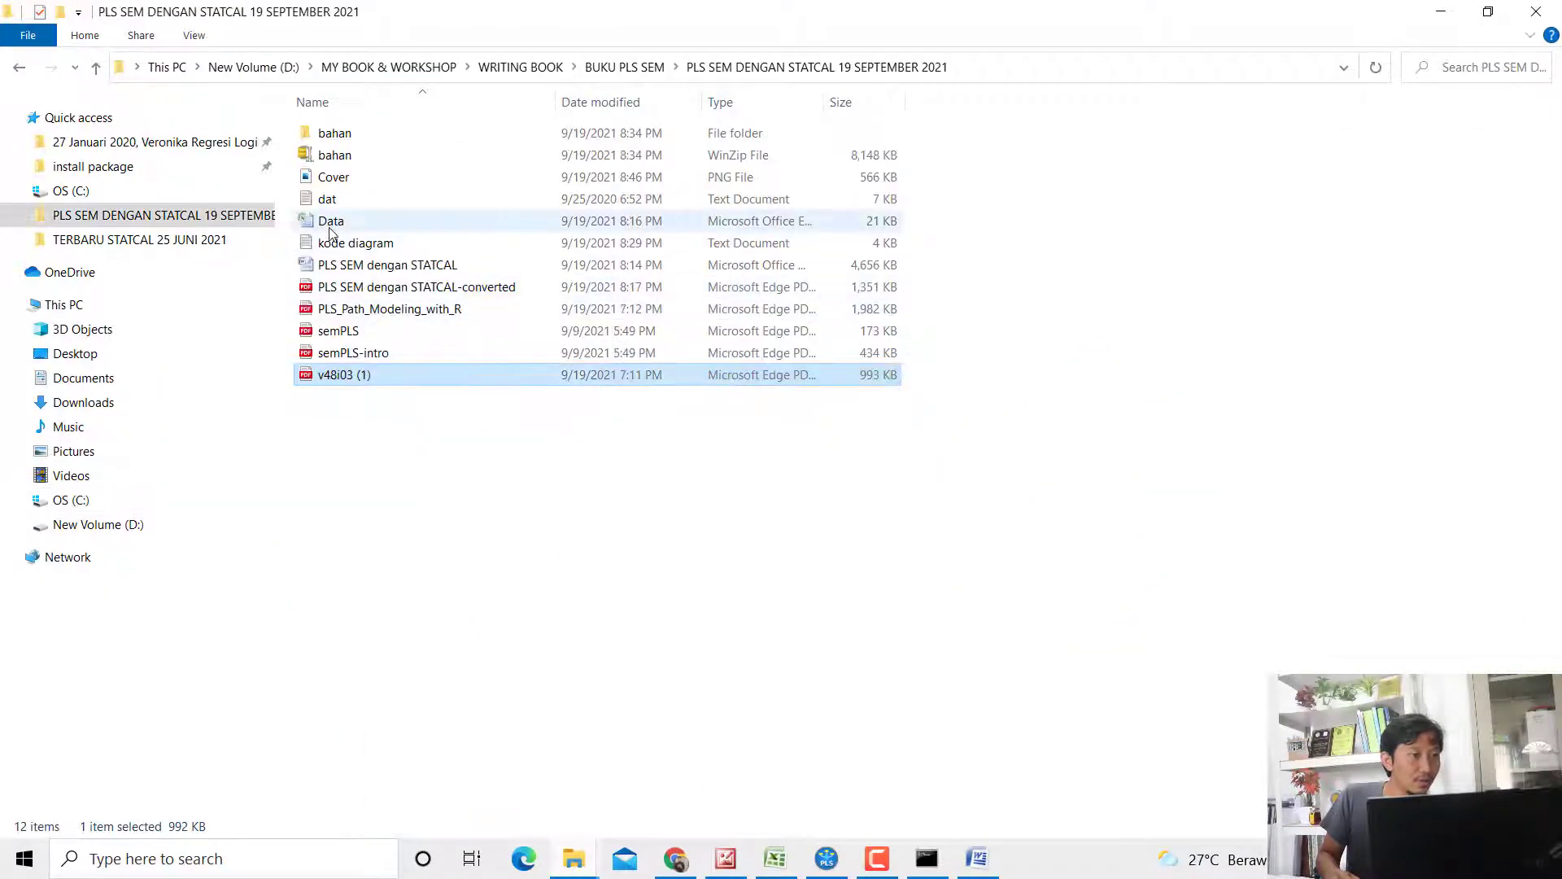
{"action": "double_click", "coordinate": [369, 244]}
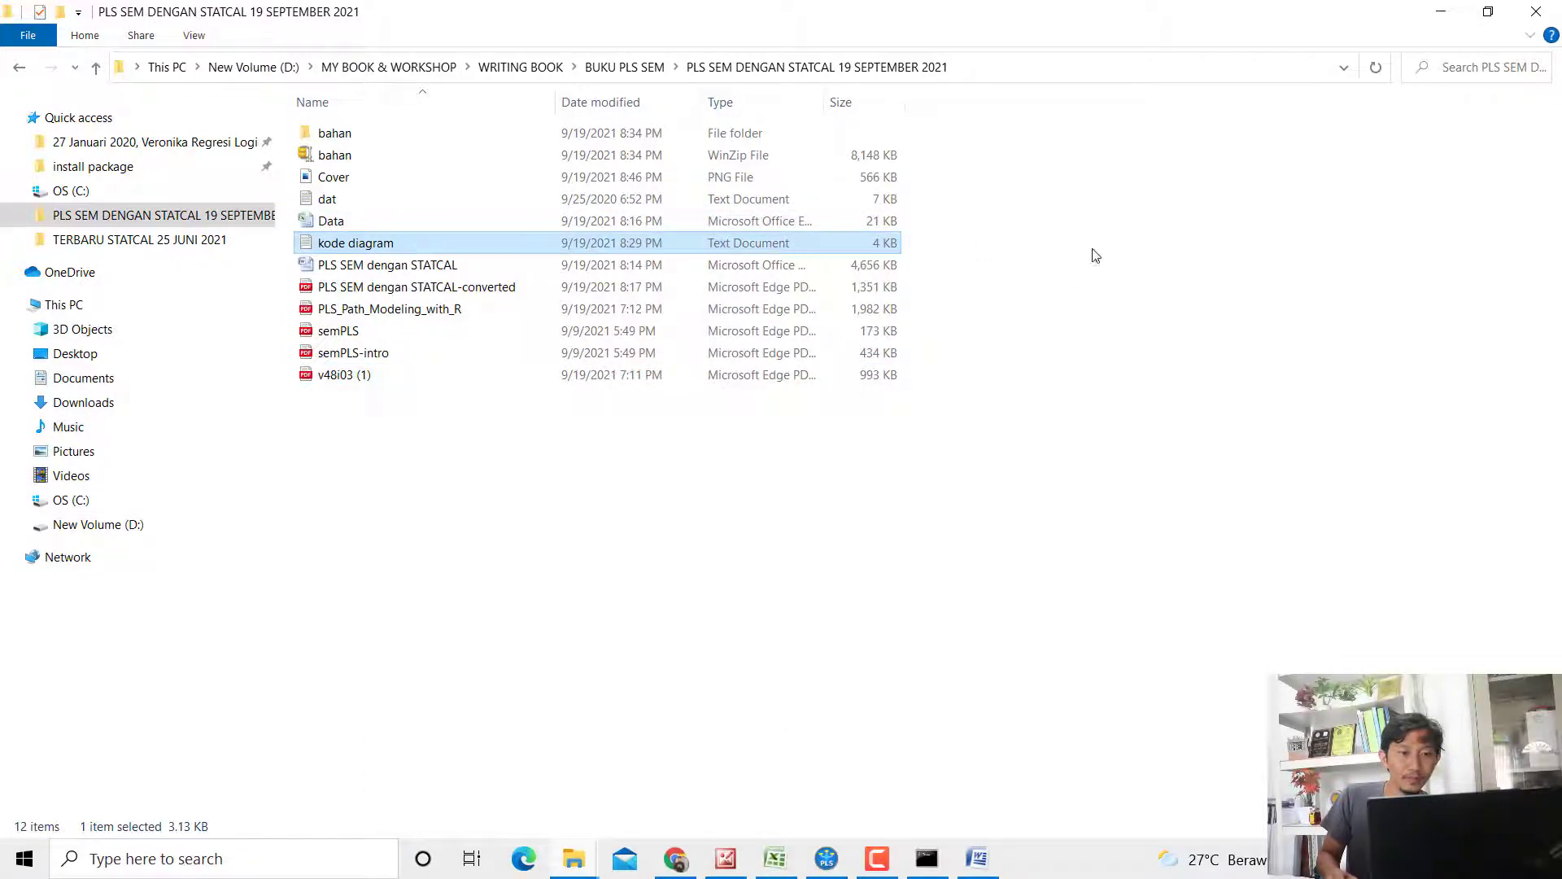
{"action": "left_click", "coordinate": [1127, 270]}
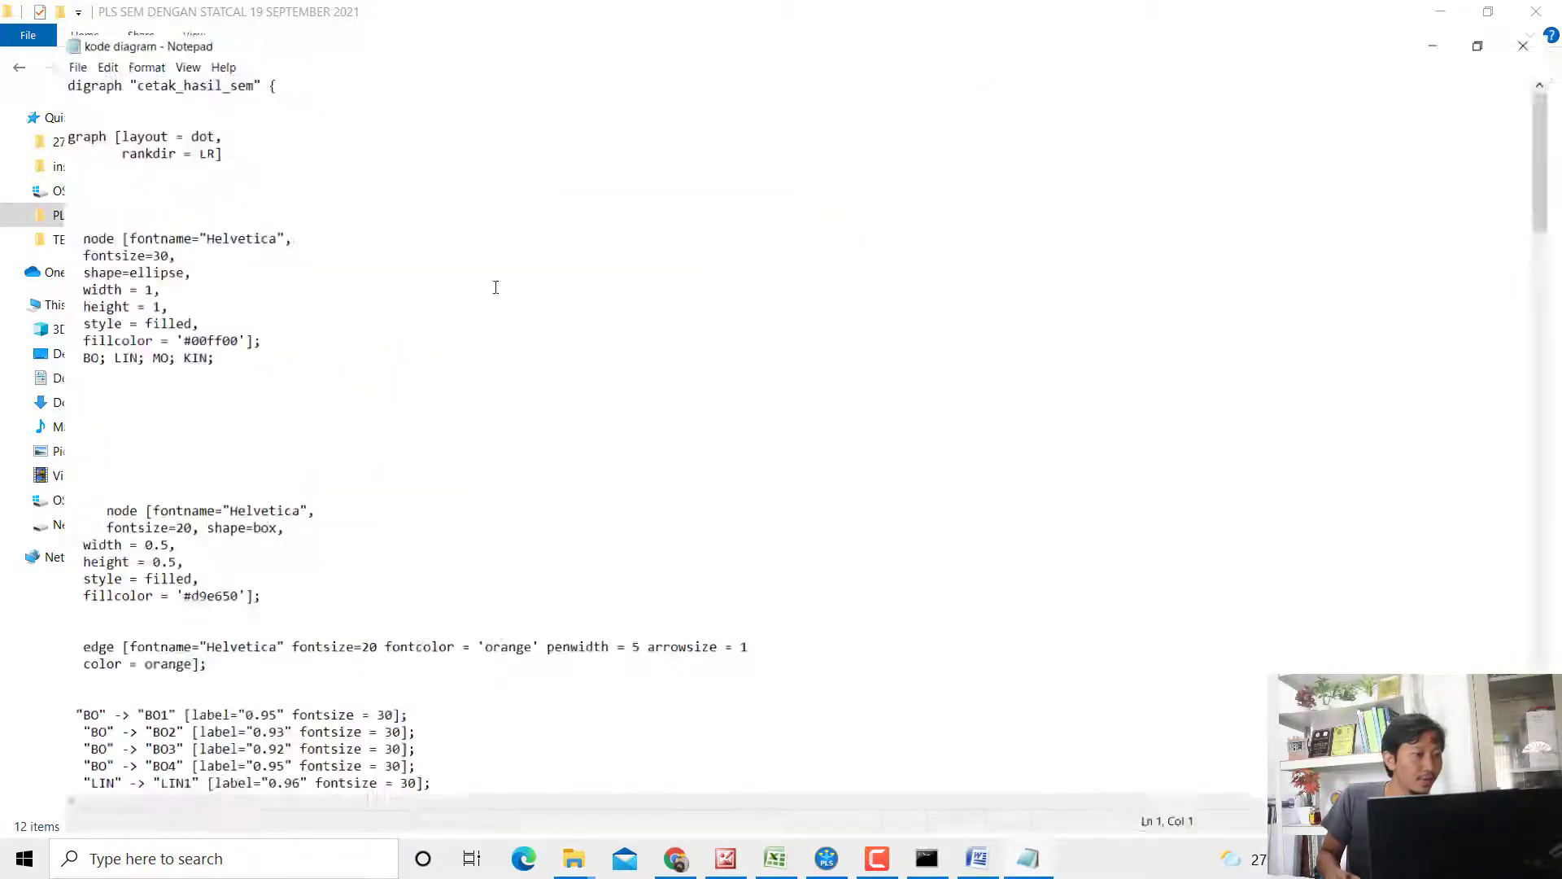
Step: Copy the entire styled digraph "cetak_hasil_sem" code from the kode diagram file
{"action": "scroll", "coordinate": [231, 442], "scroll_direction": "down", "scroll_amount": 5}
{"action": "scroll", "coordinate": [231, 442], "scroll_direction": "down", "scroll_amount": 15}
{"action": "left_click_drag", "start_coordinate": [9, 427], "coordinate": [2, 6]}
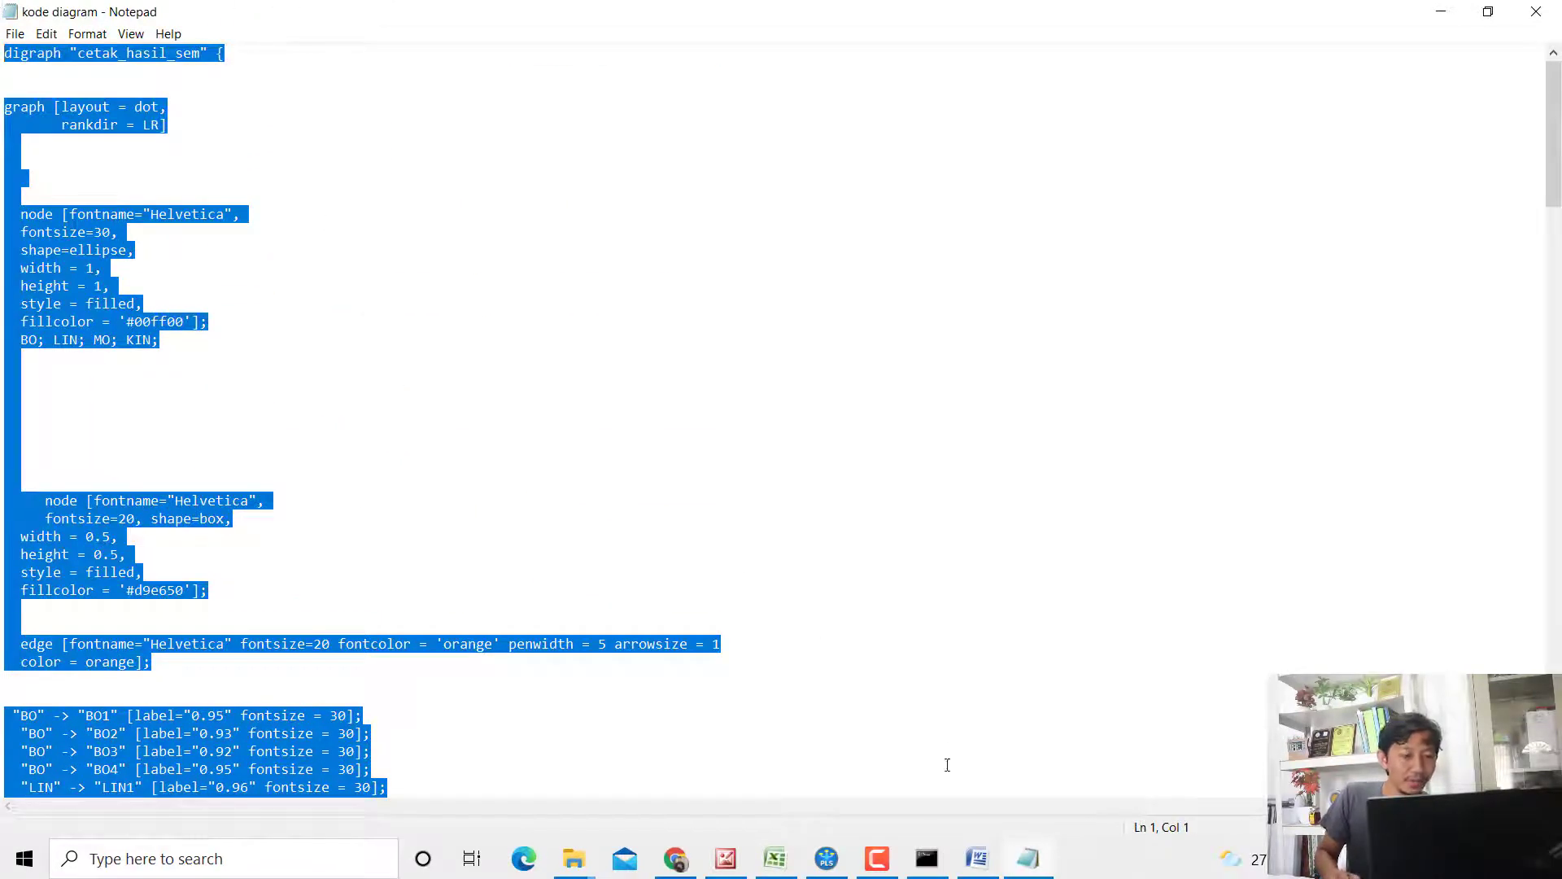
Step: Switch to STATCAL in the browser and replace the whole Diagrammer code with the copied styled digraph code
{"action": "left_click", "coordinate": [684, 858]}
{"action": "left_click", "coordinate": [368, 165]}
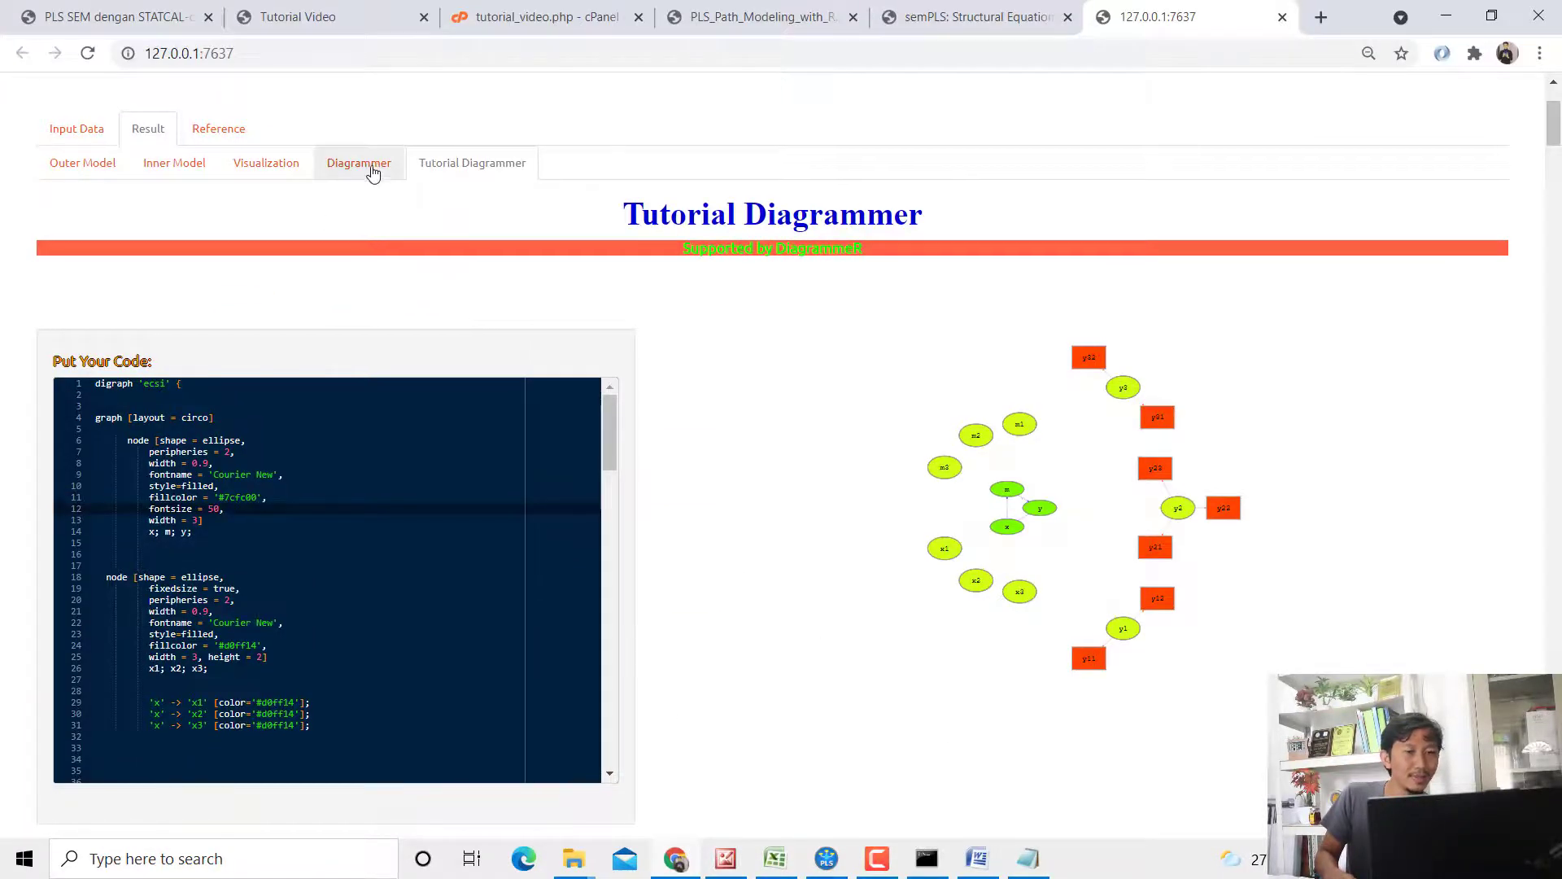
{"action": "left_click", "coordinate": [366, 495]}
{"action": "key", "text": "ctrl+a"}
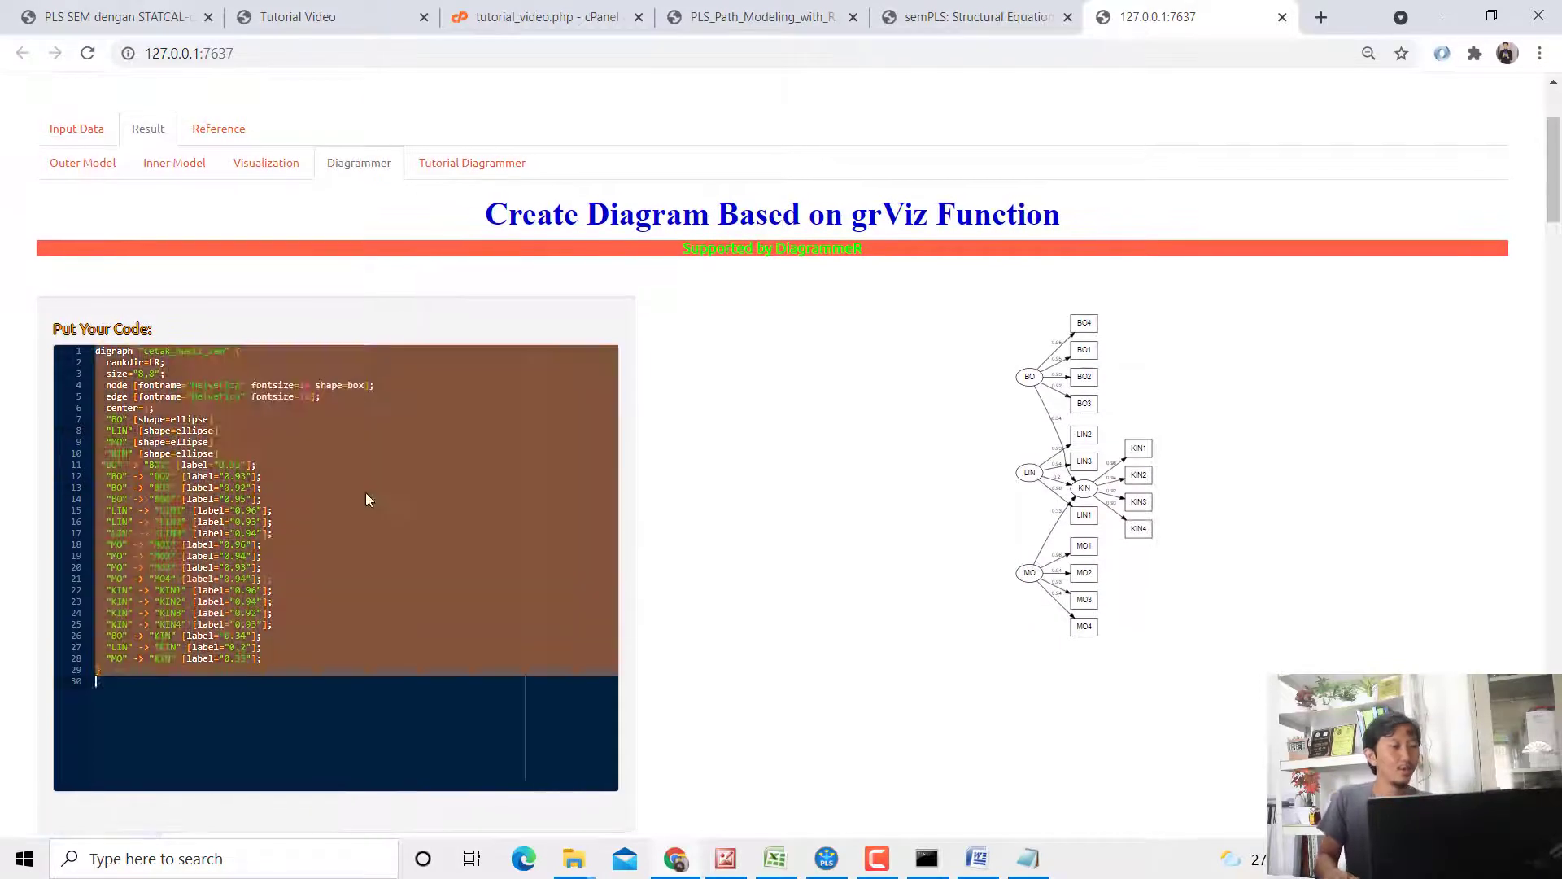
{"action": "key", "text": "ctrl+v"}
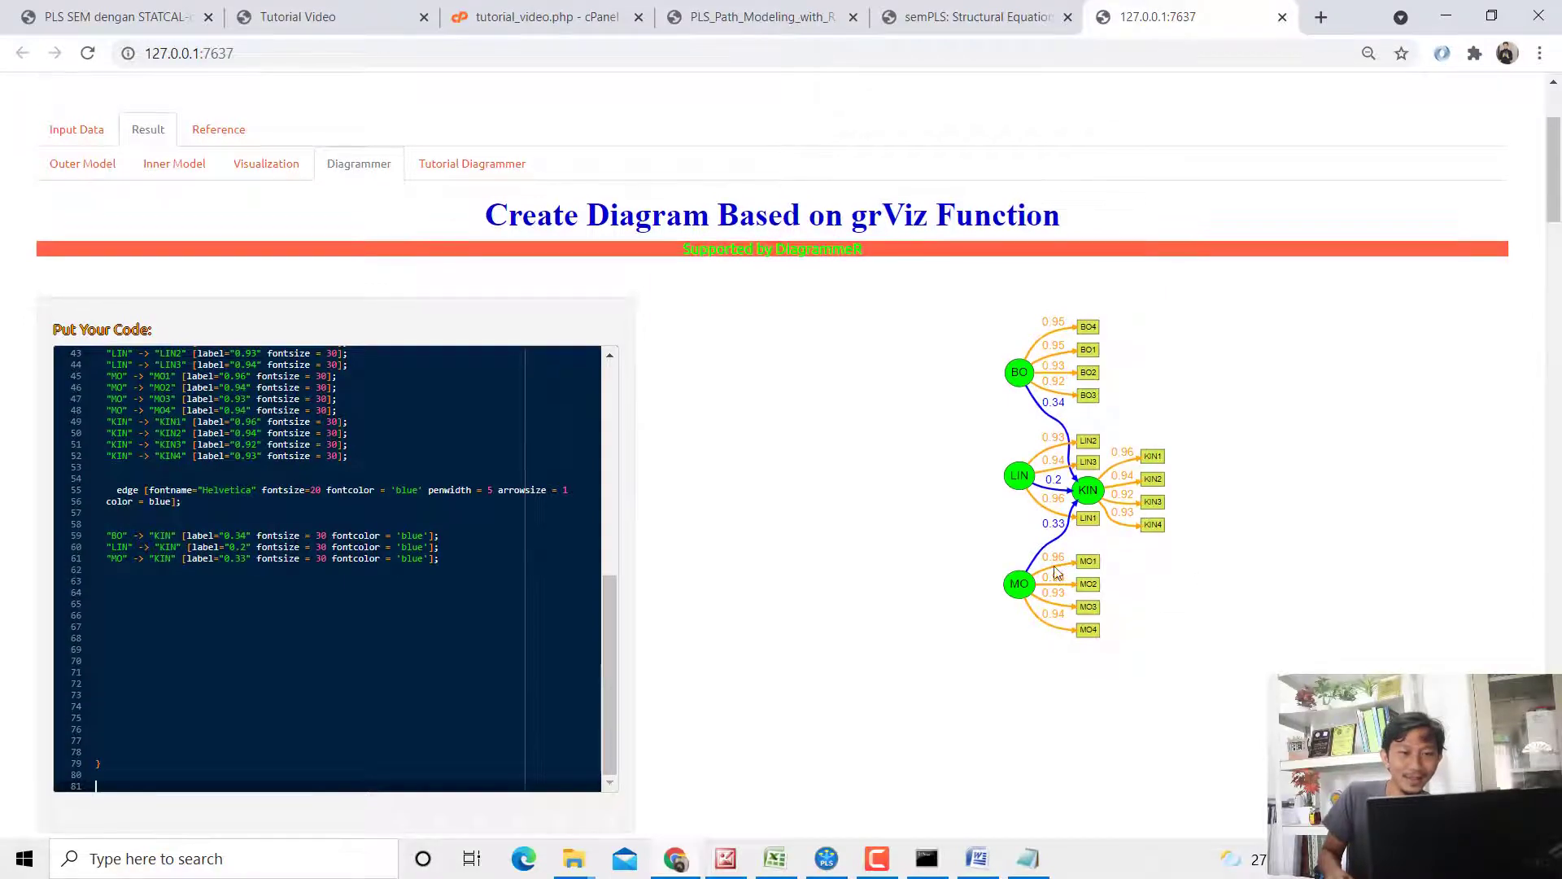
Step: Open the PLS-SEM Reference section and examine the semPLS article details and the Journal of Statistical Software ranking information
{"action": "scroll", "coordinate": [1111, 588], "scroll_direction": "down", "scroll_amount": 5}
{"action": "left_click_drag", "start_coordinate": [1561, 281], "coordinate": [1561, 157]}
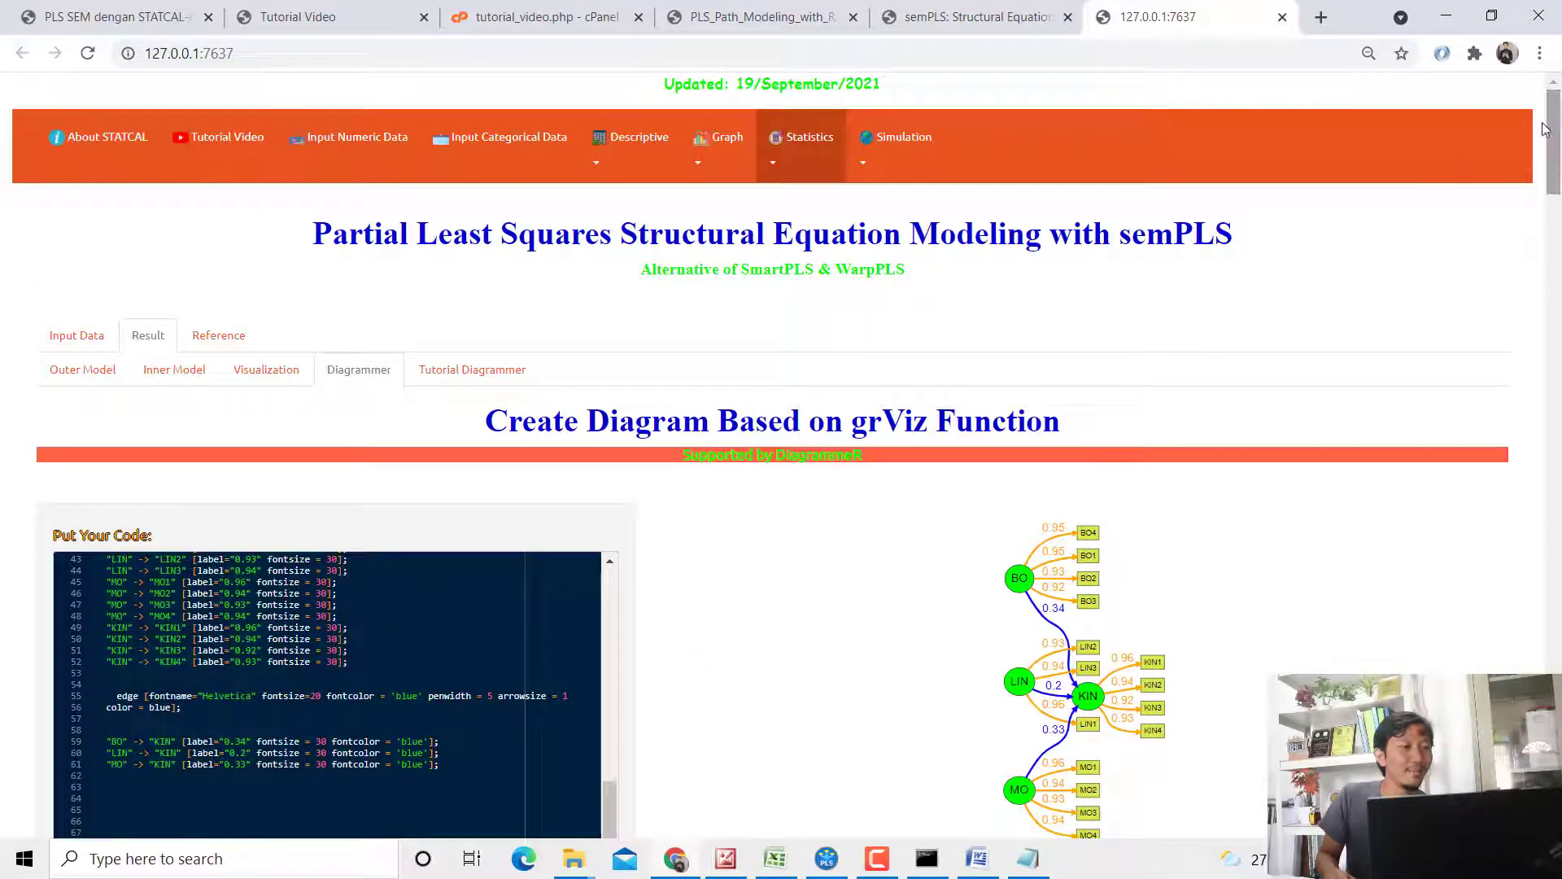
{"action": "left_click", "coordinate": [232, 336]}
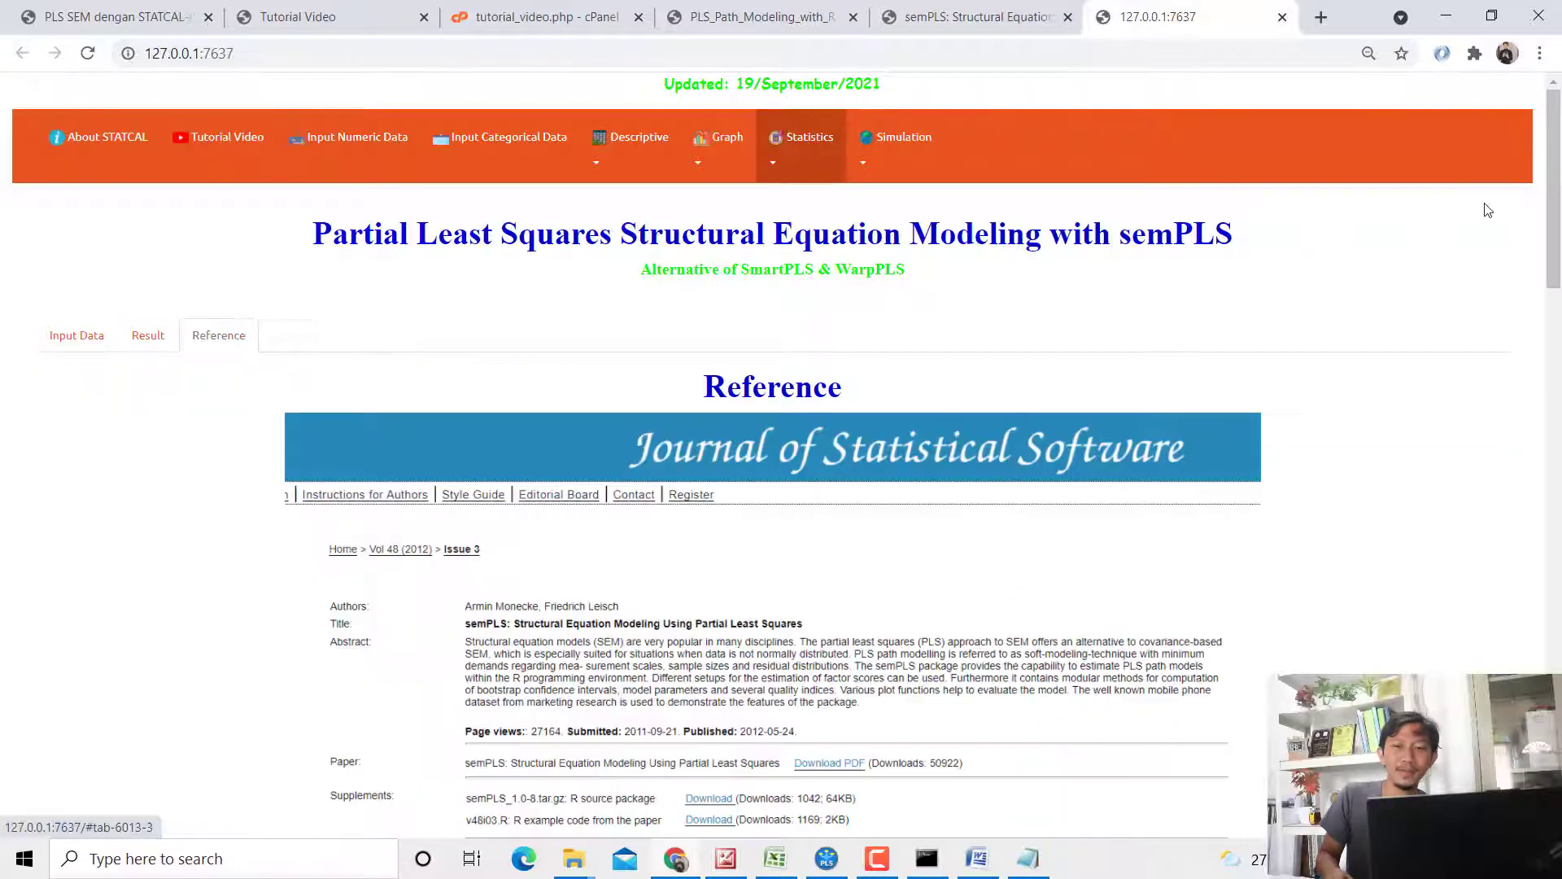
{"action": "left_click_drag", "start_coordinate": [1560, 187], "coordinate": [1561, 363]}
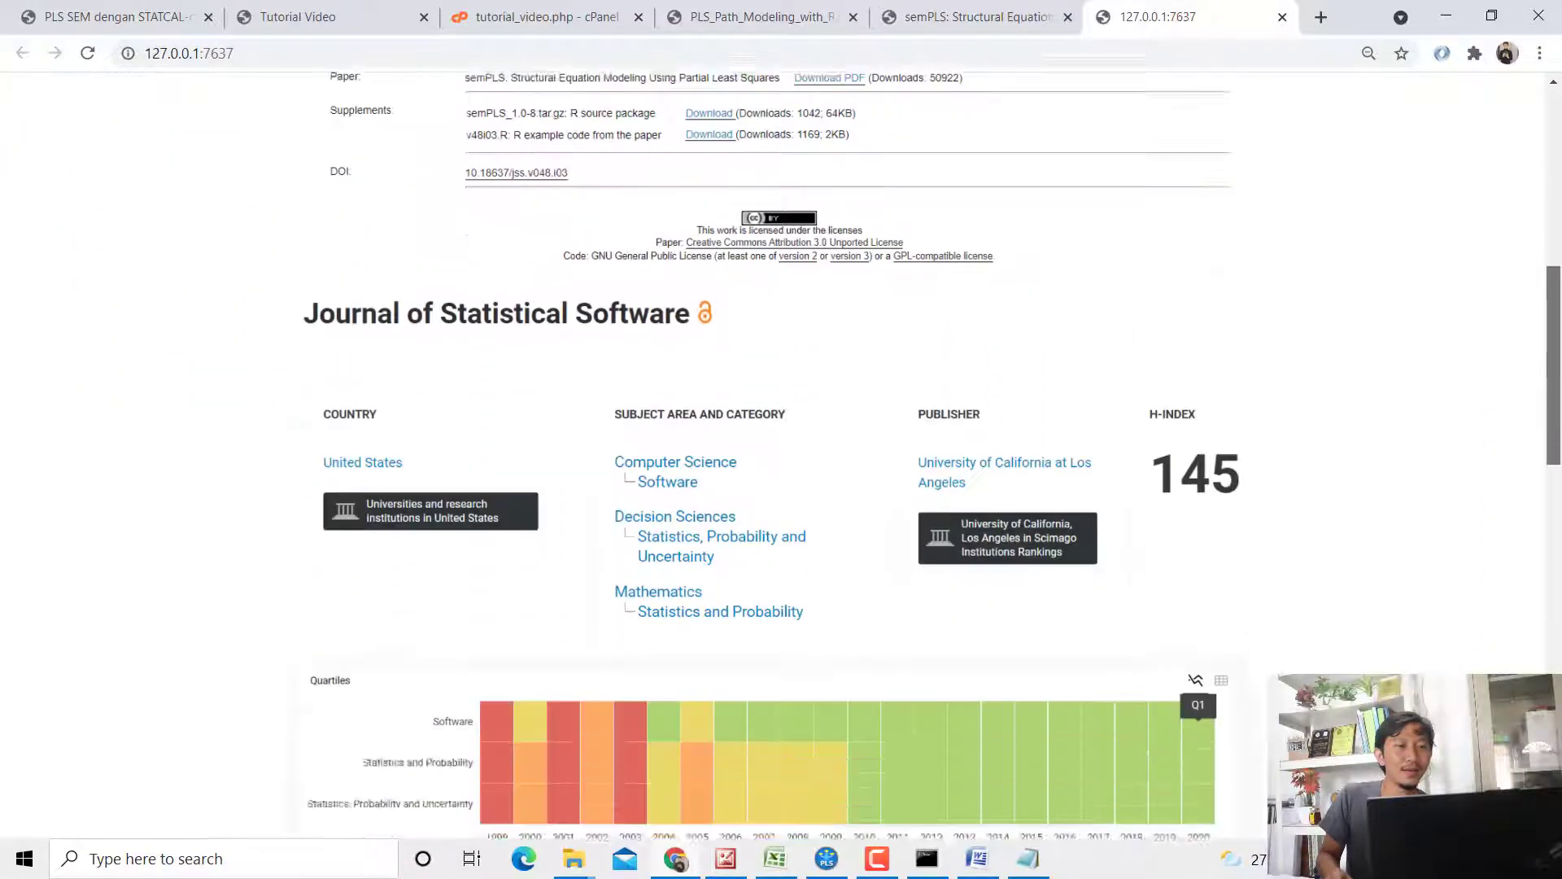
{"action": "scroll", "coordinate": [969, 464], "scroll_direction": "up", "scroll_amount": 9}
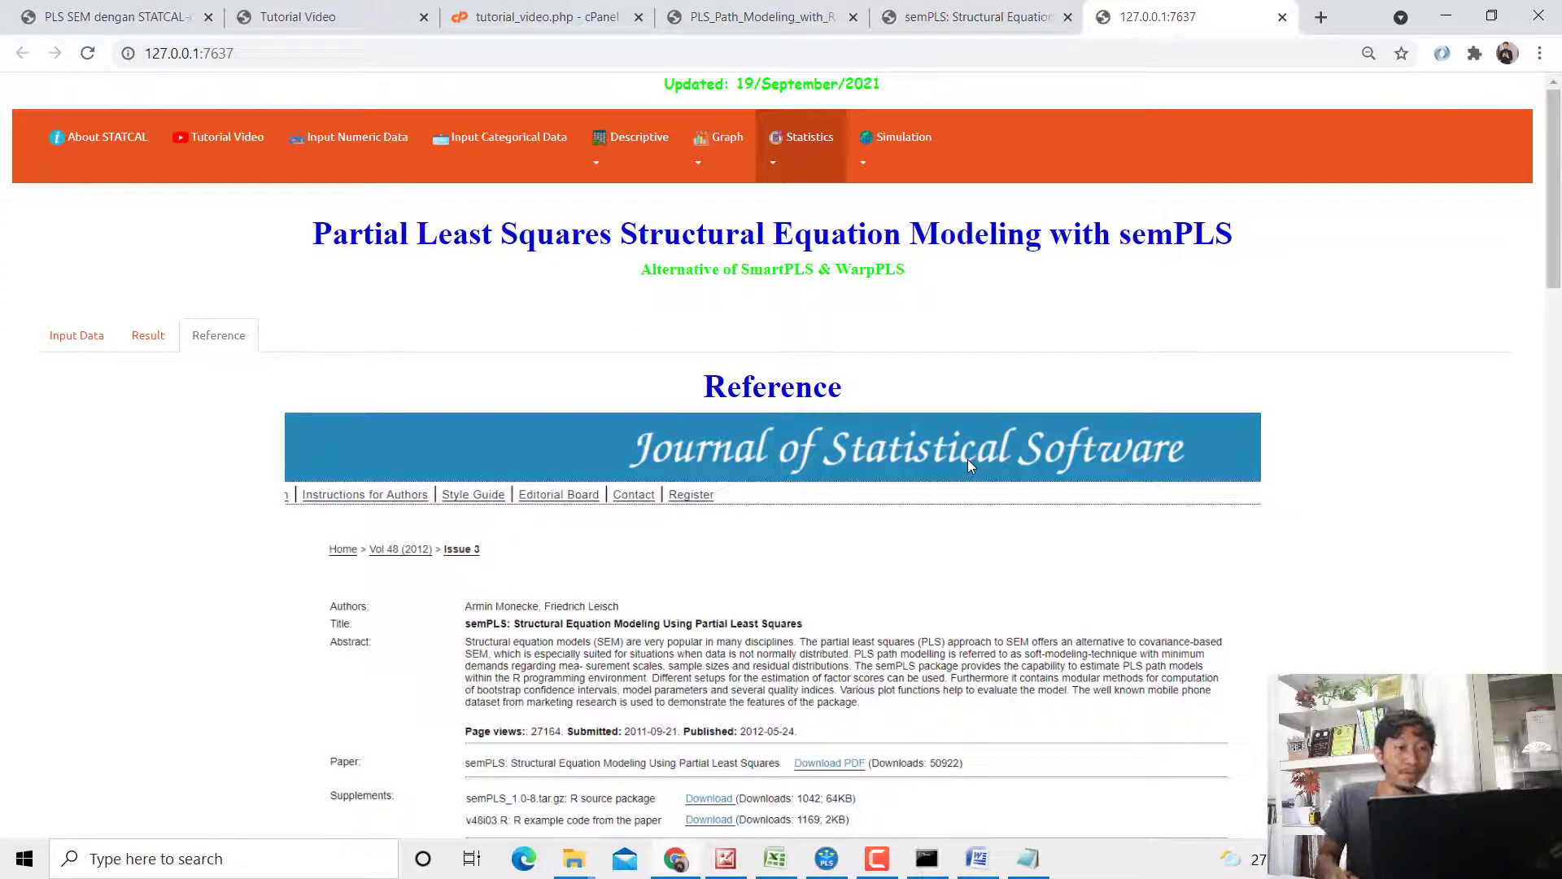
{"action": "scroll", "coordinate": [570, 517], "scroll_direction": "down", "scroll_amount": 1}
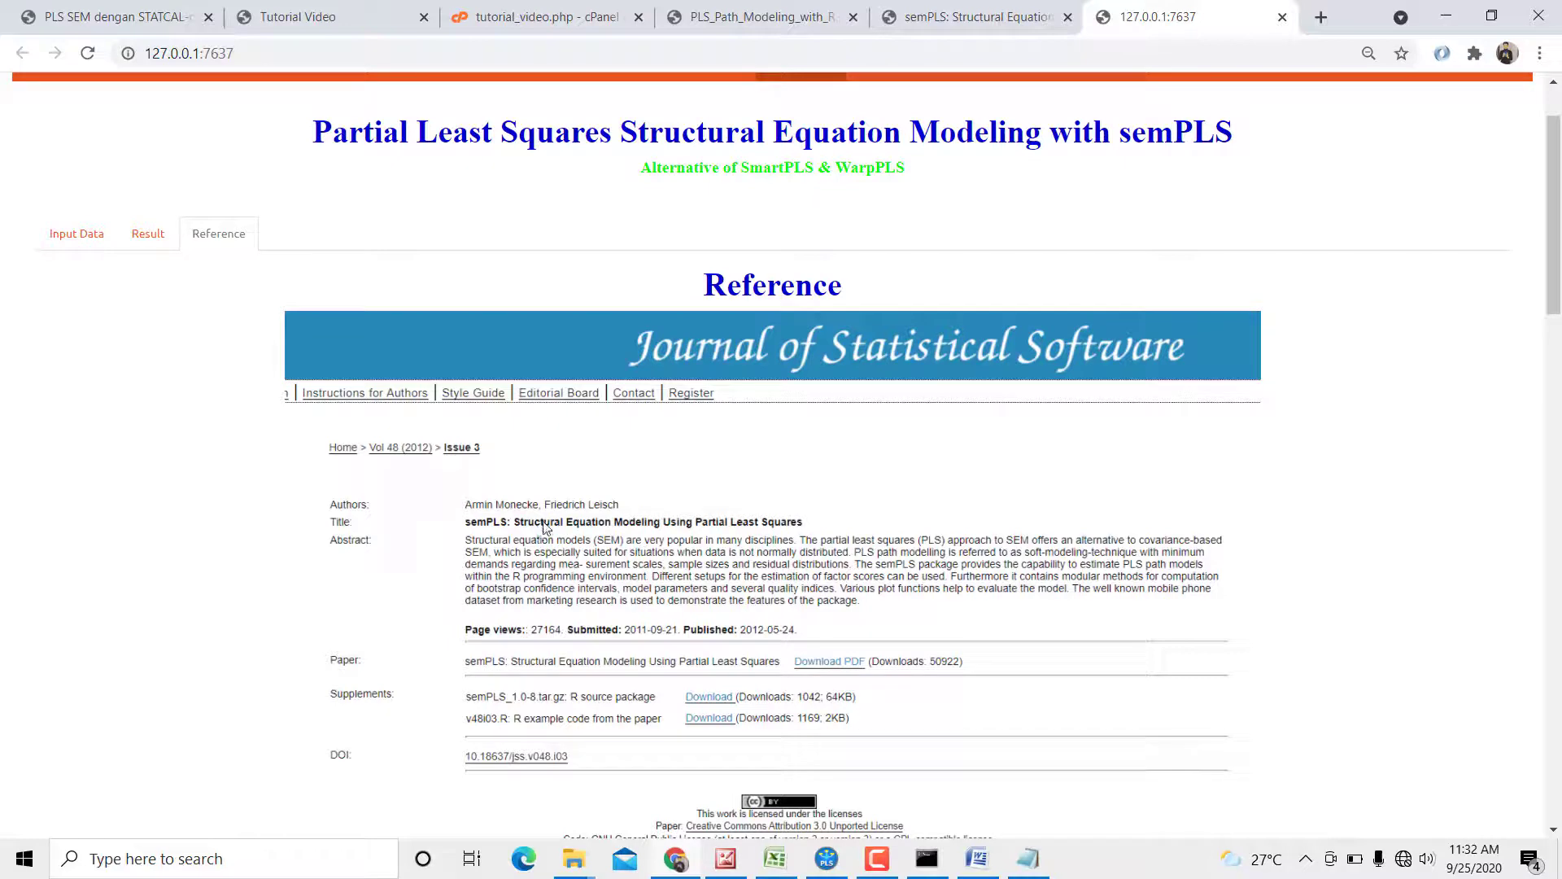
{"action": "scroll", "coordinate": [531, 522], "scroll_direction": "down", "scroll_amount": 1}
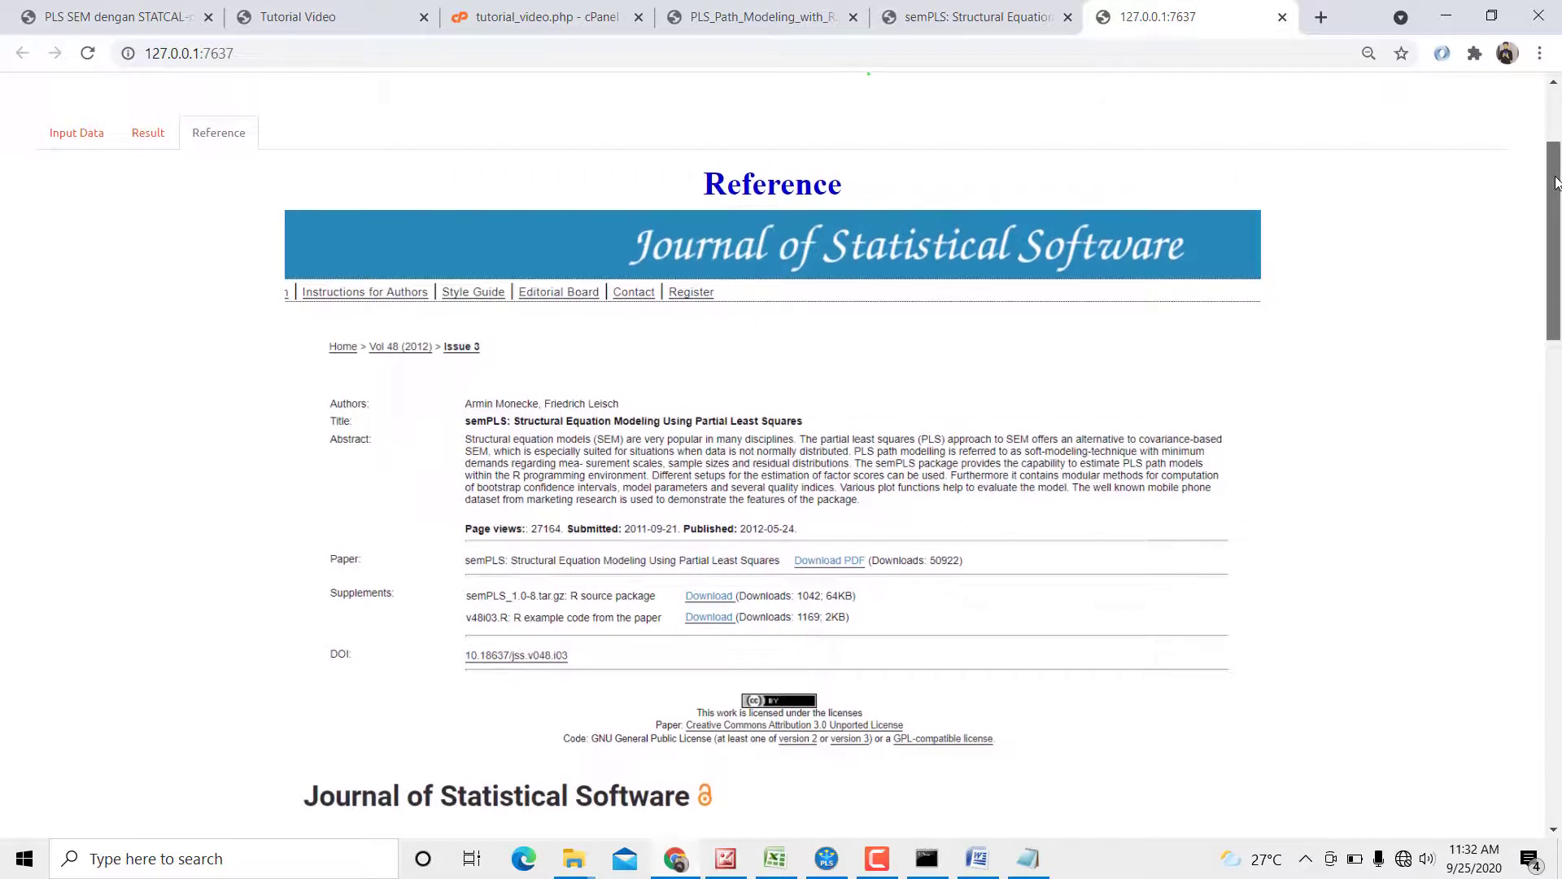
{"action": "scroll", "coordinate": [1559, 203], "scroll_direction": "down", "scroll_amount": 1}
{"action": "left_click_drag", "start_coordinate": [1558, 215], "coordinate": [1552, 130]}
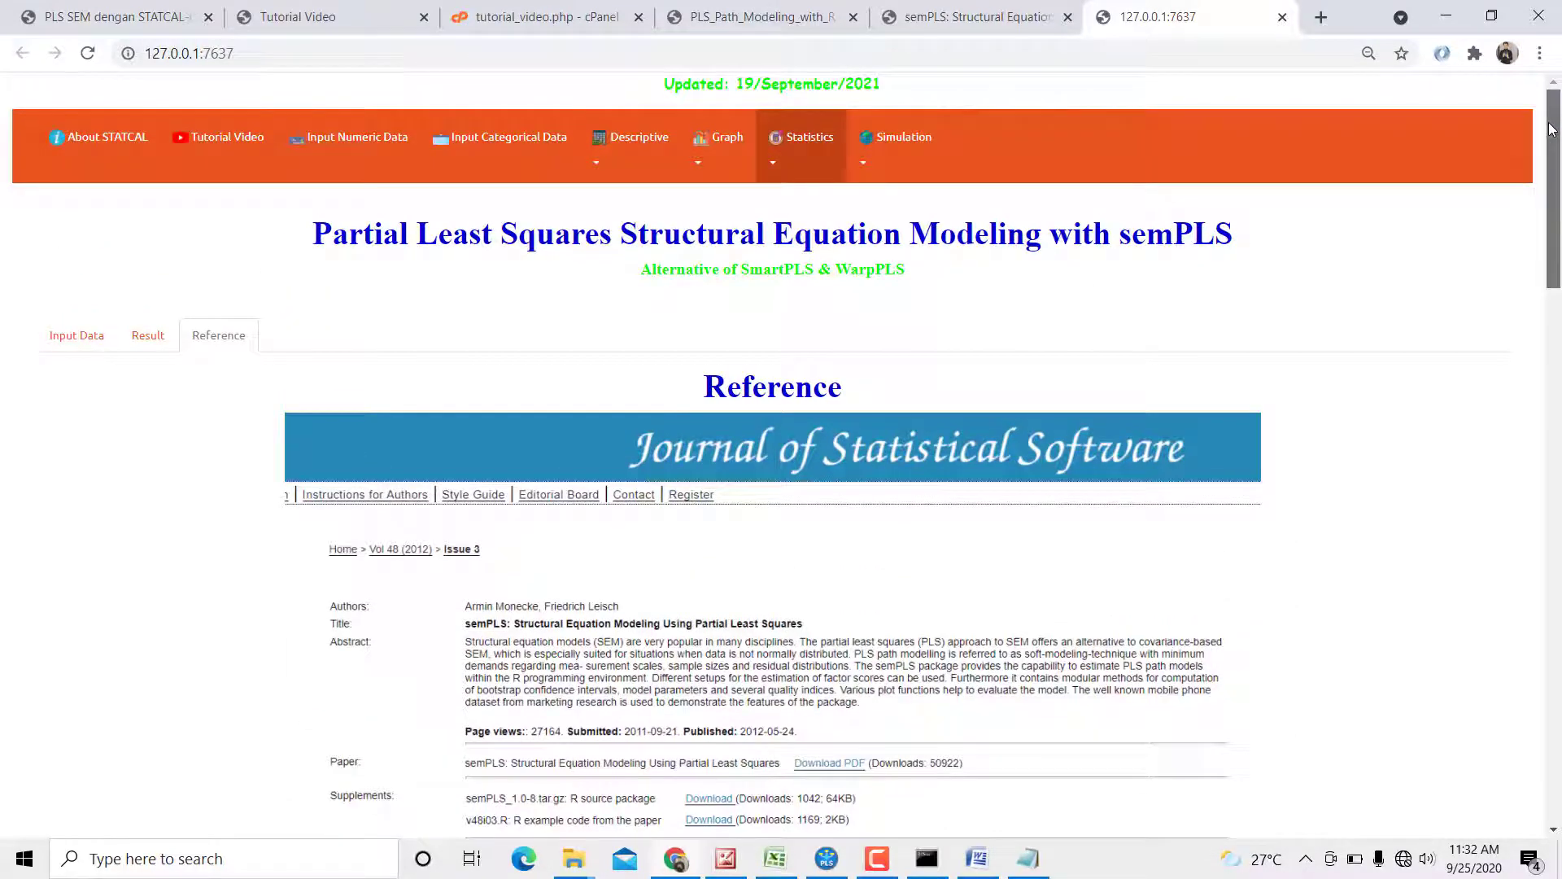